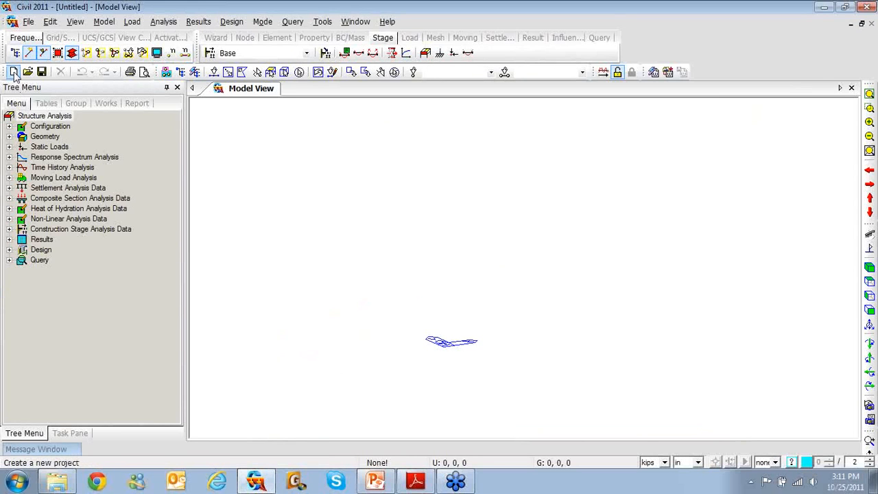
Create a new project and display the Works tree.
click(13, 71)
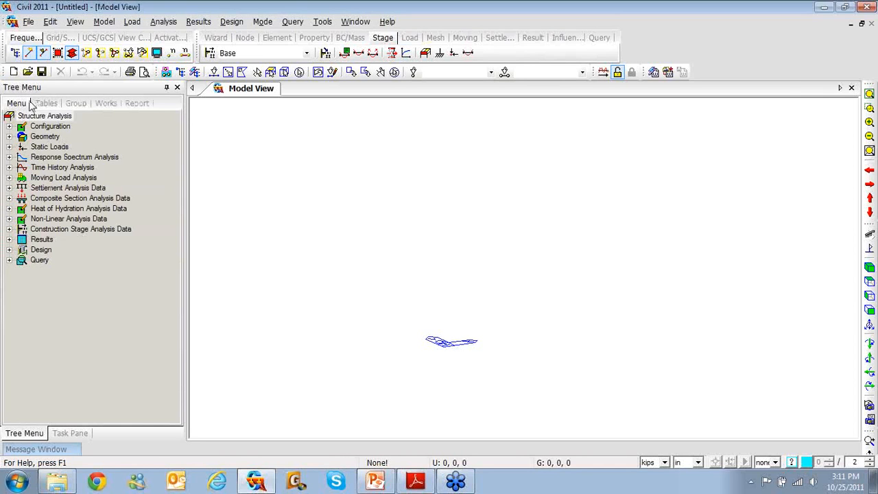
click(105, 24)
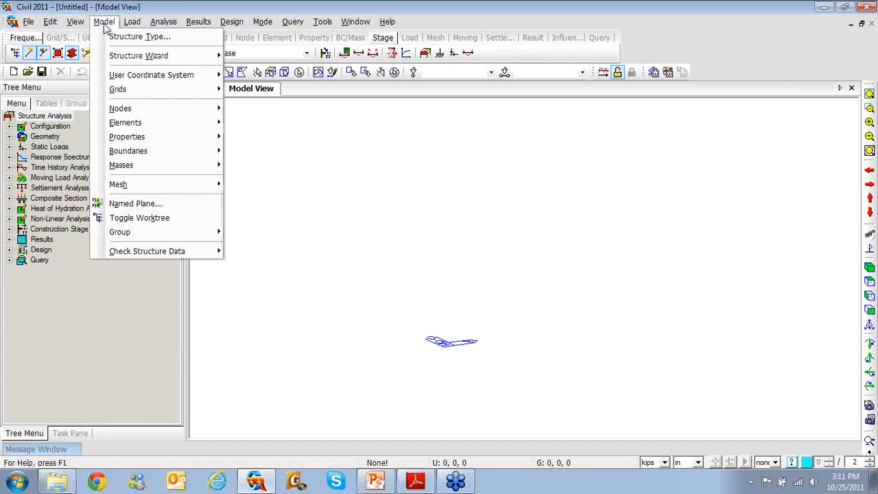
click(68, 281)
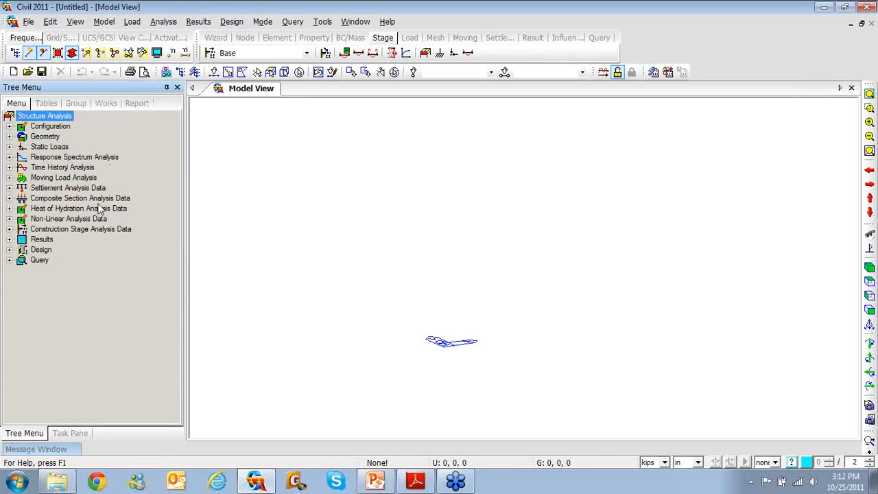
click(105, 108)
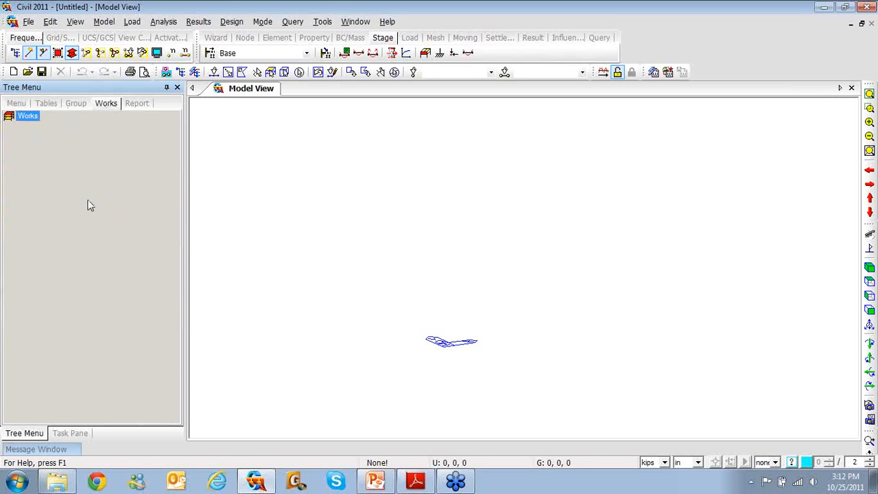
Start the FCM Bridge structure wizard and place its dialog clear of the Works tree.
click(104, 21)
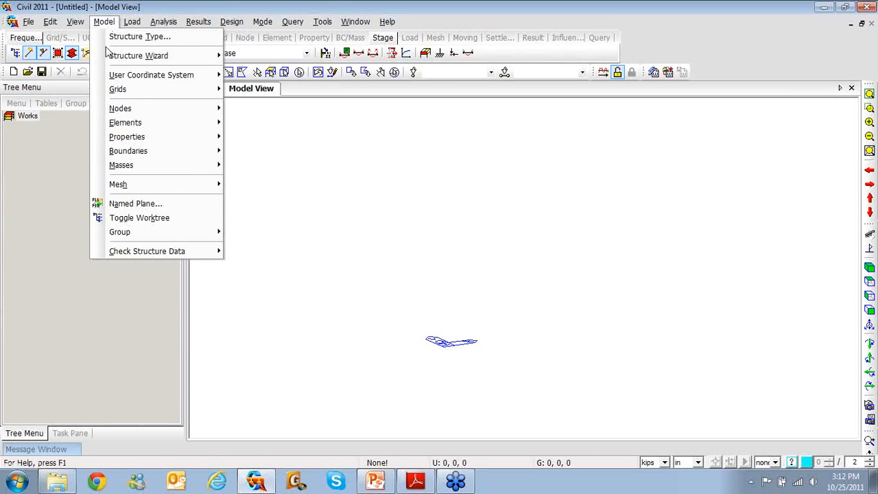
mouse_move(108, 59)
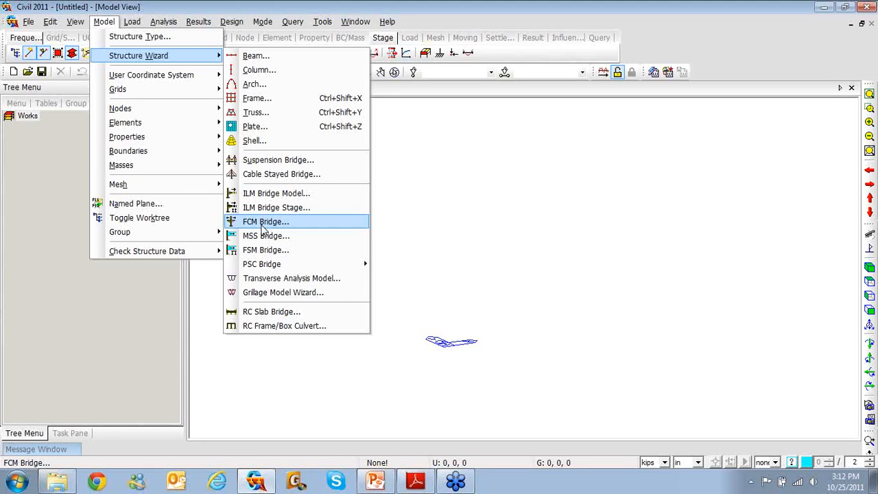
click(262, 227)
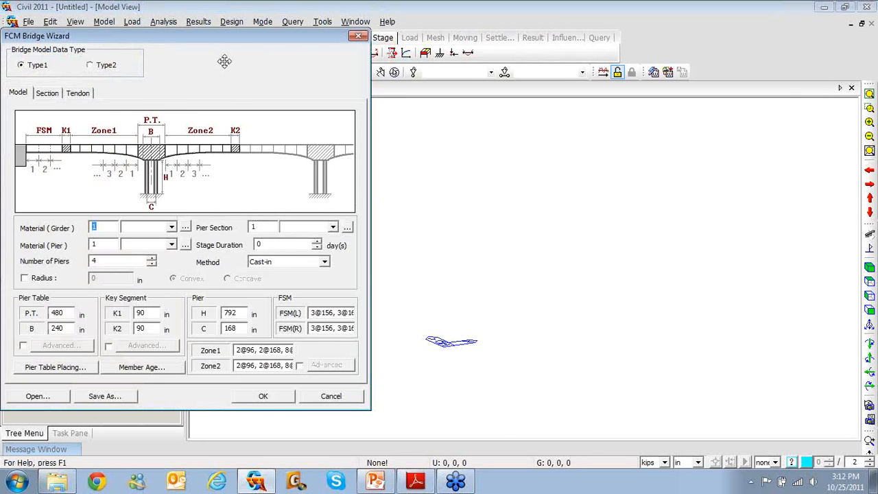
drag(242, 64, 432, 43)
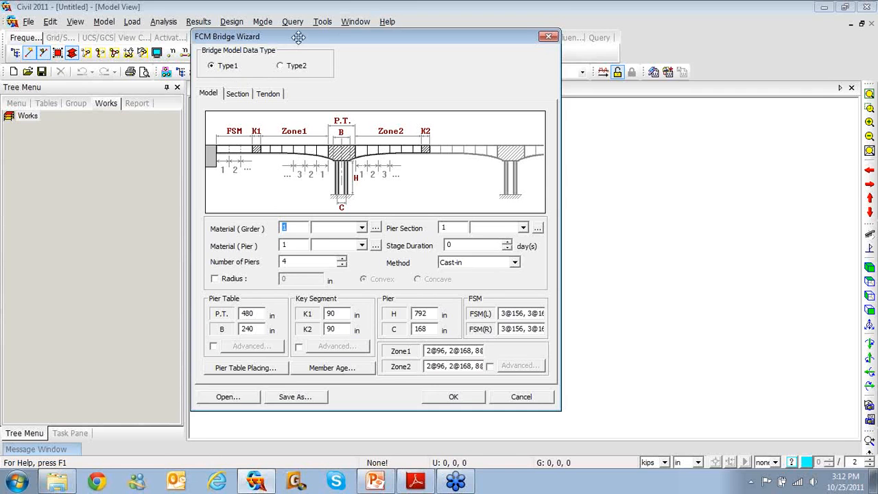
drag(298, 37, 304, 40)
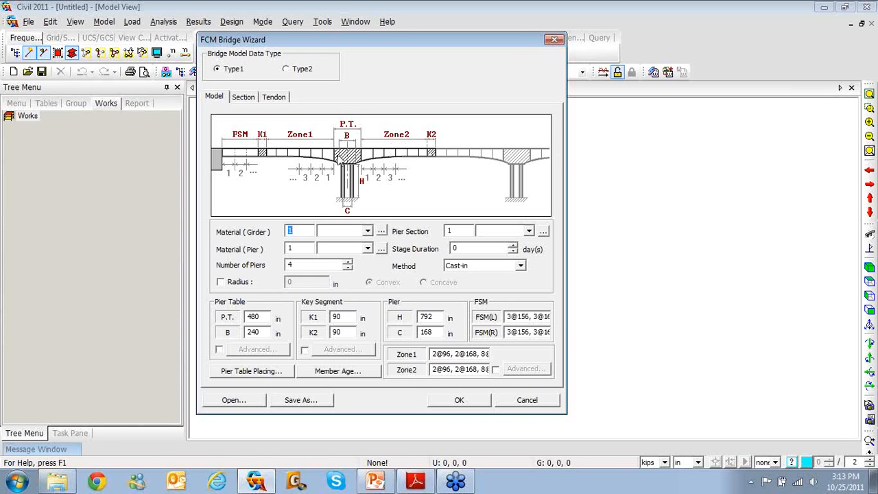
Import the materials Grade C6000 and A416-270(Low) from the Balanced Cantilever Bridge project, keeping their IDs.
click(382, 233)
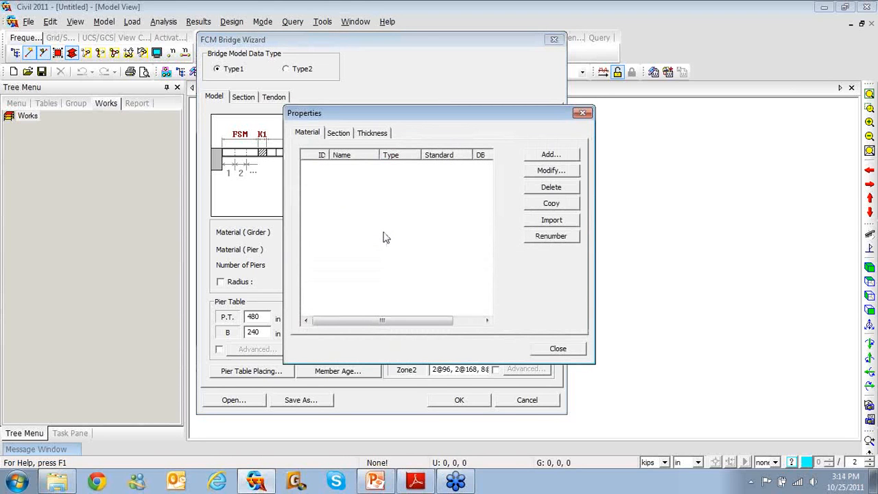
click(551, 154)
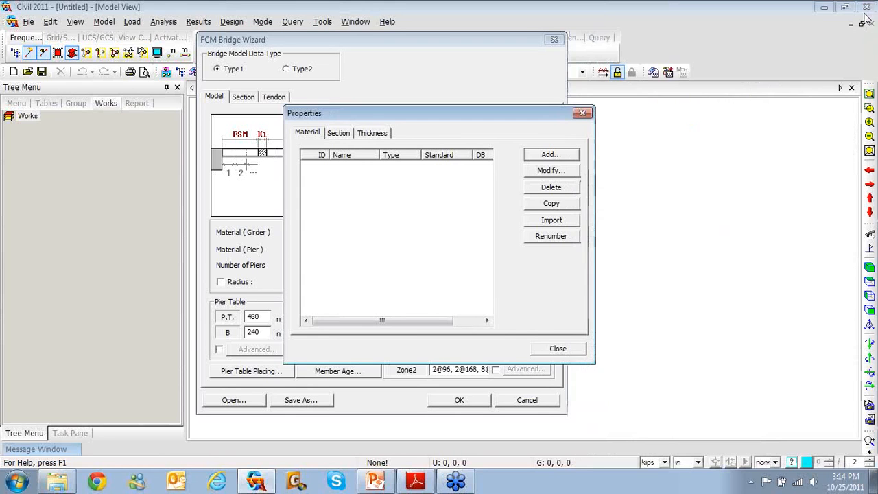
click(863, 9)
click(552, 220)
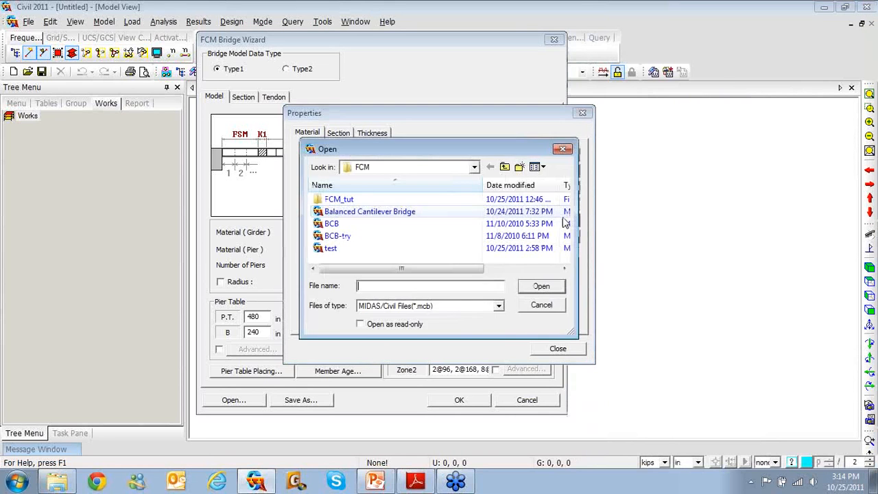
click(415, 214)
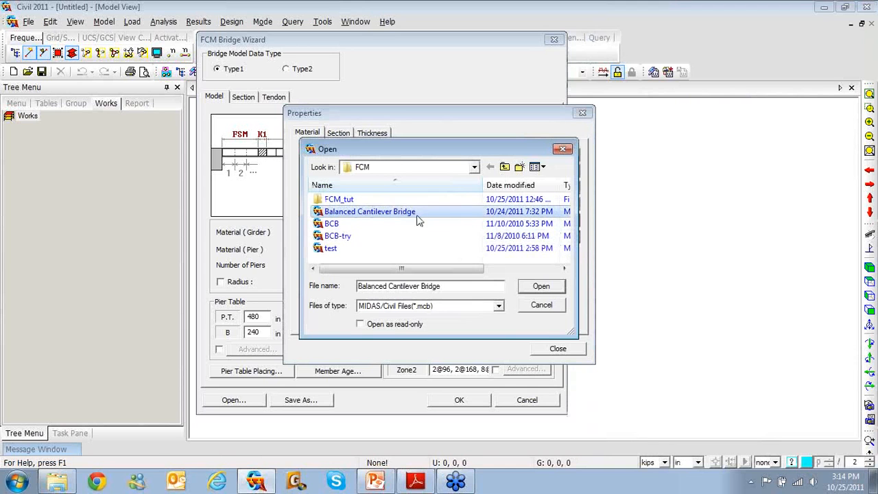
click(542, 287)
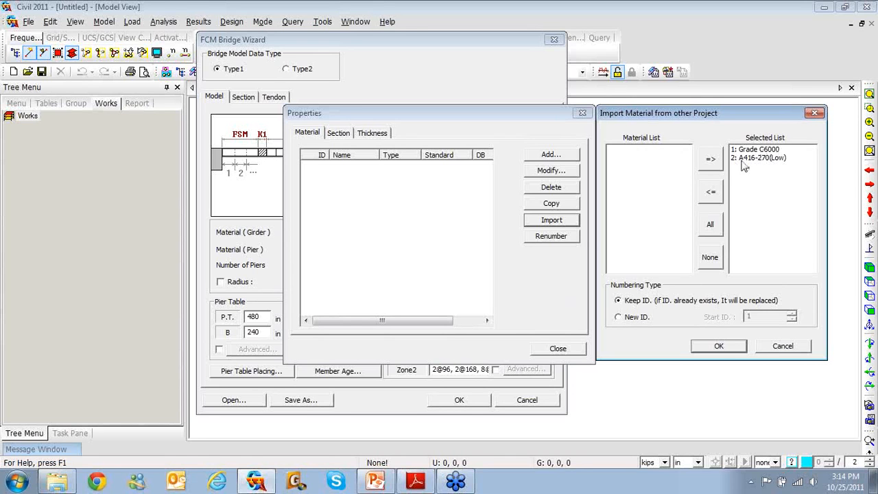
click(719, 346)
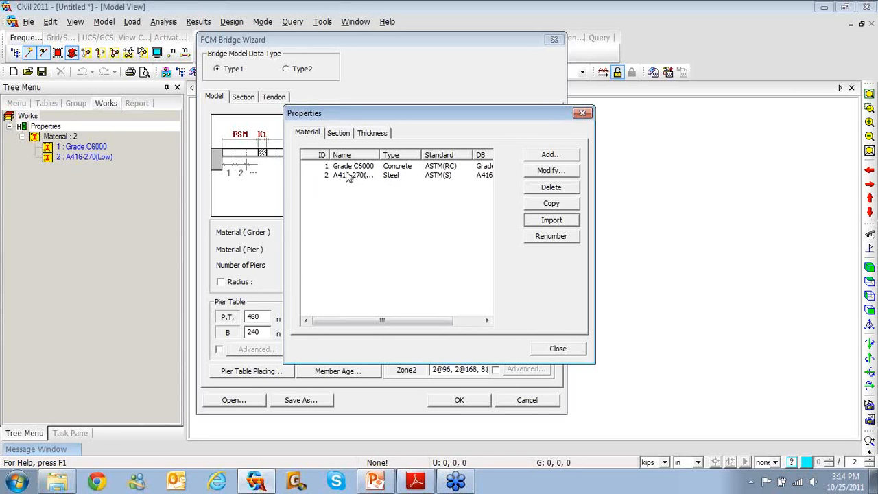
Import only the Pier section from an existing project file, excluding both TAP-PSC sections, PSC1 and PSC2.
click(343, 136)
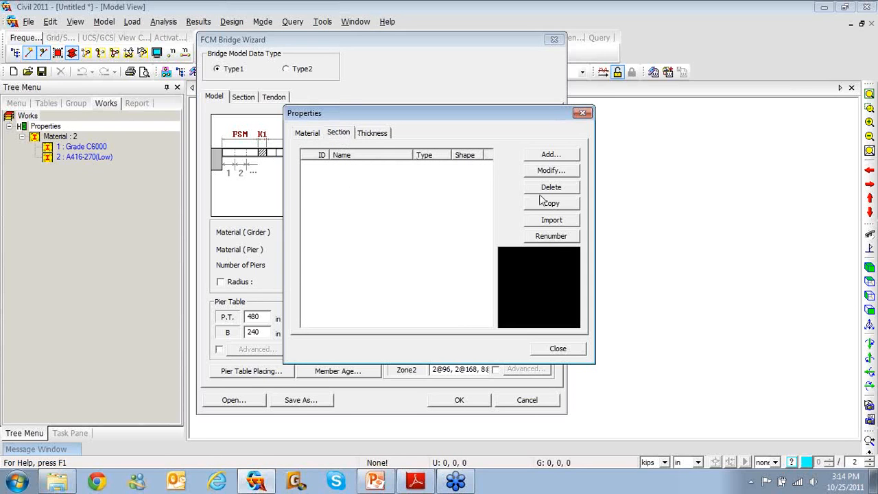
click(549, 155)
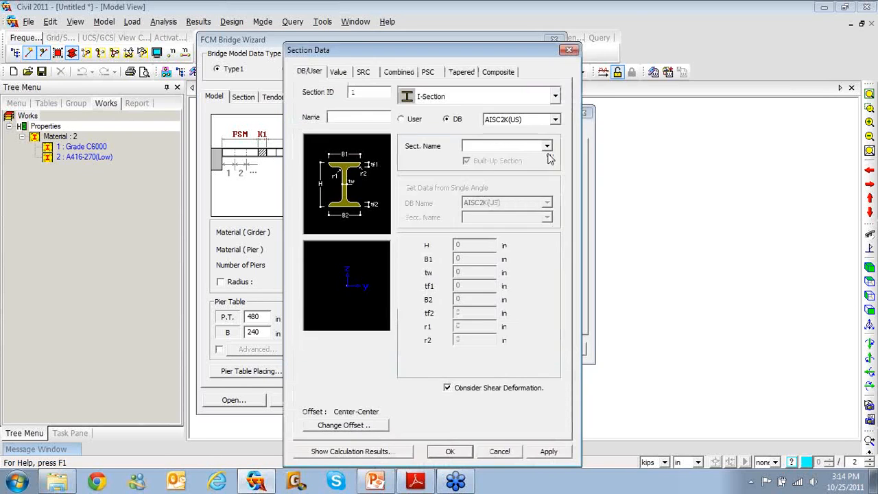
click(570, 51)
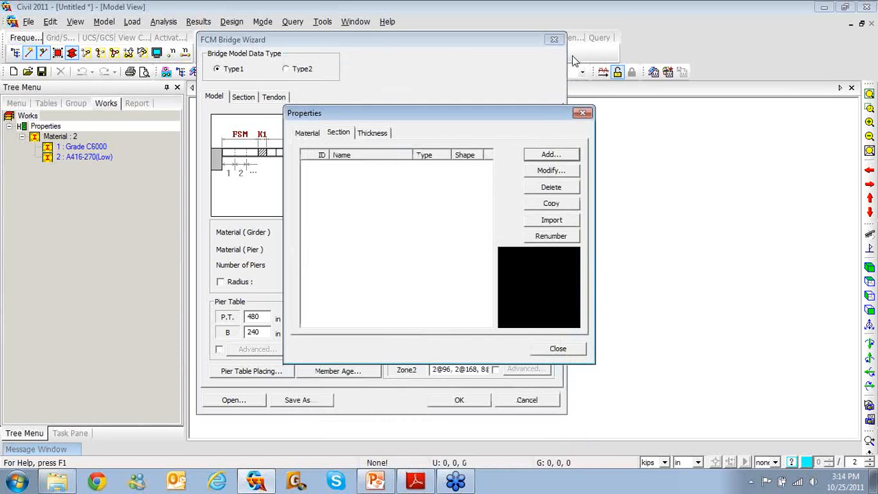
click(566, 224)
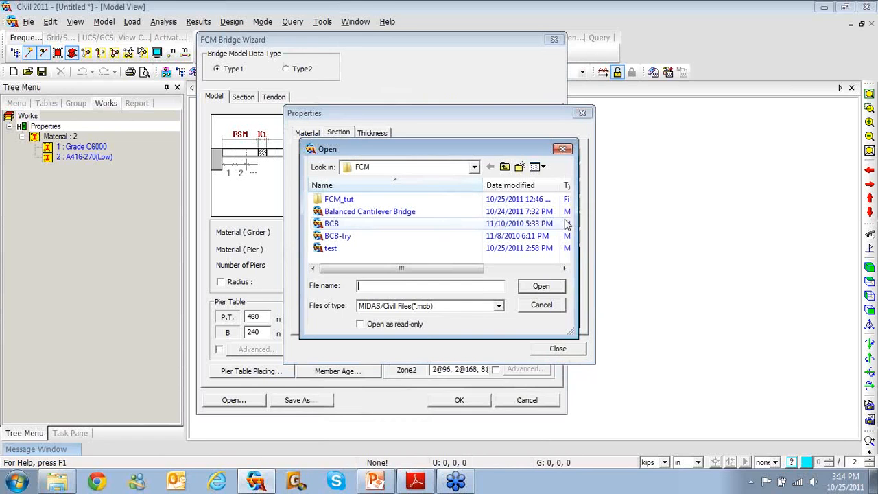
double_click(391, 223)
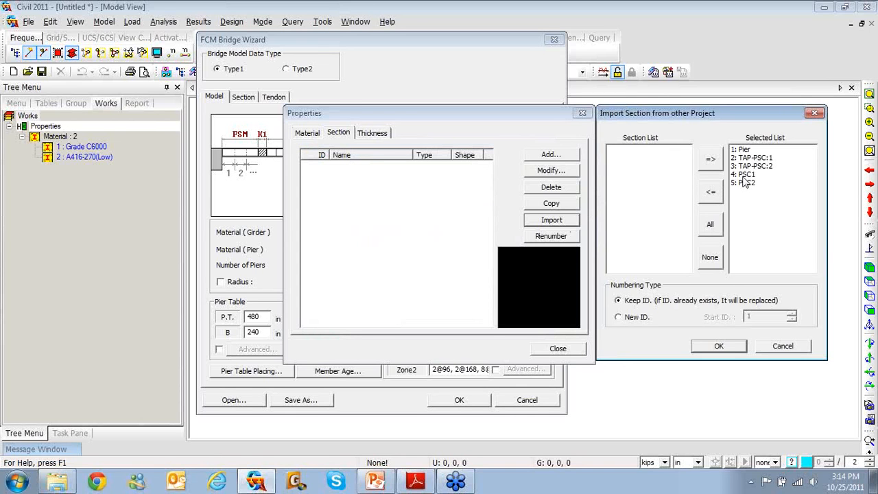
drag(768, 159, 767, 187)
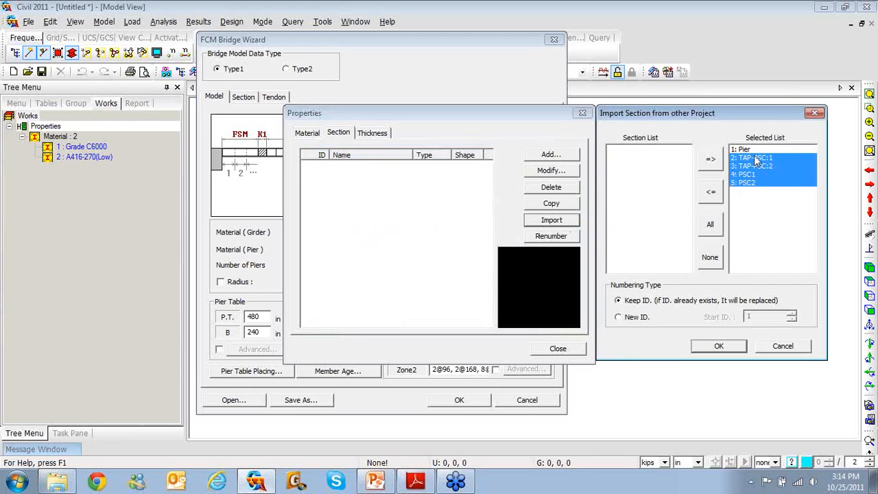
click(710, 194)
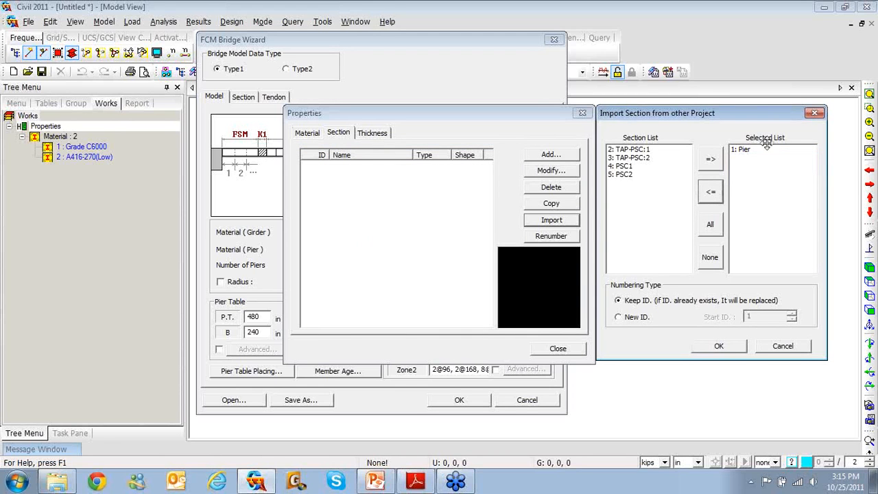
click(719, 346)
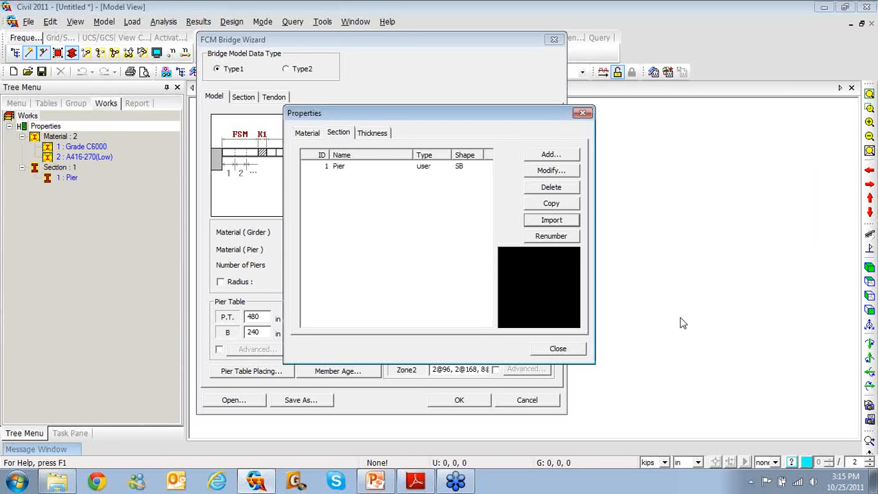
Review the imported Pier section's shape and dimensions, and return to the bridge wizard.
double_click(355, 169)
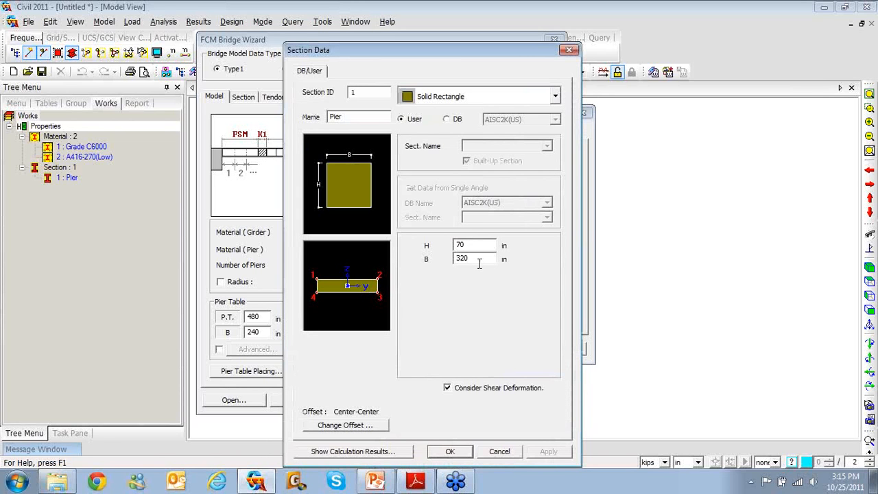
click(570, 52)
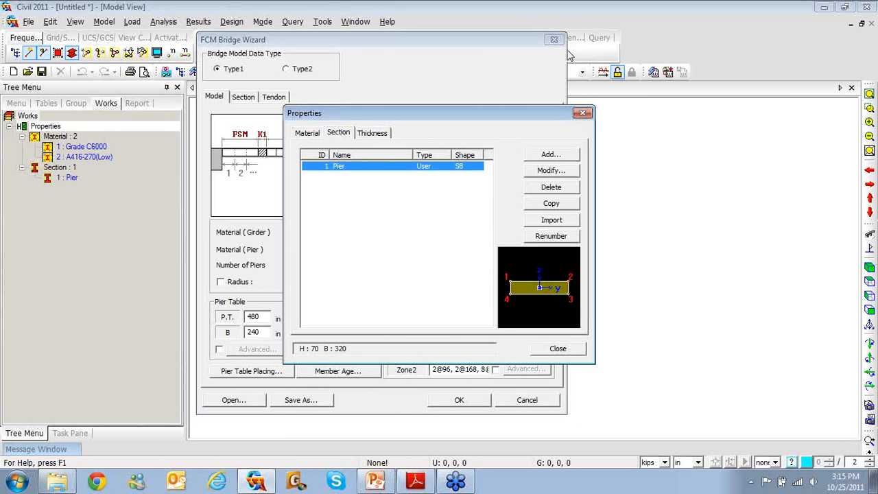
click(585, 113)
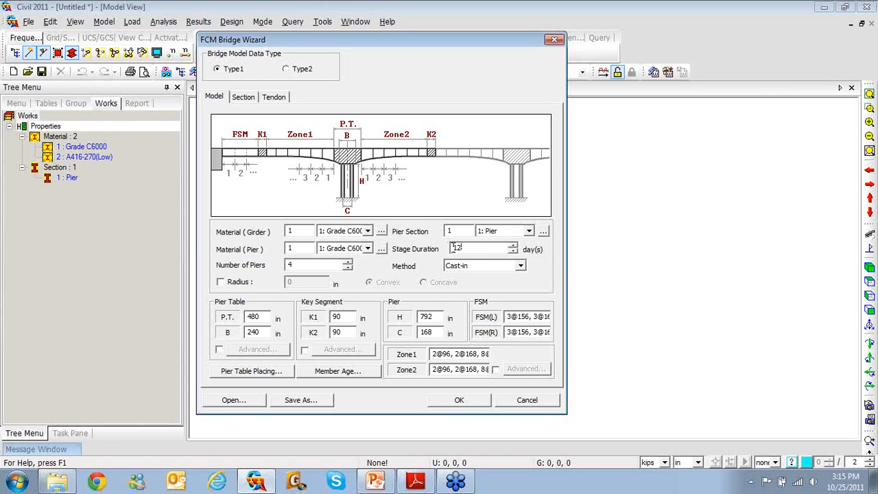
Set the stage duration to 12 days and the number of piers to 2, keeping the Cast-in method and no radius.
double_click(322, 265)
text(2)
click(521, 266)
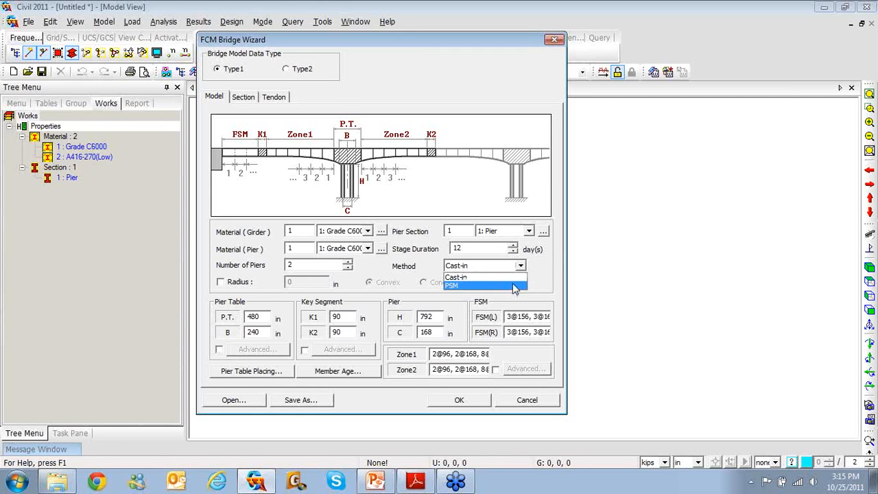
key(Escape)
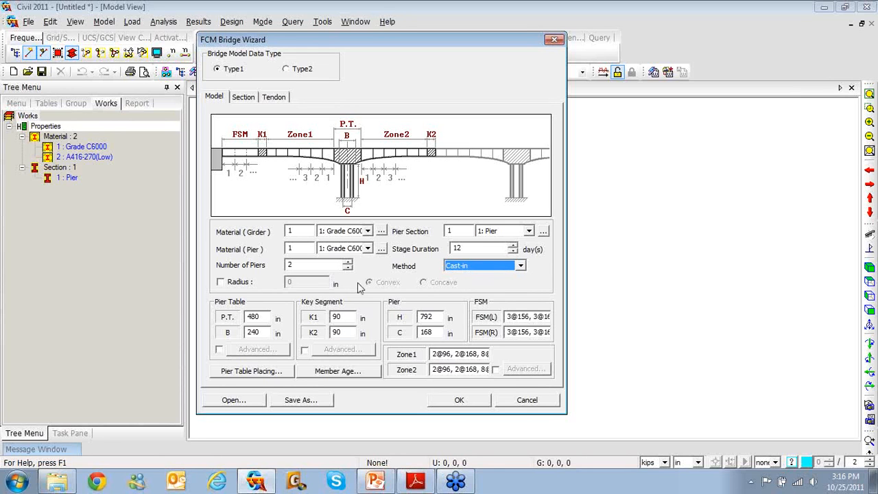
click(242, 282)
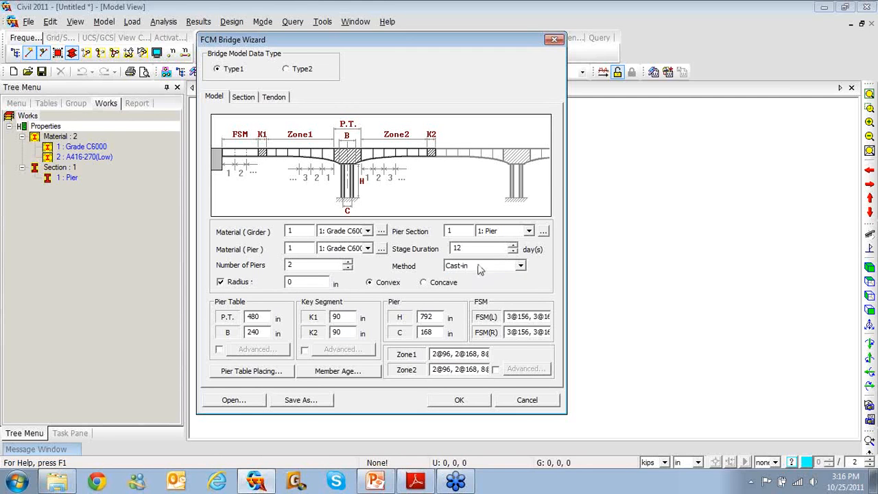
click(221, 282)
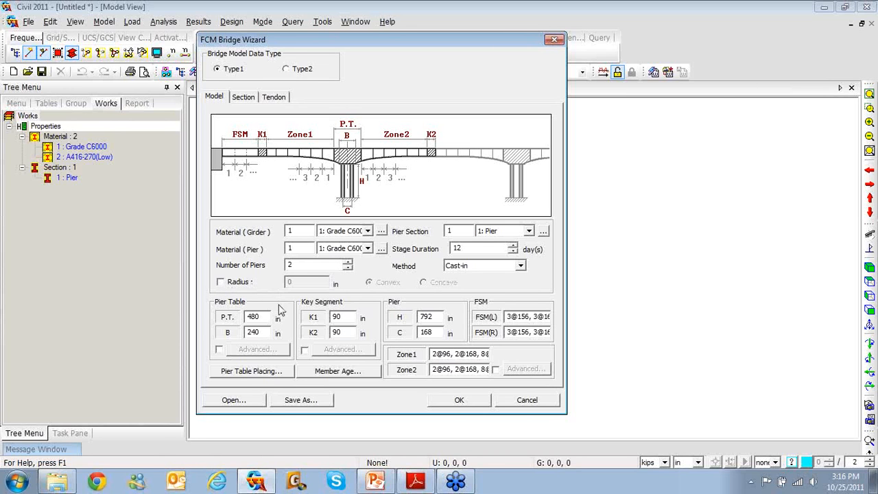
Set the pier table length P.T. to 552 in and its width B to 237 in.
drag(268, 316, 237, 317)
text(552)
key(Tab)
text(237)
Enable the advanced pier table option to view its diaphragm settings, and turn it off again without defining anything.
click(219, 349)
click(255, 350)
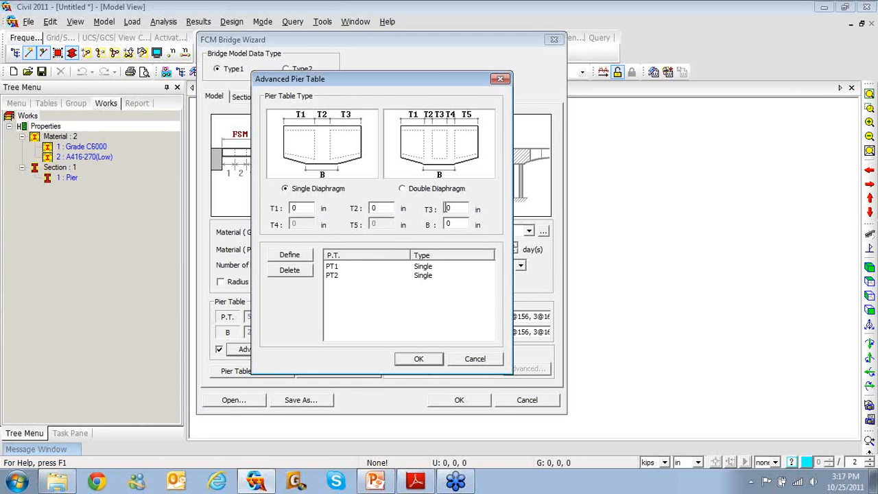
click(500, 79)
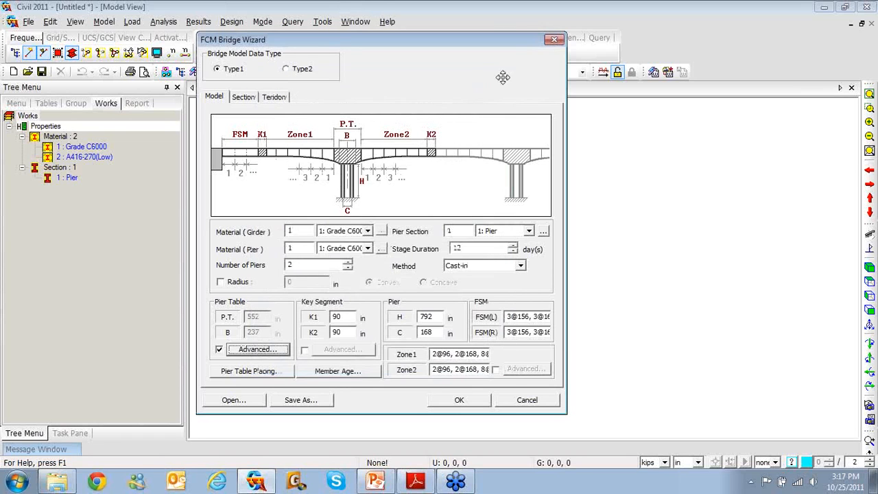
click(220, 349)
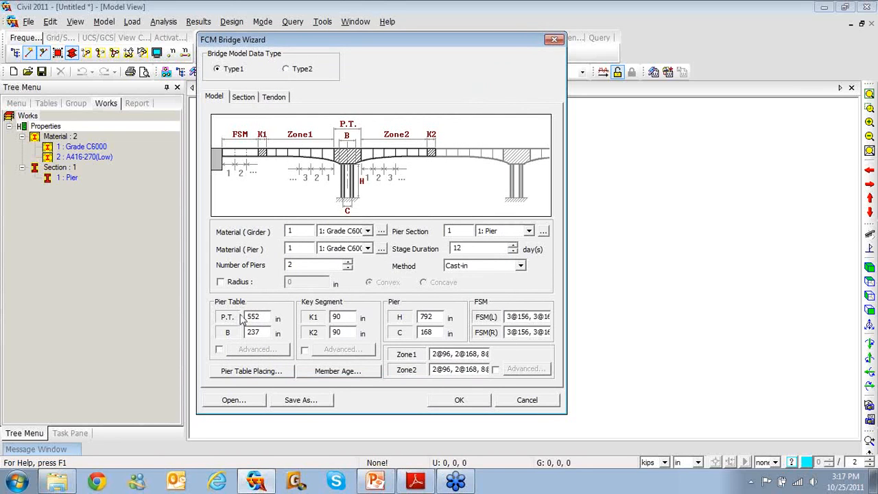
Define the pier table placing day of P.T. 2 as 60 and return to the bridge wizard.
click(252, 373)
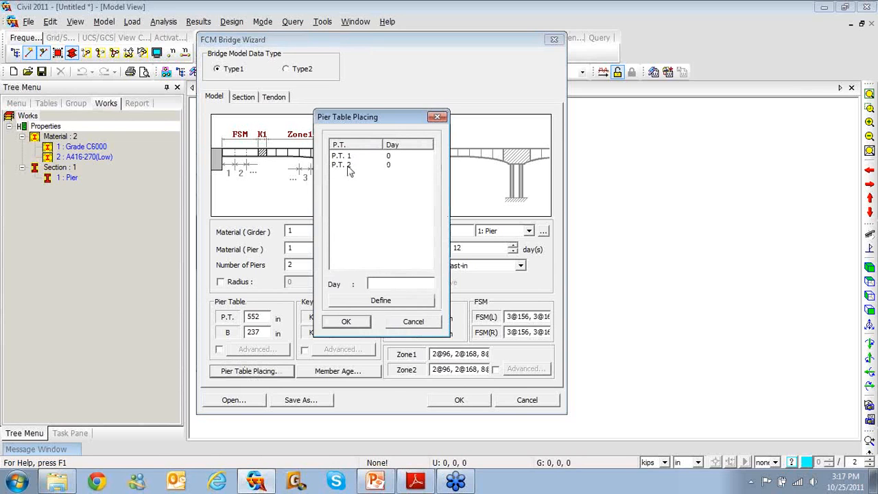
click(348, 167)
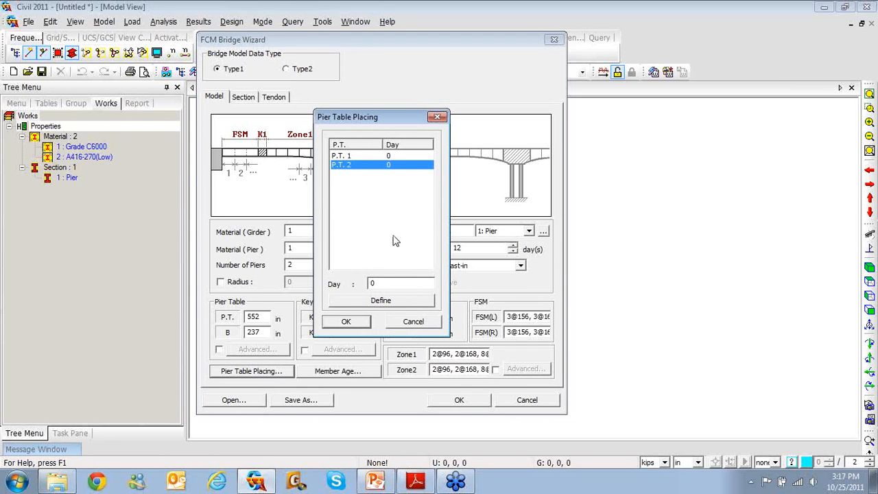
drag(403, 286, 355, 292)
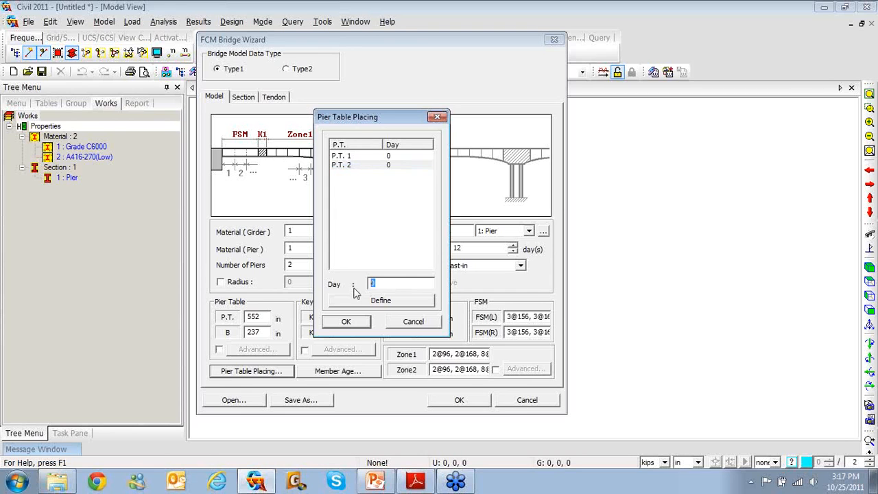
text(60)
click(393, 304)
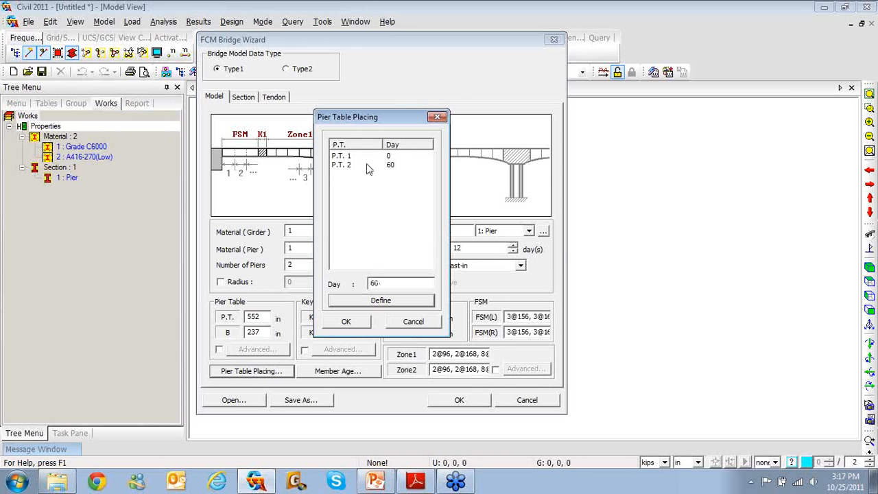
click(439, 120)
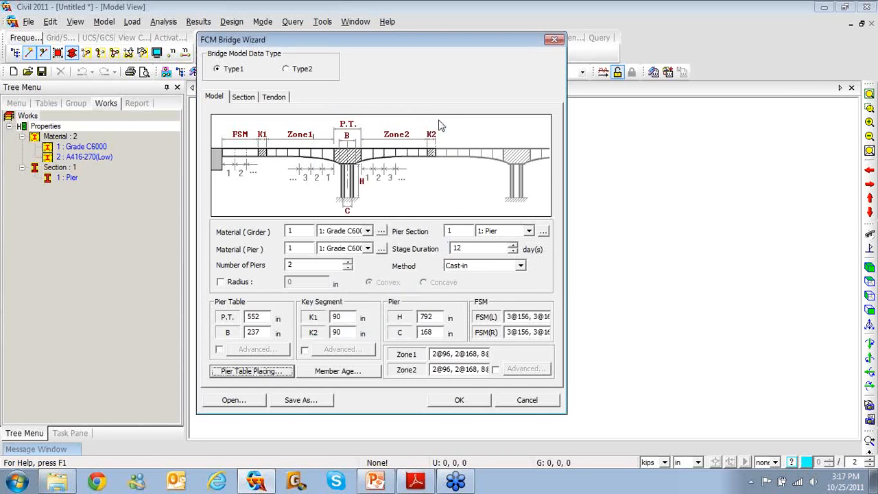
Set the key segment lengths K1 and K2 to 78.75 in each.
click(348, 318)
double_click(333, 317)
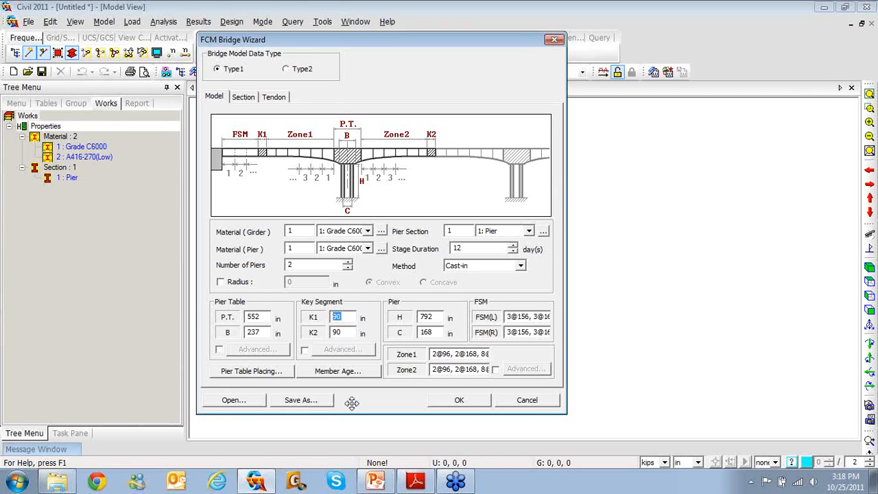
text(78.75)
key(Tab)
text(7)
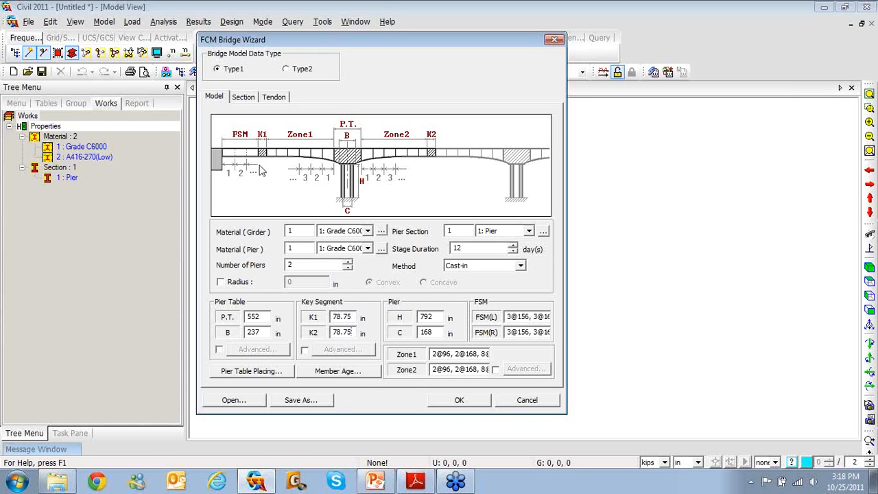
Enable the advanced key segment option to view its settings, and turn it off again without defining anything.
click(305, 352)
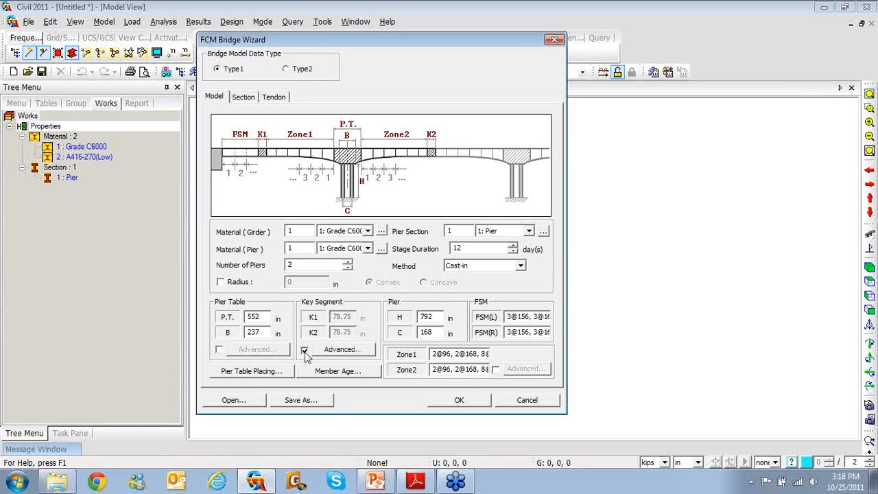
click(329, 352)
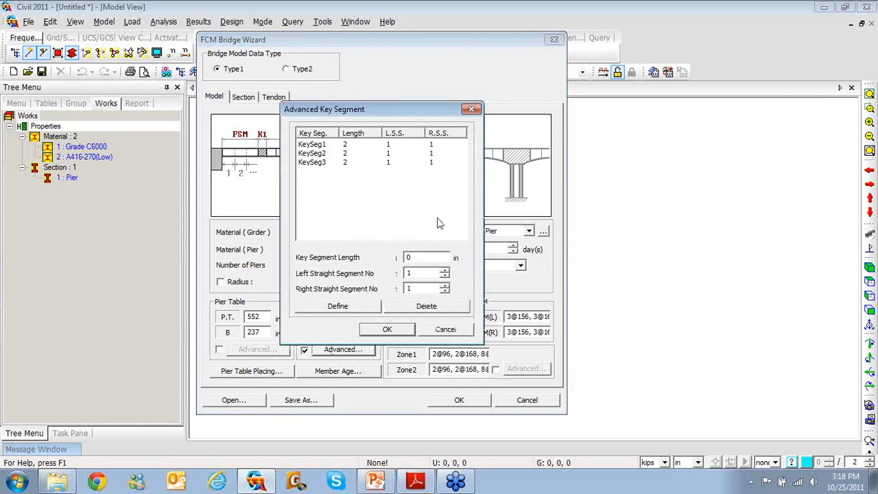
click(472, 109)
click(305, 352)
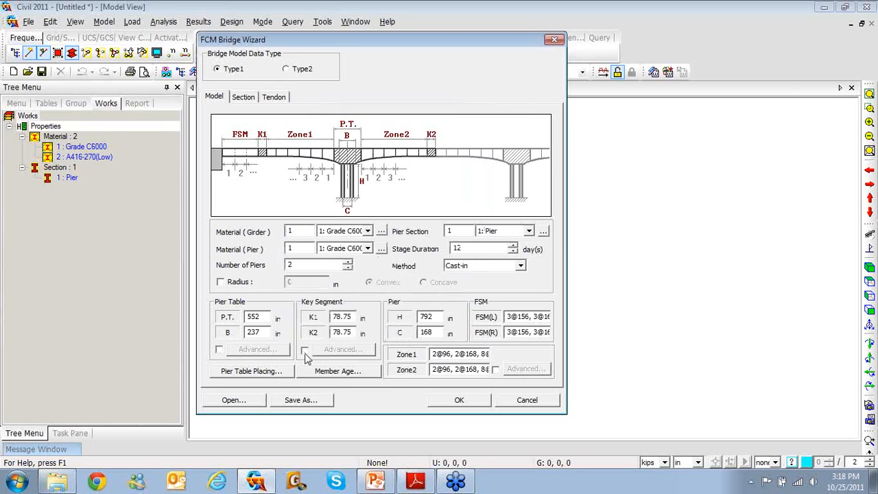
Set the pier height H to 1575 in and the pier spacing C to 165.5 in.
double_click(428, 317)
text(1575)
double_click(429, 332)
text(165.5)
drag(508, 317, 549, 317)
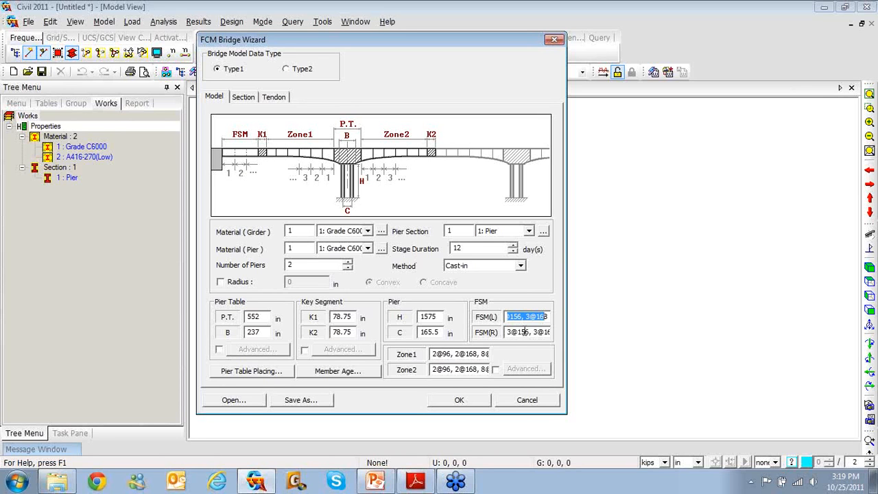
drag(549, 316, 498, 319)
text(78.75)
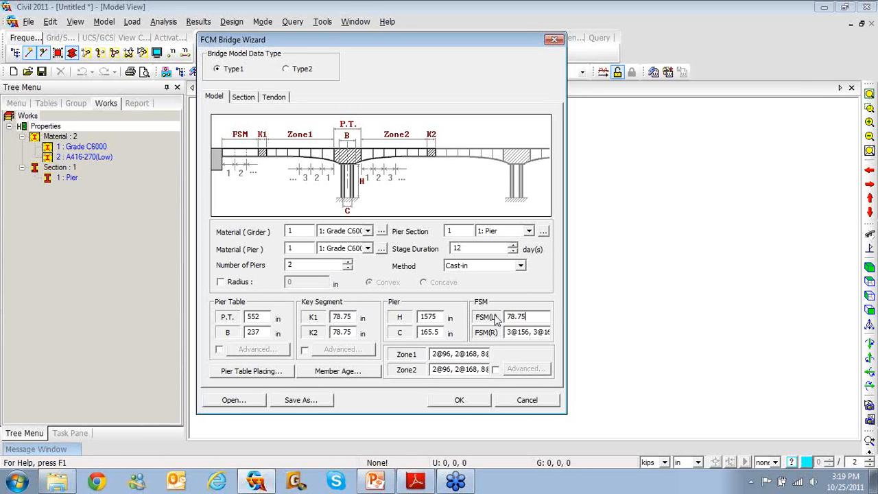
text(,4@167.5)
drag(547, 316, 496, 317)
key(ctrl+c)
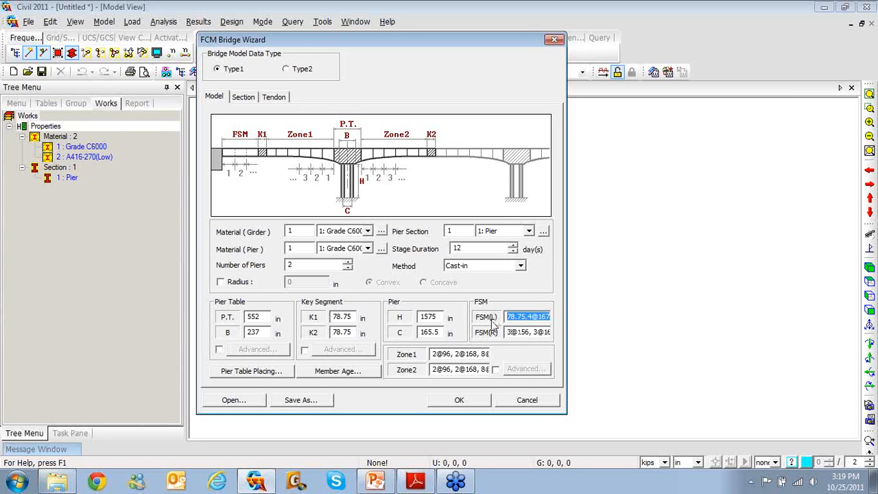
drag(507, 333, 559, 334)
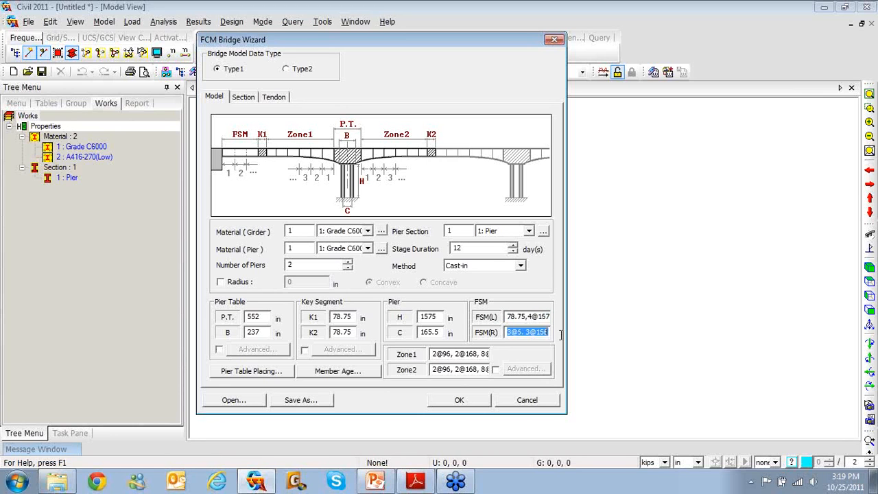
key(ctrl+v)
Set the Zone1 segment division to 12@187 and copy it to Zone2.
drag(453, 354, 510, 362)
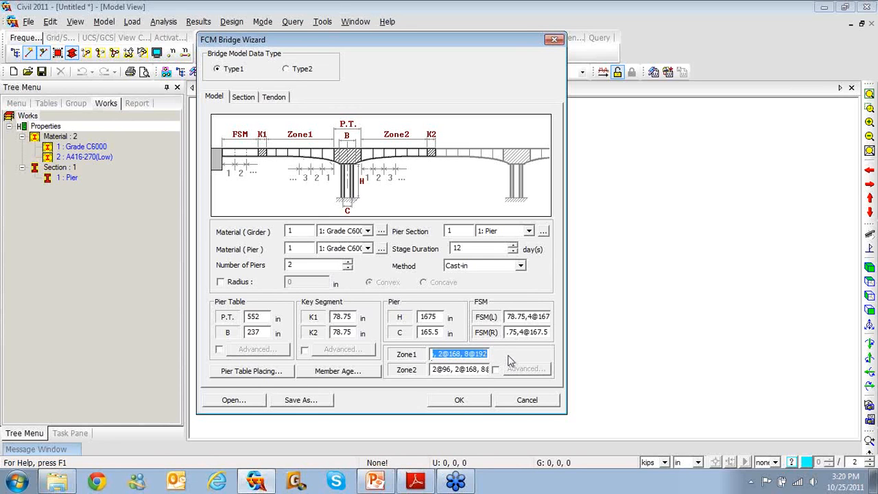
text(12@)
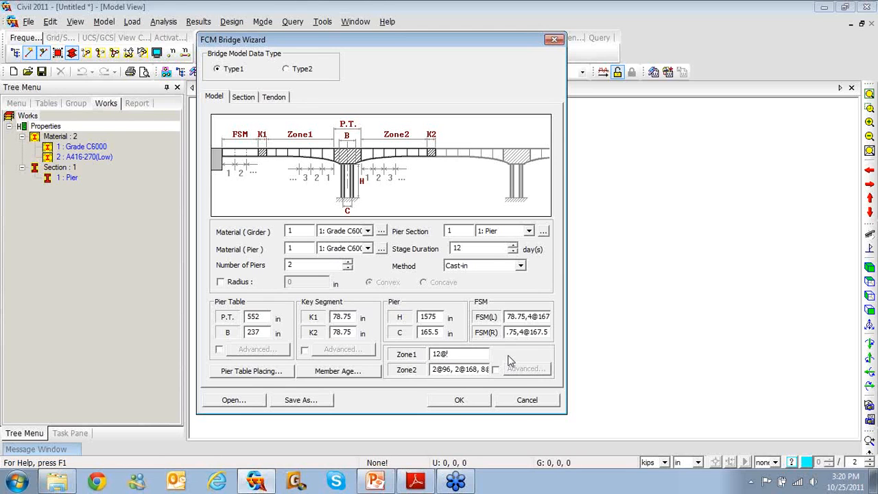
text(167)
double_click(443, 355)
key(ctrl+c)
drag(434, 371, 507, 375)
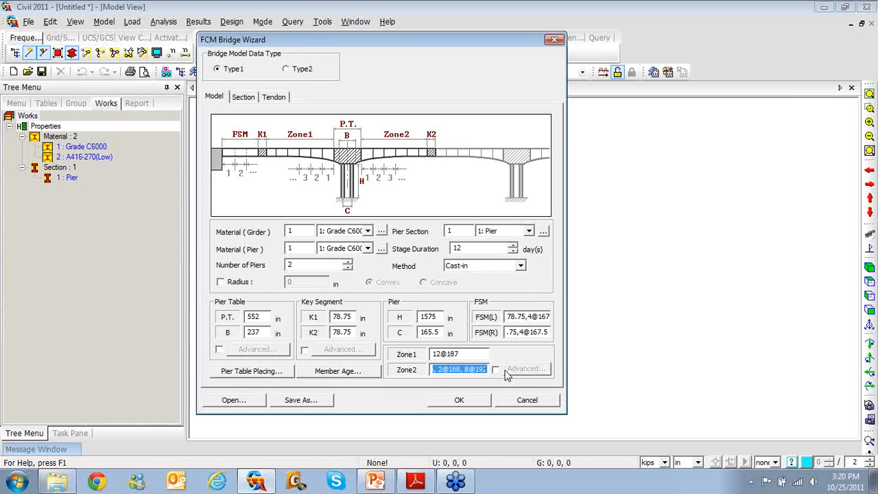
key(ctrl+v)
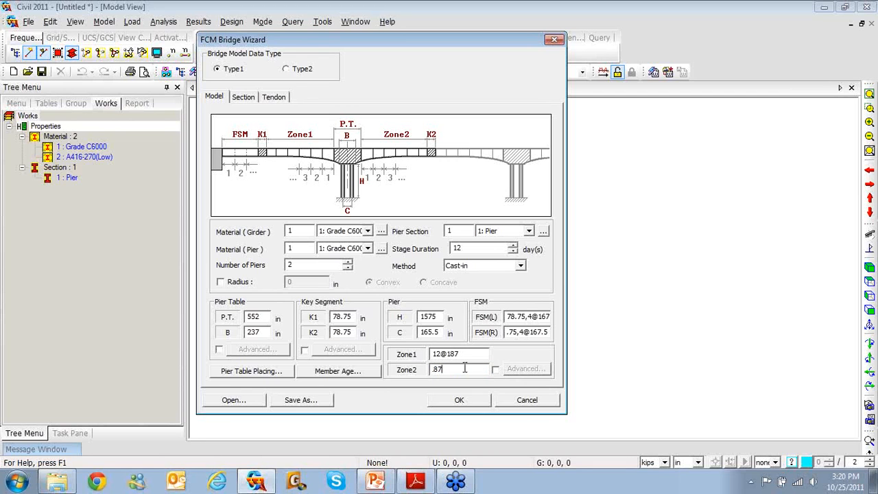
key(Home)
Enable the advanced zone option to view the segment and curvature settings per pier, and turn it off again without changes.
click(496, 370)
click(519, 369)
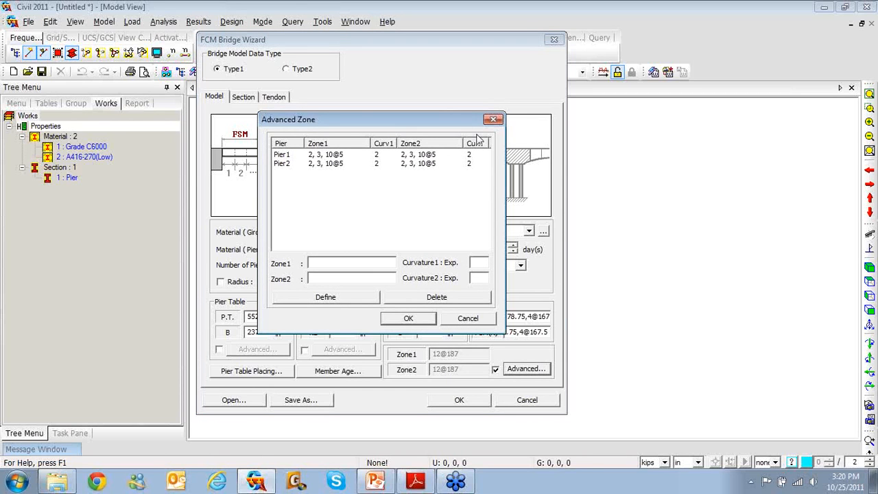
click(494, 120)
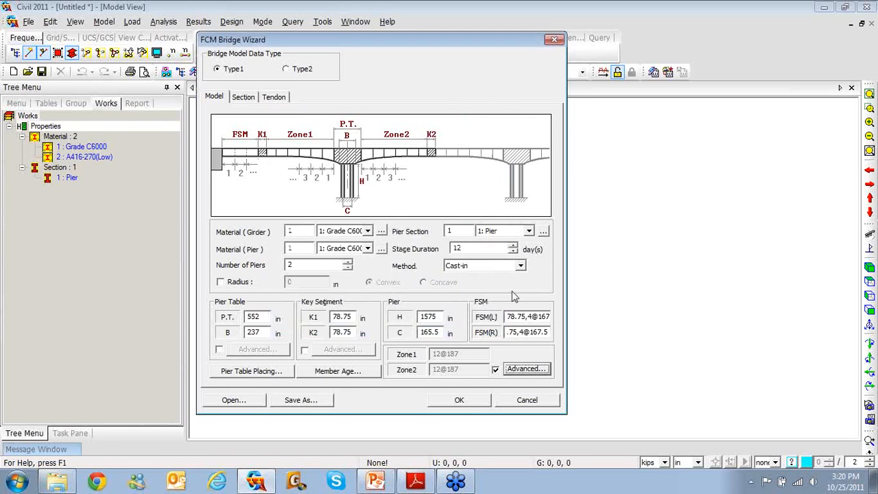
click(495, 370)
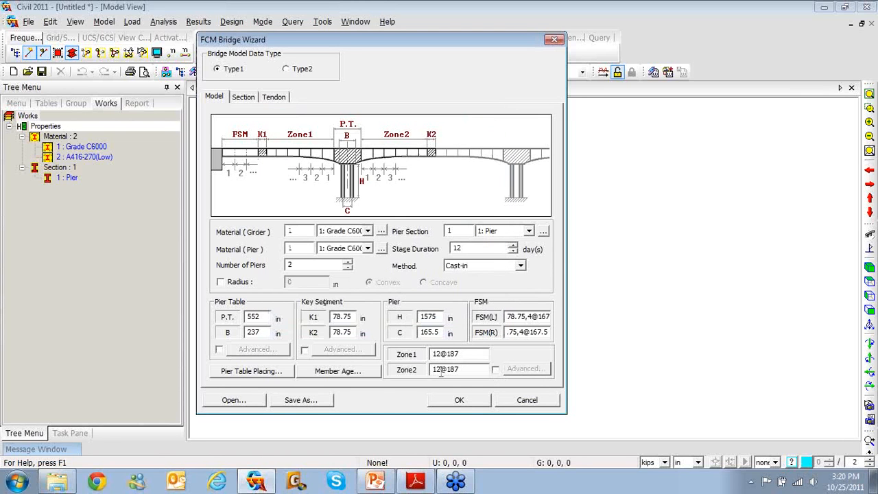
Define the member ages as FSM 60, Key Seg 10, Pier Table 15, Segment 5 and Pier 100 days.
click(363, 373)
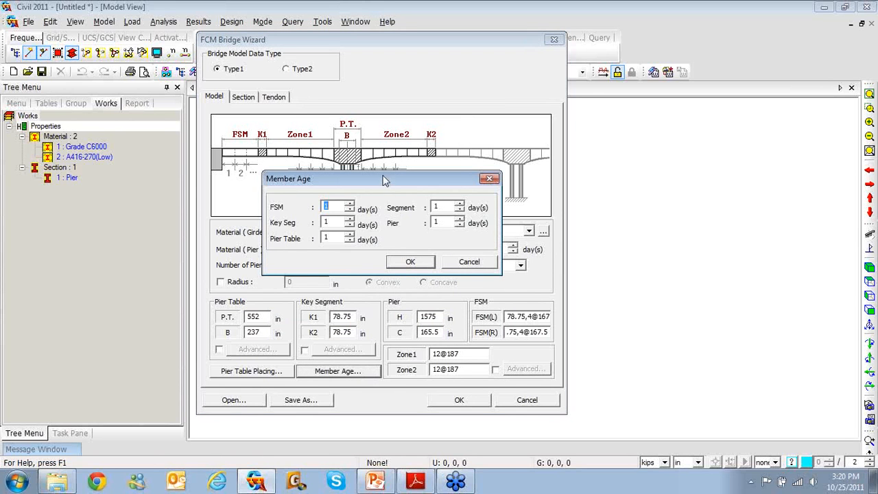
drag(383, 179, 424, 181)
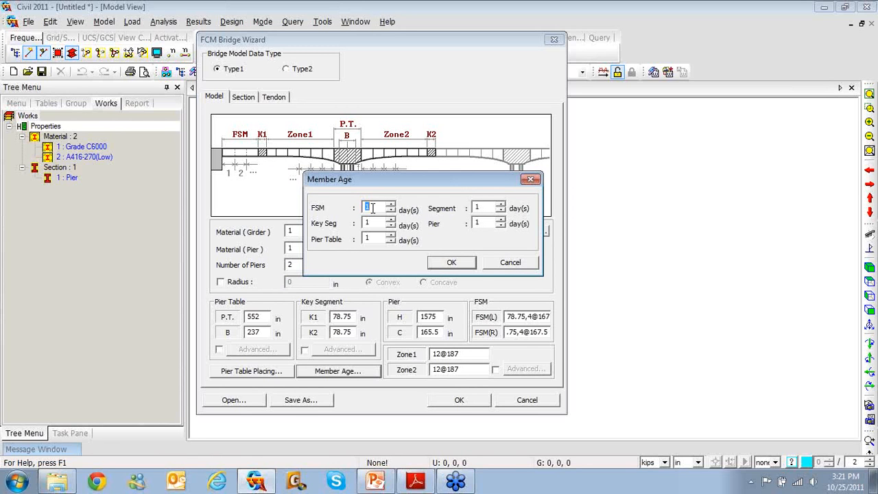
text(60)
key(Tab)
text(10)
key(Tab)
text(15)
key(Tab)
text(5)
key(Tab)
text(100)
click(449, 263)
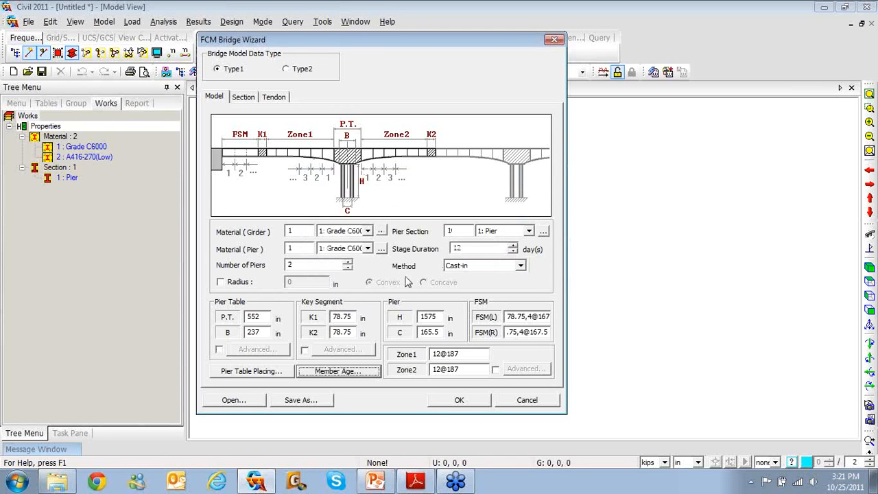
Compare the 1 Cell and 2 Cell section definitions and the user-defined Type2 sections, returning to Type1 with 1 Cell.
click(243, 98)
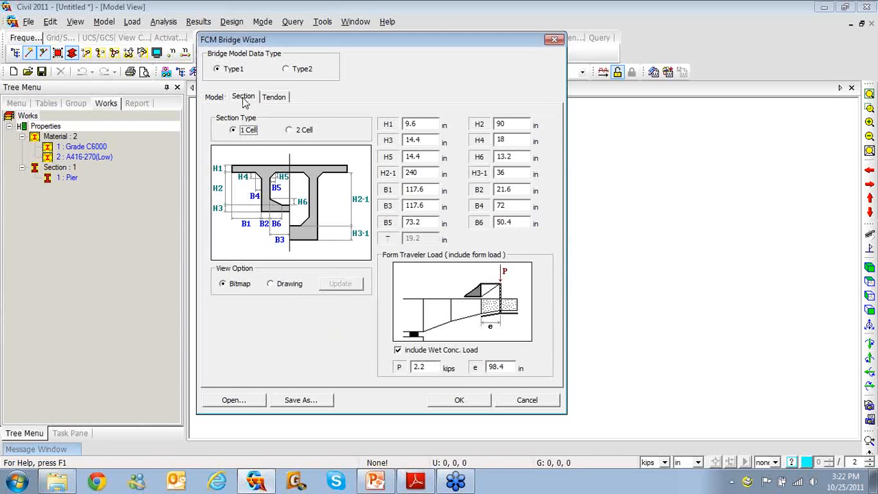
click(292, 134)
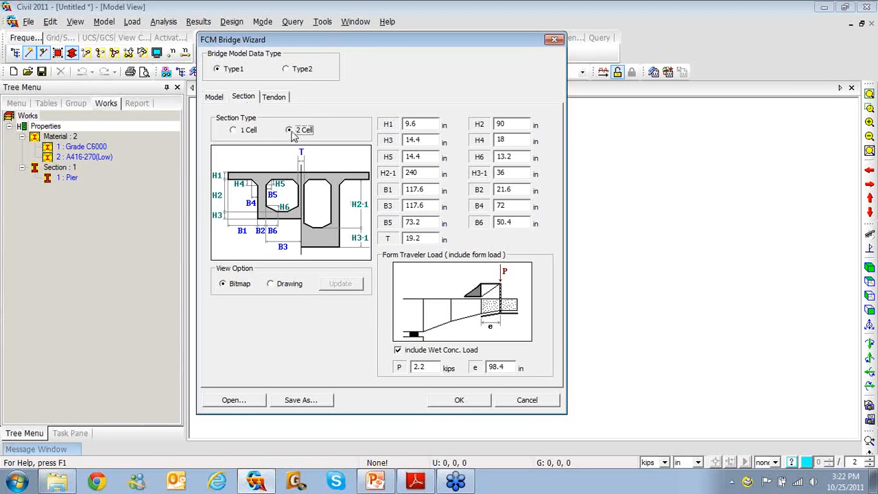
click(241, 134)
click(288, 130)
click(244, 131)
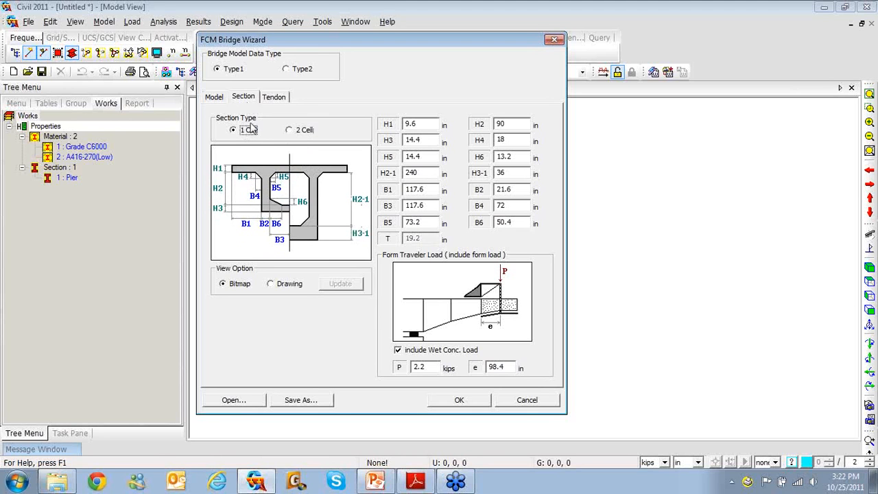
click(286, 70)
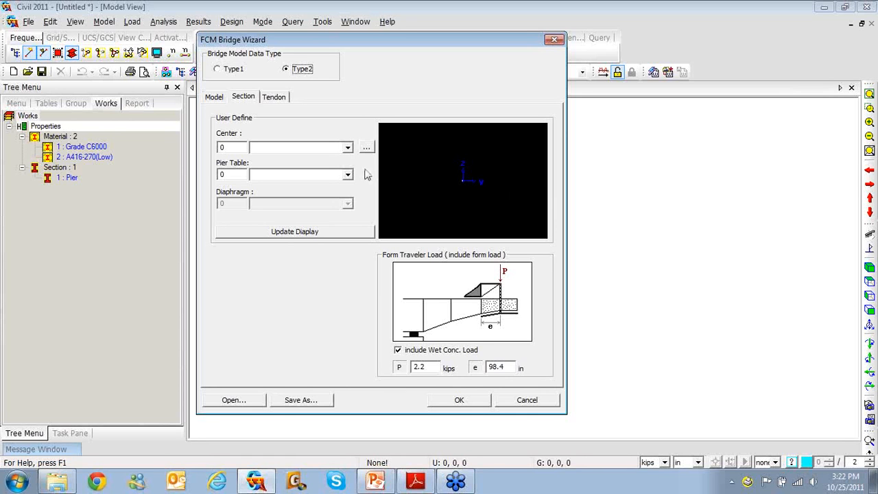
click(234, 70)
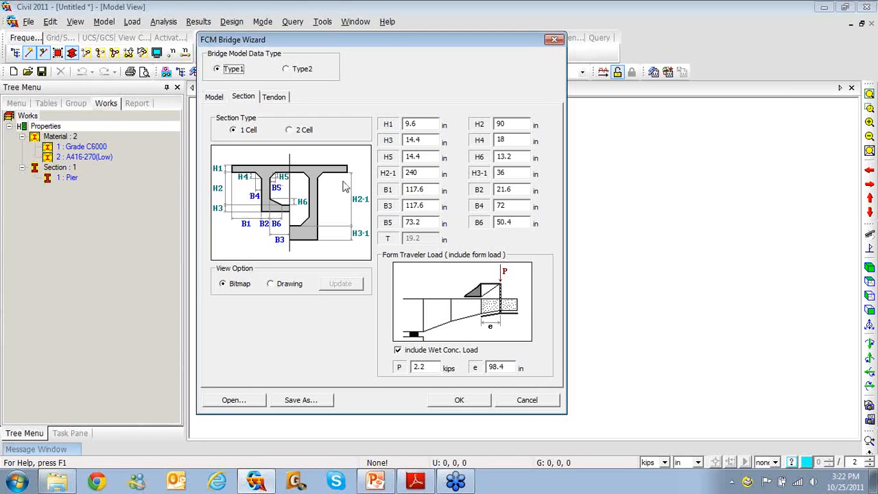
Set the box girder section heights H1 to 9.85, H2 to 86.22, H3 to 10.25 and H4 to 13.78 in.
drag(425, 123, 389, 124)
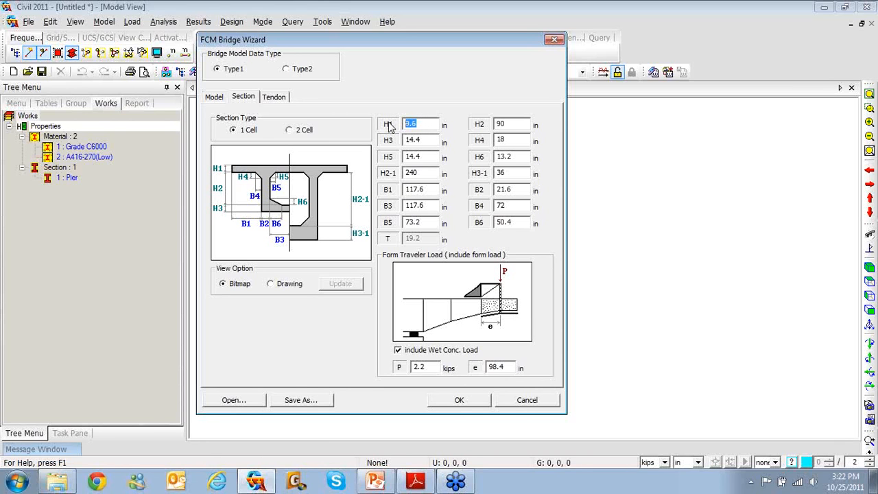
text(9.85)
key(Tab)
text(86.22)
key(Tab)
text(10.25)
key(Tab)
text(13.78)
key(Tab)
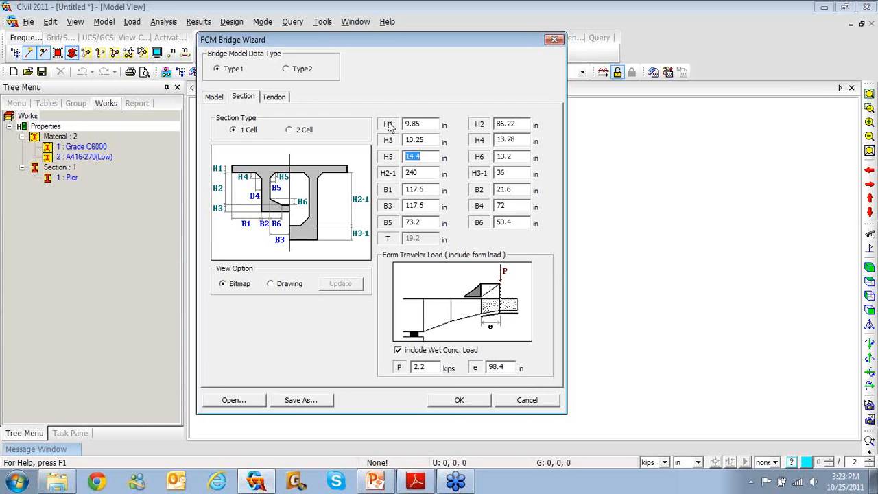
Set the section heights H5 to 12.8, H6 to 9.85, H2-1 to 232.3 and H3-1 to 33.5 in.
text(12.6)
key(Tab)
text(9.85)
key(Tab)
text(232.3)
key(Tab)
text(33.5)
key(Tab)
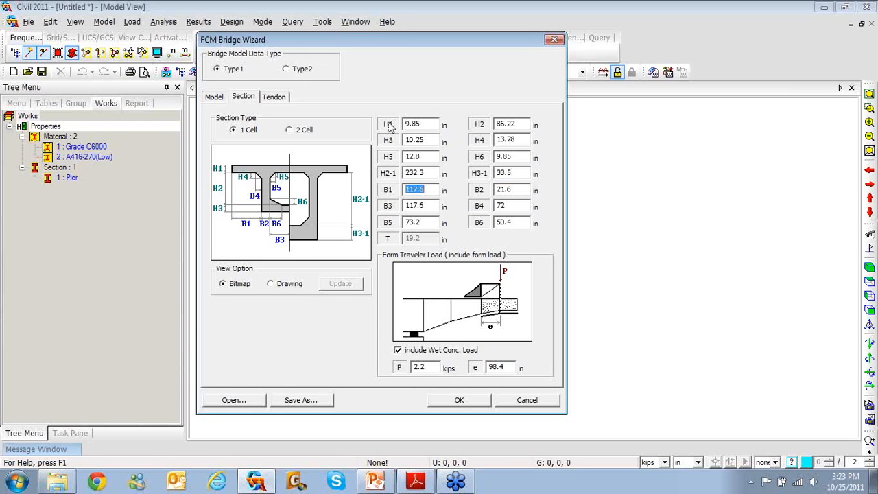
Set the section widths B1 to 110.25 in and B2 to 17.72 in.
text(112)
text(.25)
key(Tab)
text(17.72)
key(Tab)
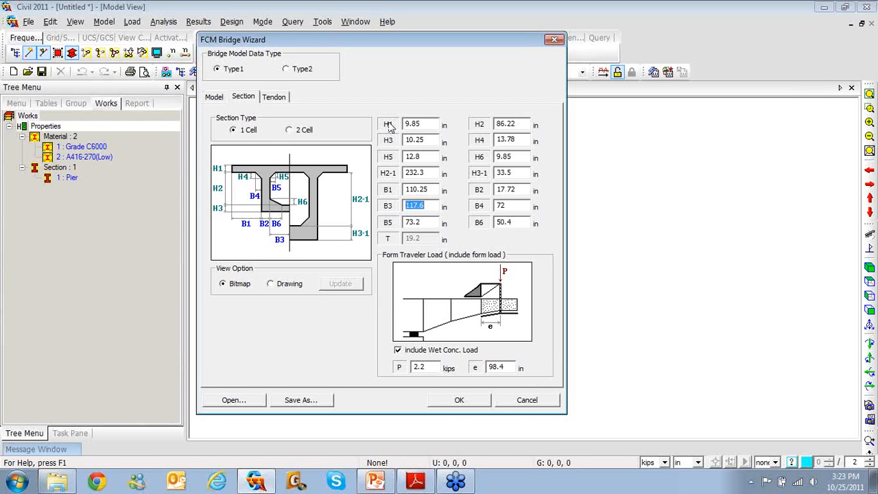
Set B3 to 122.05, B4 and B5 to 68.9 and B6 to 49.2 in, and show the section as a Drawing.
text(122.05)
key(Tab)
text(68.9)
key(Tab)
text(68.9)
key(Tab)
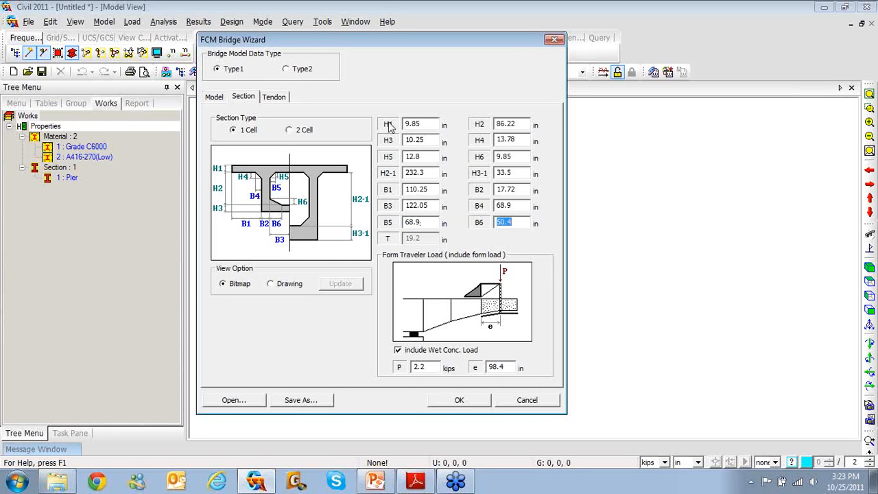
text(49.2)
click(271, 284)
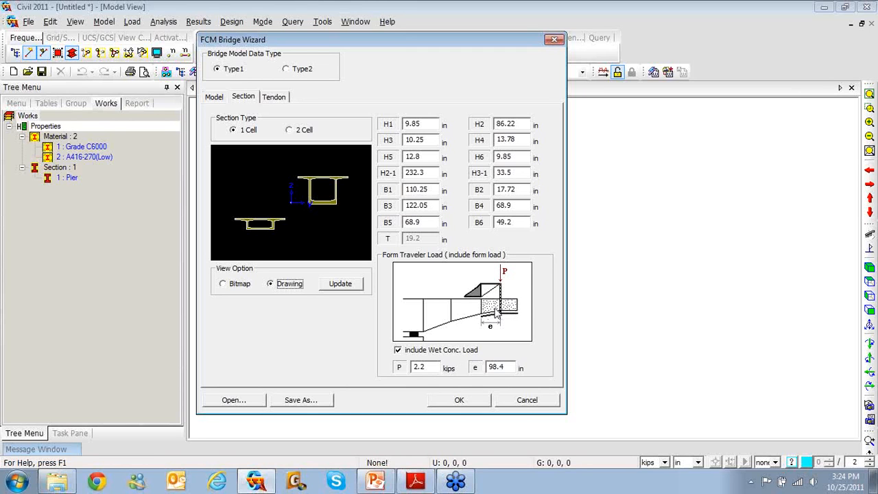
Set the form traveler load P to 176.4 kips and its eccentricity e to 98.5 in.
click(435, 367)
drag(434, 366, 412, 369)
text(176.4)
key(Tab)
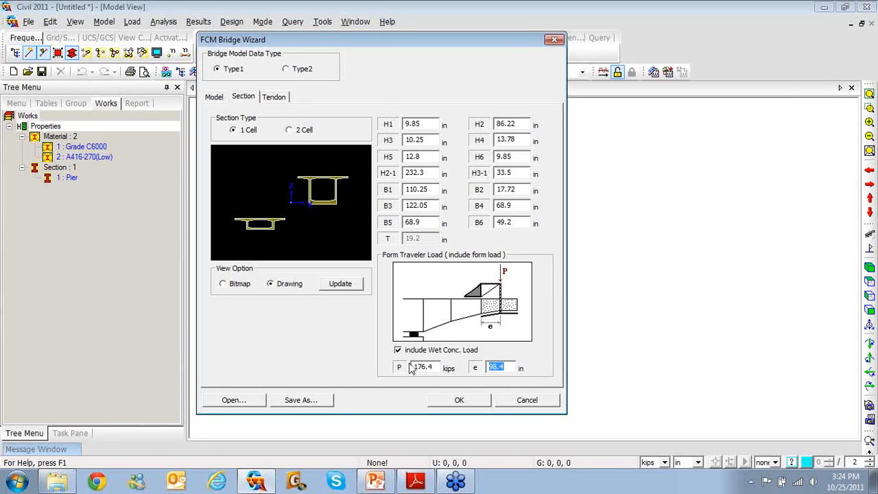
text(98.5)
Set the tendon placement heights H1 to 6.7, H2 to 12.6, H3 to 11.42 and H4 to 5.51 in.
click(274, 98)
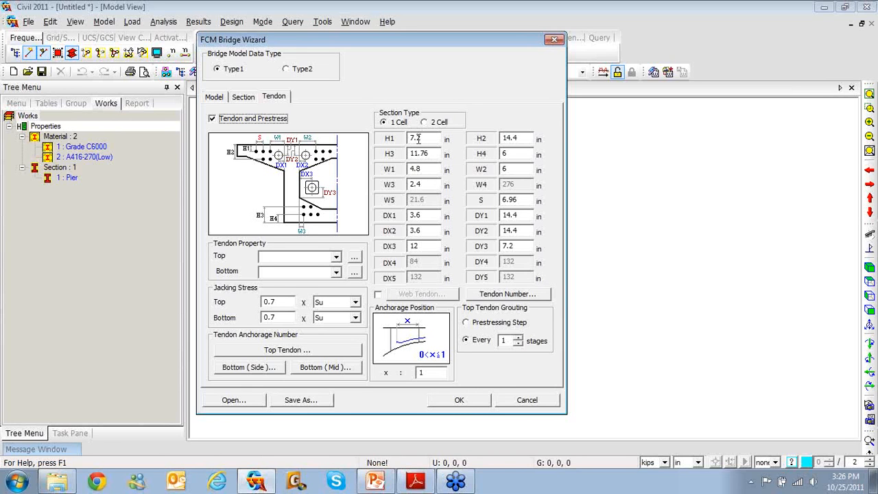
double_click(427, 139)
text(6.7)
key(Tab)
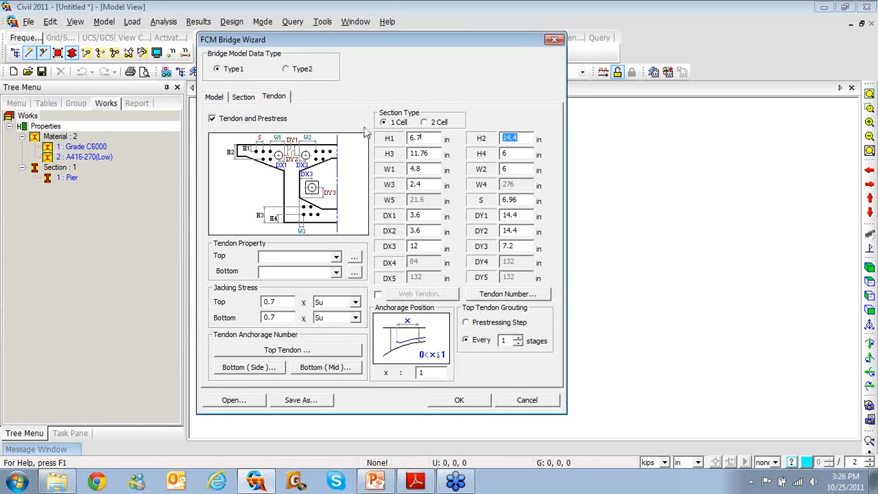
text(12.6)
key(Tab)
text(11.42)
key(Tab)
text(5.51)
key(Tab)
Set the tendon placement widths W1 and W2 to 3.94 in, W3 to 2.36 in and the spacing S to 6.89 in.
text(3.94)
key(Tab)
text(3.94)
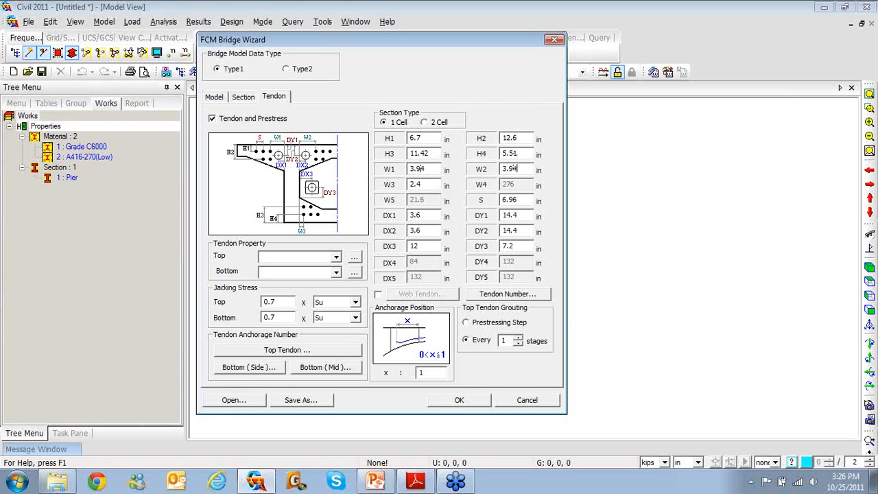
key(Tab)
text(2.38)
key(Tab)
text(6.89)
key(Tab)
Set the tendon offsets DX1 and DX2 to 3.94 in and DY1 to 11.8 in.
text(3.94)
key(Tab)
text(11.8)
key(Tab)
text(3.94)
key(Tab)
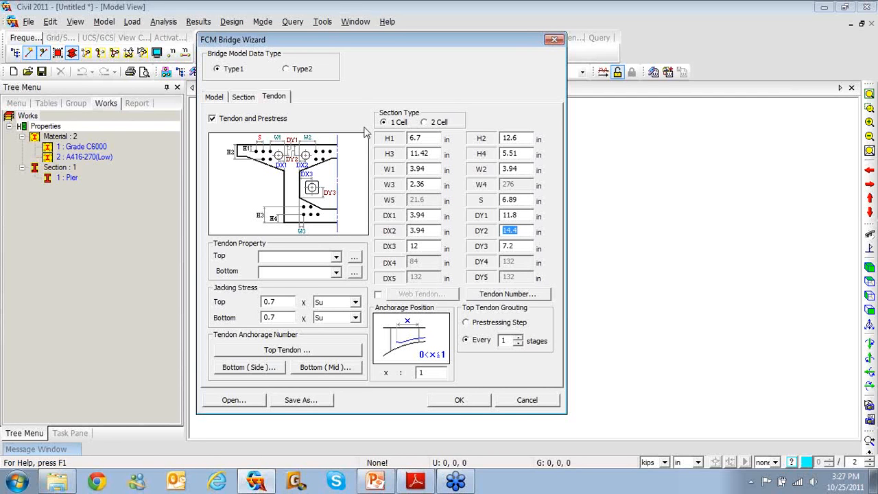
Set the tendon offsets DY2 and DX3 to 11.8 in and DY3 to 7.5 in.
text(11.8)
key(Tab)
text(11.8)
key(Tab)
text(7.5)
Lower the tendon numbers N3 and N5 by one each in the Tendon Number settings.
click(504, 295)
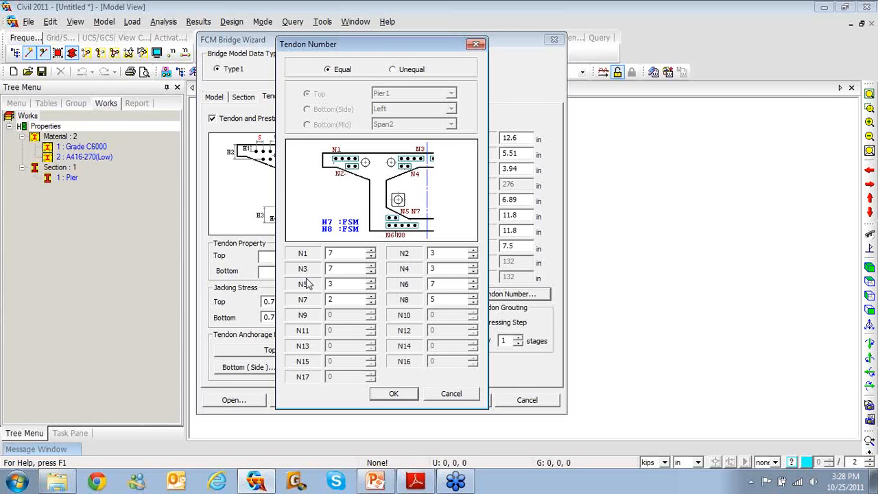
click(370, 272)
click(370, 287)
click(395, 393)
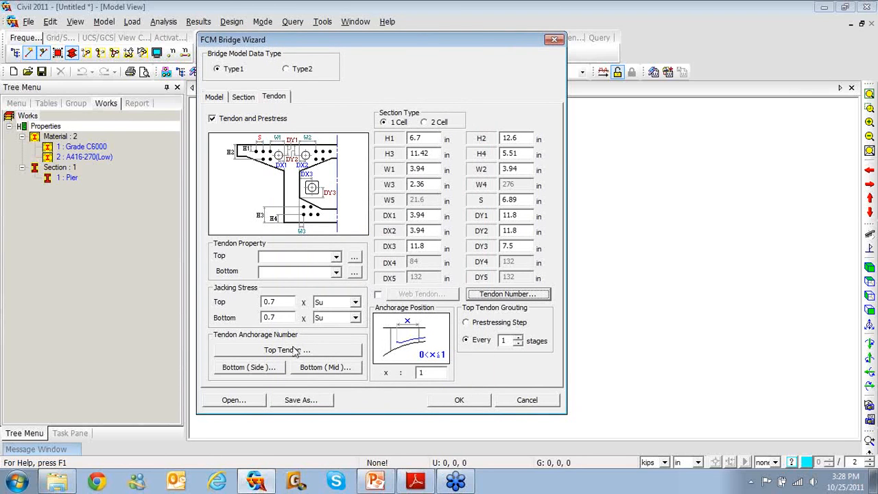
Open the top tendon anchorage numbers and consult the Tendon Layout slide full screen in the BCM-webinar PowerPoint presentation.
click(249, 352)
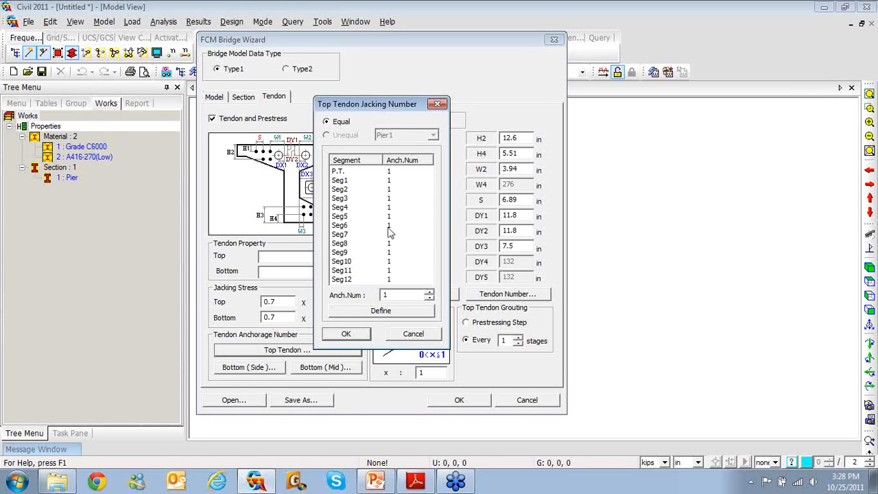
click(375, 481)
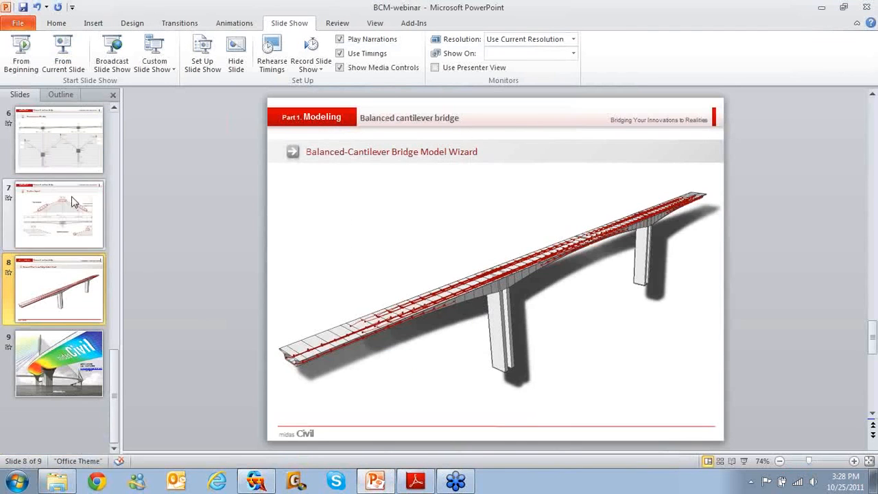
click(81, 206)
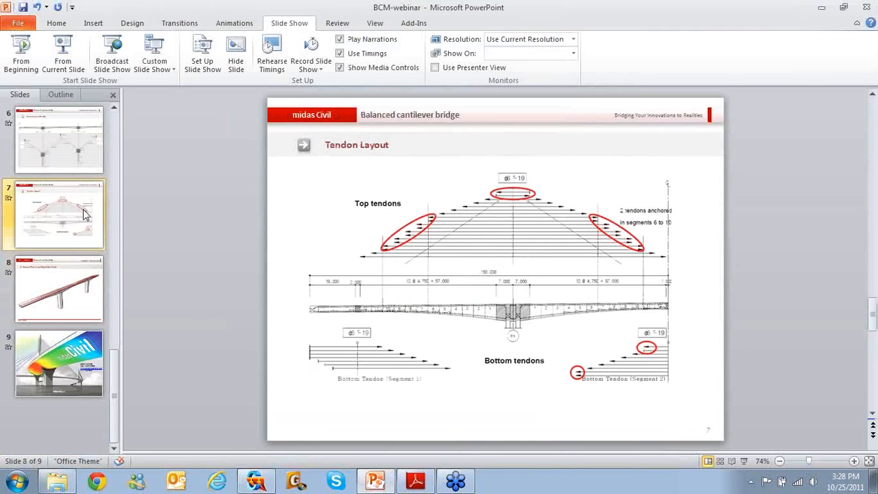
click(71, 58)
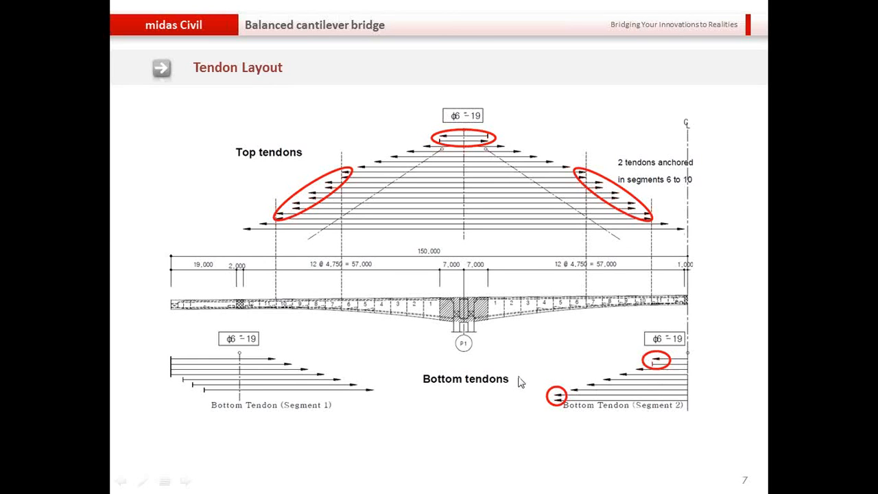
key(Escape)
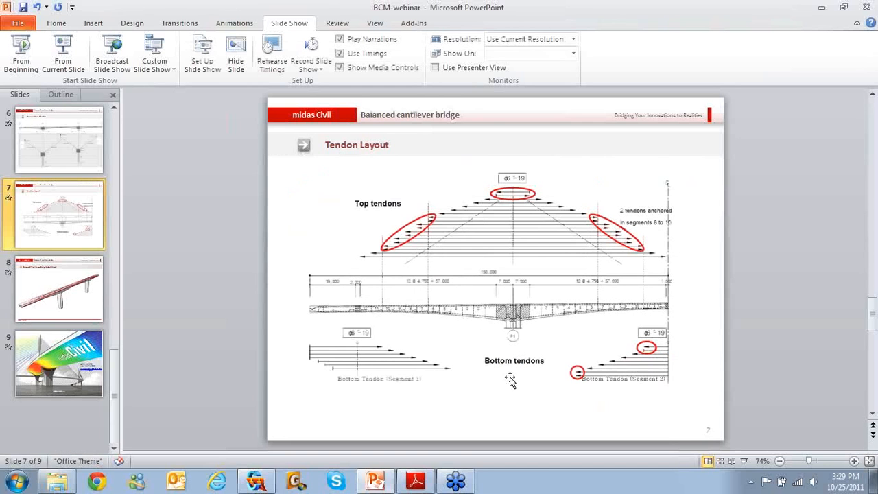
click(825, 8)
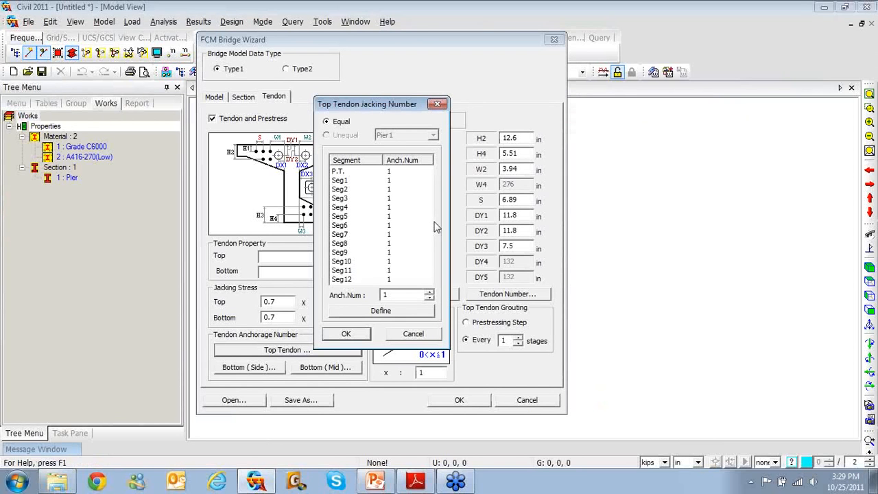
Set the top tendon anchorage number to 2 for P.T. and for Seg6 to Seg10.
click(389, 171)
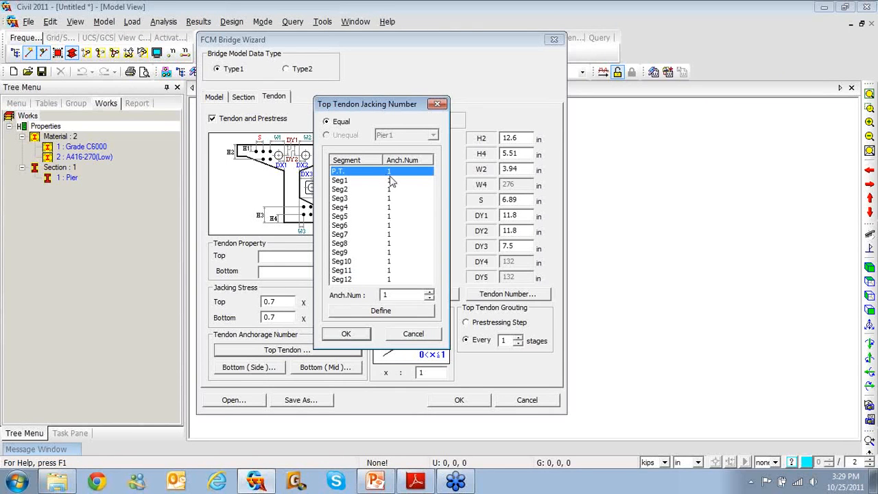
click(428, 292)
click(416, 313)
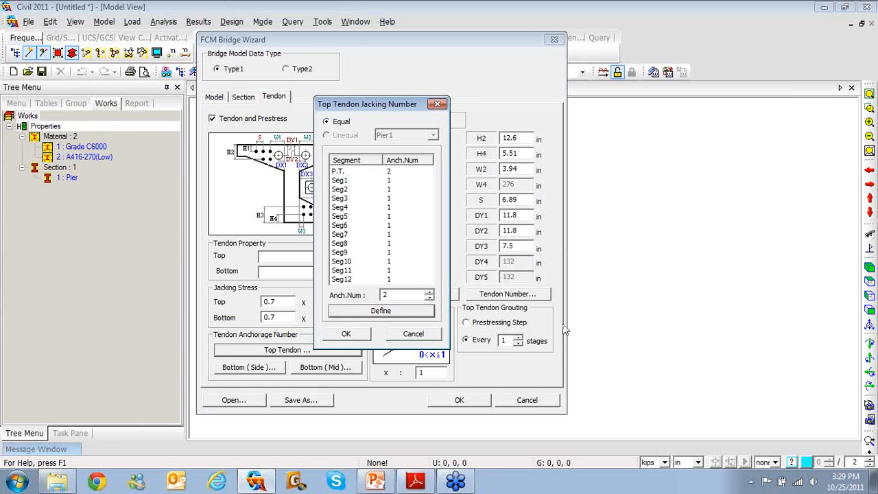
click(345, 226)
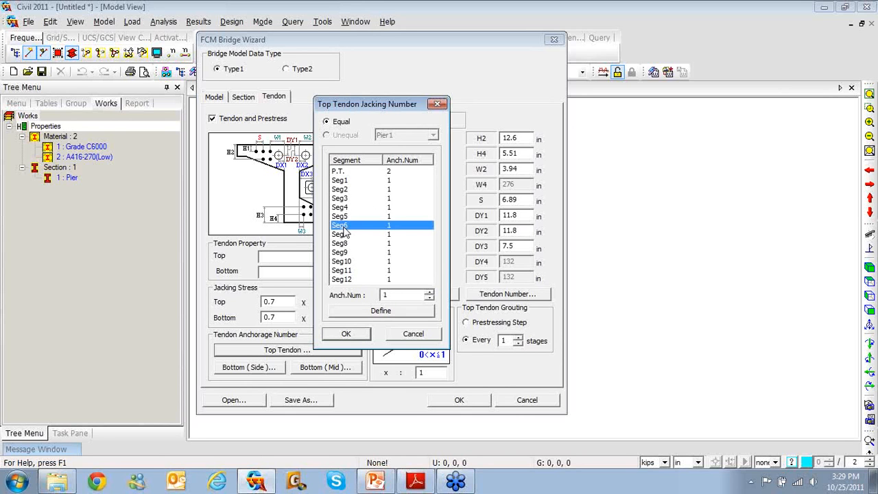
shift+click(345, 264)
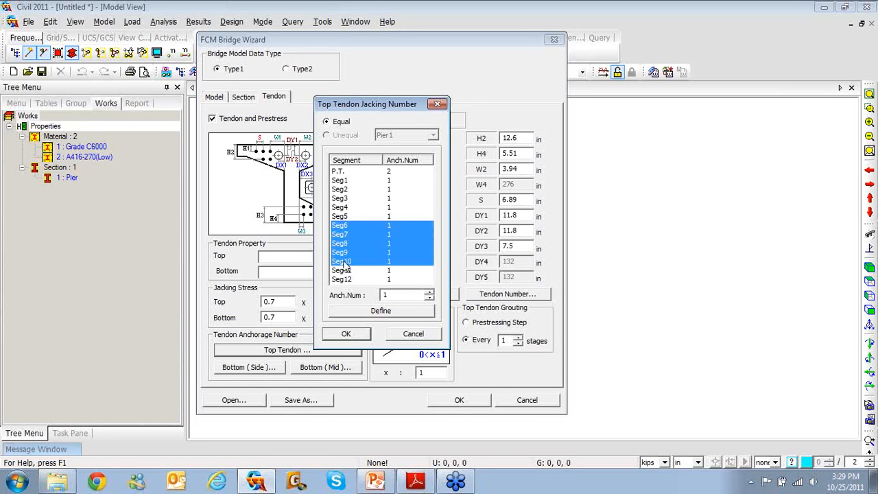
click(430, 297)
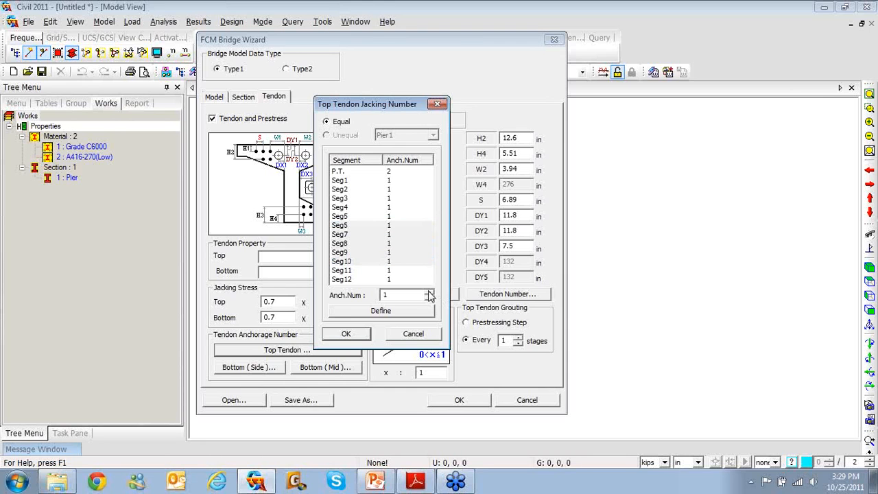
click(392, 312)
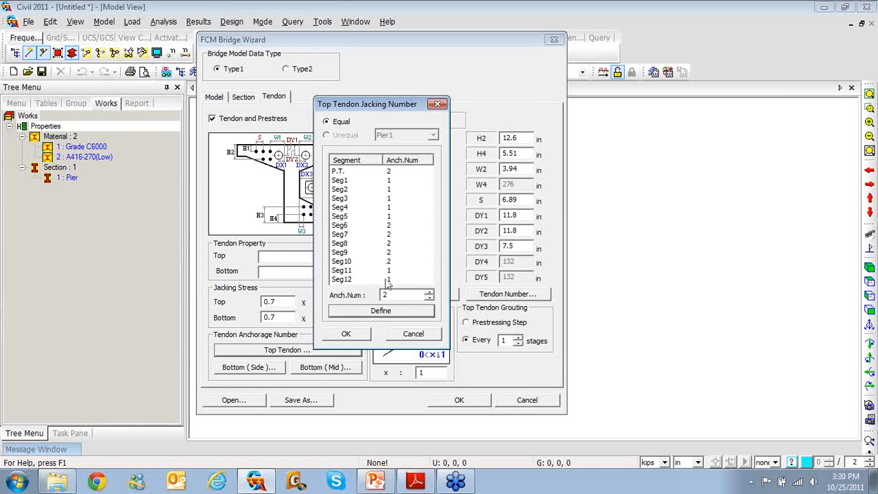
click(346, 334)
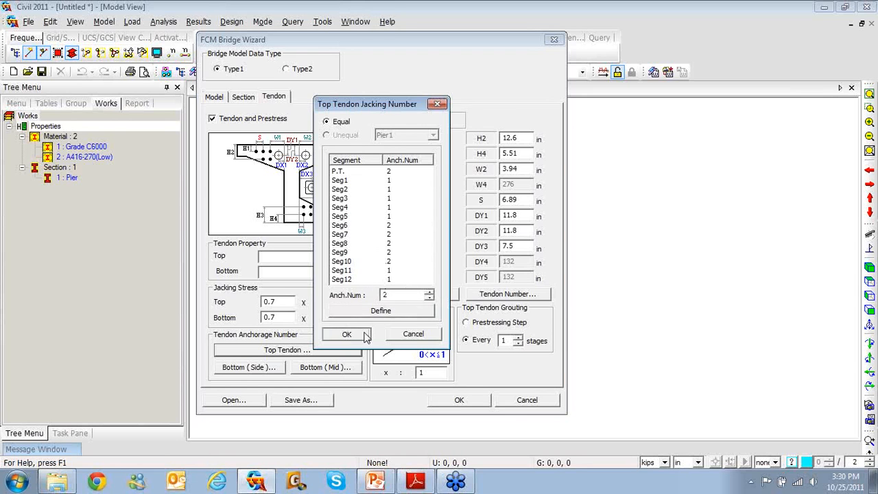
Set the bottom side tendon anchorage number to 0 for Seg1 to Seg4.
click(268, 368)
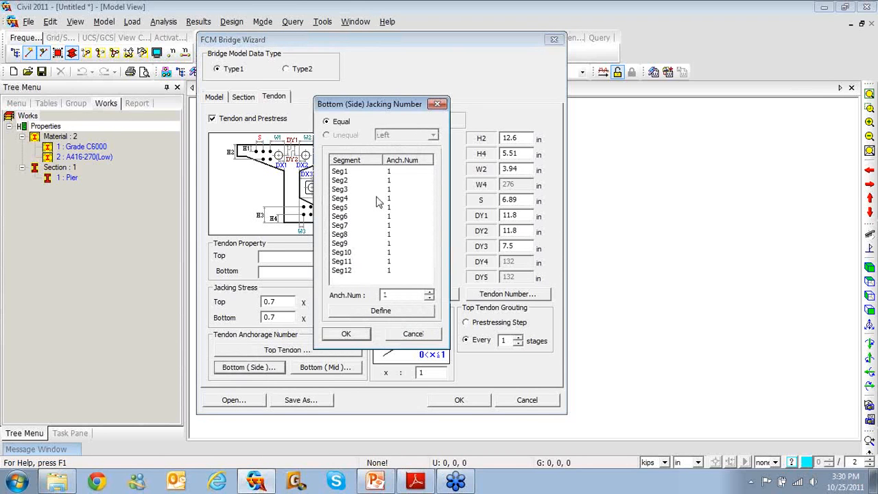
click(341, 172)
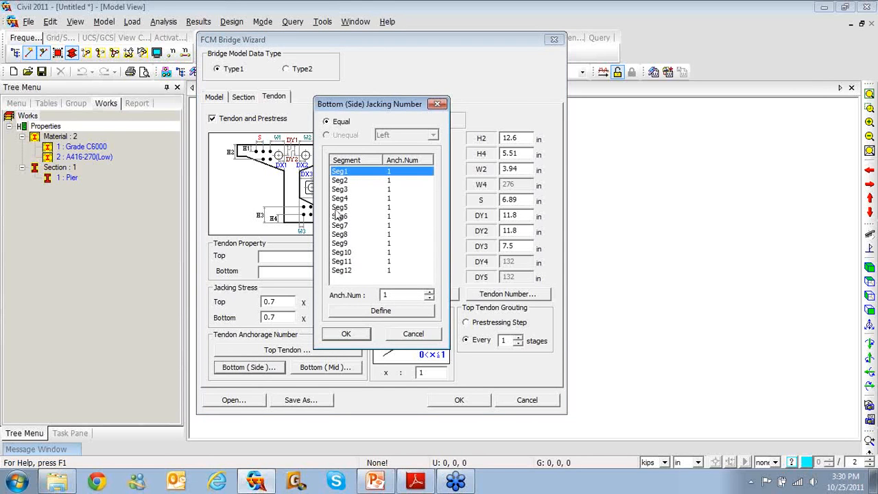
shift+click(341, 198)
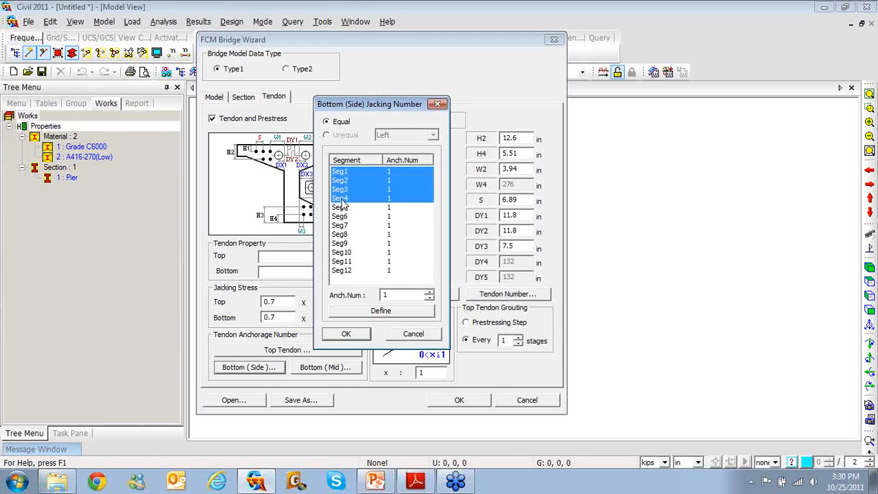
click(429, 293)
click(403, 312)
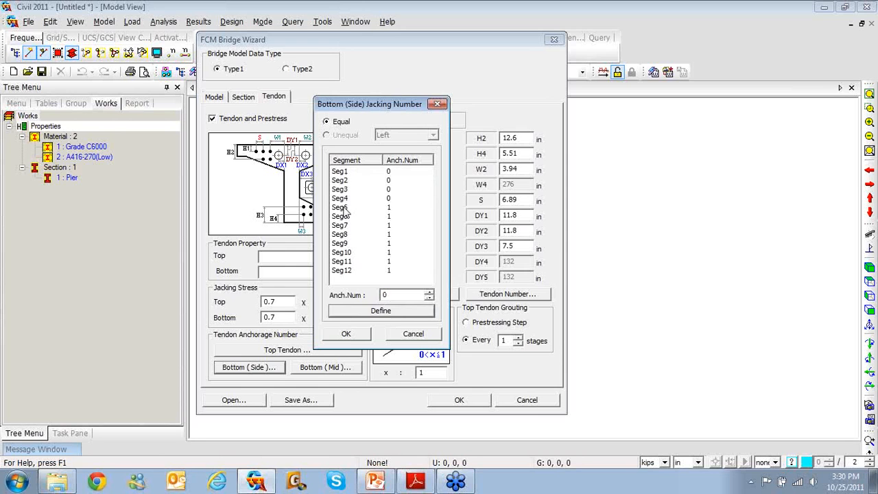
Set the bottom side tendon anchorage number to 2 for Seg5 and Seg11.
click(345, 208)
click(429, 293)
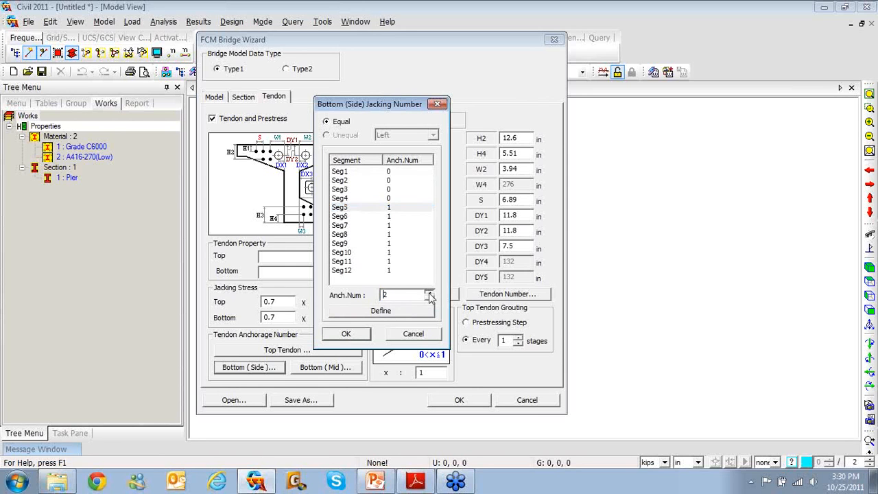
click(403, 312)
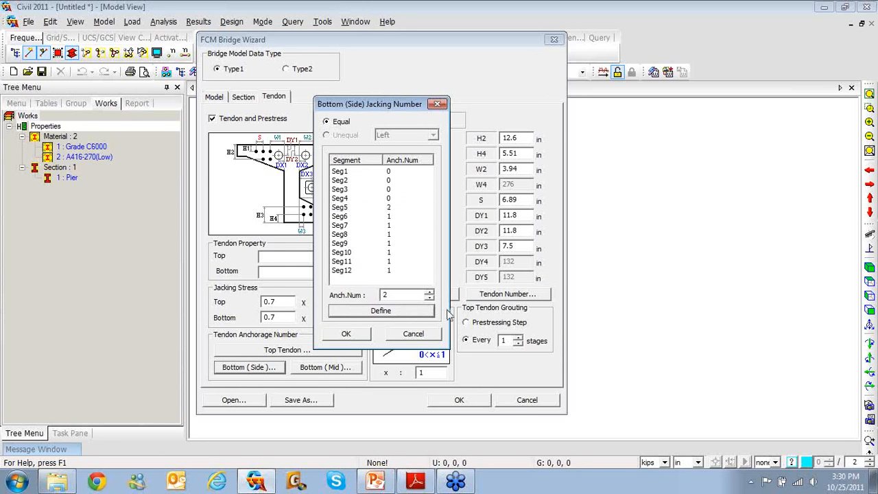
click(341, 261)
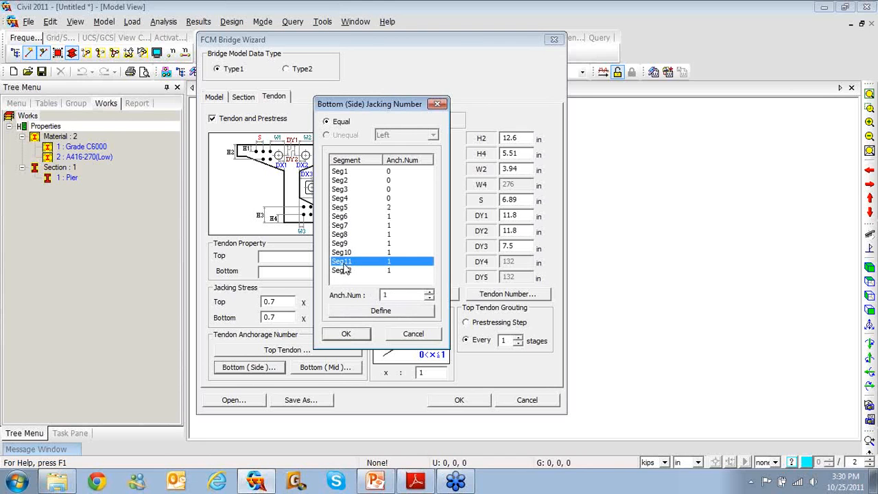
click(429, 293)
click(395, 313)
Set the bottom side tendon anchorage number of Seg12 to 0 and accept the anchorage numbers.
click(341, 270)
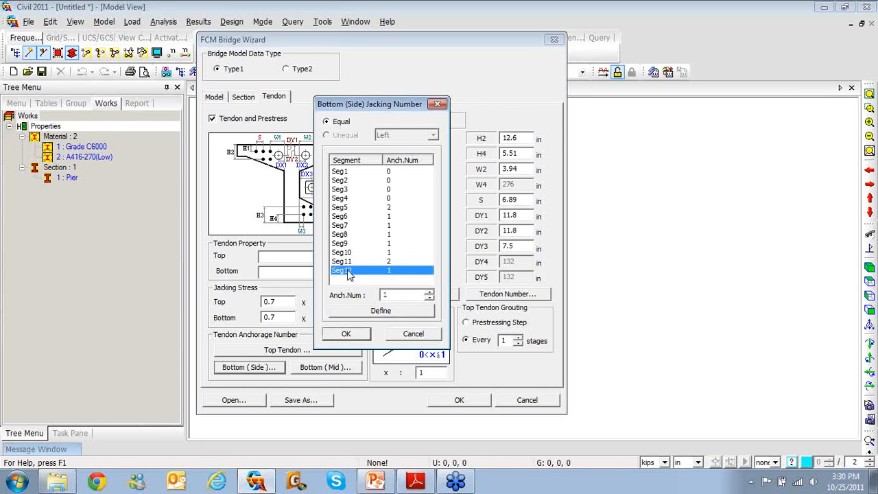
click(430, 298)
click(413, 312)
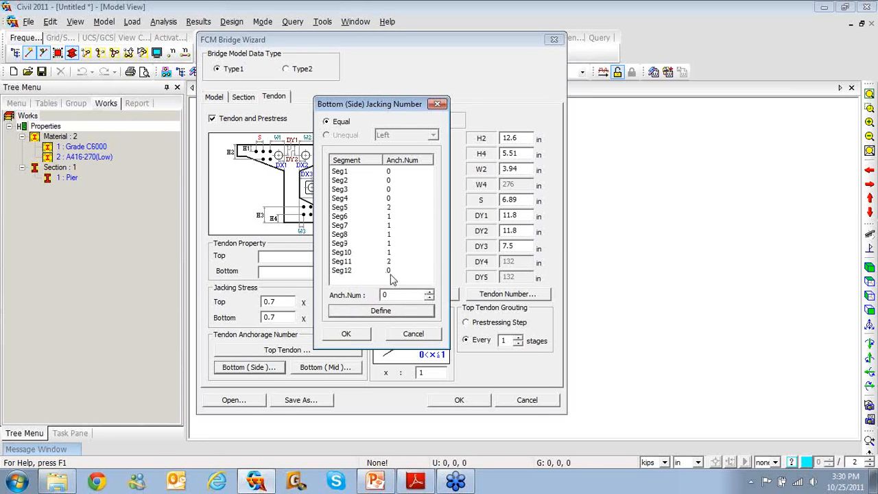
click(346, 333)
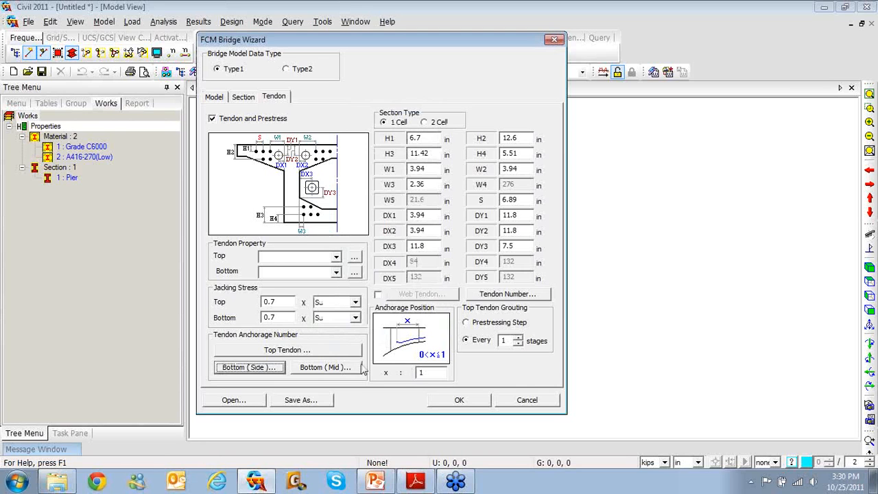
Reopen the bottom side tendon anchorage numbers and set Seg11 to 1.
click(271, 368)
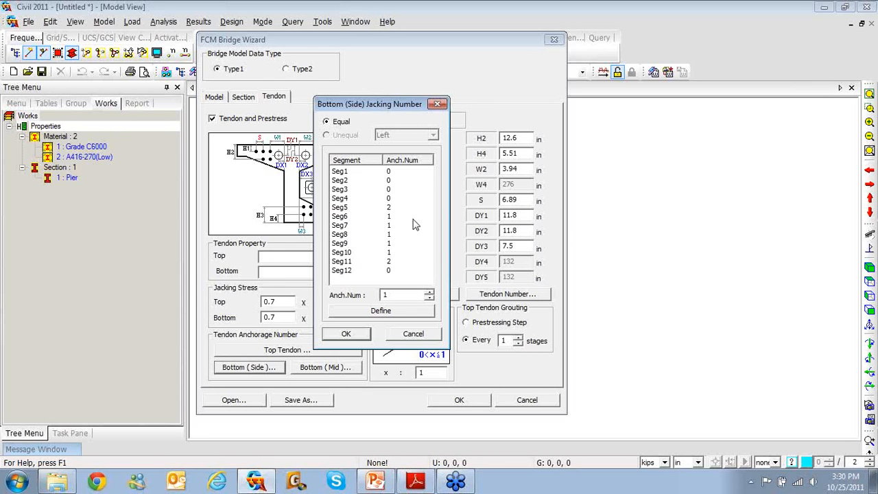
click(340, 209)
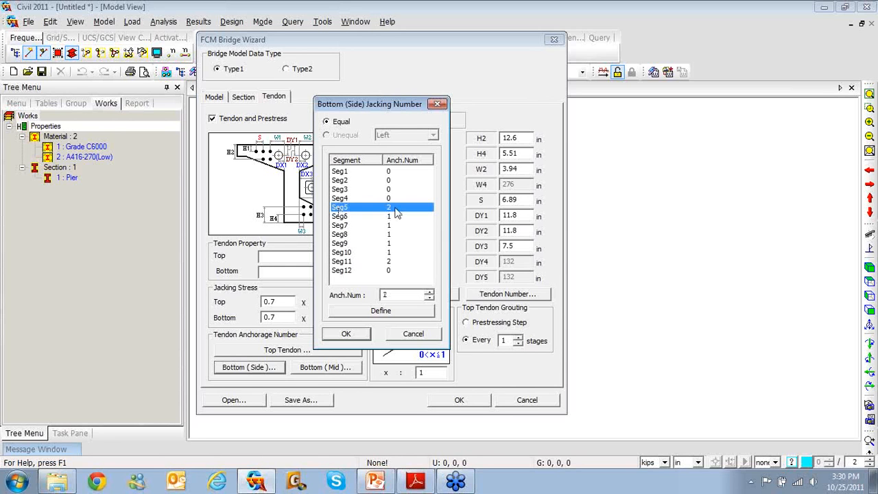
click(428, 298)
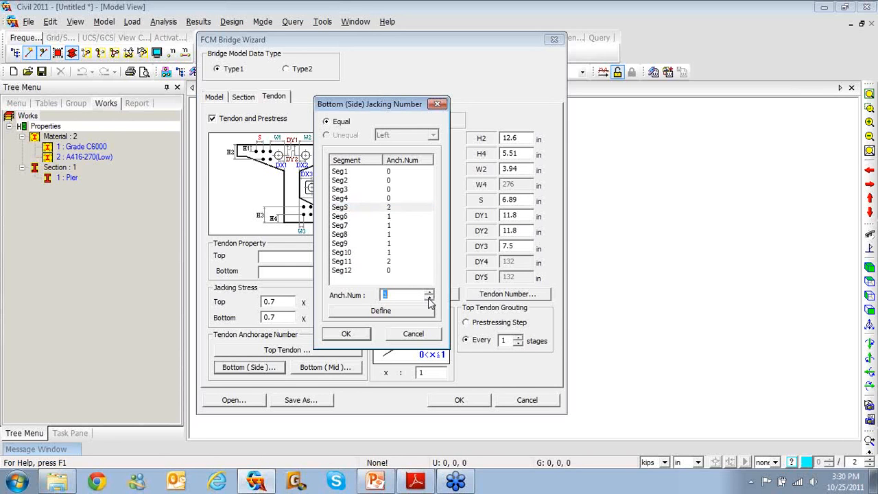
click(343, 263)
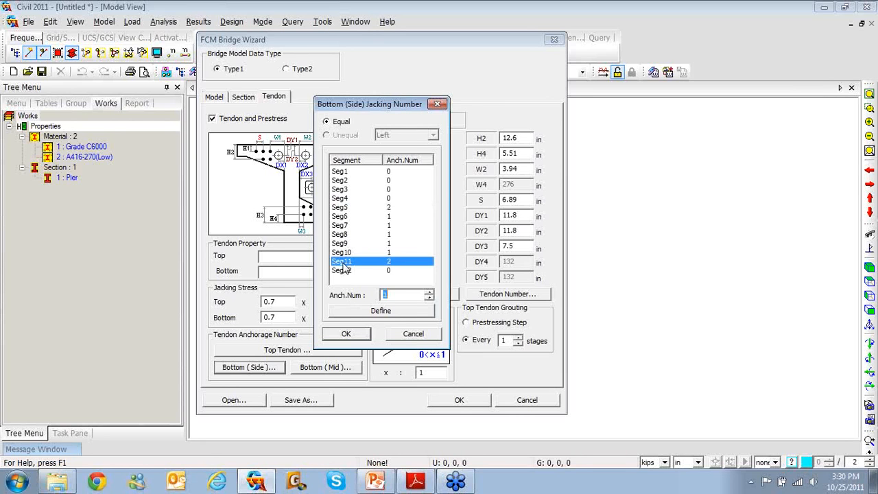
click(426, 297)
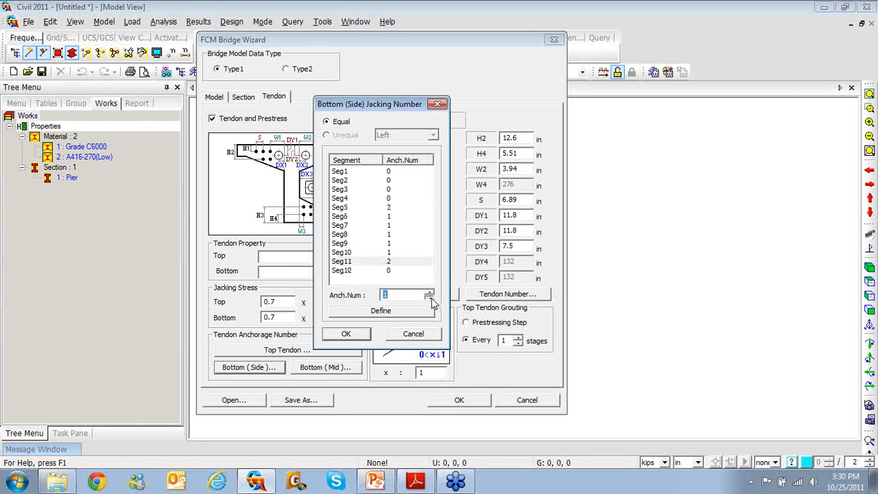
click(344, 272)
click(371, 262)
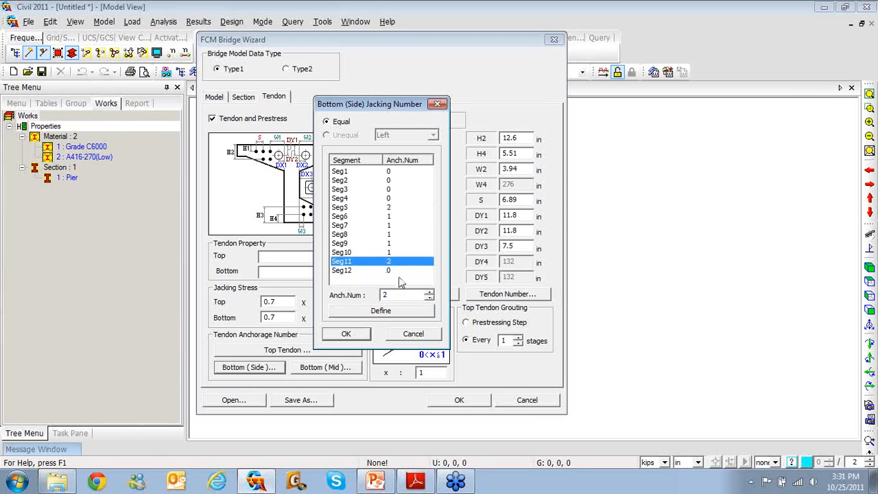
click(429, 297)
click(420, 310)
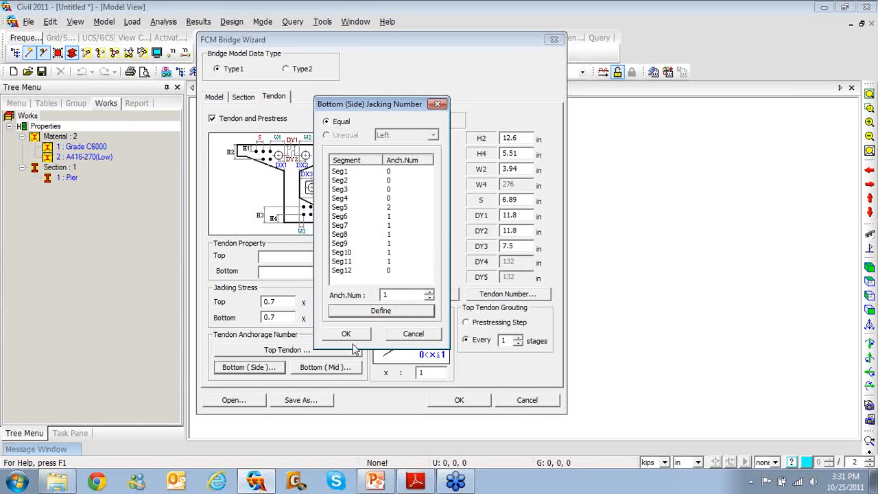
Set the bottom side tendon anchorage number of Seg5 to 1 and accept the anchorage numbers.
click(388, 207)
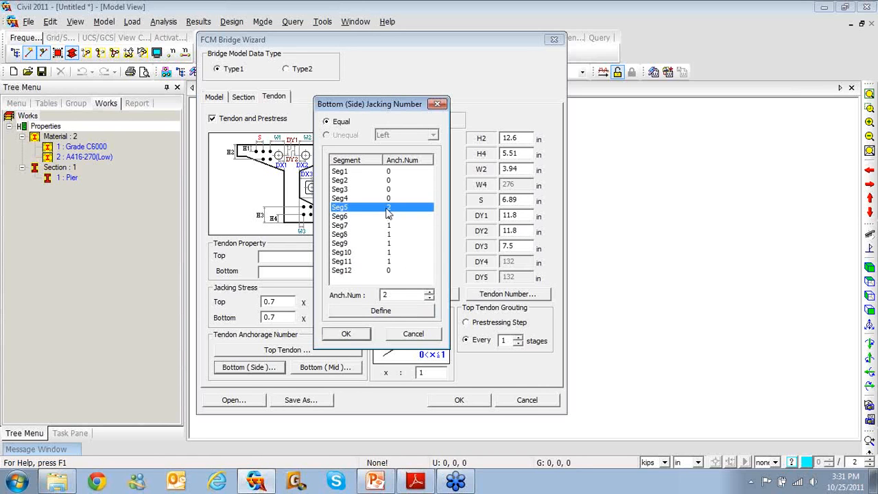
click(429, 298)
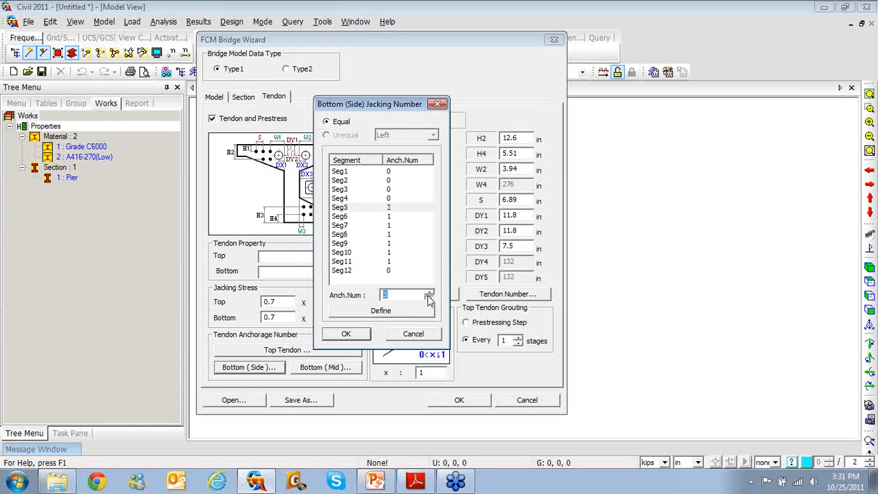
click(411, 311)
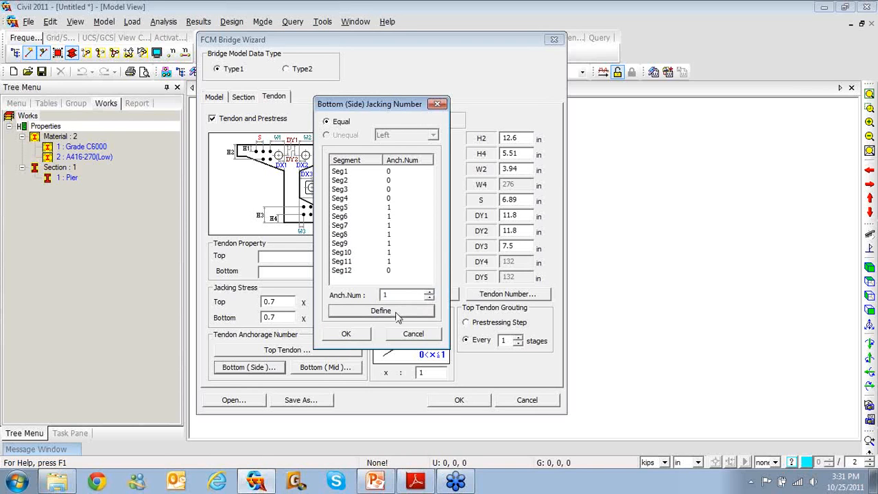
click(349, 334)
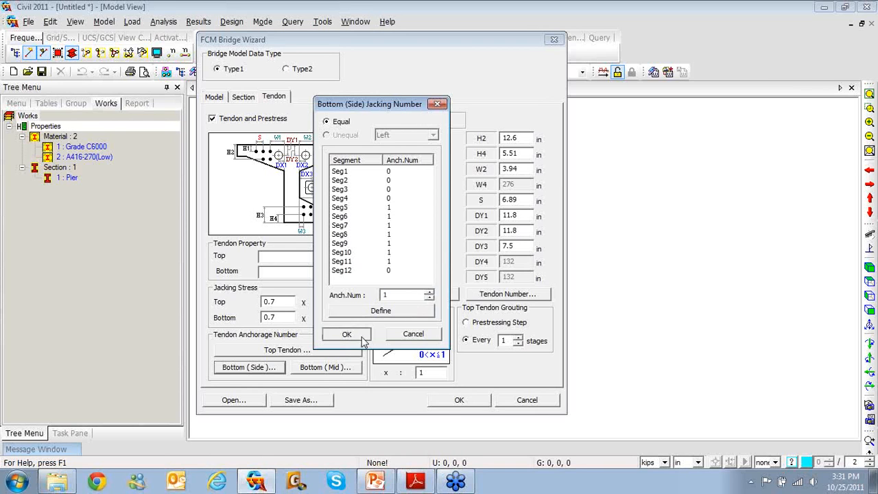
Consult the Tendon Layout slide in PowerPoint and set the bottom mid tendon anchorage number to 0 for Seg1 to Seg4.
click(377, 480)
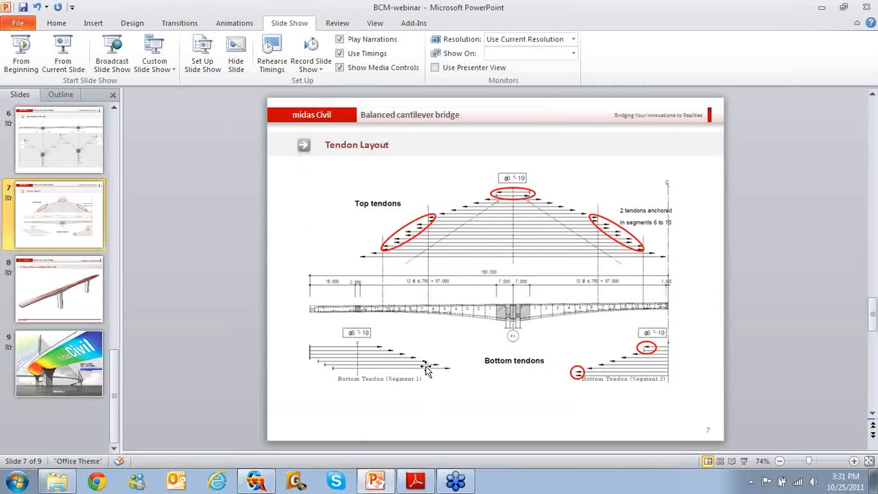
click(821, 10)
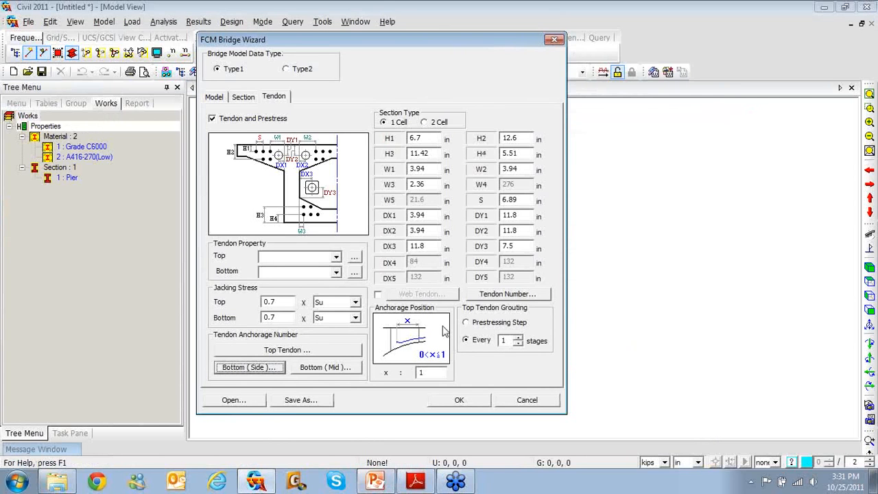
click(328, 369)
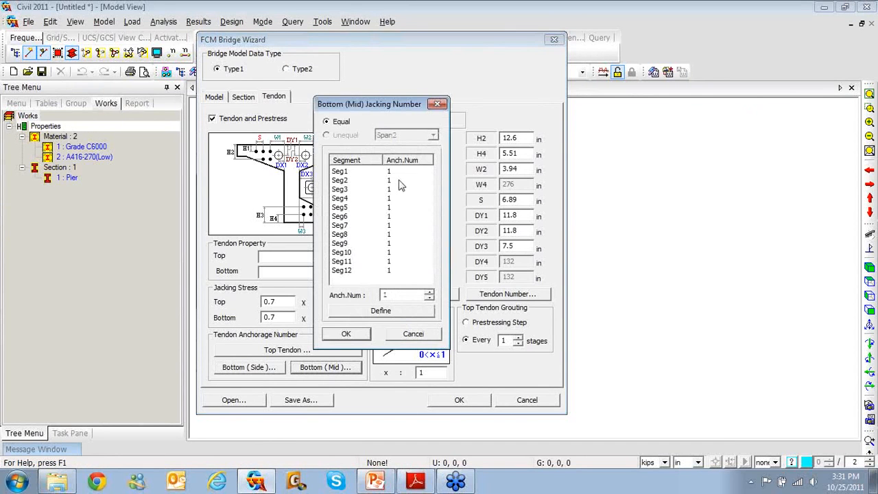
click(343, 172)
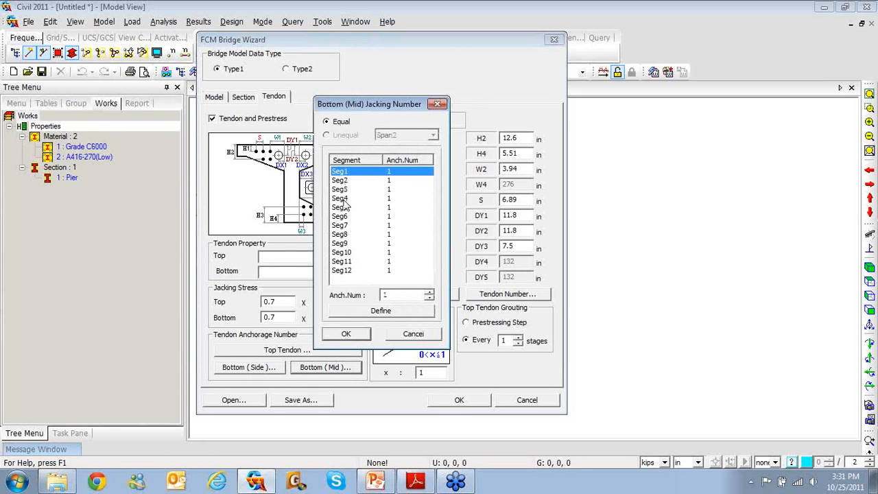
shift+click(343, 199)
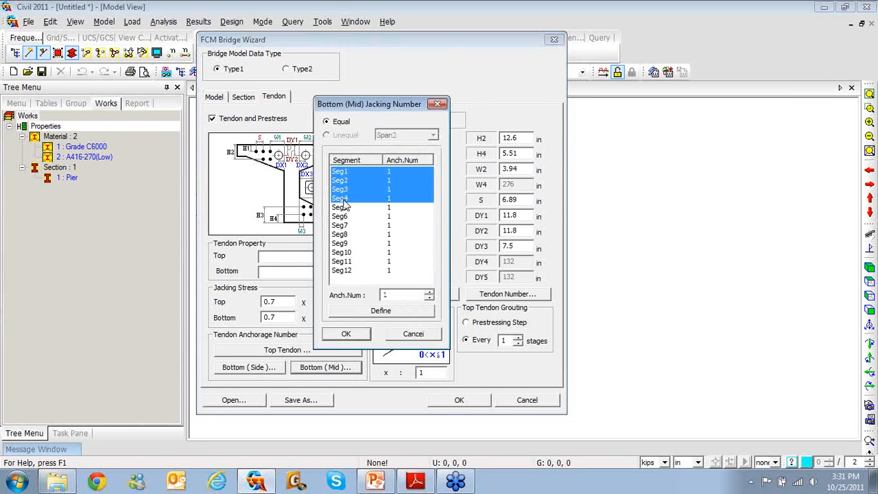
click(429, 297)
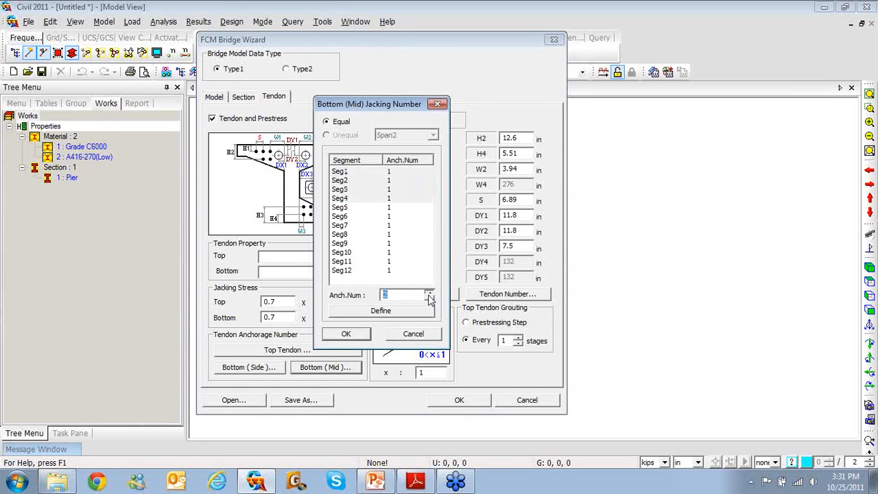
click(429, 300)
click(411, 311)
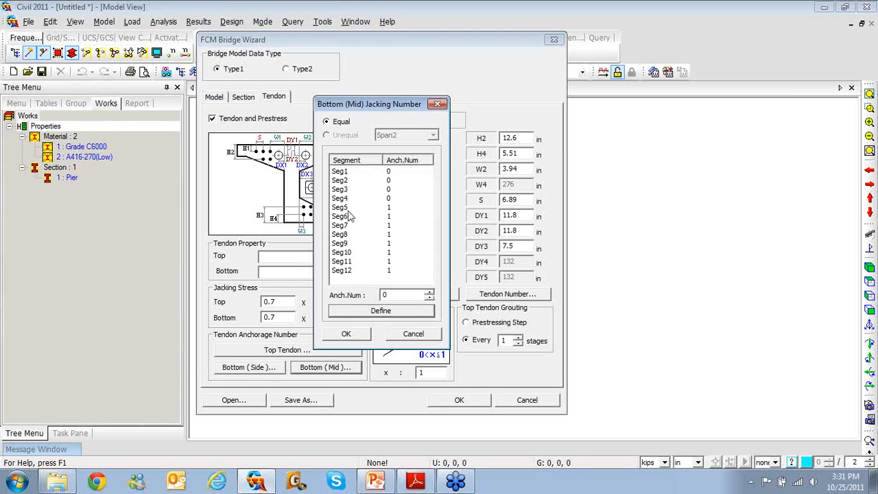
Set the bottom mid tendon anchorage number to 2 for Seg5 and Seg11.
click(390, 208)
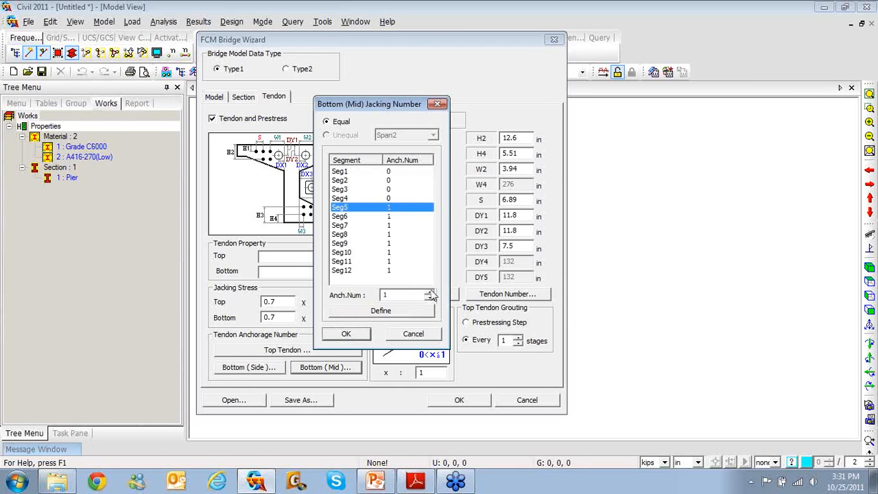
click(429, 292)
click(343, 262)
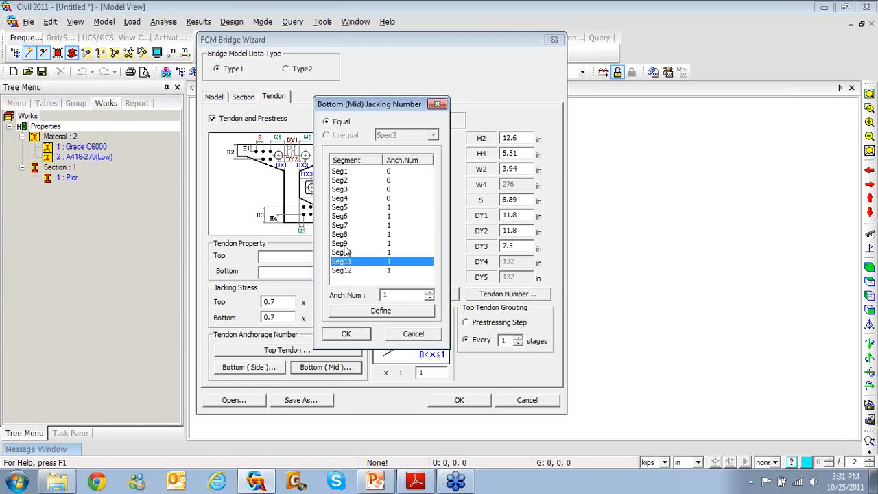
click(343, 209)
click(429, 292)
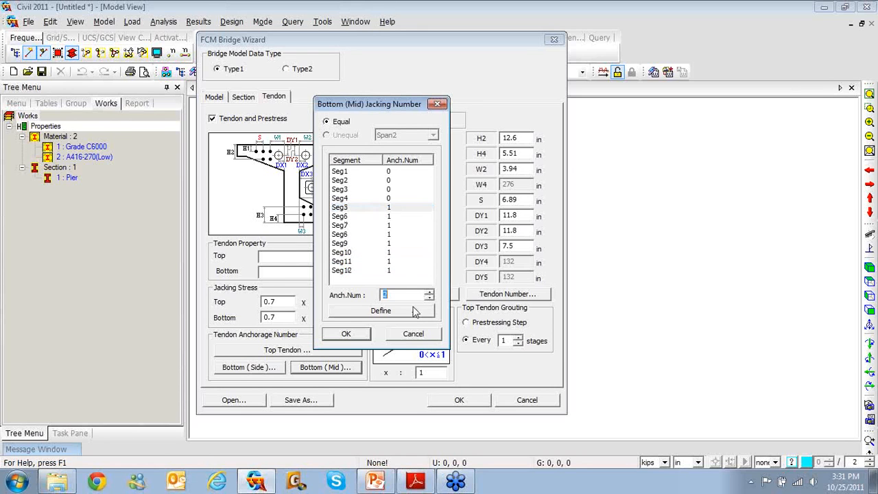
click(414, 312)
click(343, 261)
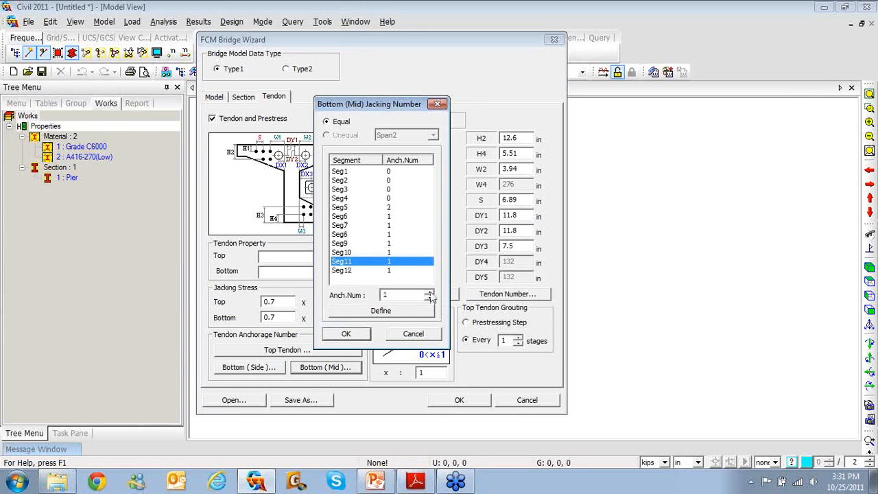
click(428, 291)
click(405, 312)
Set the bottom mid tendon anchorage number of Seg12 to 0 and accept the anchorage numbers.
click(342, 270)
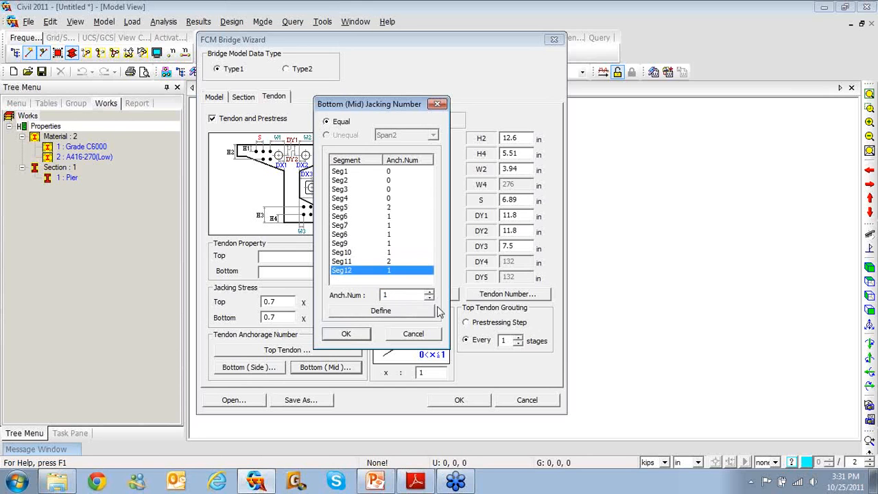
click(429, 297)
click(428, 297)
click(404, 312)
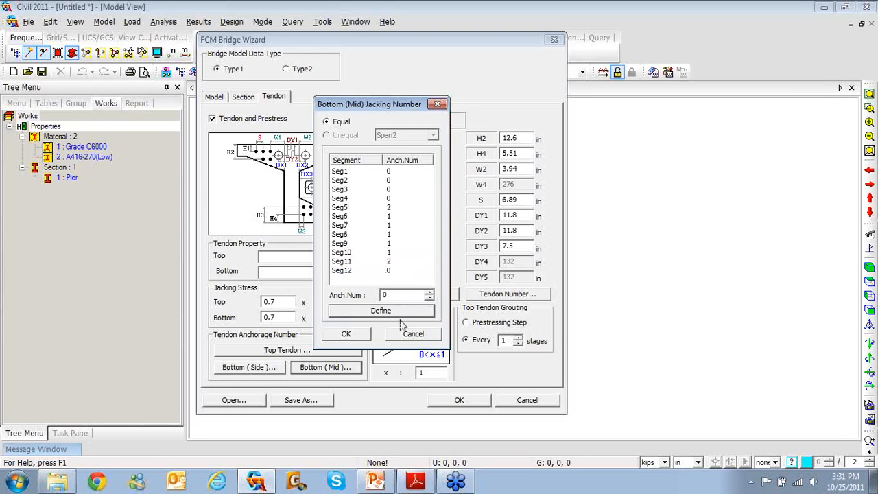
click(346, 333)
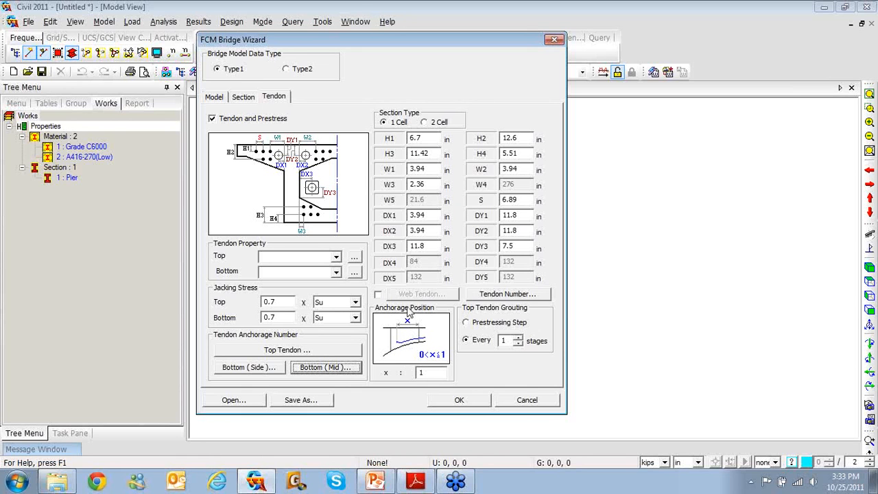
Enable web tendons to review their placement parameters, discard the settings and turn web tendons off again.
click(378, 294)
click(409, 296)
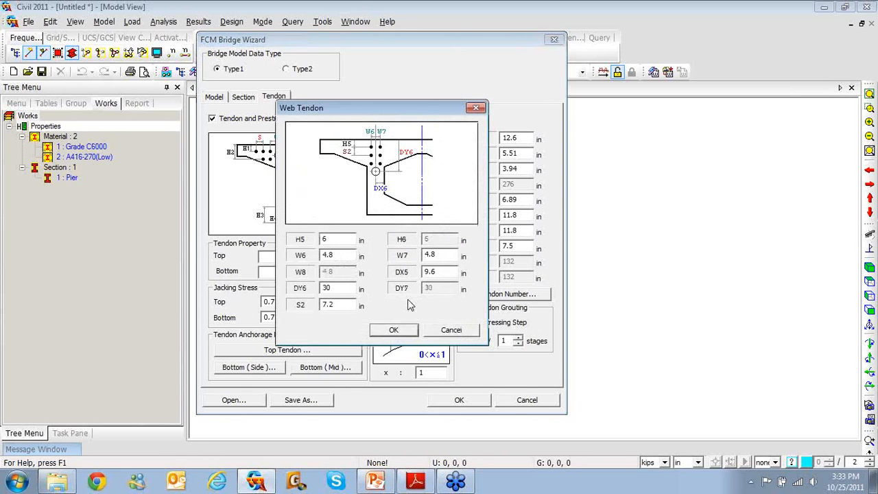
click(476, 109)
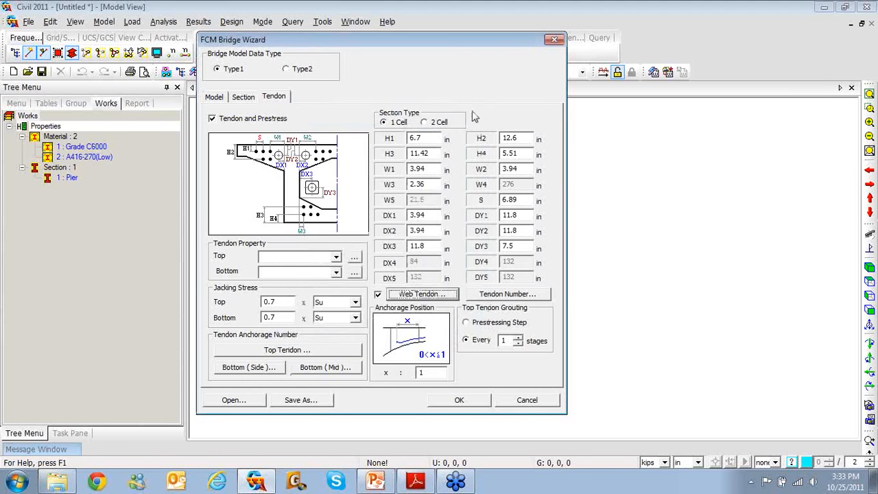
click(378, 295)
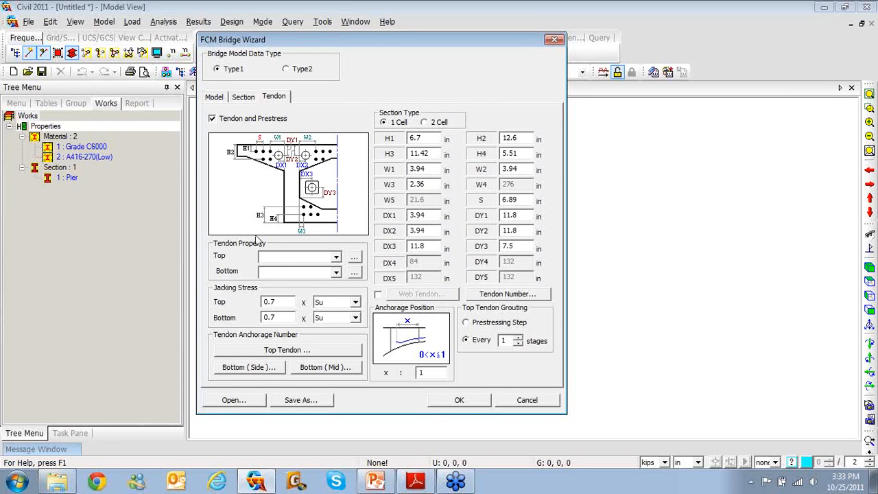
Add a tendon property named Tendon with type Internal(Post-Tension) and material 2: A416-270(Low).
click(354, 258)
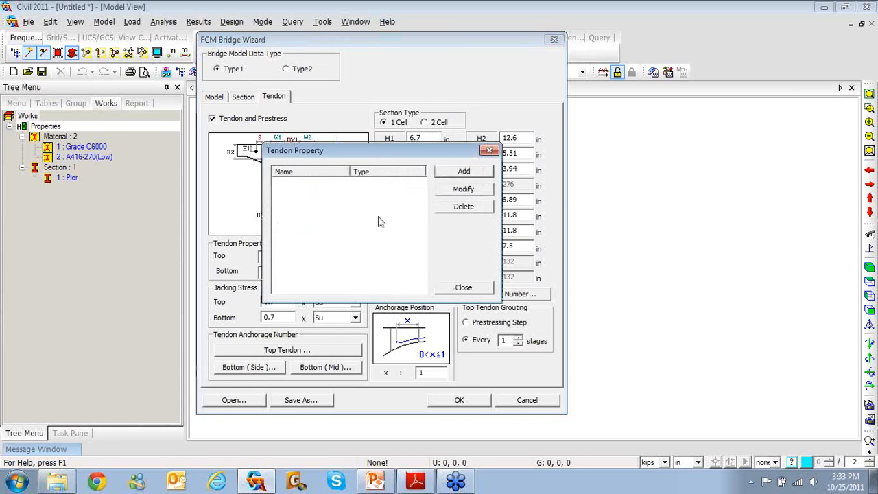
click(461, 171)
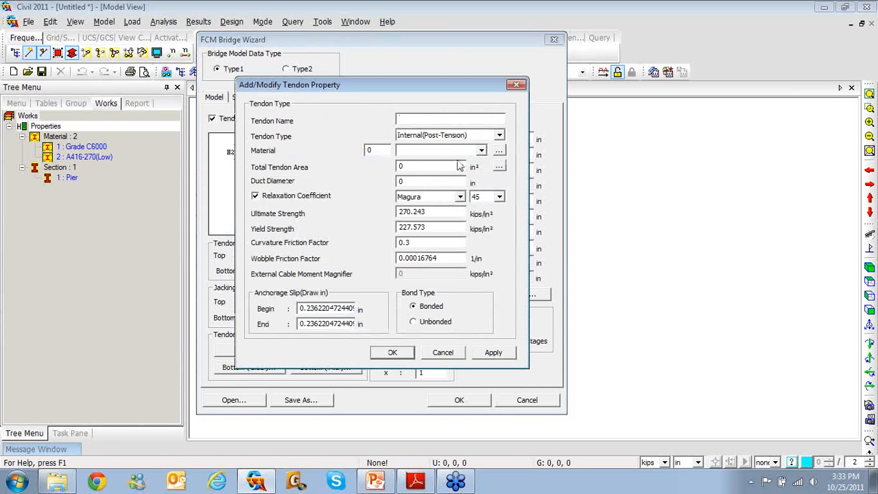
text(Tendon)
click(500, 136)
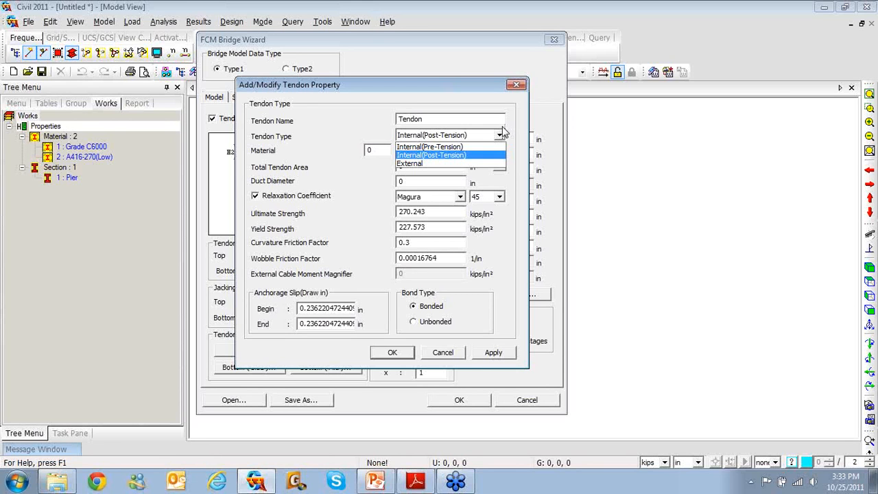
click(500, 155)
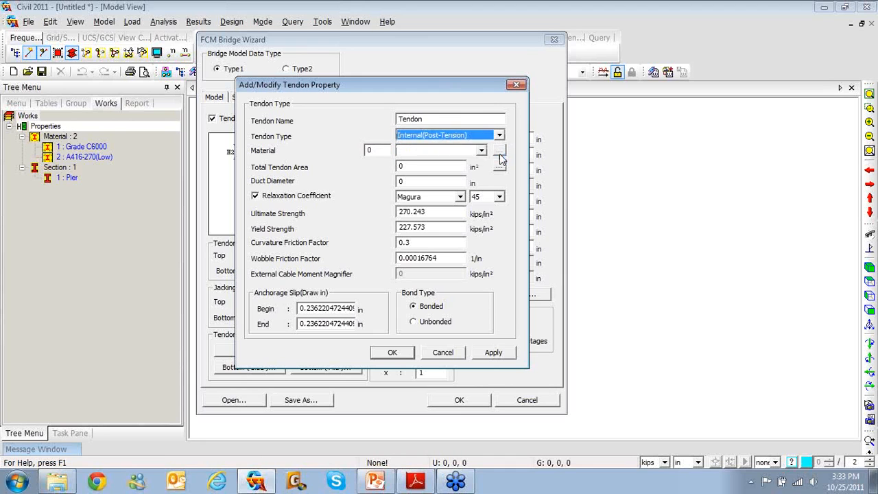
click(482, 150)
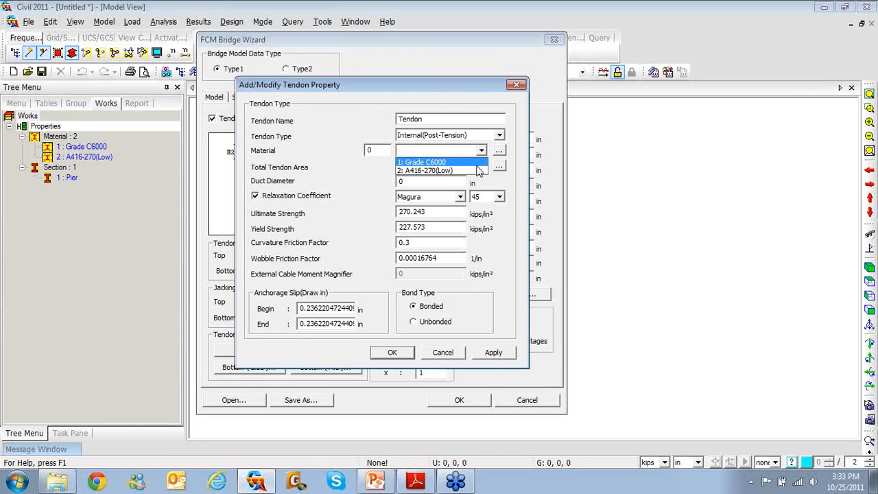
click(477, 170)
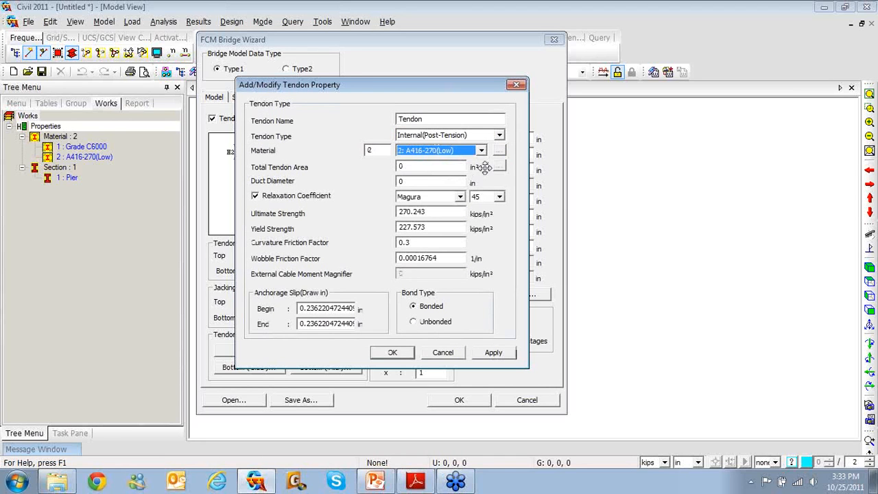
Define the total tendon area from 19 strands of 15.2mm(0.6") diameter.
click(500, 169)
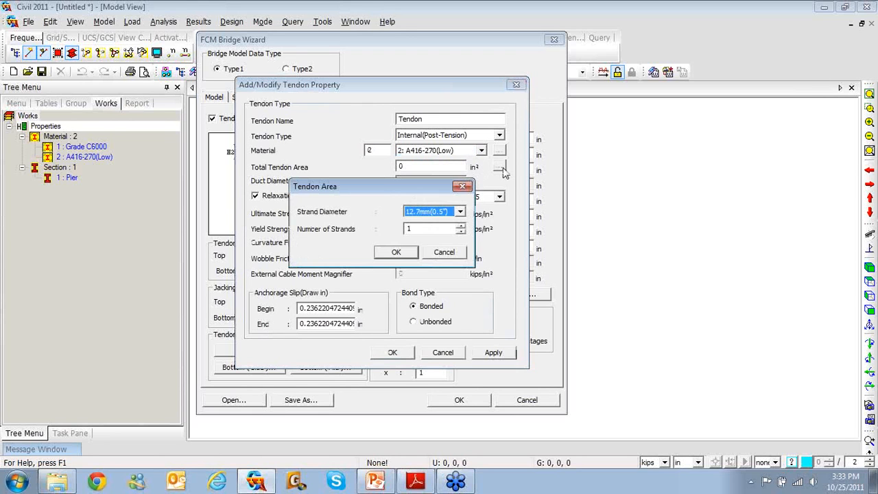
click(463, 215)
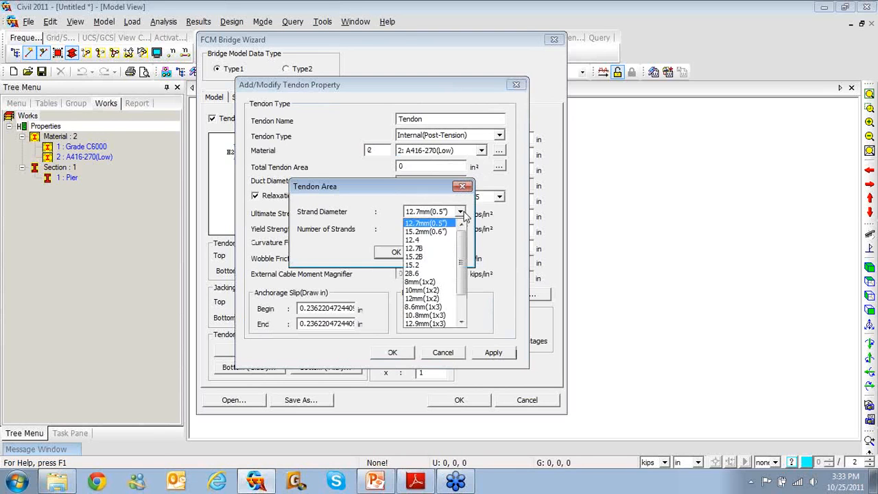
click(446, 229)
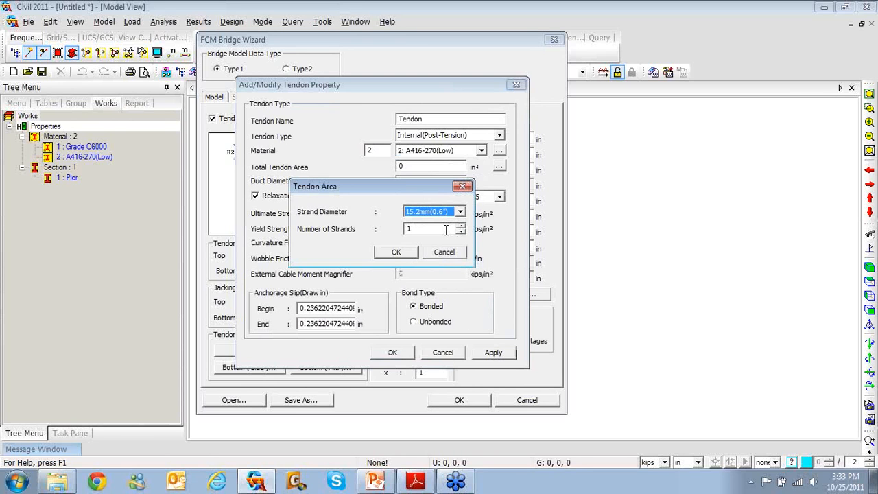
click(446, 230)
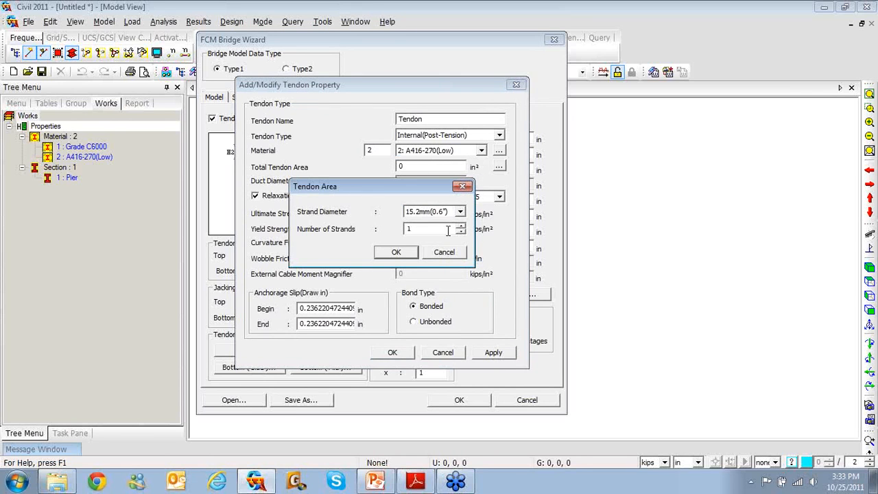
text(9)
click(396, 252)
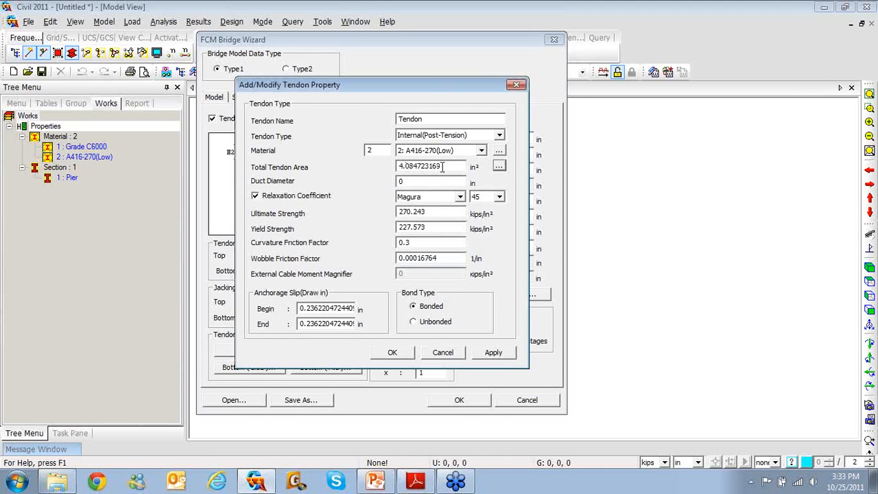
Set the duct diameter to 4 in and the relaxation coefficient to CEB-FIP with 5%.
double_click(411, 180)
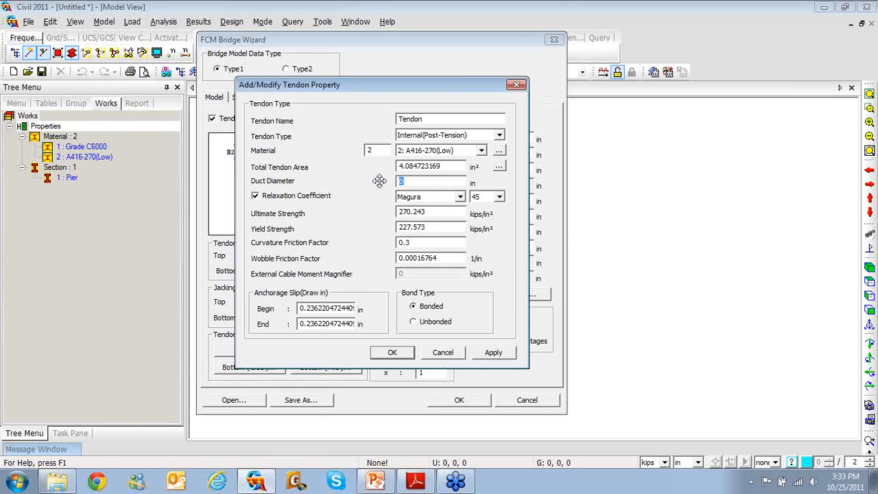
text(4)
click(460, 196)
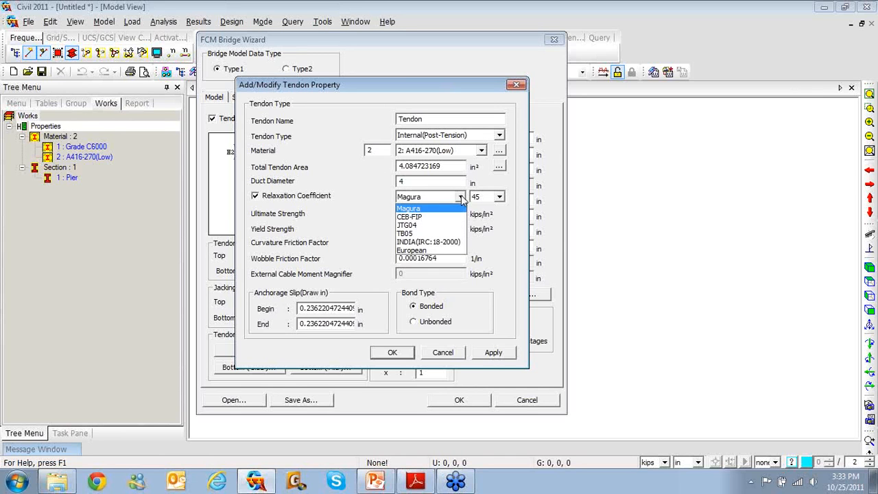
click(453, 216)
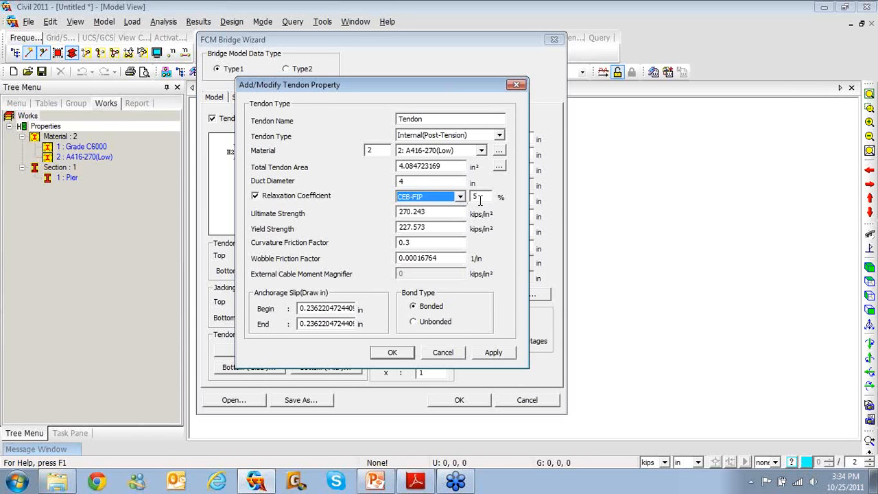
click(480, 197)
double_click(480, 196)
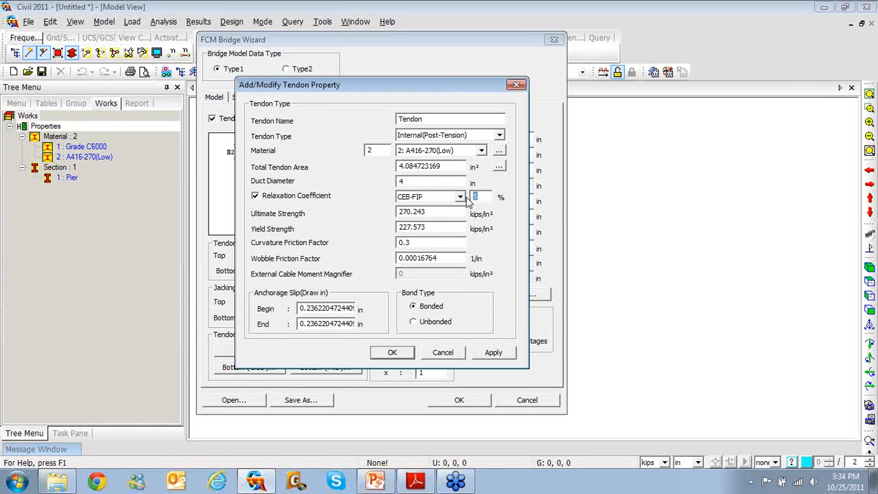
Set the ultimate strength to 270 kips/in², the yield strength to 230 kips/in² and the wobble friction factor to 0.00017 1/in.
click(454, 214)
drag(431, 214, 412, 214)
key(BackSpace)
drag(437, 227, 403, 227)
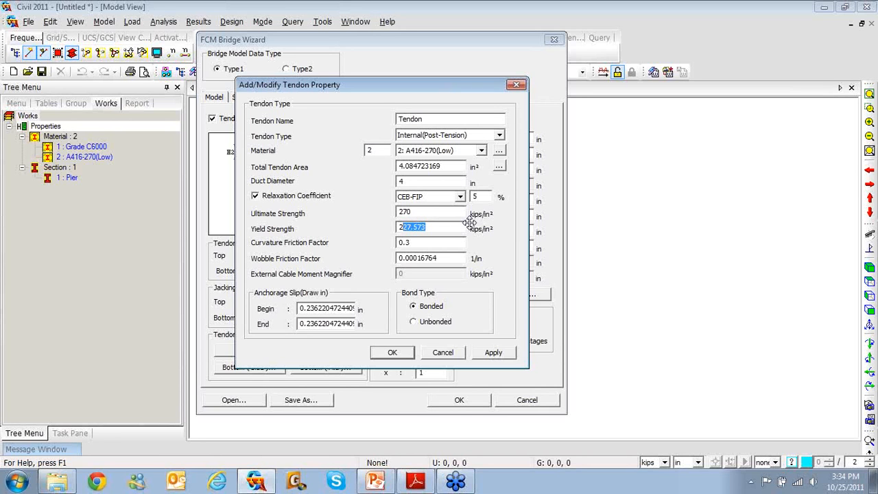
text(30)
drag(438, 259, 420, 263)
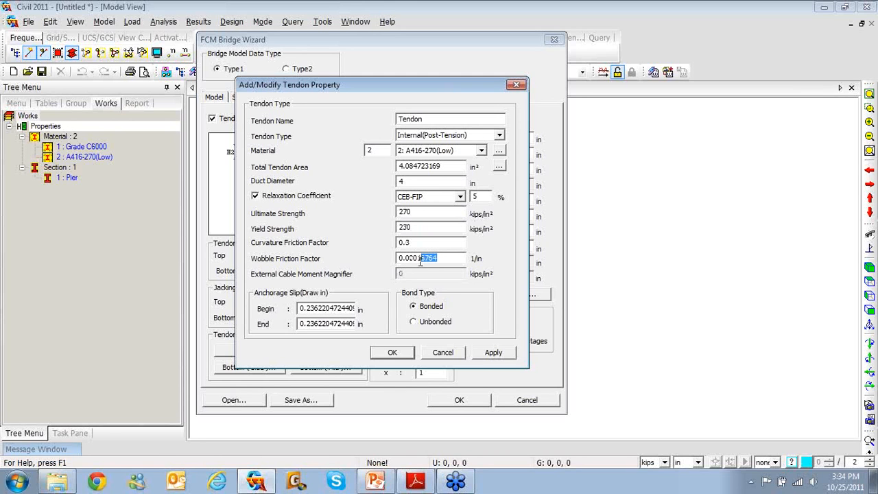
text(7)
Set the anchorage slip to 0.235 in at both the begin and end, and accept the tendon property.
drag(311, 310, 382, 309)
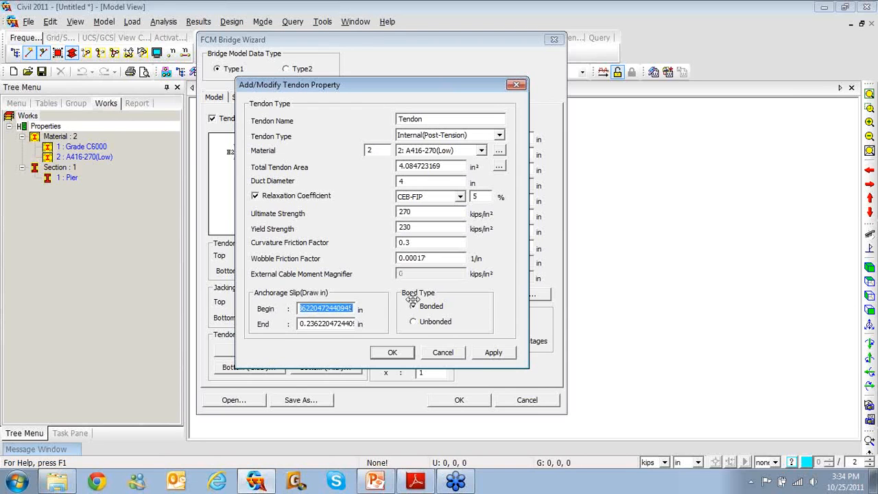
text(7)
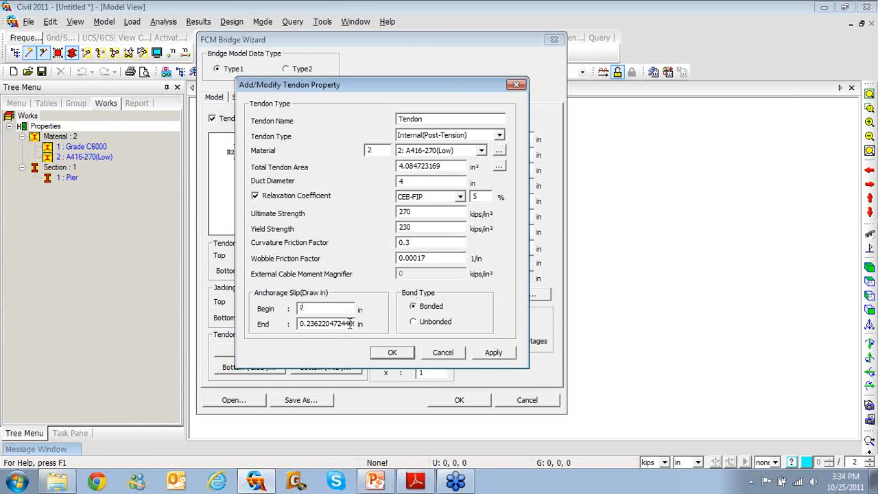
text(.25)
drag(317, 308, 312, 308)
text(35)
drag(306, 324, 402, 322)
key(BackSpace)
text(235)
click(392, 352)
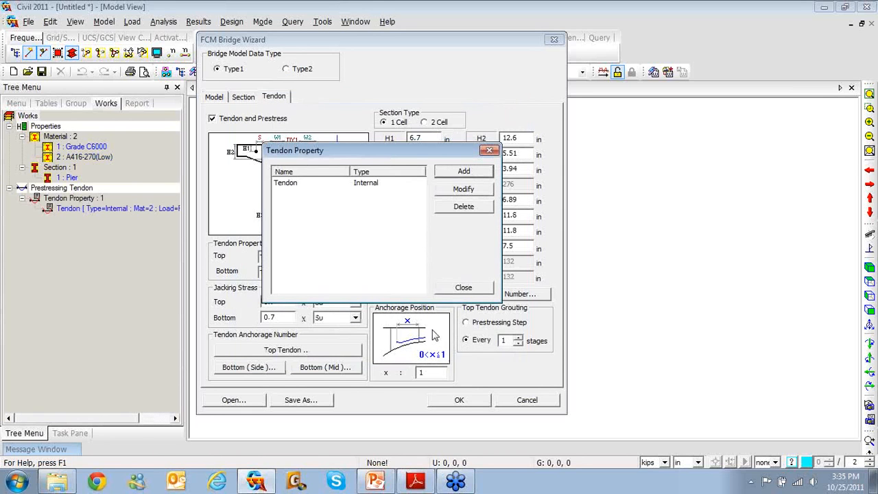
Assign the Tendon property to the top and bottom tendons with a jacking stress of 0.72 x Su for both.
click(464, 288)
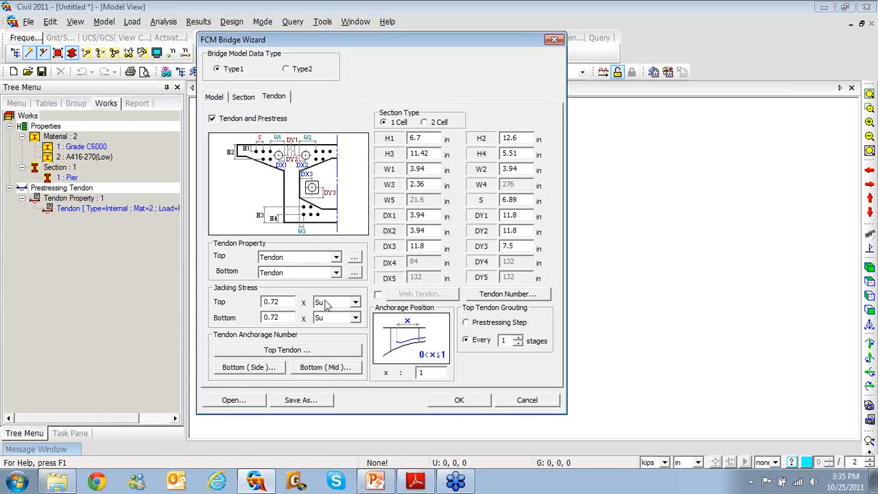
click(355, 319)
click(355, 325)
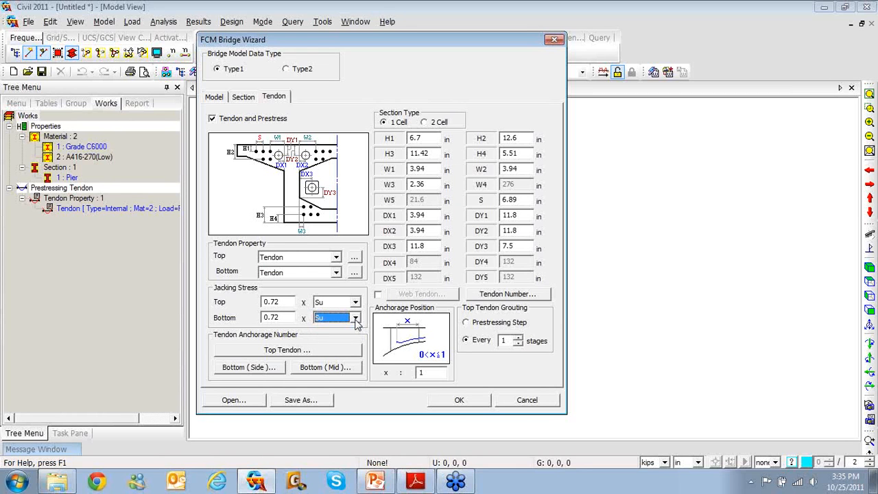
click(355, 303)
click(356, 305)
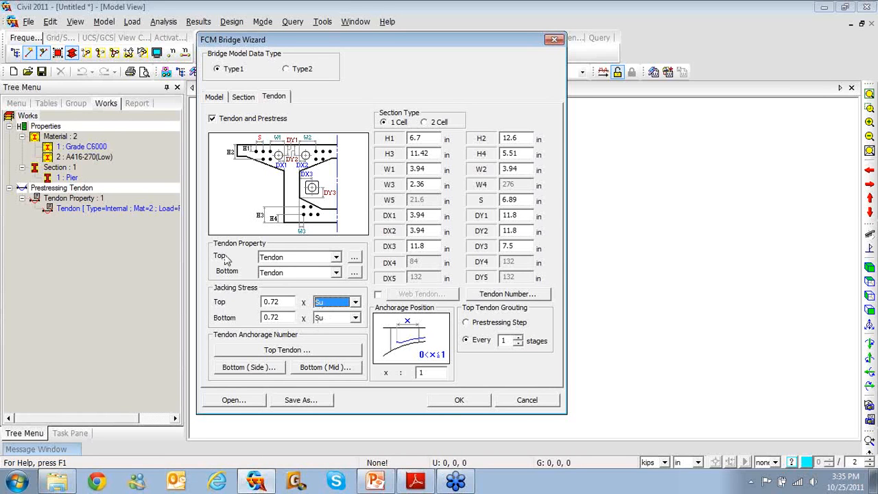
Save the wizard data as BCB in the FCM folder.
click(318, 402)
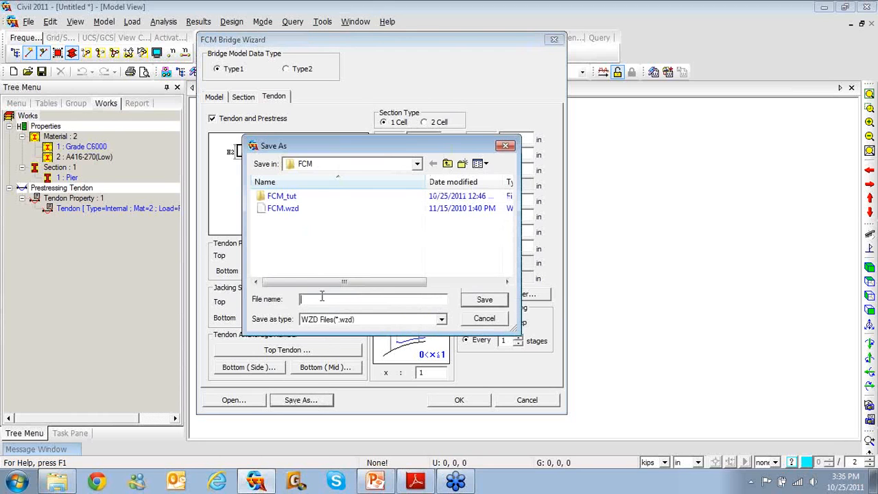
text(B)
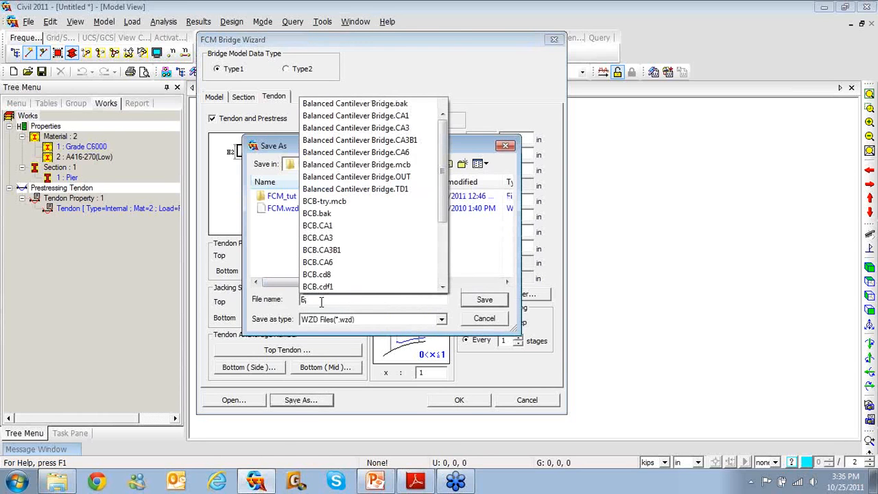
text(CB)
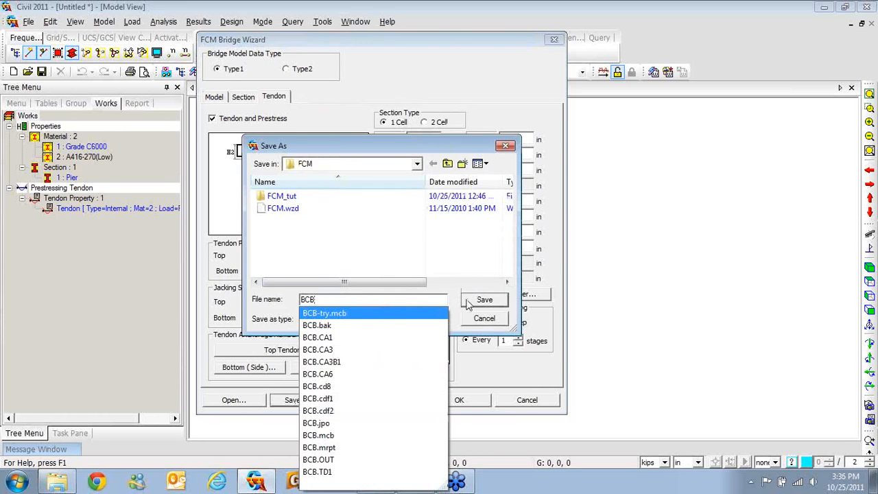
click(468, 302)
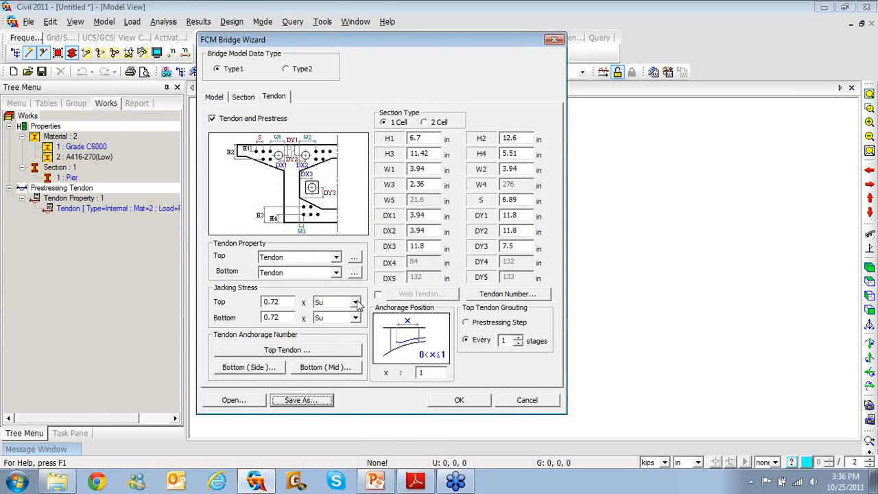
Load the saved BCB.wzd wizard data and generate the bridge model from it.
click(258, 400)
click(289, 209)
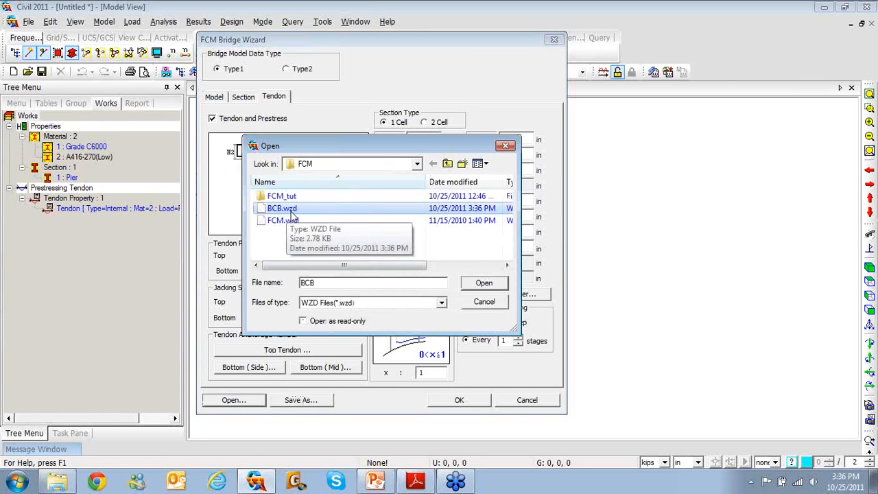
click(483, 283)
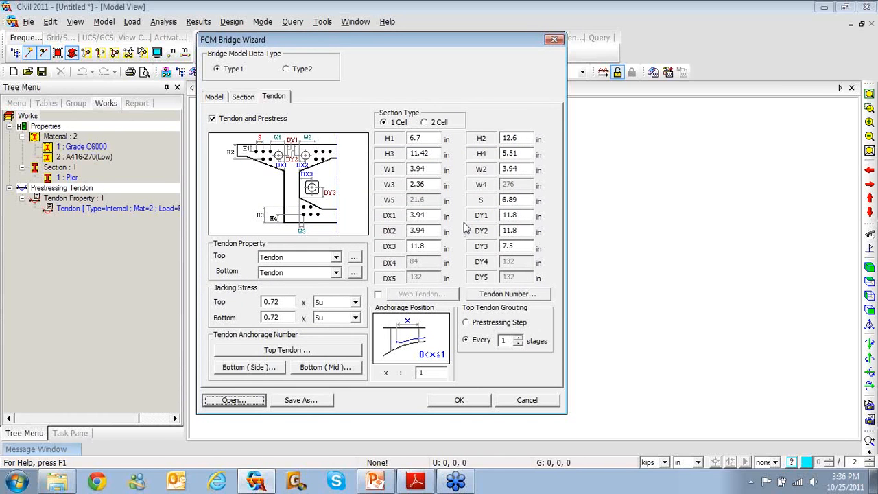
click(457, 402)
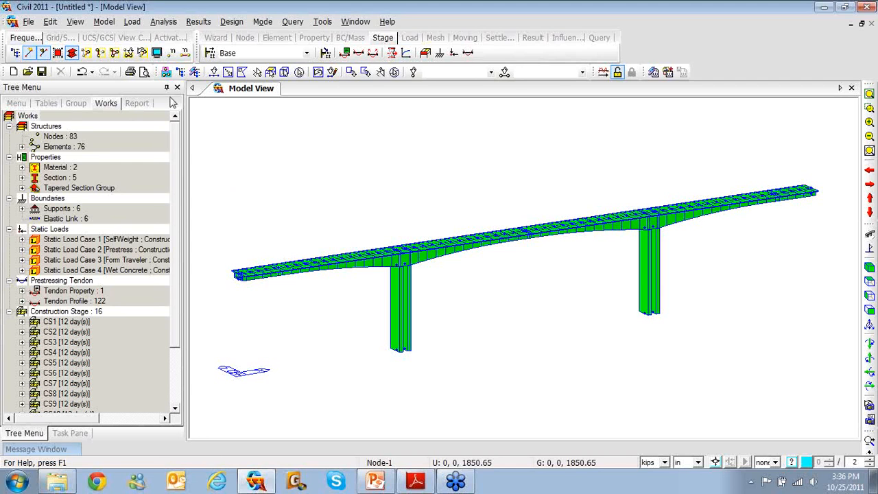
Display the tendon profile points and the nodal loads of all load cases on the bridge model.
click(157, 53)
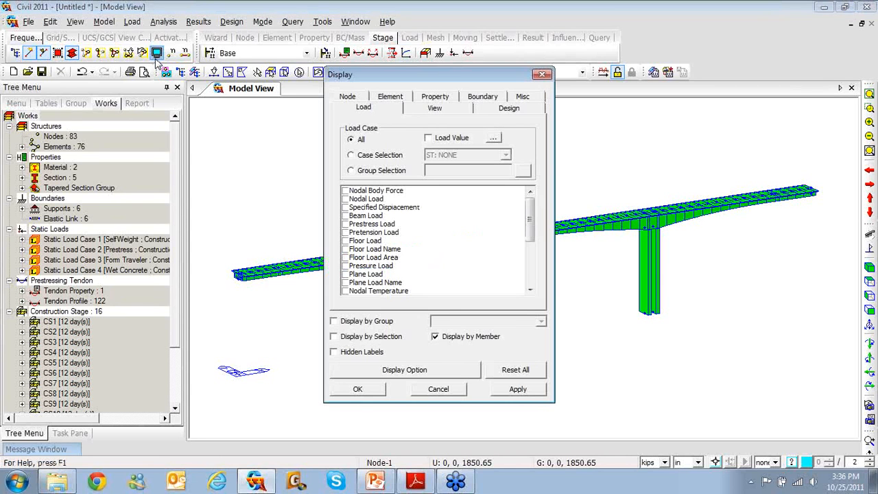
click(522, 97)
click(344, 189)
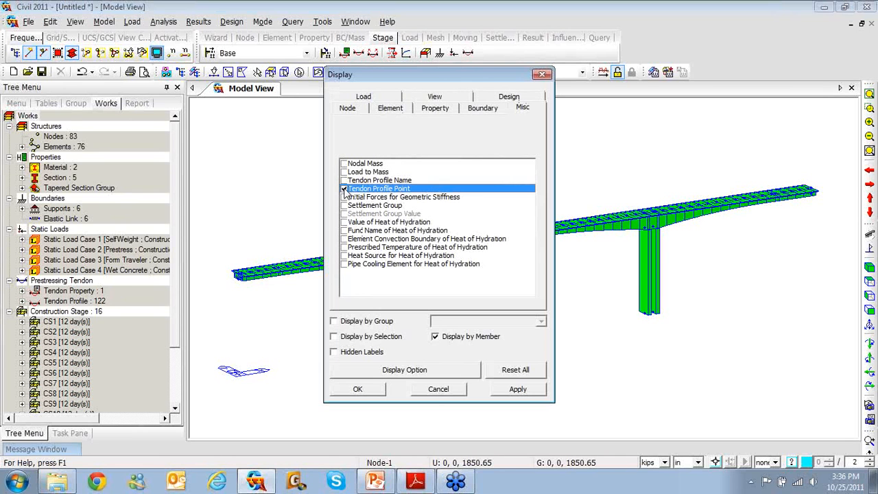
click(385, 99)
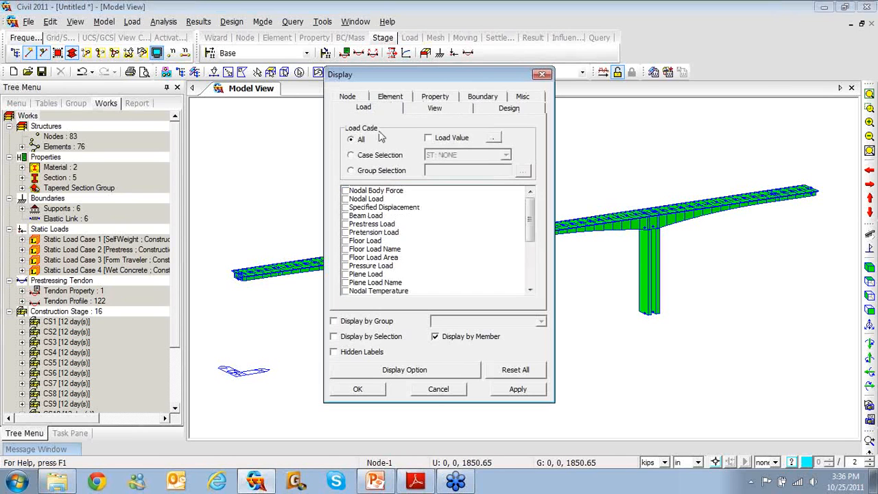
click(346, 199)
click(342, 389)
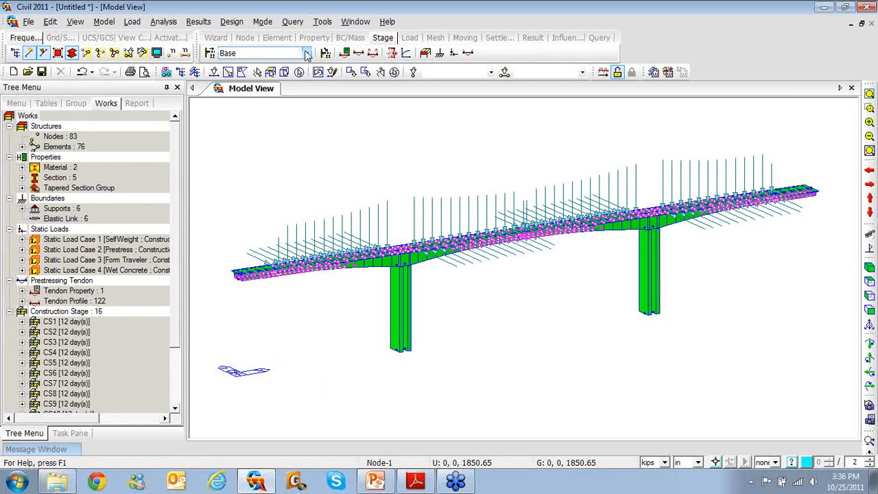
Display construction stage CS1 and examine the pier table, tendons and loads at the first pier.
click(306, 53)
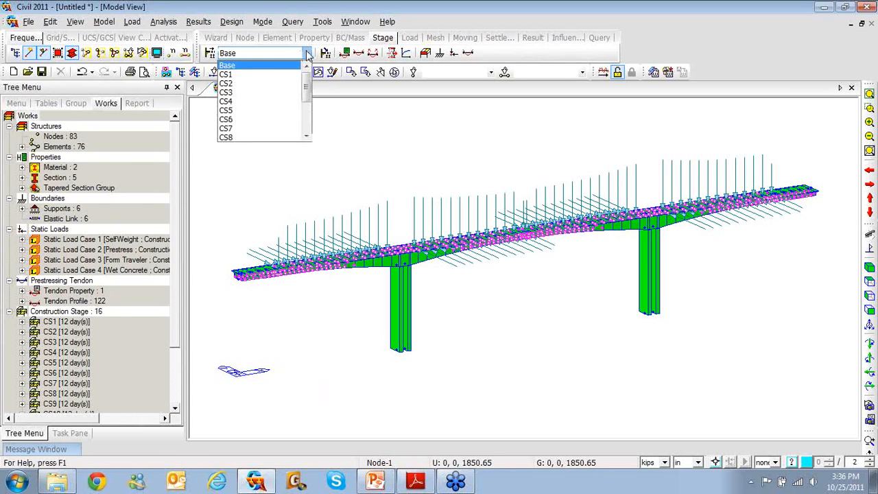
click(275, 74)
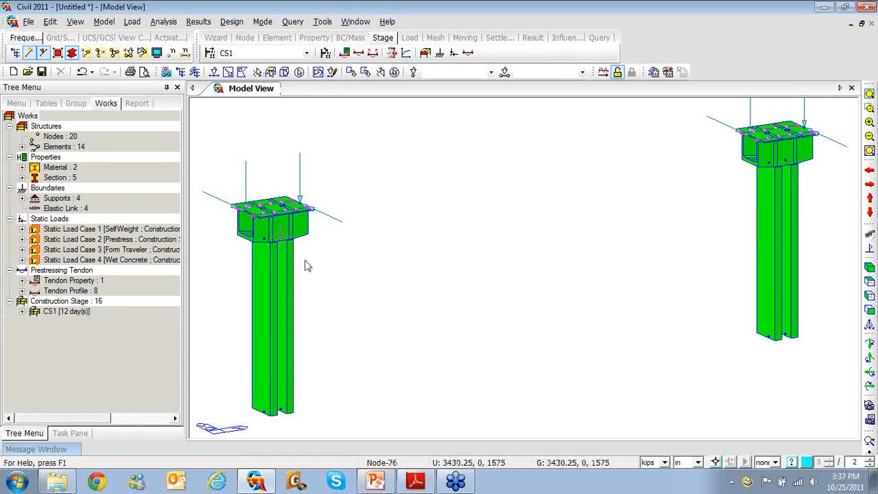
middle_drag(304, 260, 578, 237)
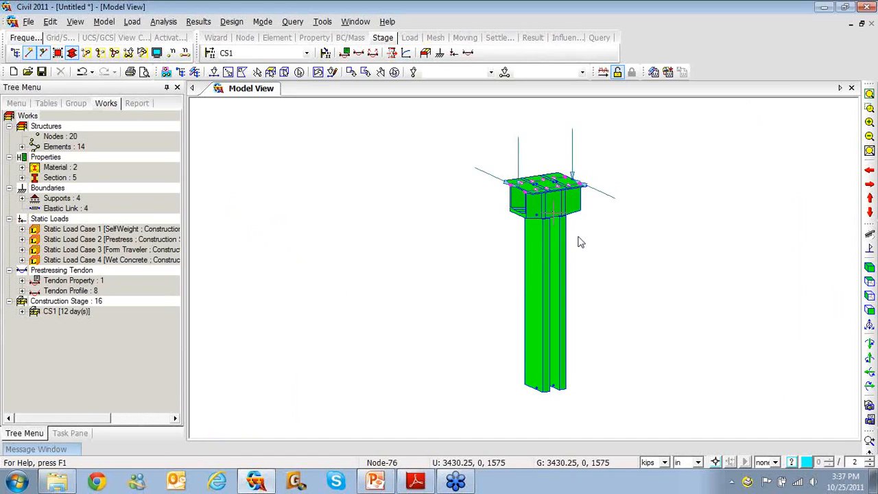
scroll(572, 253, up, 1)
scroll(574, 258, up, 4)
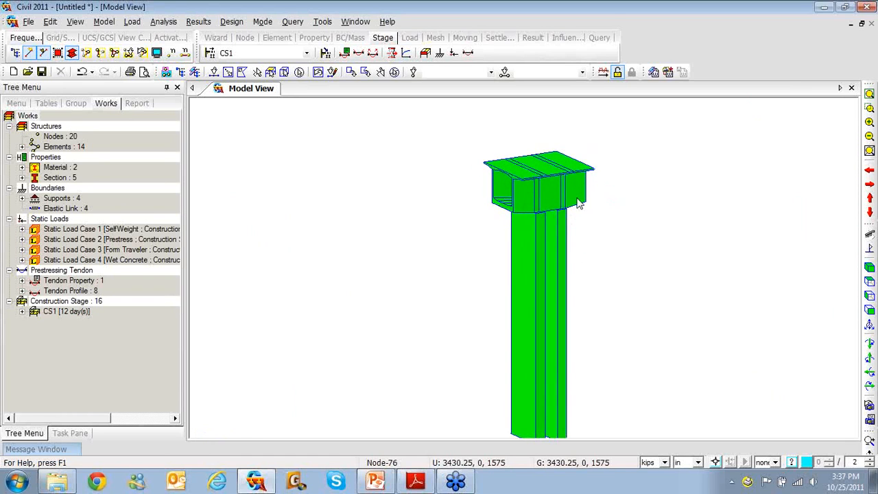
middle_drag(559, 200, 531, 271)
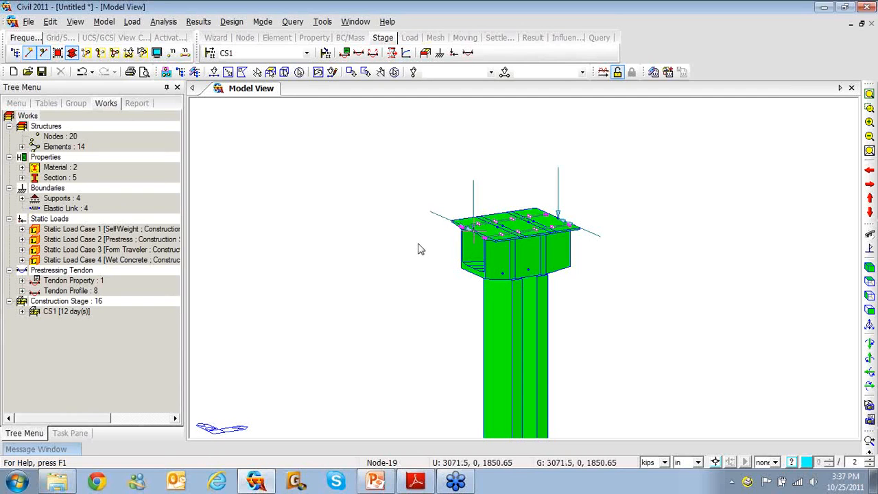
Display construction stage CS2 and inspect the new segments and tendons on the first pier up close.
click(870, 94)
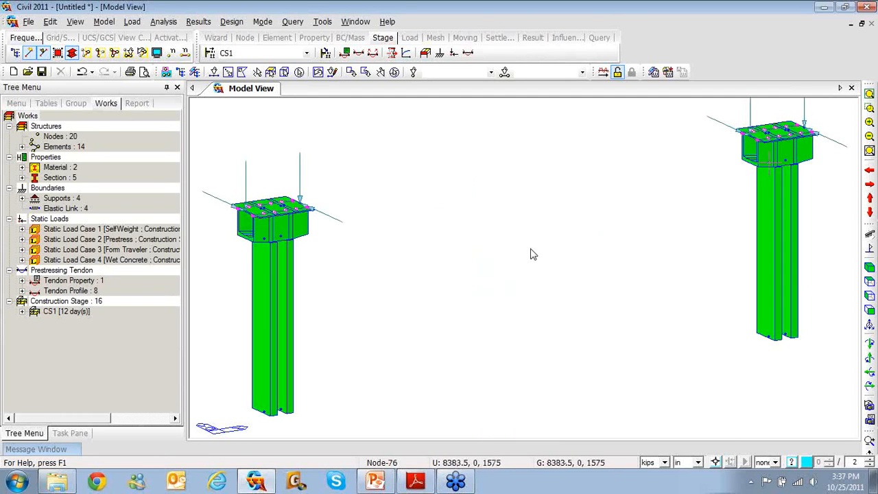
scroll(528, 257, down, 2)
scroll(518, 264, down, 1)
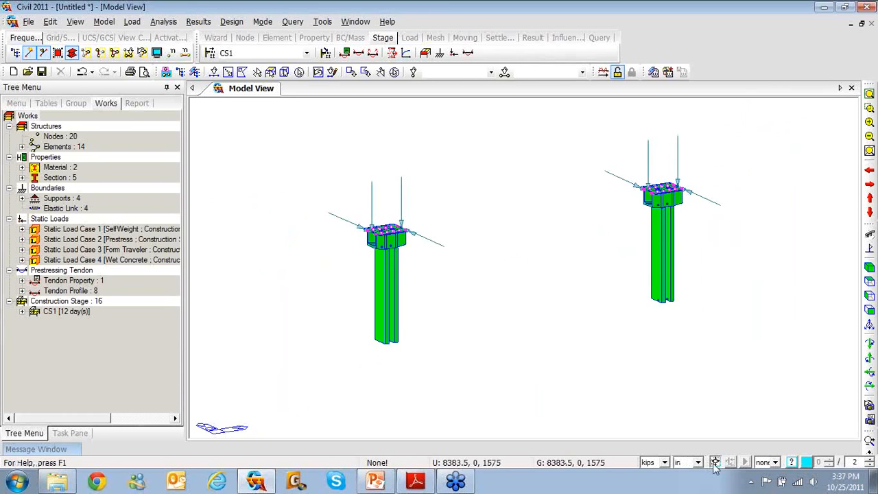
click(307, 54)
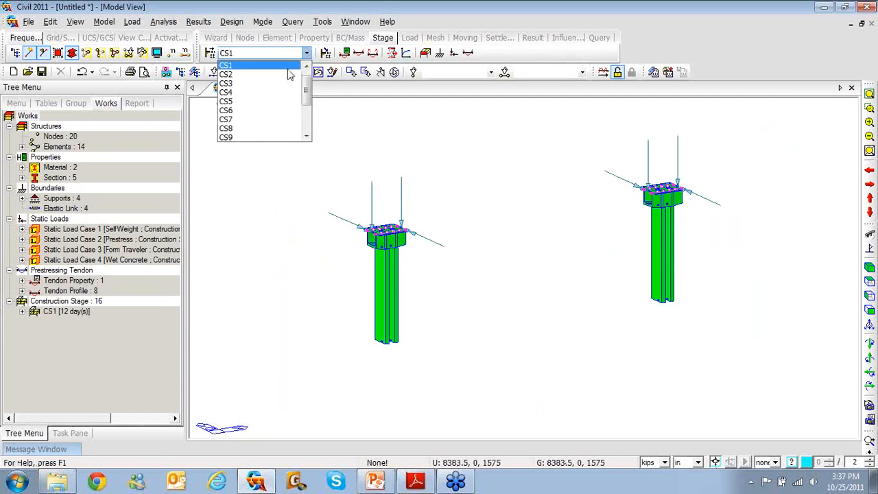
click(284, 74)
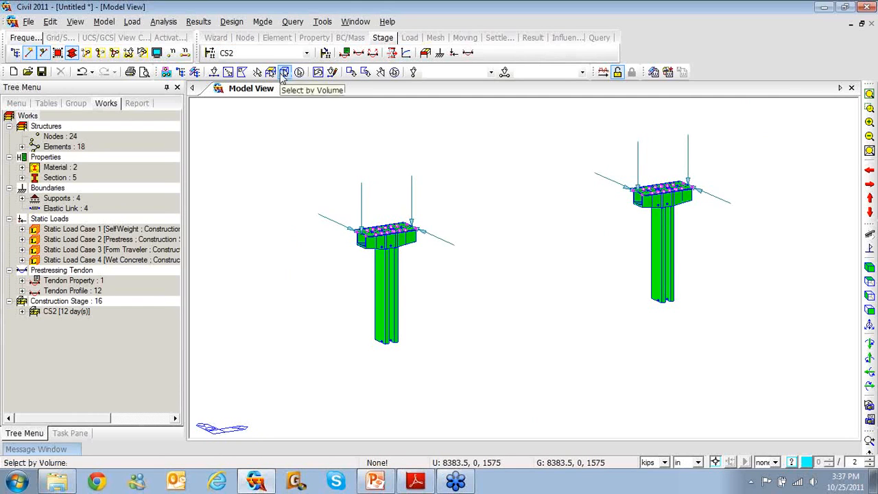
scroll(415, 225, up, 5)
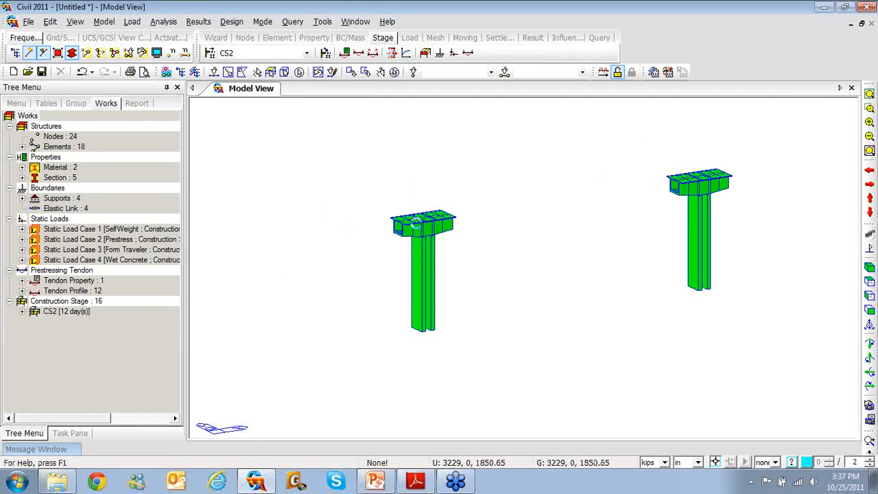
scroll(415, 224, up, 2)
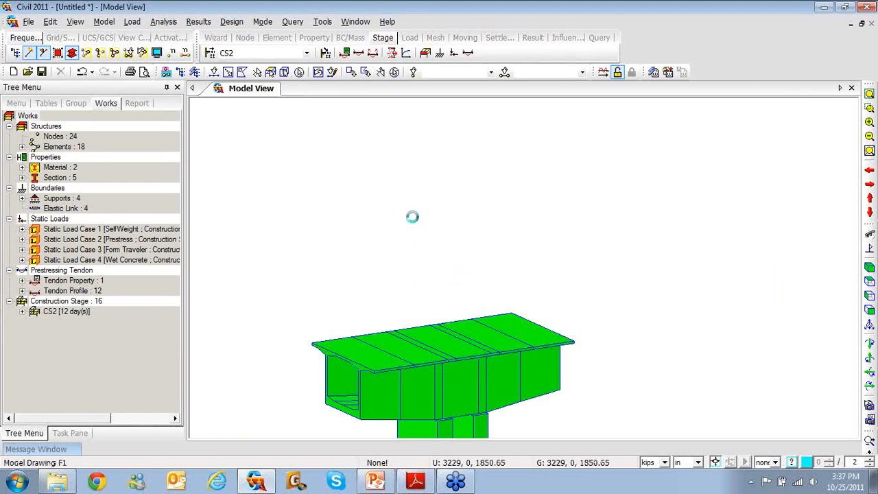
middle_drag(425, 323, 534, 143)
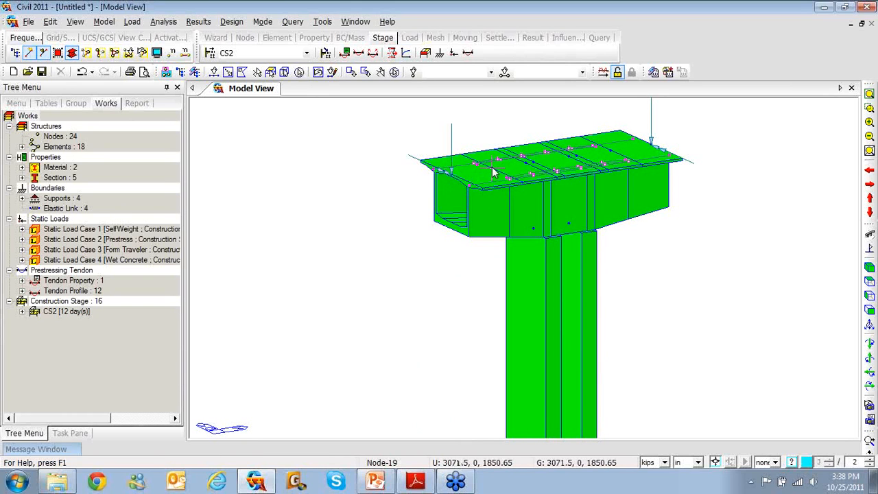
Display construction stages CS3, CS6 and CS7 to follow the cantilever growing from the first pier.
click(306, 53)
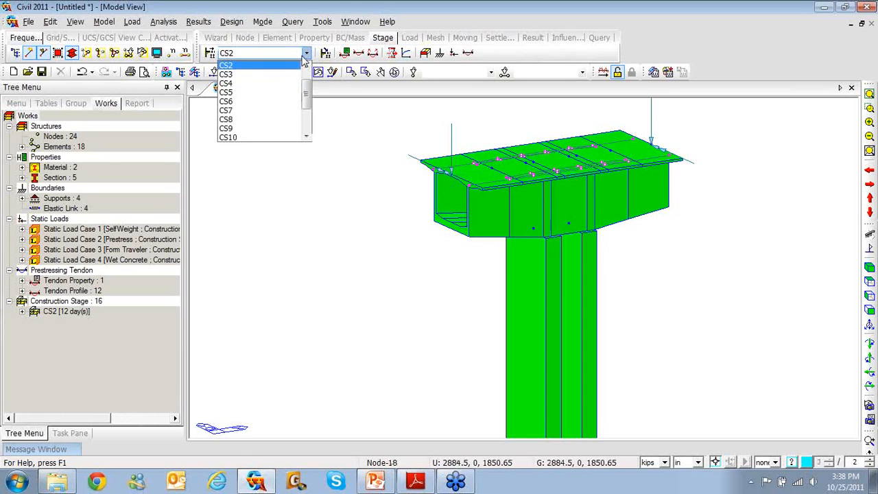
click(274, 74)
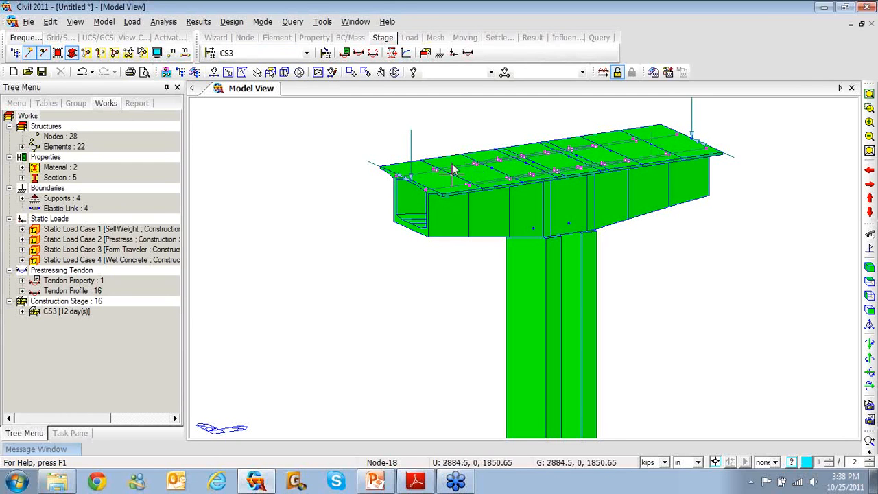
click(307, 53)
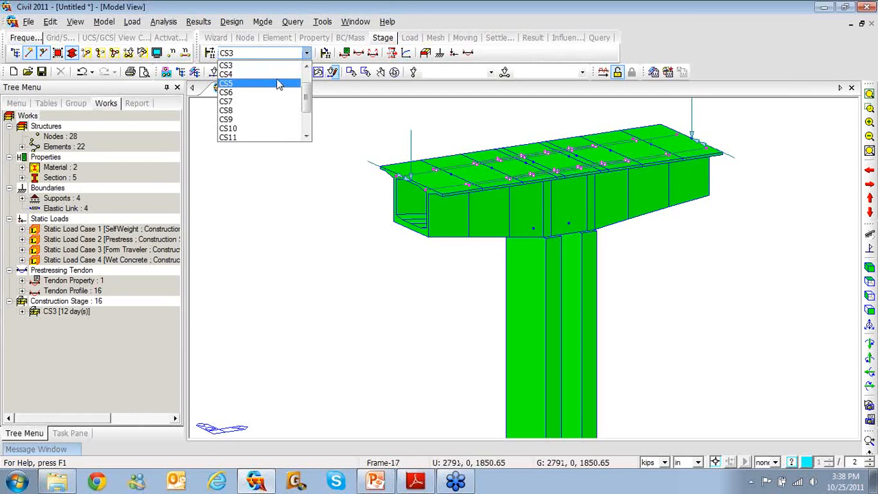
click(281, 85)
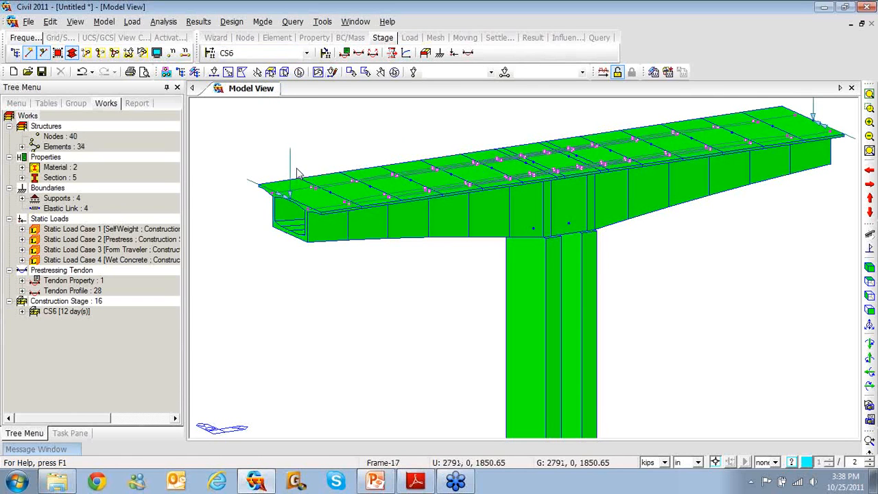
key(Down)
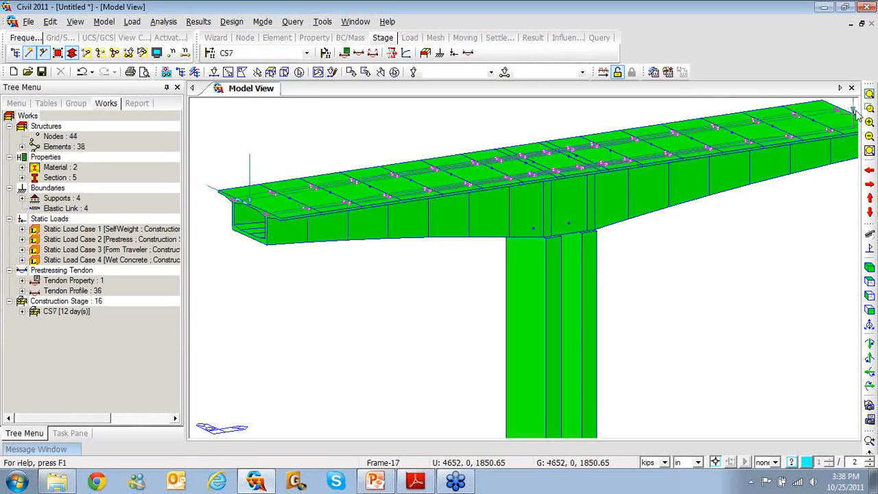
Fit the whole bridge in view and go through construction stages CS8 to CS12.
click(869, 94)
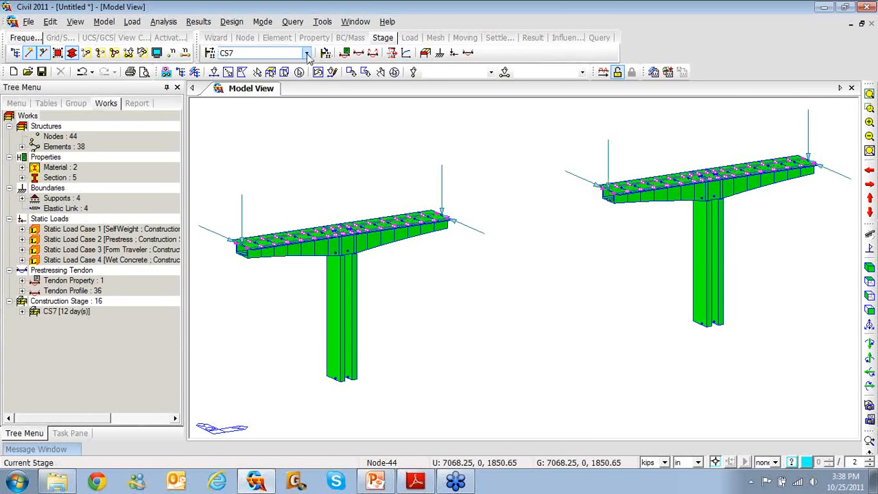
click(308, 53)
click(283, 75)
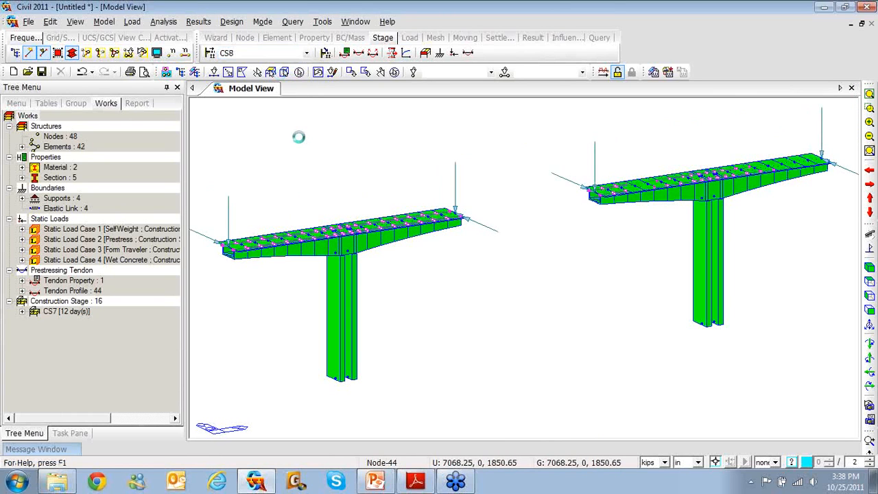
key(Down)
key(Down)
key(Down)
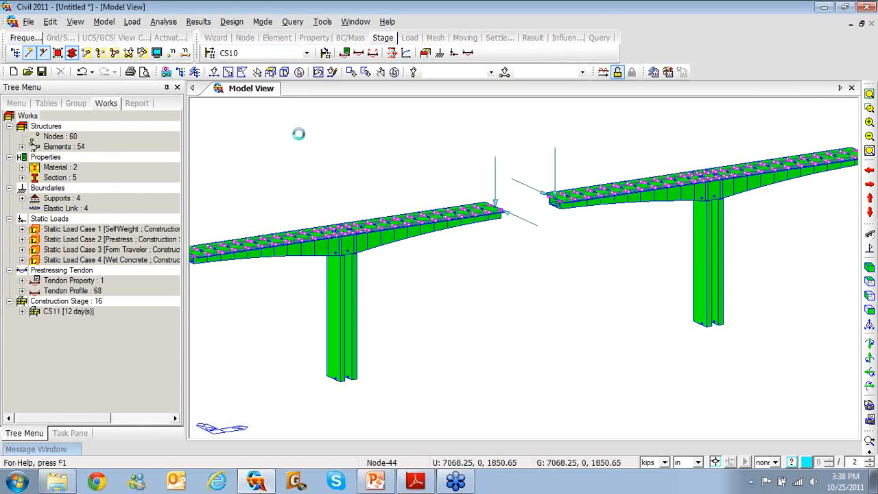
key(Down)
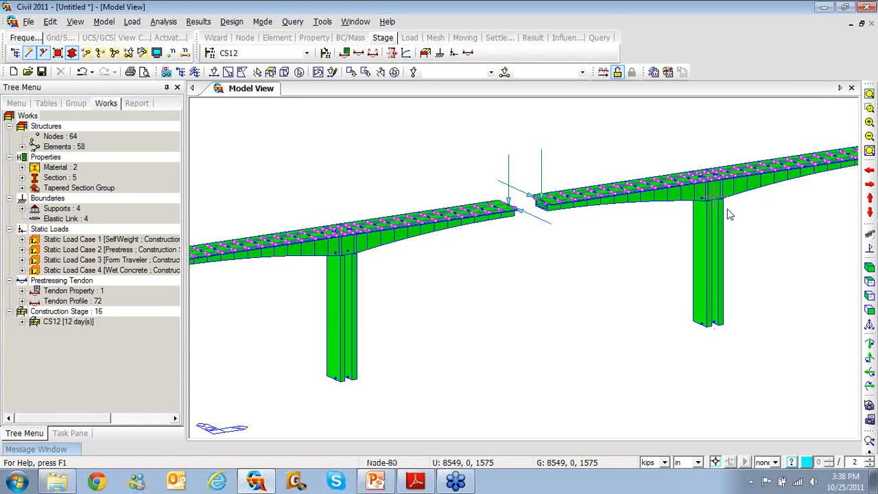
View the bridge from the front and display construction stages CS13 and CS14.
mouse_move(729, 214)
click(868, 312)
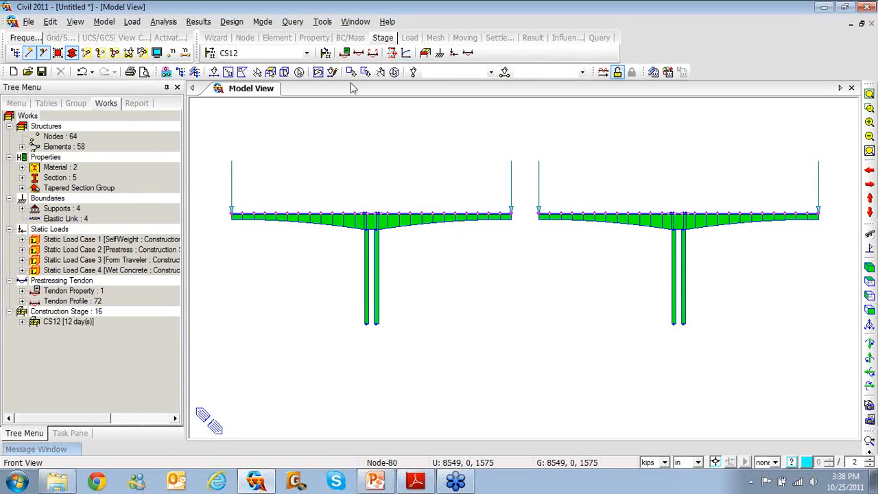
click(306, 53)
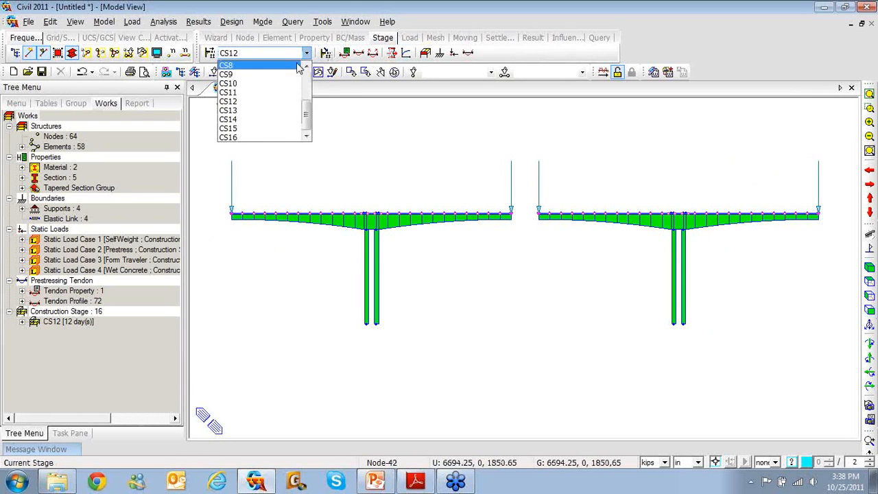
click(270, 111)
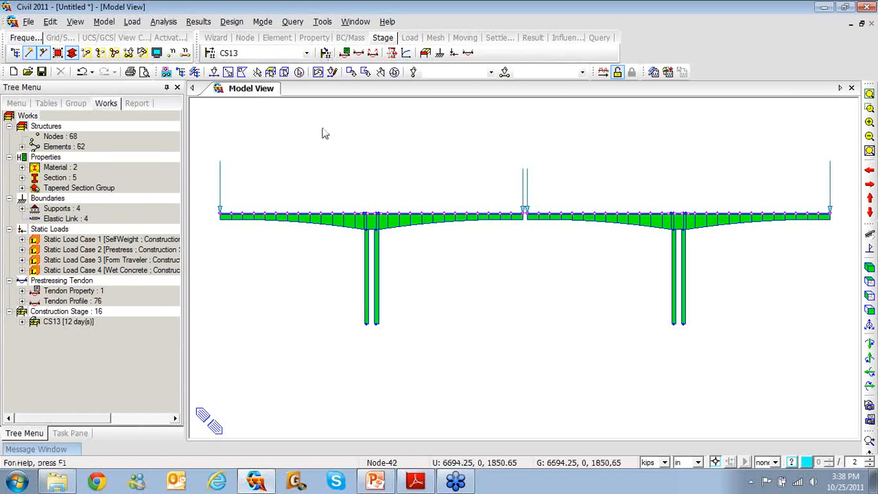
key(Down)
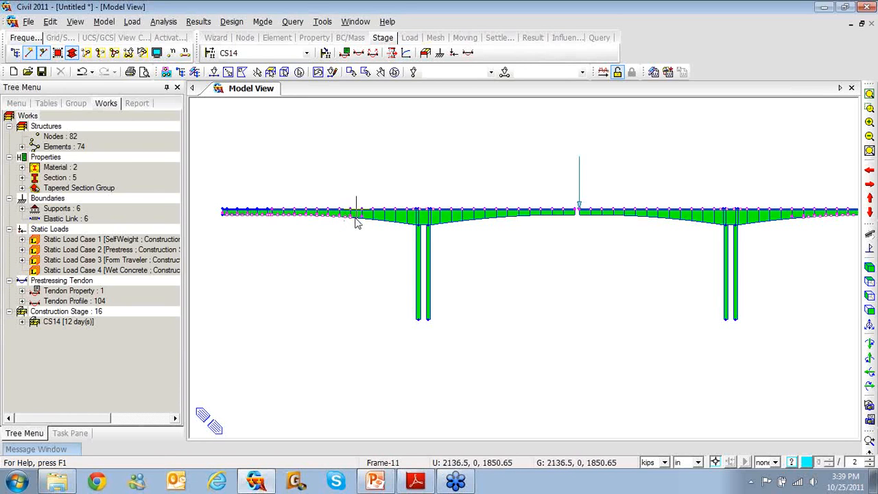
Inspect the tendons in the first side span at stage CS14 from the front and at an angle.
scroll(305, 210, up, 3)
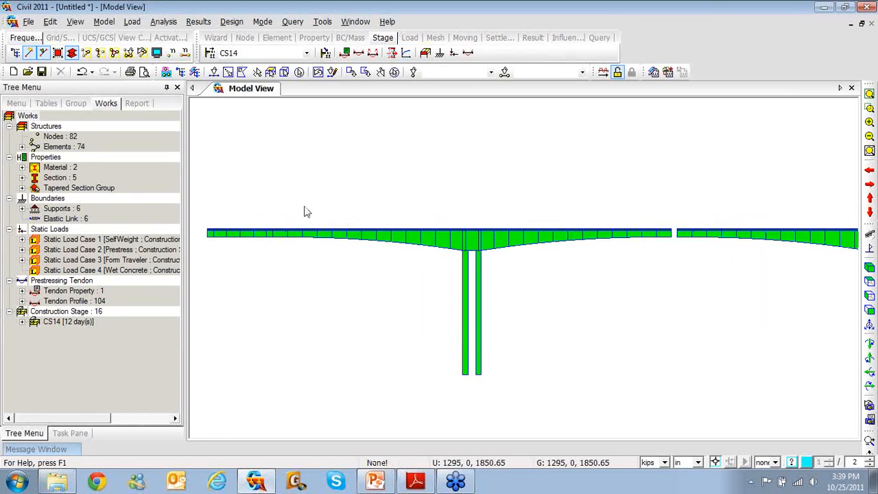
scroll(305, 206, up, 2)
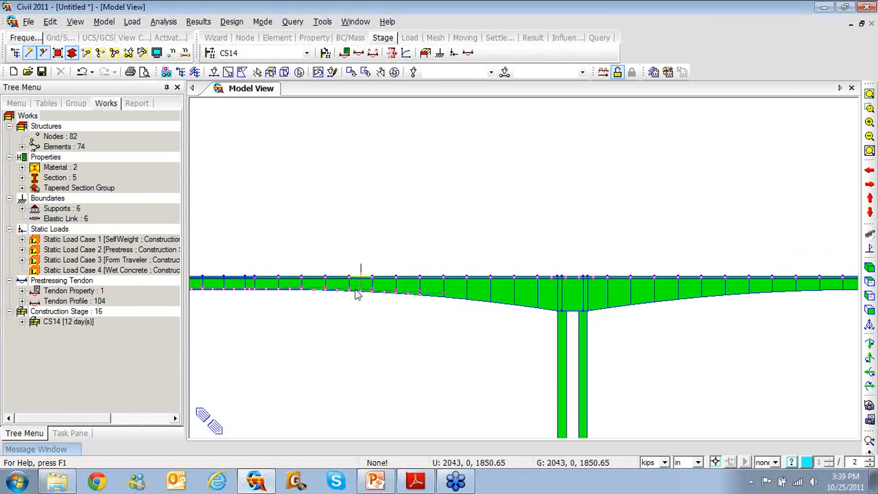
middle_drag(229, 301, 295, 285)
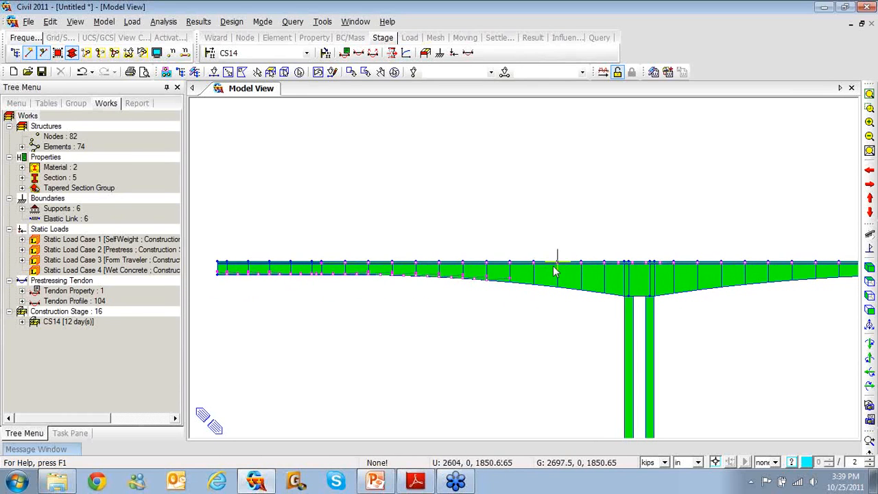
ctrl+middle_drag(552, 278, 521, 254)
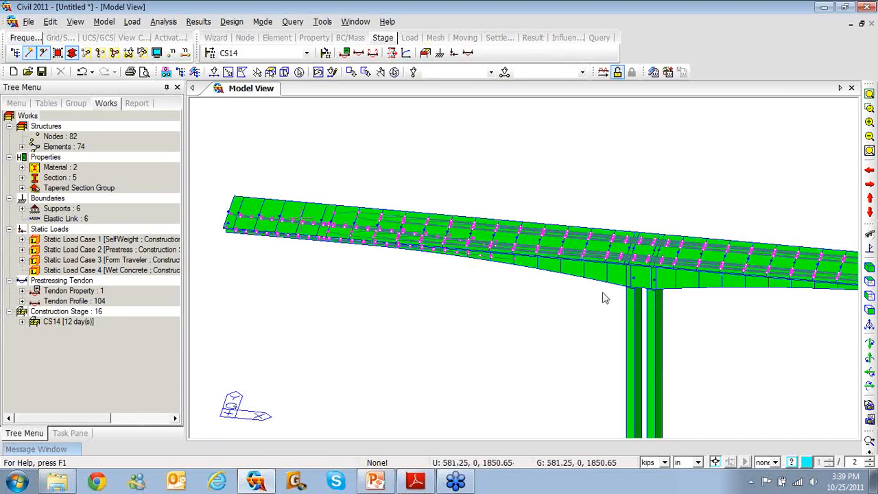
ctrl+middle_drag(751, 309, 703, 290)
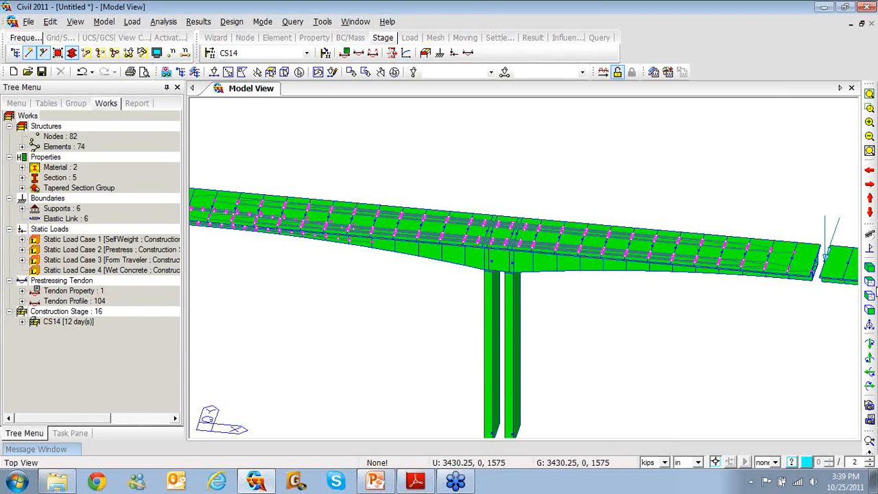
Return to the front view, focus on the midspan closure and display construction stage CS16.
click(870, 310)
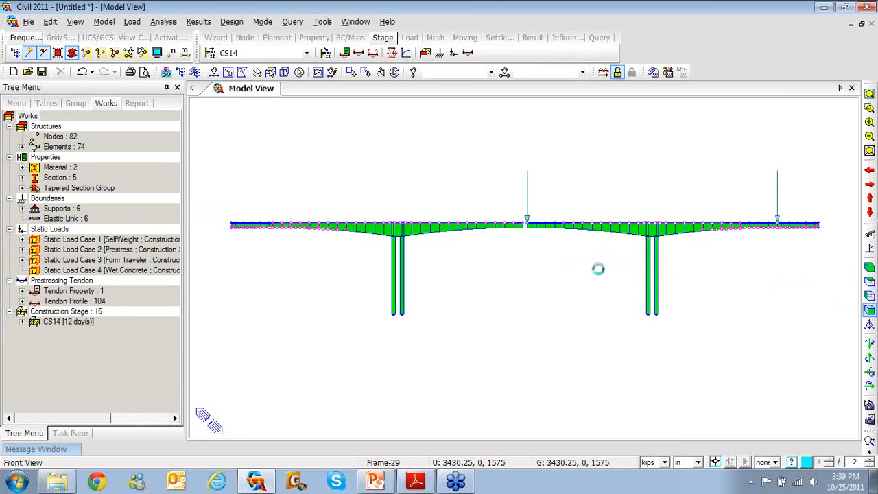
middle_drag(526, 236, 486, 261)
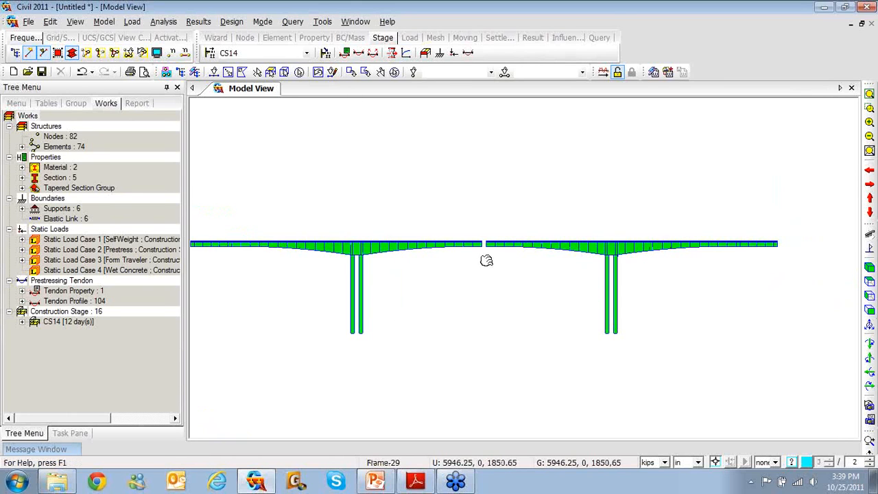
scroll(486, 256, up, 2)
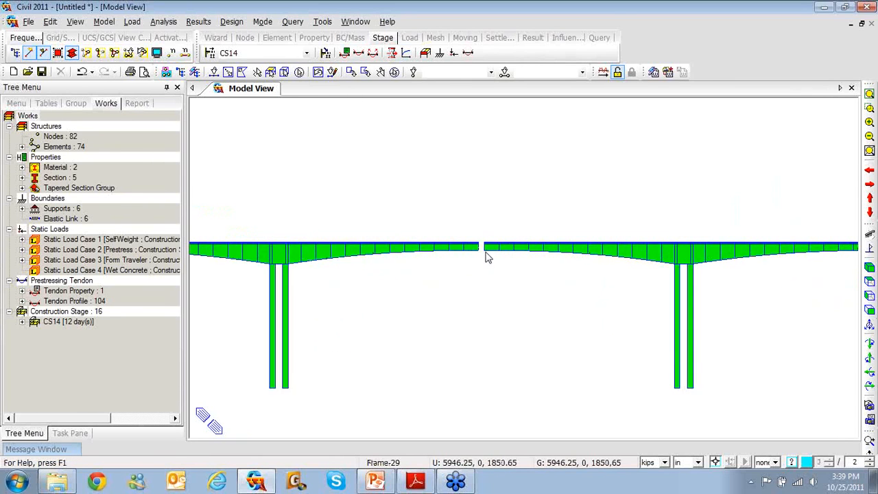
scroll(487, 256, up, 2)
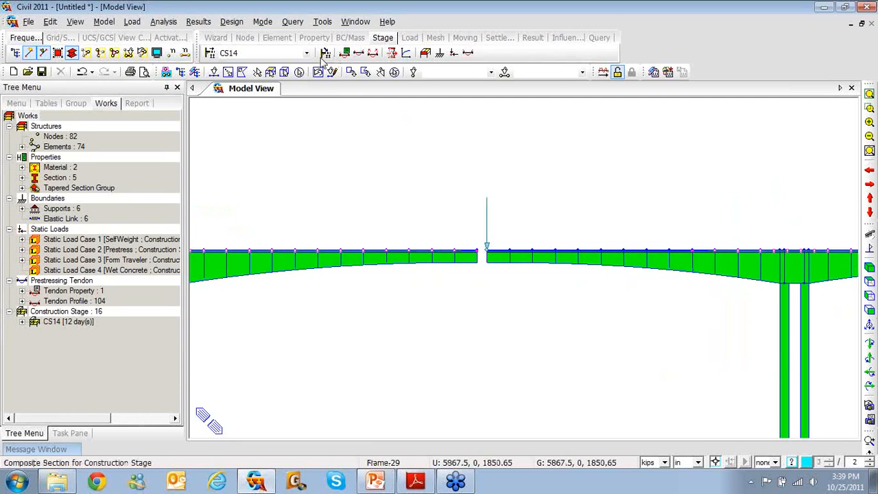
click(307, 52)
click(264, 133)
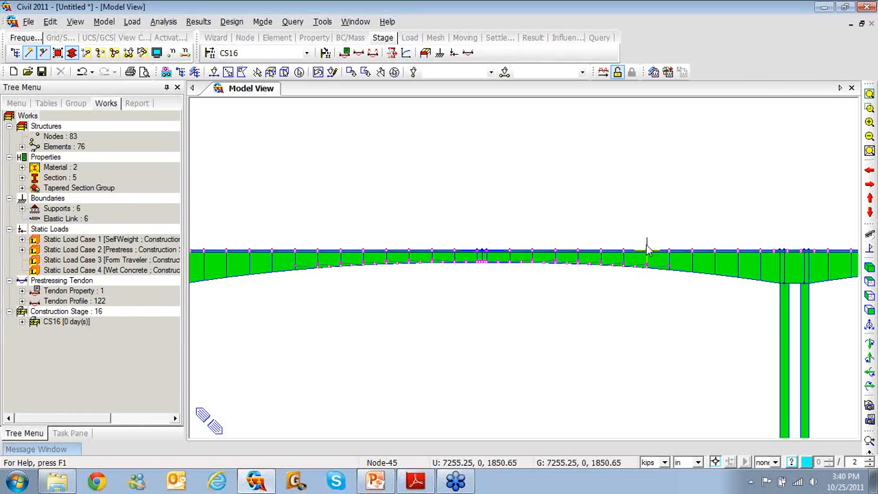
Switch the displayed construction stage to Base and show the whole bridge in isometric view.
click(306, 55)
drag(306, 109, 302, 82)
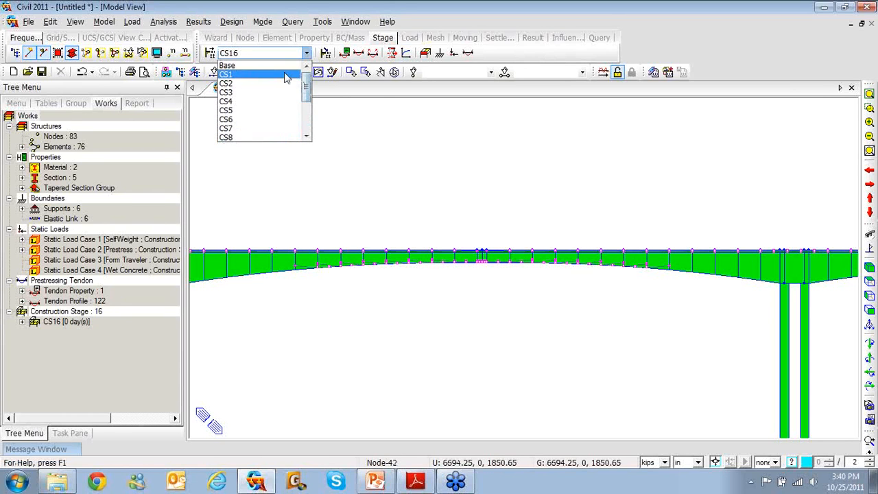
click(279, 68)
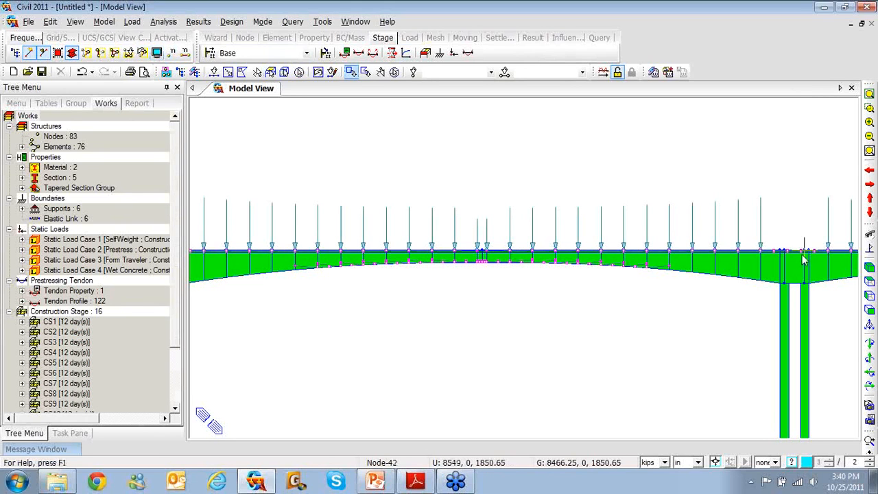
click(870, 235)
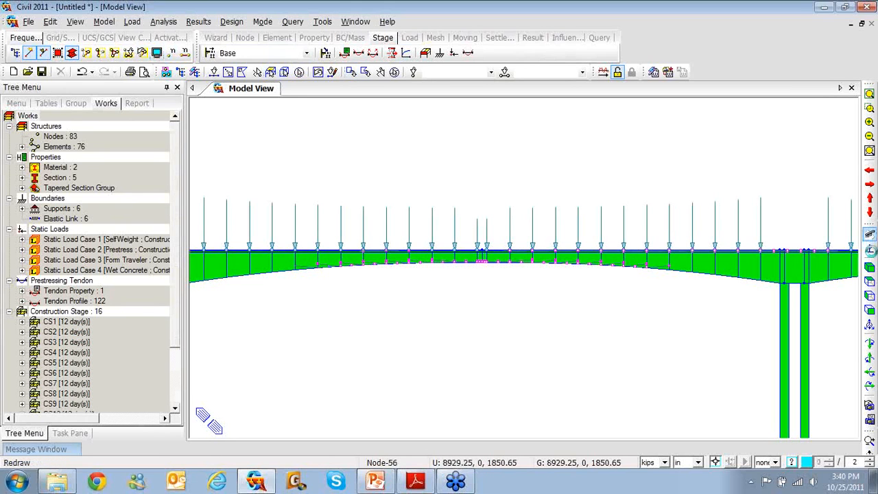
click(870, 250)
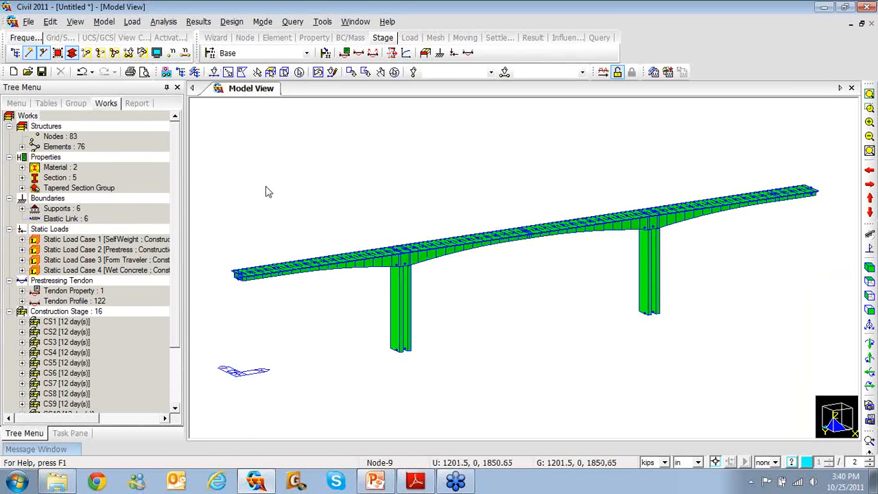
Start a new time-dependent creep/shrinkage material named C6000 using the CEB-FIP(1990) code.
right_click(245, 154)
mouse_move(292, 41)
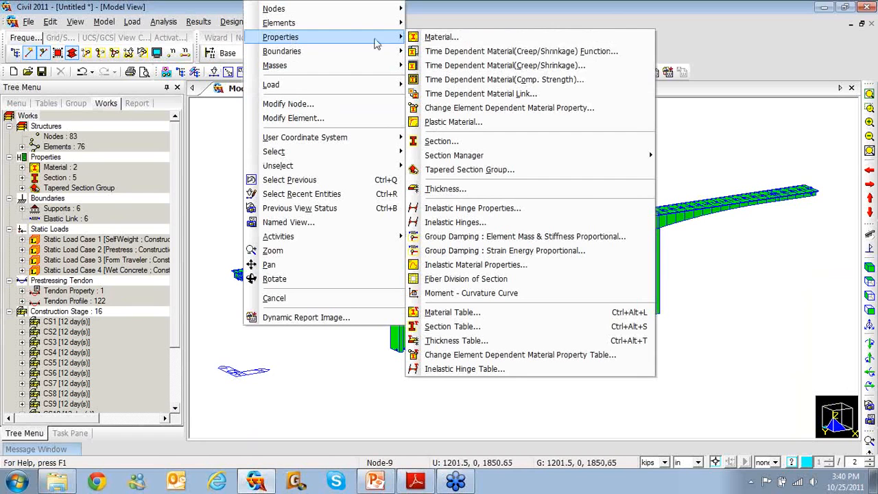
click(436, 66)
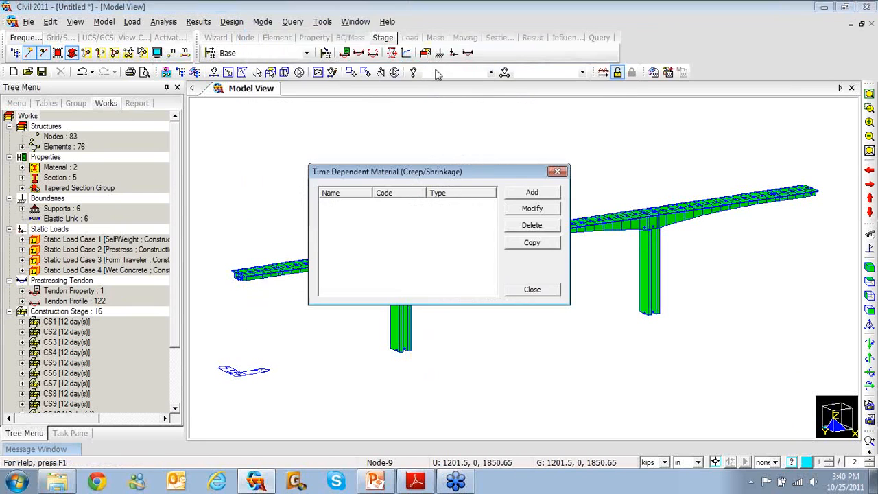
click(523, 197)
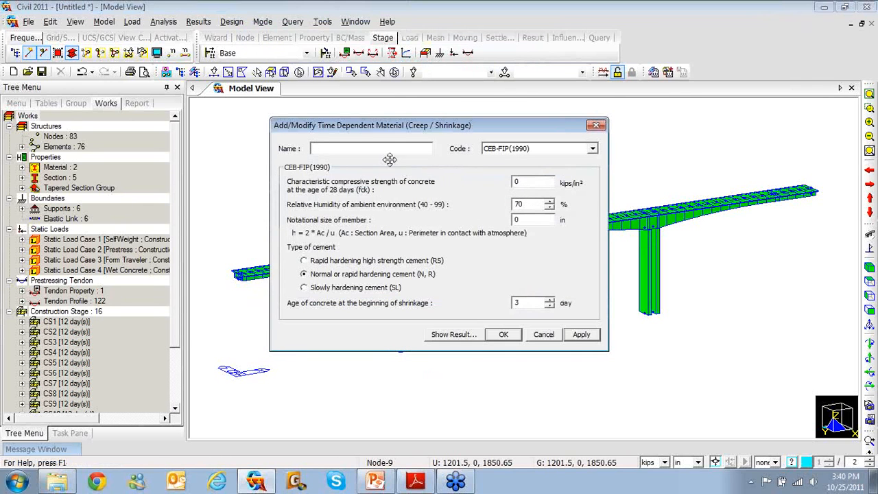
text(CE)
text(000)
click(598, 151)
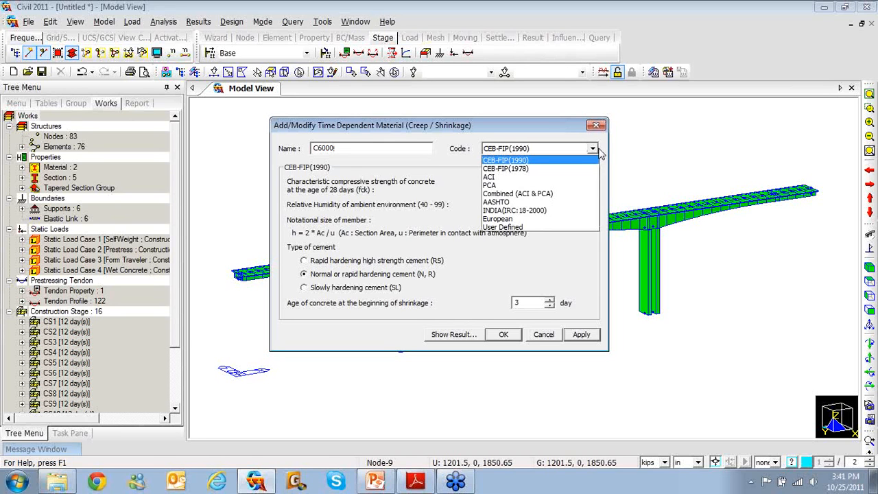
click(598, 148)
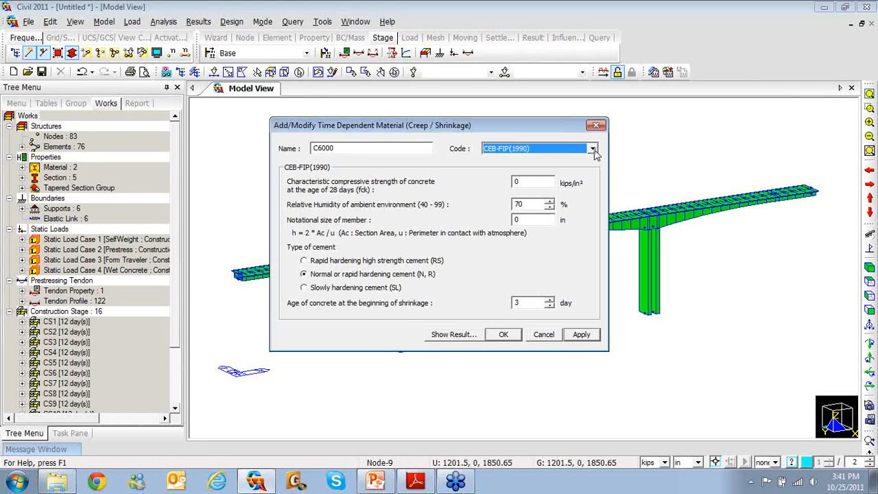
Set the C6000 creep/shrinkage material's 28-day compressive strength to 6 kips/in² and its notational member size to 12 in.
click(542, 181)
drag(542, 180, 491, 180)
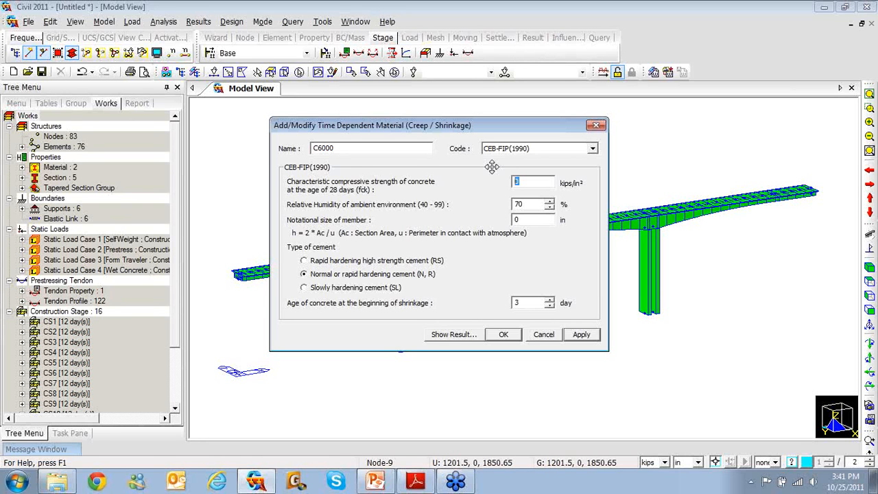
text(6)
drag(527, 220, 500, 220)
text(12)
Review the creep coefficient and shrinkage strain curves of C6000, then save the creep/shrinkage material.
click(453, 335)
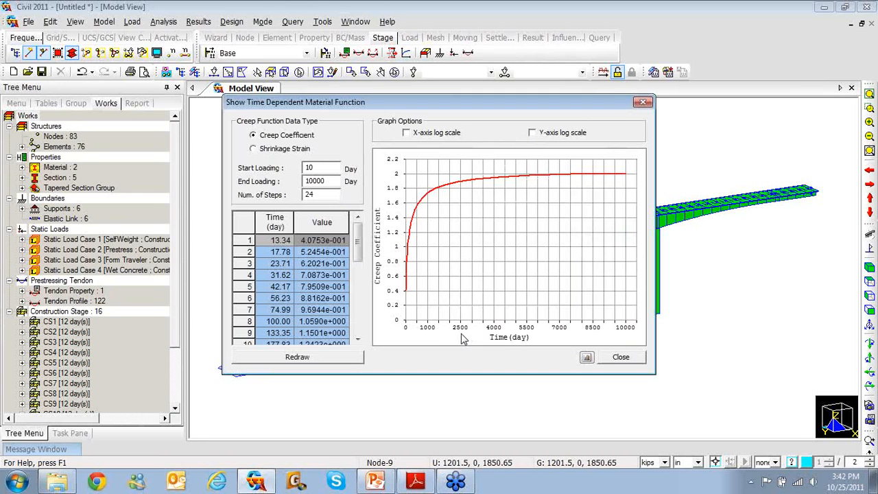
click(292, 150)
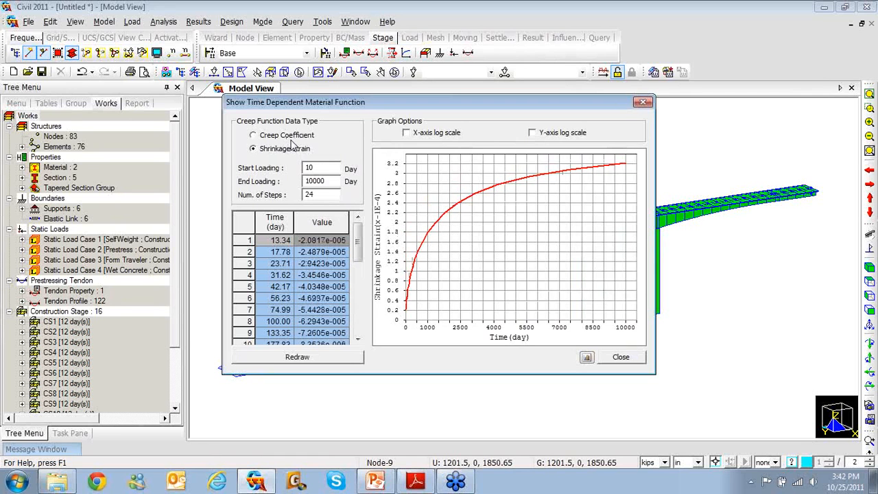
click(296, 138)
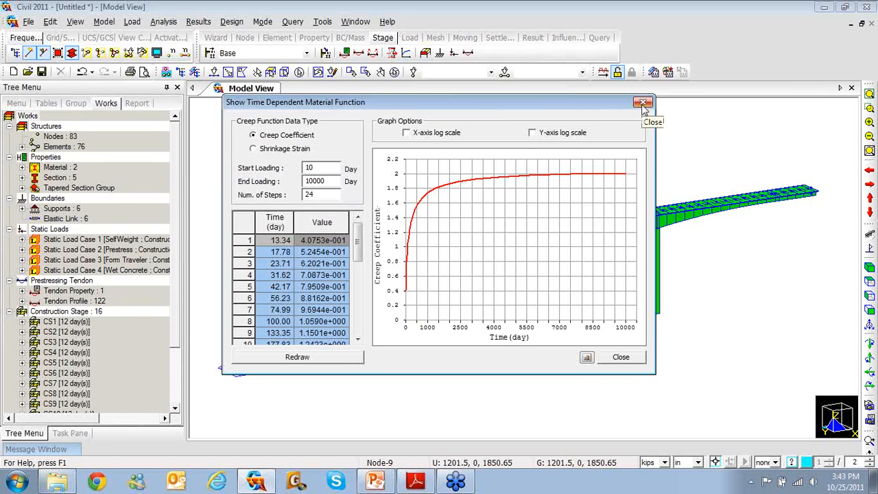
click(627, 359)
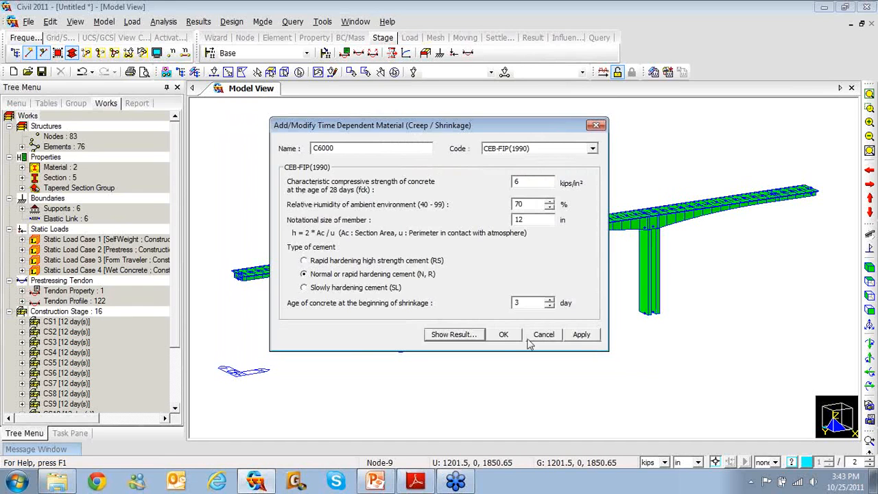
click(503, 334)
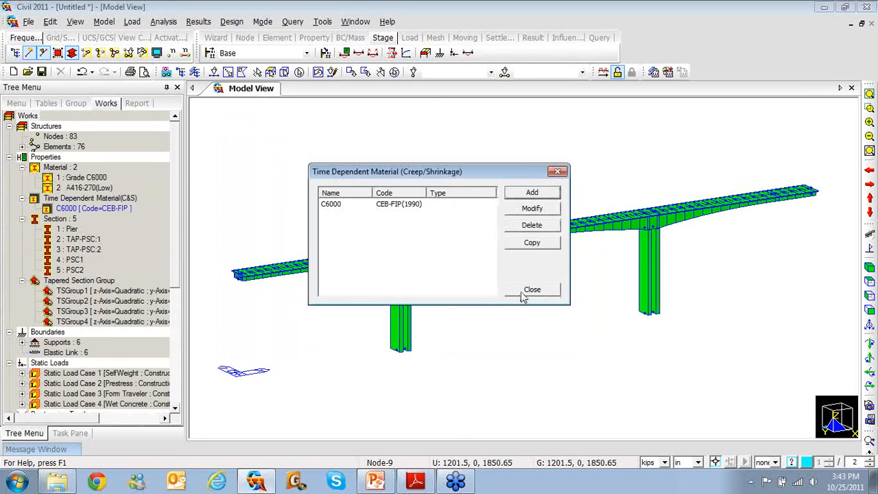
click(531, 290)
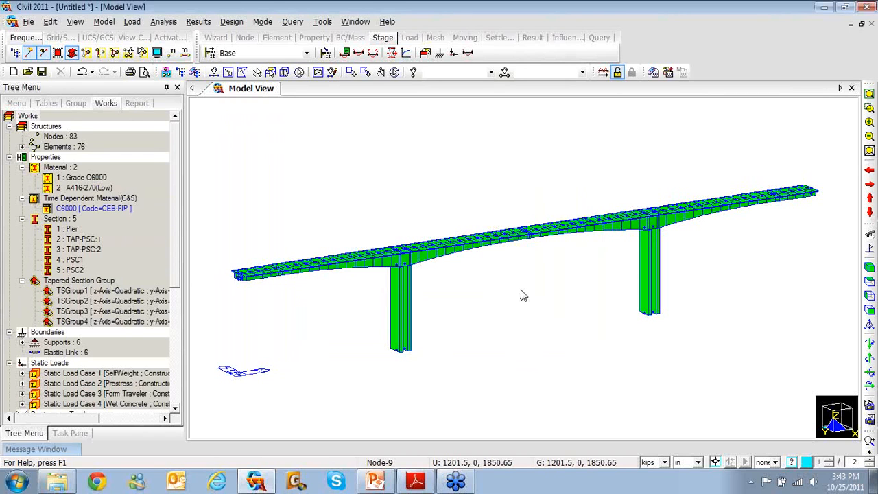
Start a time-dependent compressive strength material named C6000, defined by code type with the CEB-FIP code.
right_click(316, 164)
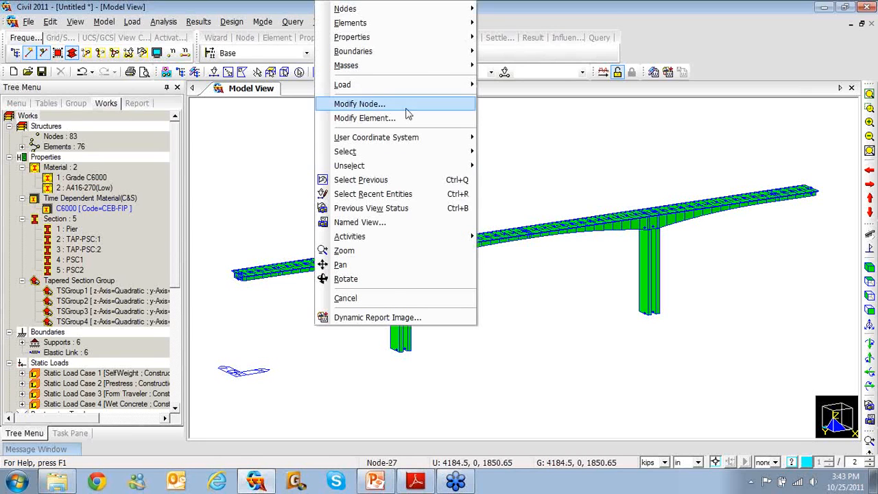
mouse_move(407, 46)
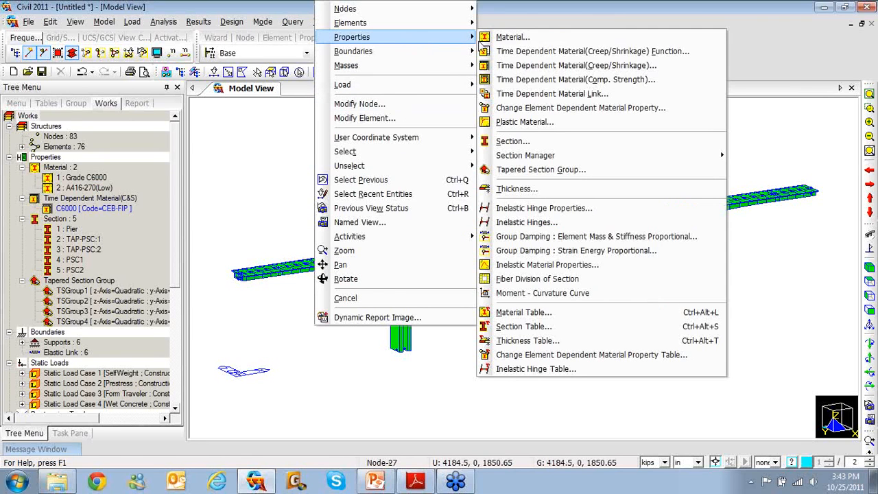
click(518, 81)
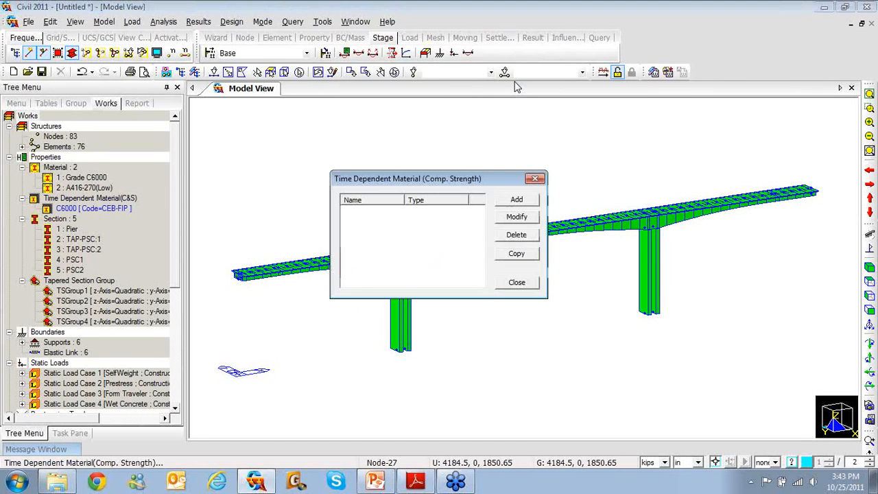
click(515, 201)
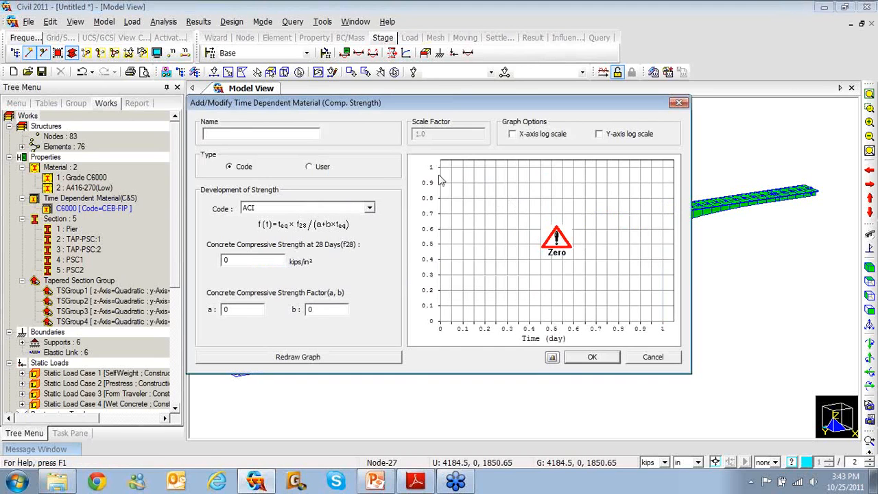
text(C6000)
click(309, 167)
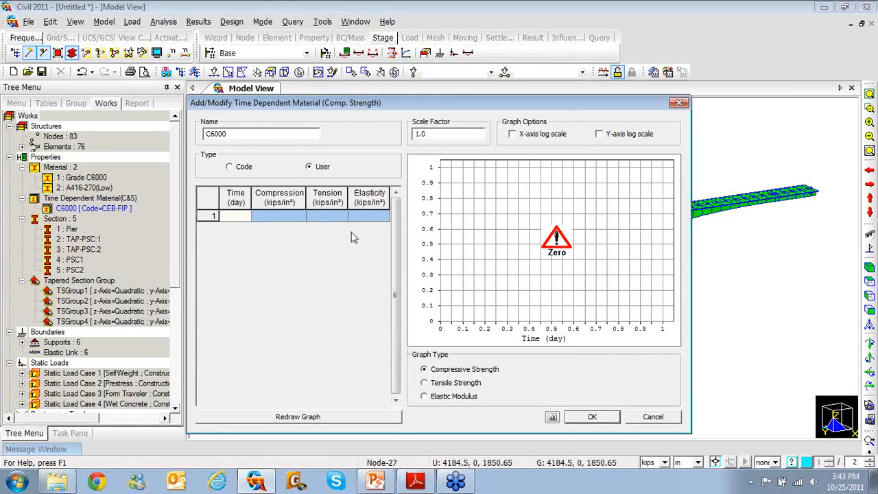
click(230, 167)
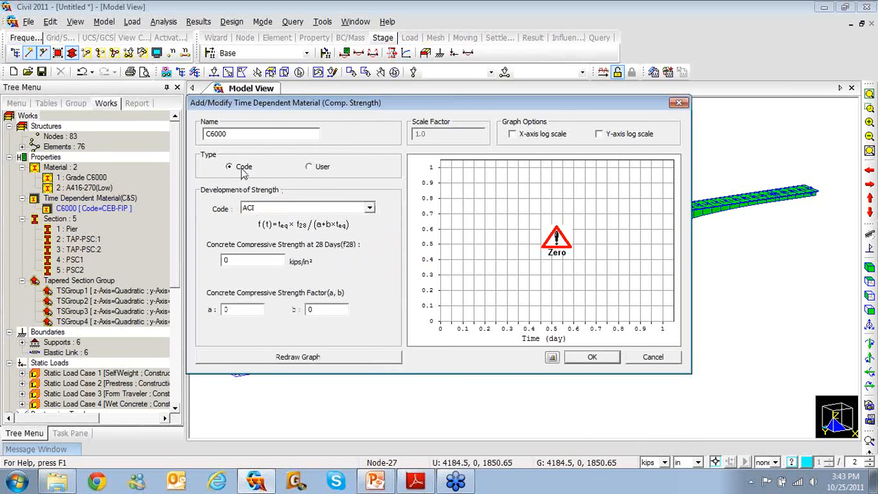
click(370, 208)
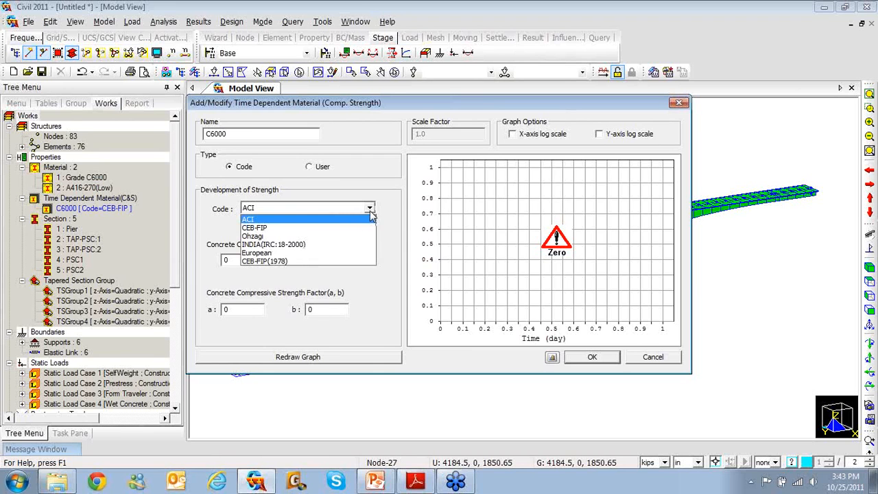
click(353, 227)
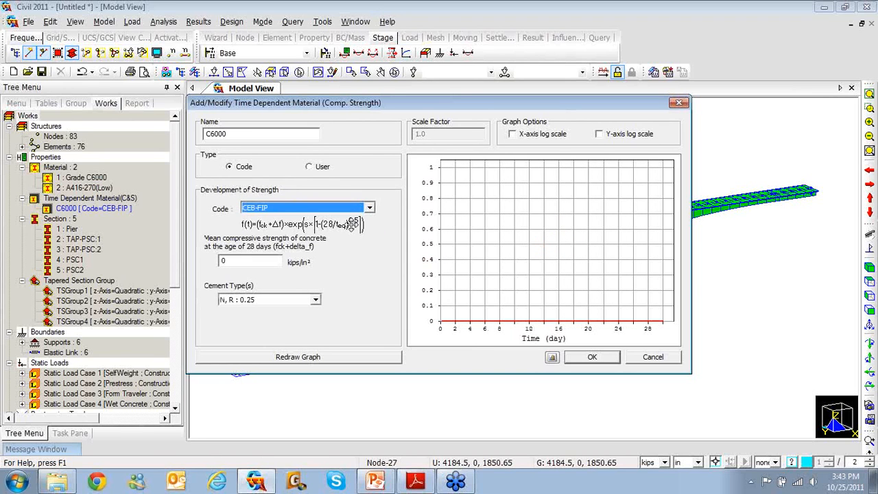
Set the mean 28-day compressive strength to 6+1.16 kips/in², redraw the strength curve and save the material.
drag(251, 261, 195, 260)
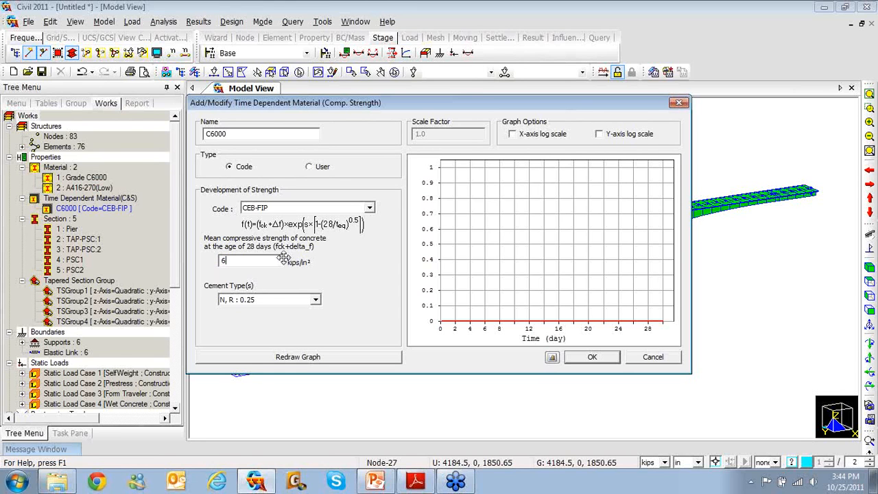
text(+1.16)
click(287, 361)
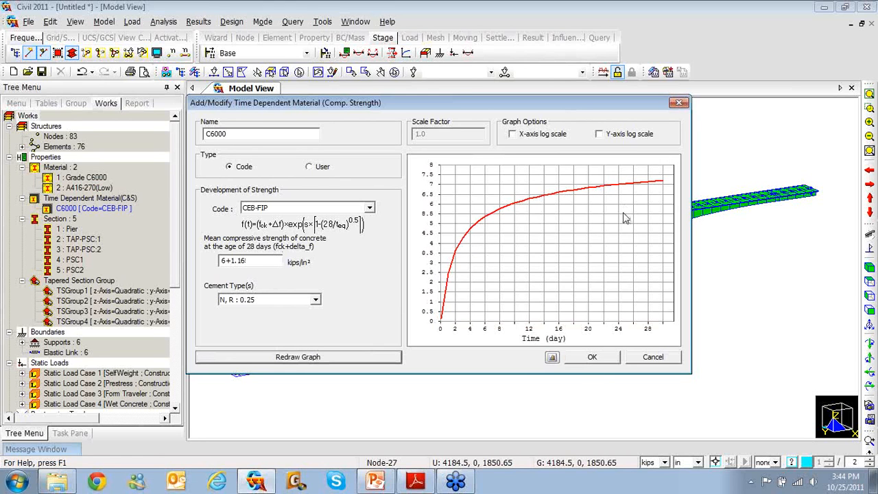
click(594, 359)
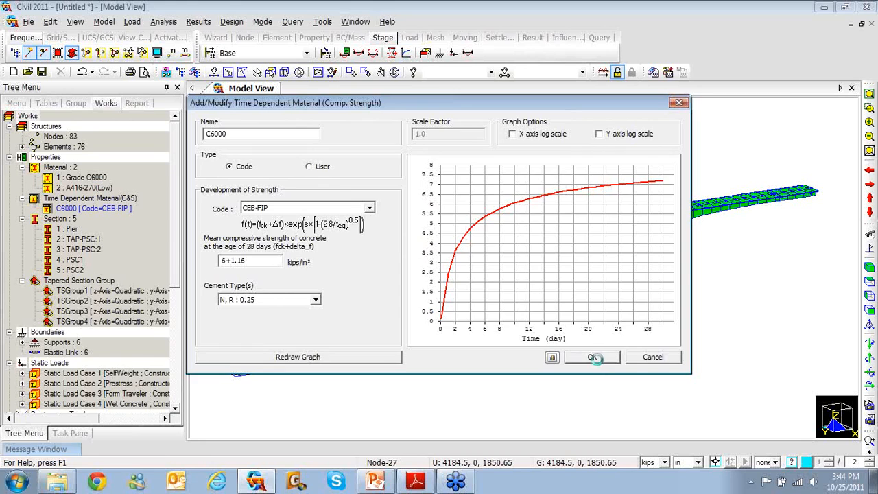
click(511, 287)
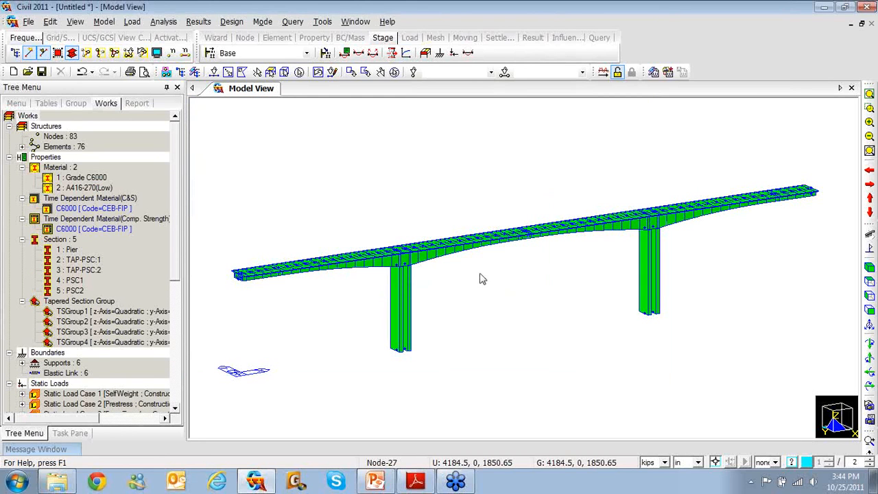
Reopen the C6000 compressive strength definition to check its mean strength and curve, and close it without changes.
double_click(124, 230)
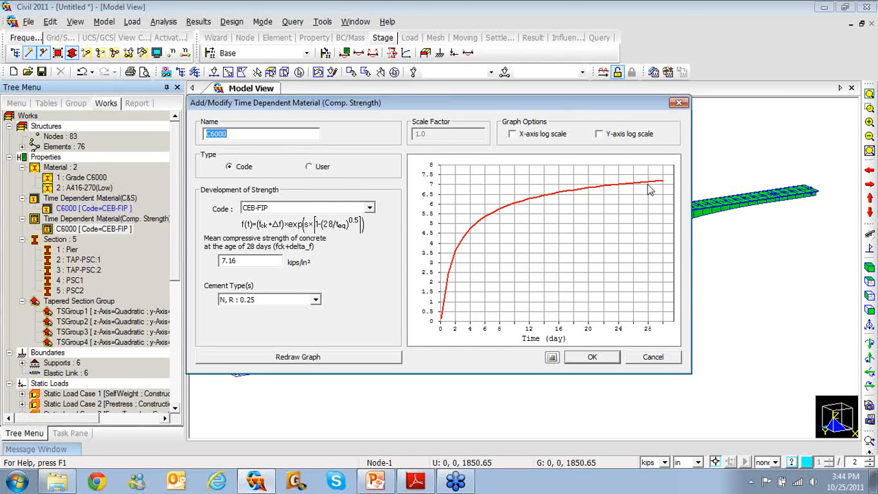
click(679, 104)
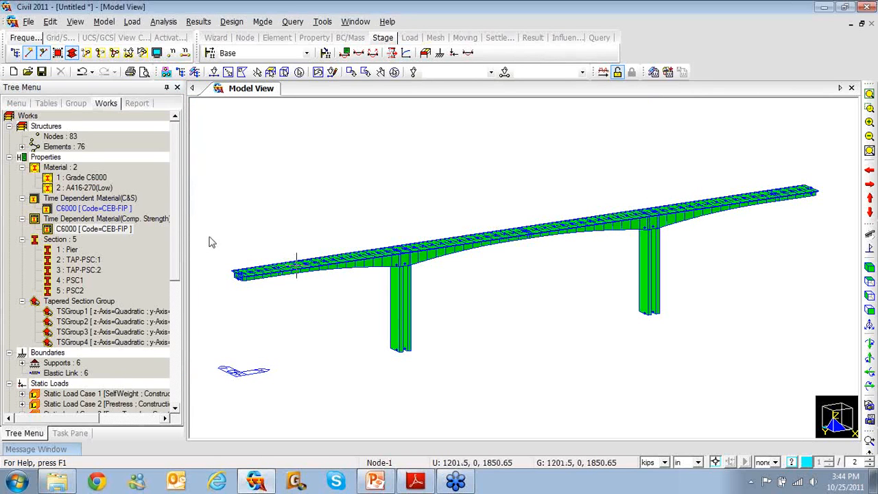
click(125, 208)
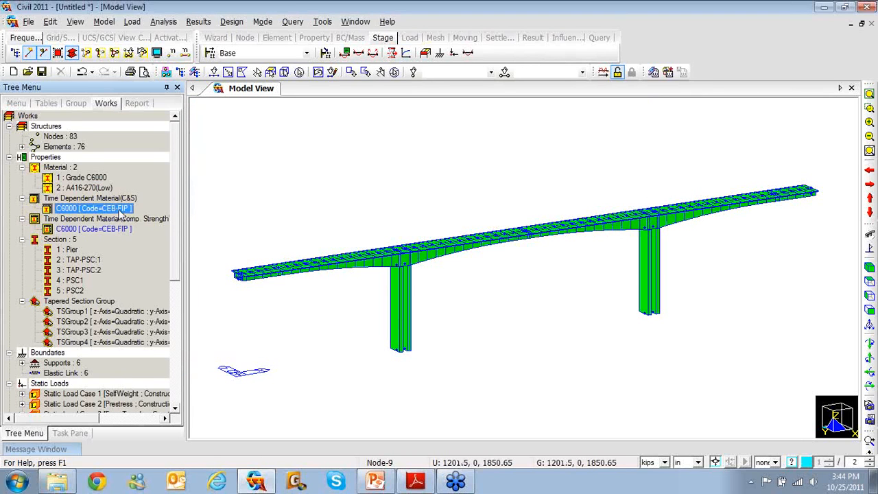
Start a time-dependent material link with C6000 as both the creep/shrinkage and the compressive strength property.
right_click(250, 146)
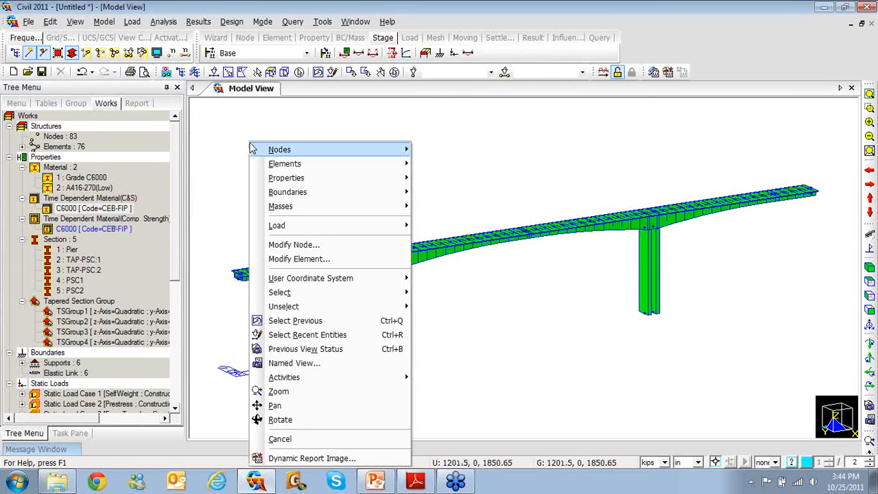
mouse_move(282, 178)
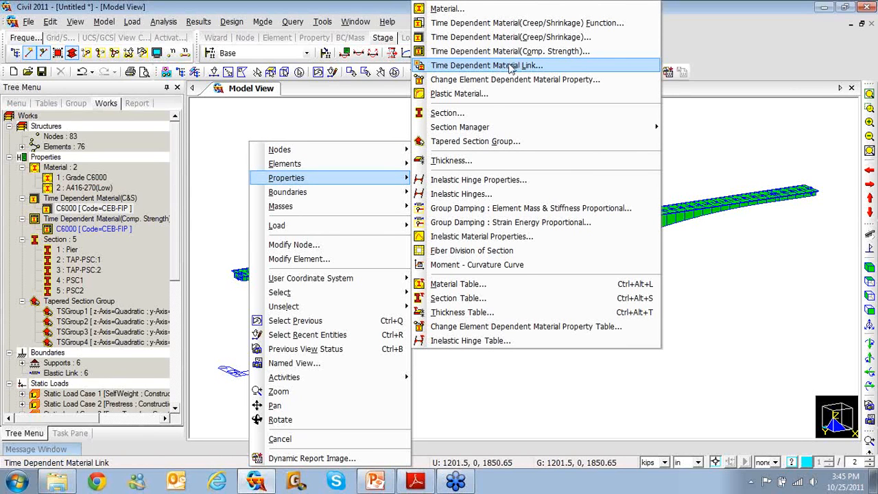
click(511, 66)
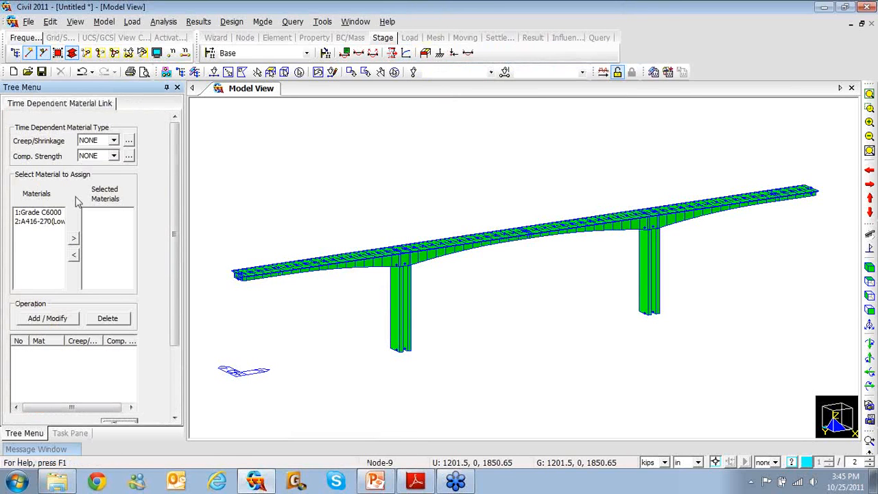
click(114, 140)
click(114, 159)
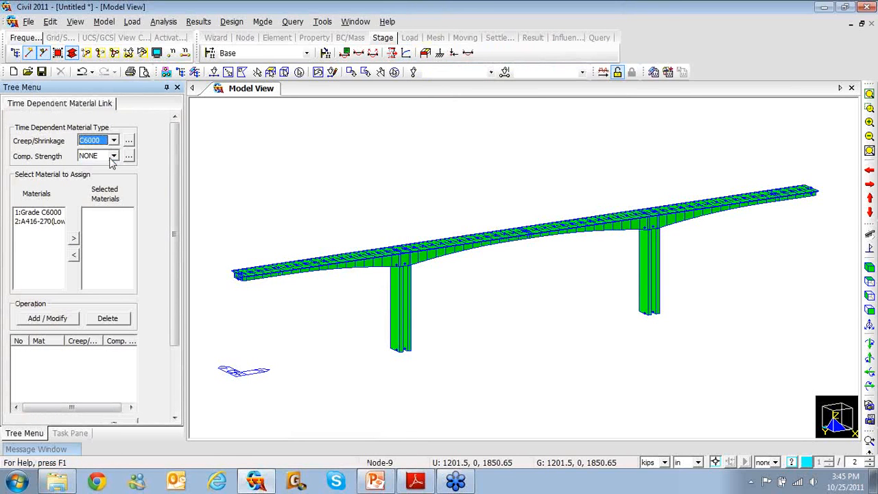
click(114, 156)
click(102, 176)
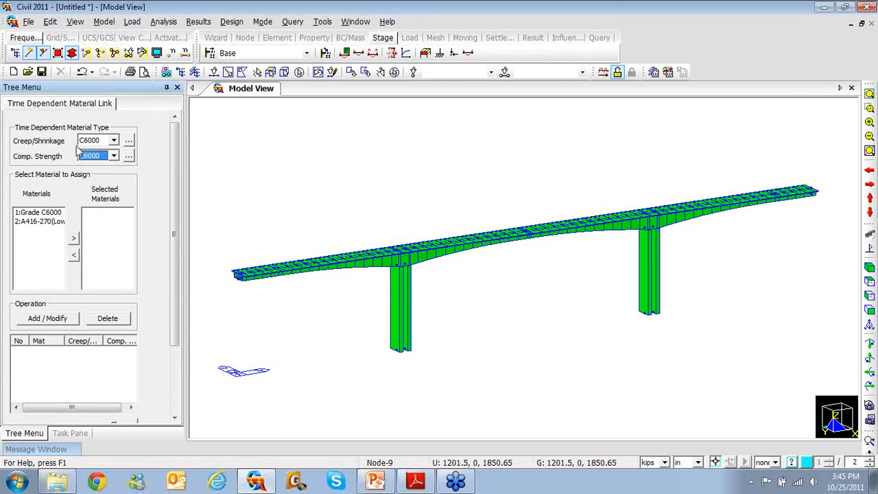
Assign the link to material 1:Grade C6000, add it to the link list and close the link definition.
click(37, 213)
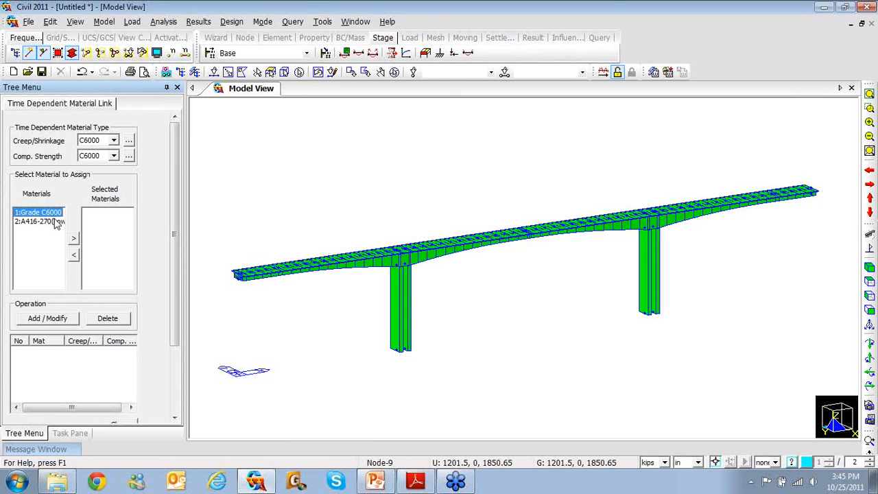
click(74, 238)
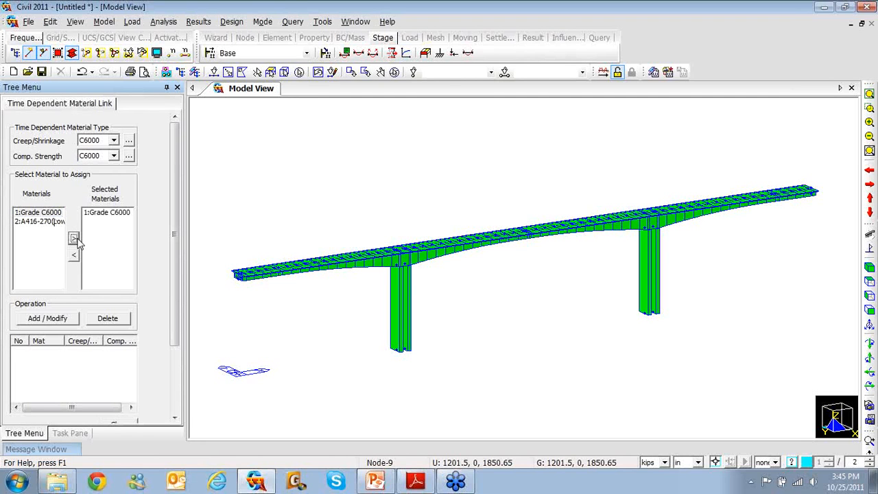
click(41, 319)
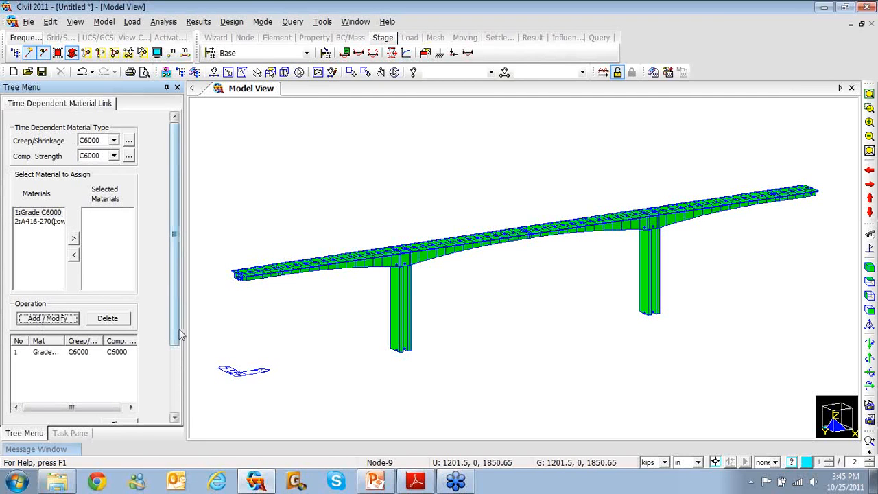
drag(174, 334, 175, 382)
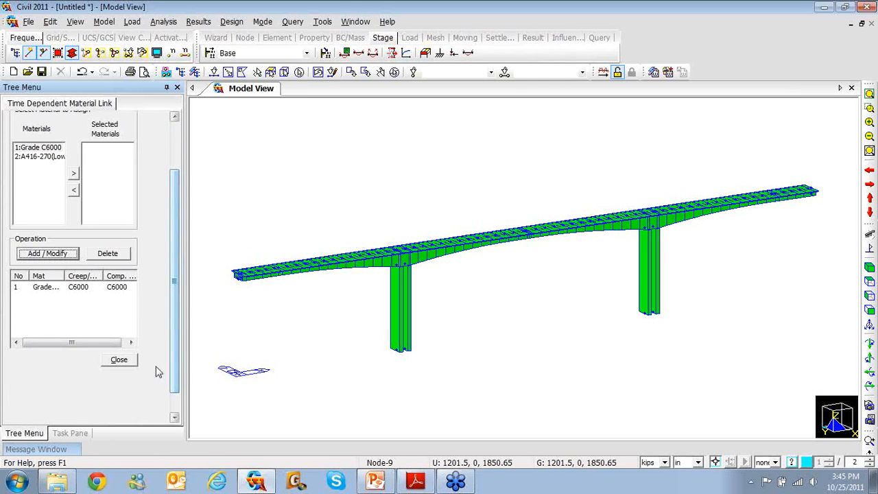
click(121, 361)
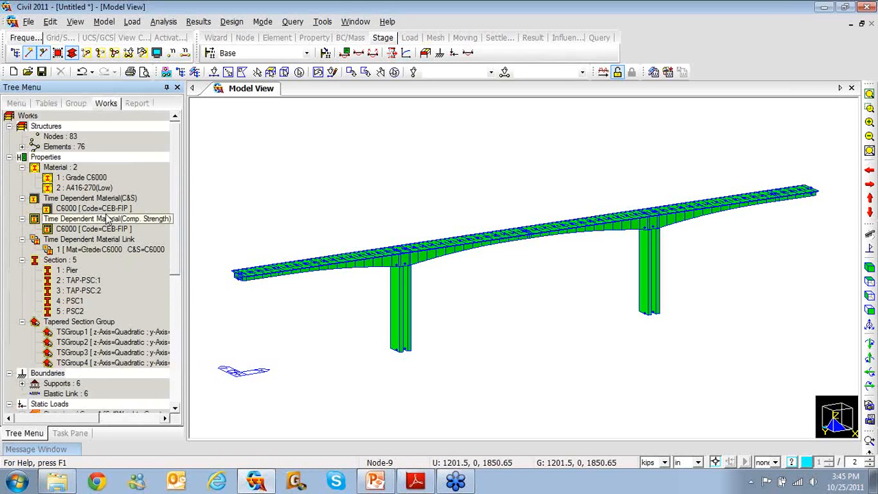
Bring up the property commands for the bridge model.
right_click(238, 135)
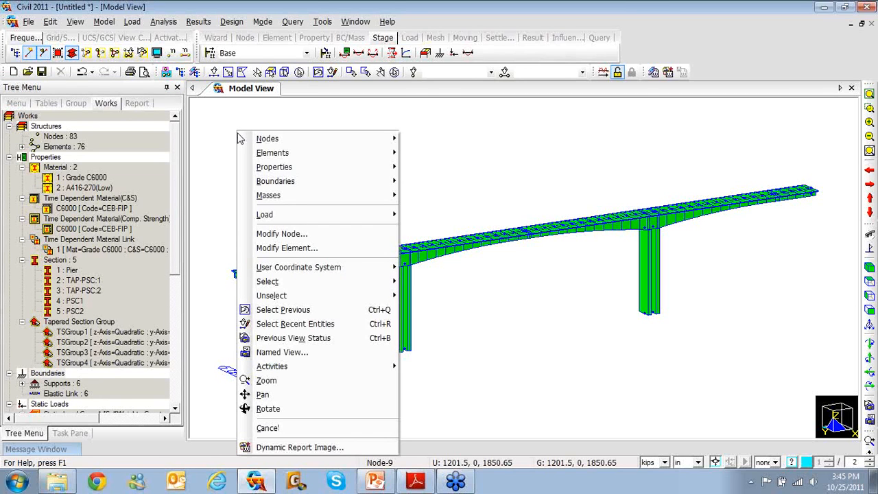
mouse_move(289, 170)
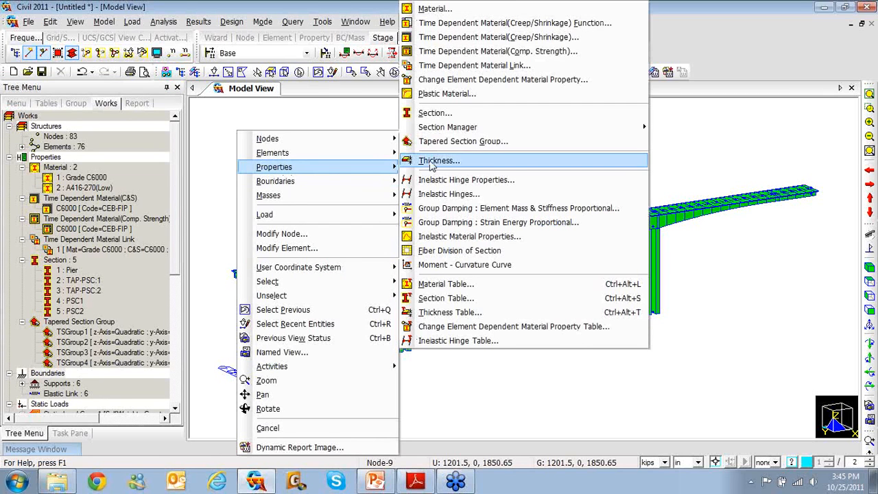
Assign the auto-calculated notational size of member to all elements, using the CEB-FIP code with a = 0.5.
click(464, 79)
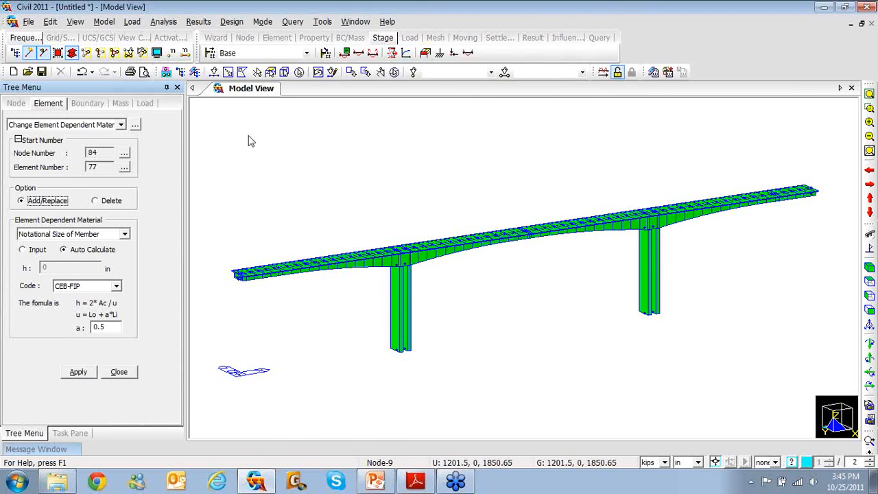
click(299, 73)
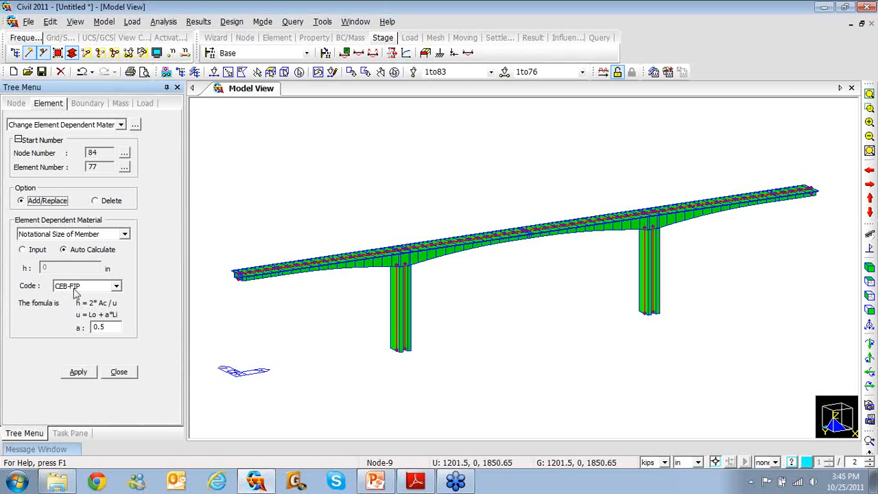
click(80, 376)
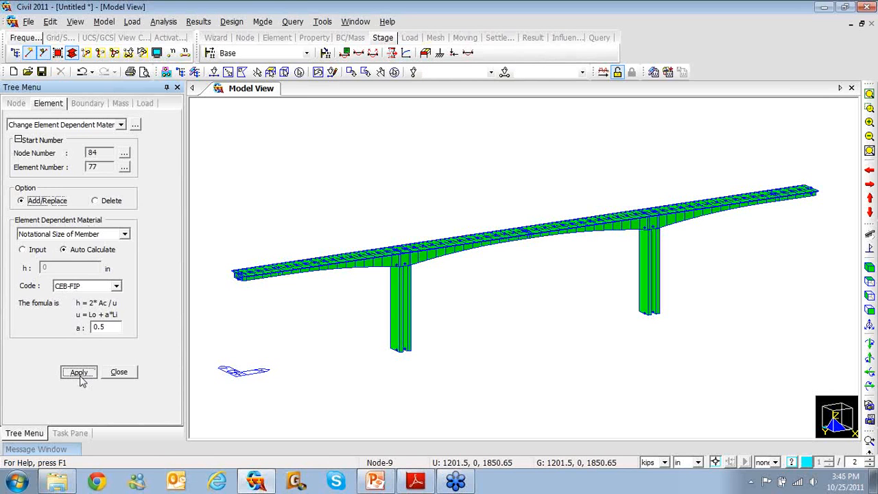
click(79, 375)
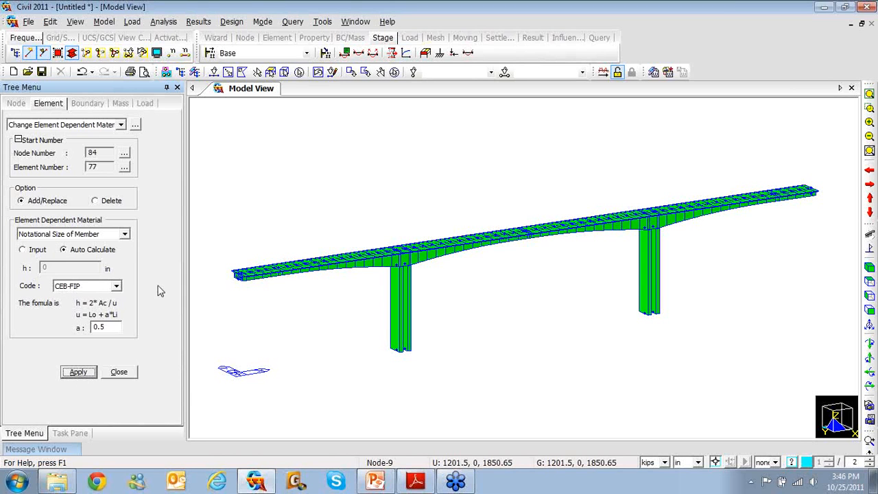
Review the notational sizes in the Element Dependent Material Property table, widening the Type column to read it, and close the table.
click(136, 127)
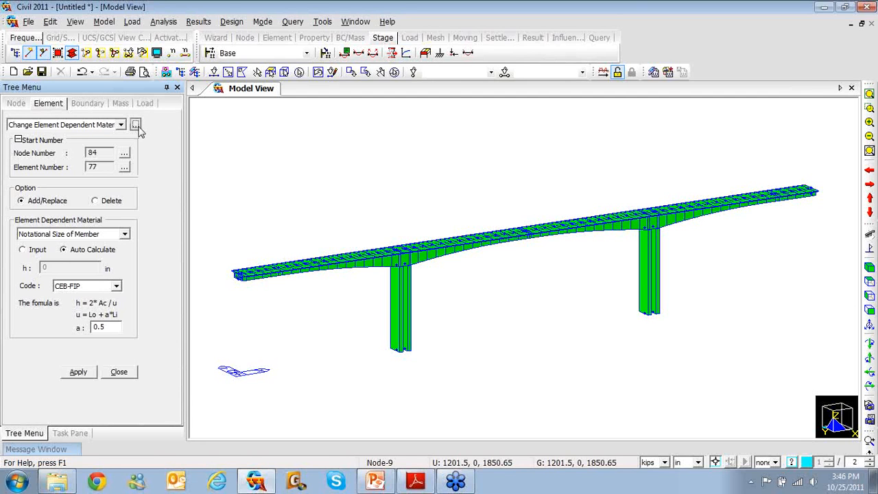
scroll(289, 265, up, 15)
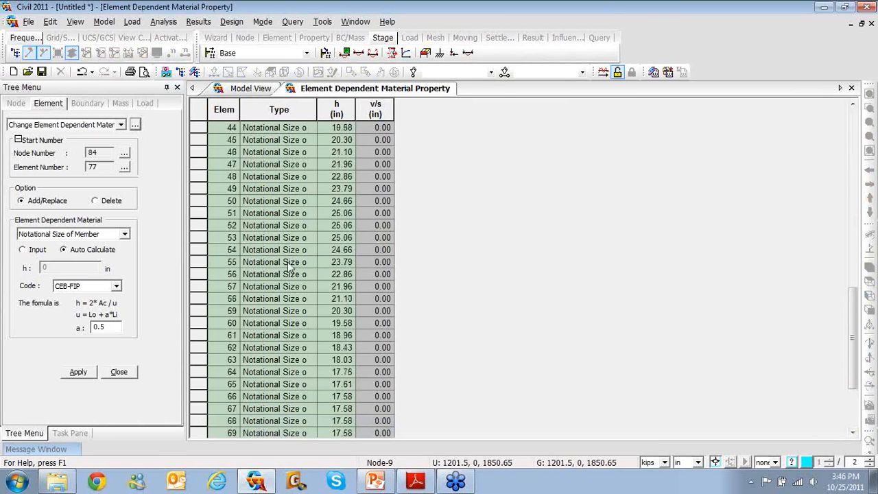
scroll(289, 266, up, 3)
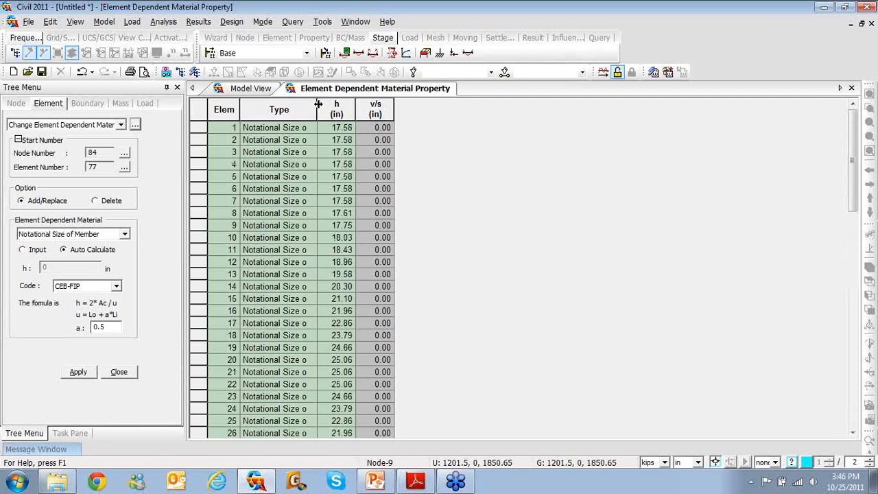
drag(317, 104, 354, 105)
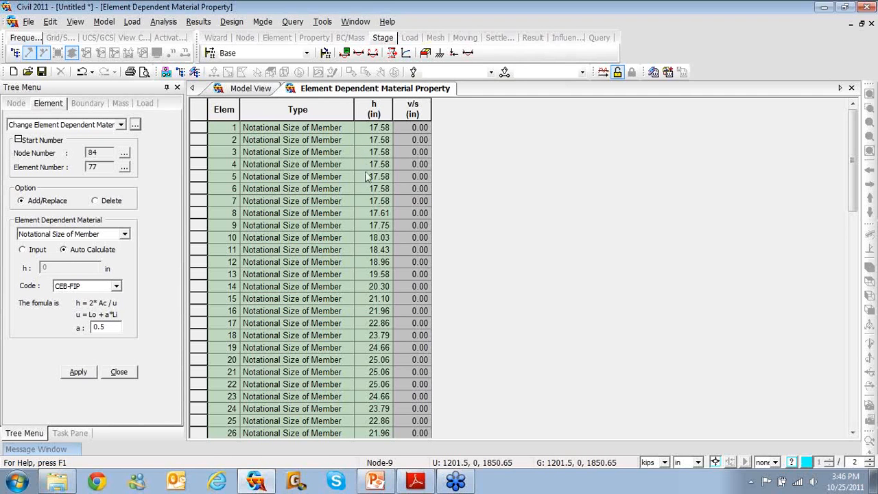
click(852, 89)
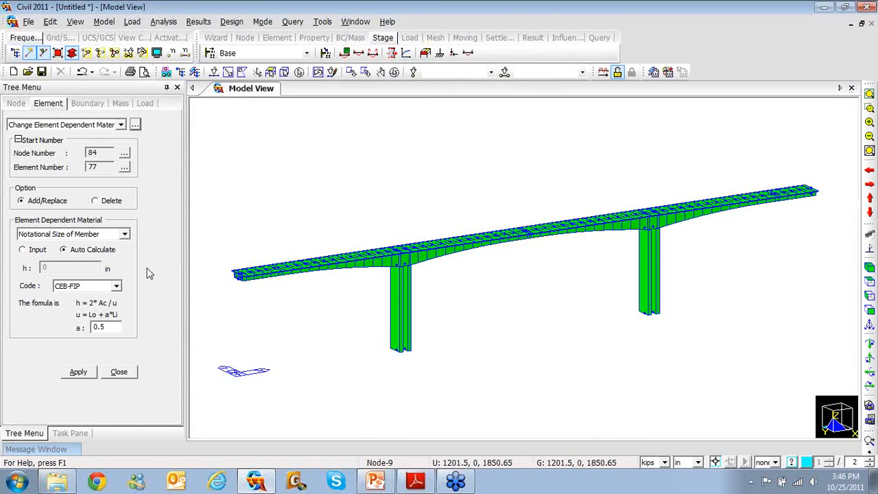
click(120, 372)
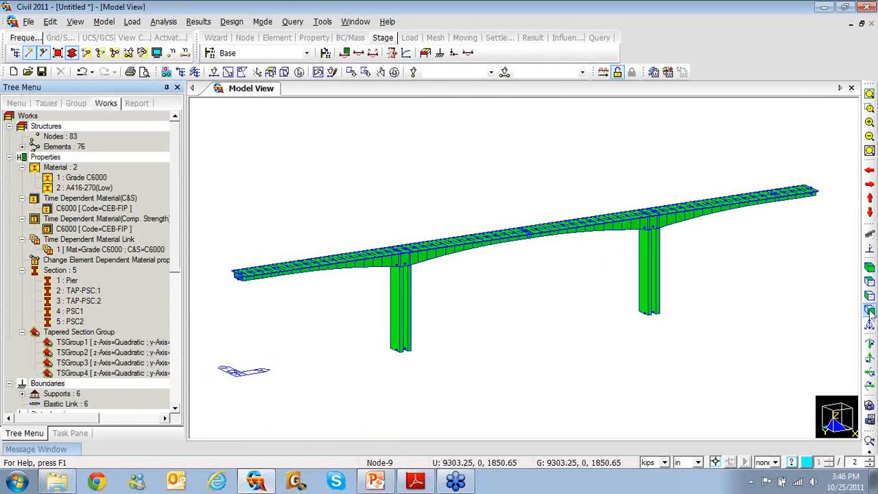
For the element beam loads, define a static load case named SDL with type Construction Stage Load (CS).
click(870, 310)
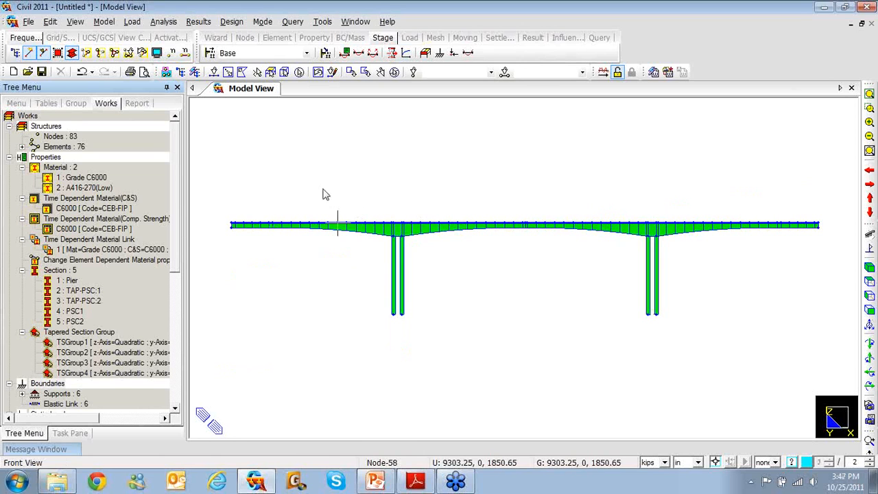
right_click(294, 202)
mouse_move(332, 214)
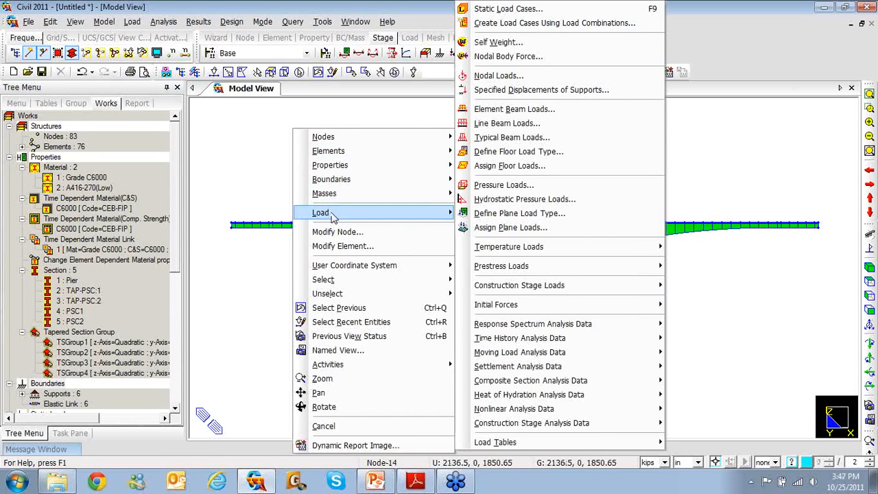
click(516, 110)
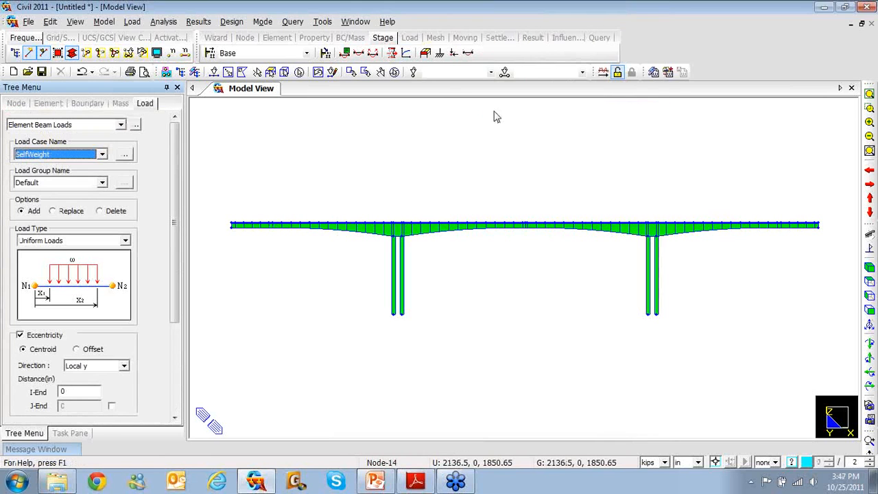
click(124, 156)
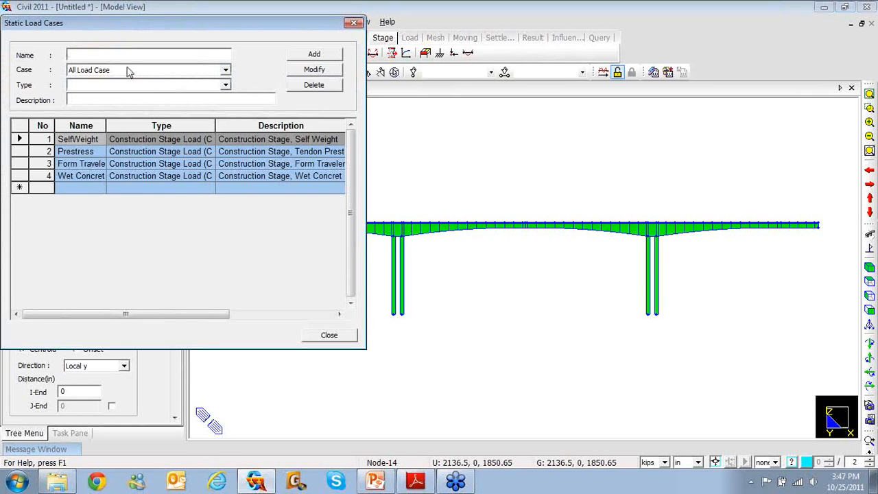
text(SDL)
click(226, 85)
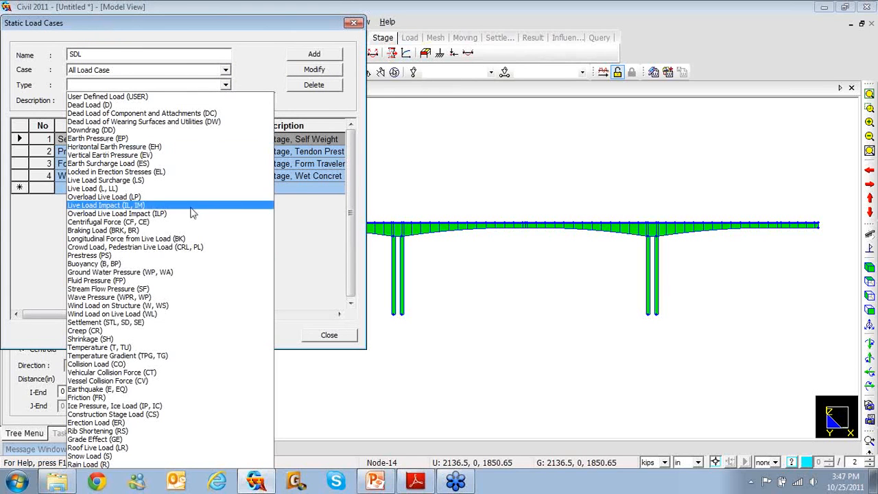
click(156, 415)
click(335, 54)
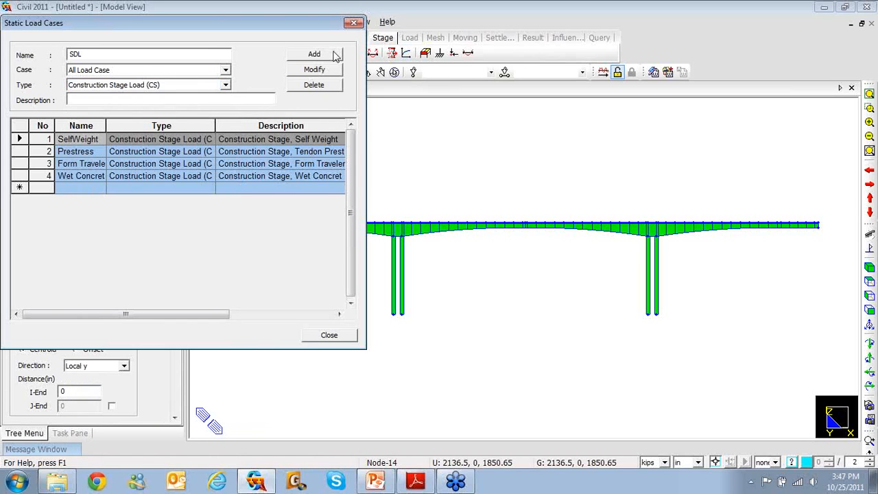
click(354, 25)
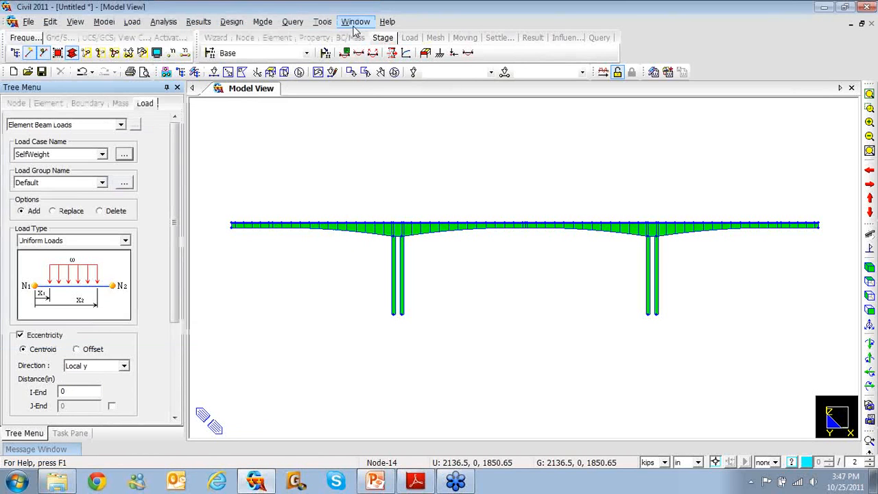
Define a new load group named SDL for the element beam loads.
click(124, 184)
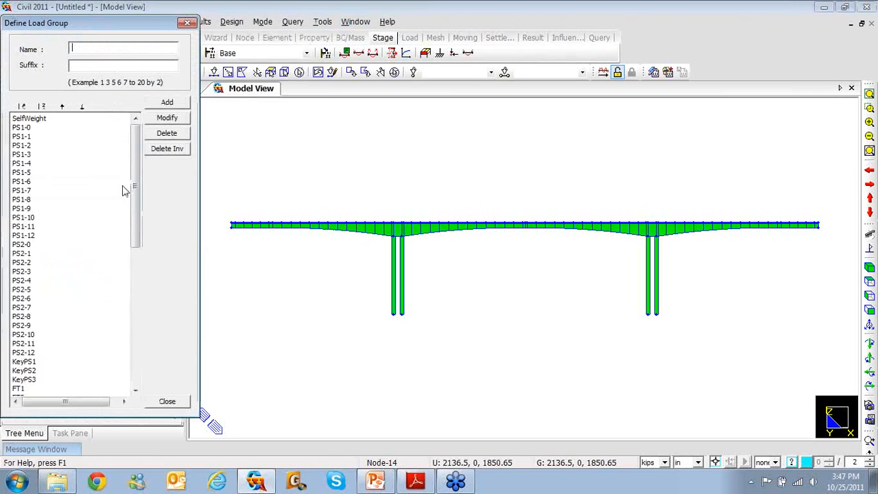
click(93, 52)
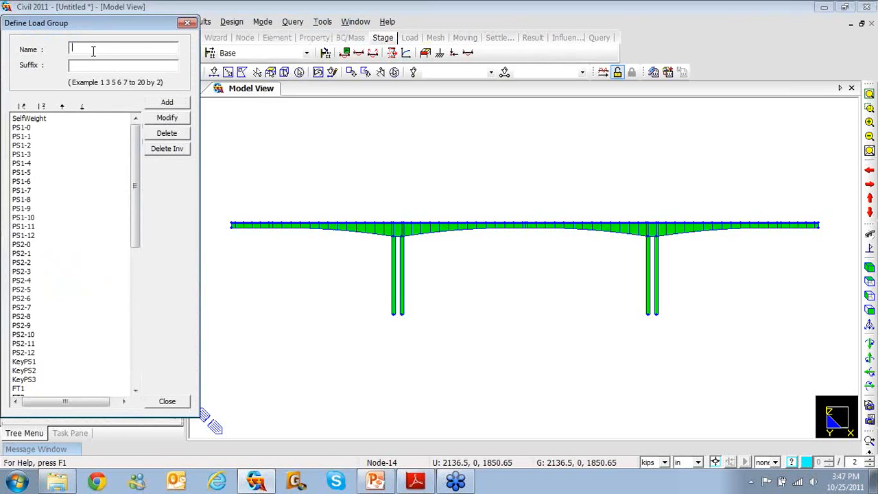
text(SDL)
click(151, 107)
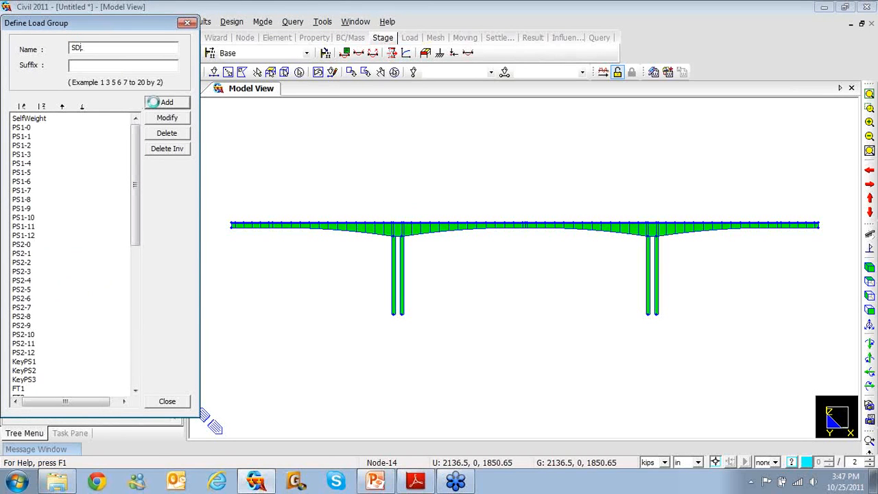
click(169, 405)
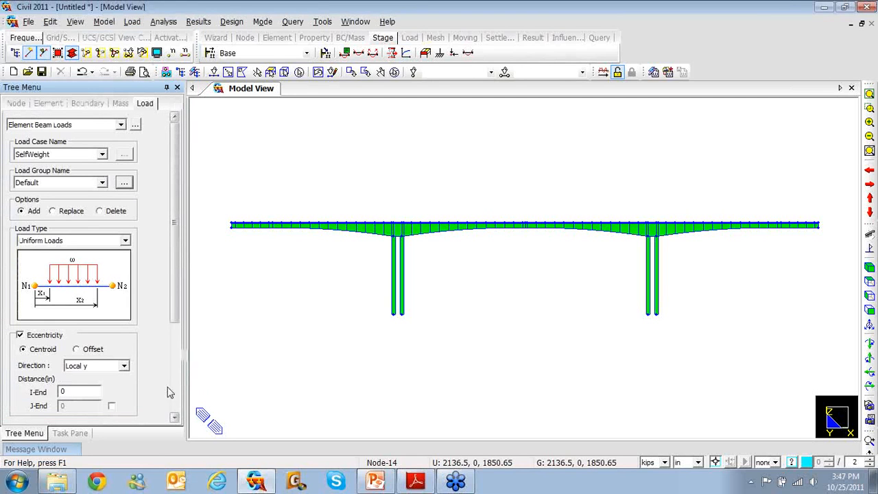
Assign the element beam load to the SDL load group and the SDL load case.
click(102, 183)
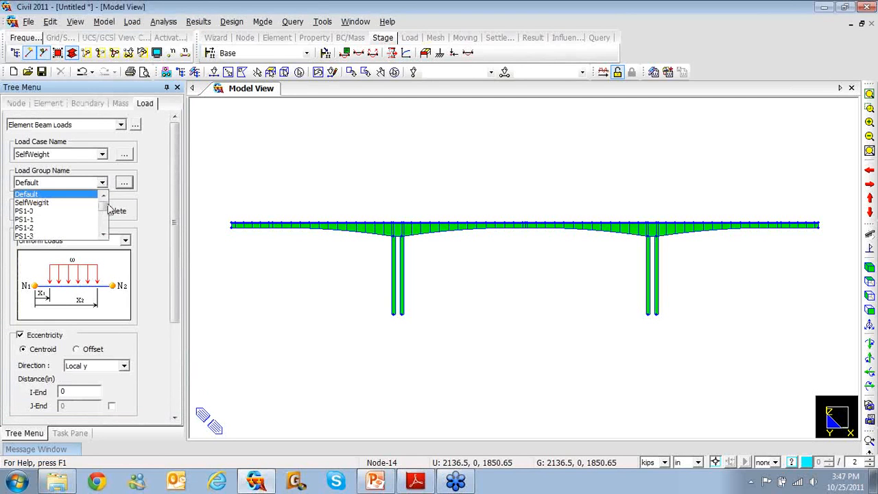
drag(106, 206, 102, 228)
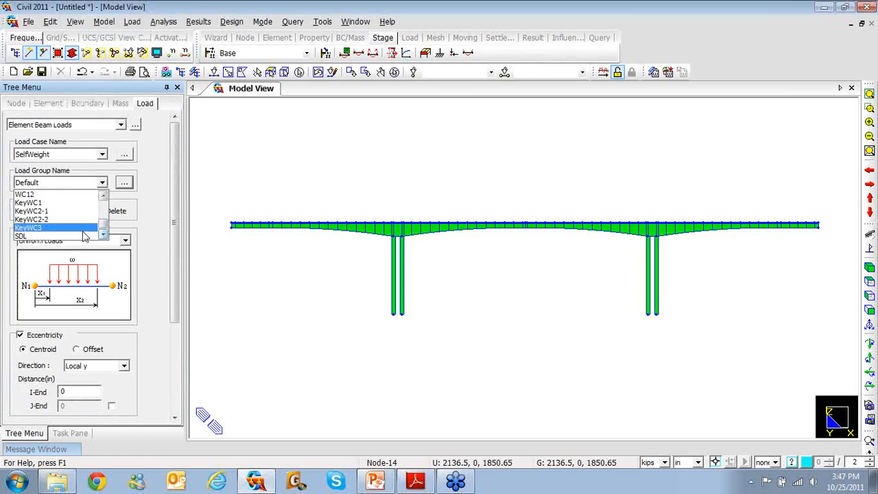
click(80, 237)
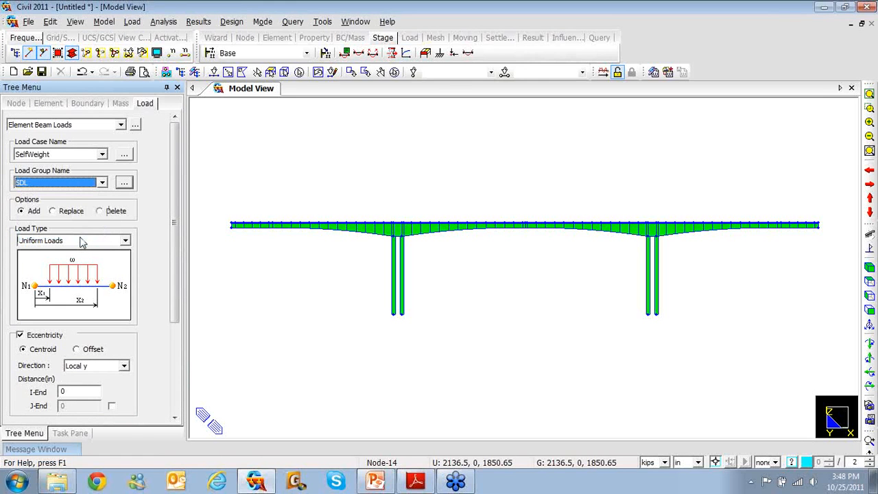
click(102, 155)
click(88, 199)
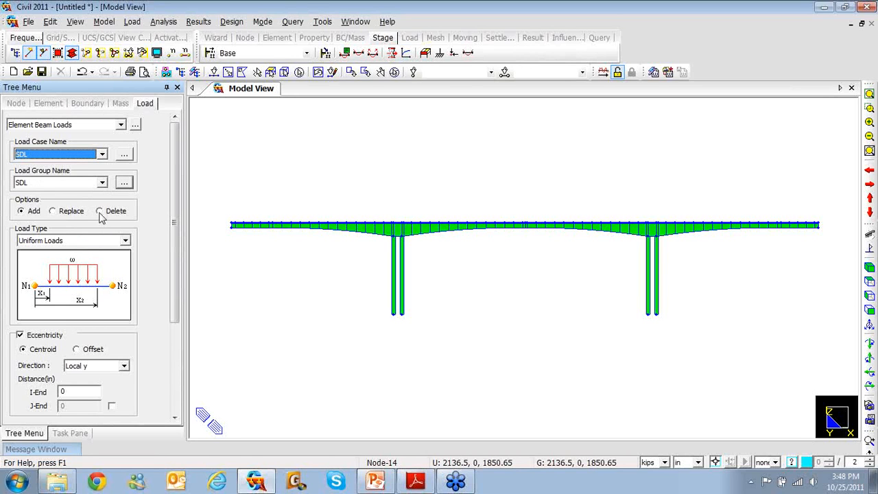
Select all the bridge deck elements, 1 to 72, and turn off eccentricity for the uniform beam load.
click(214, 72)
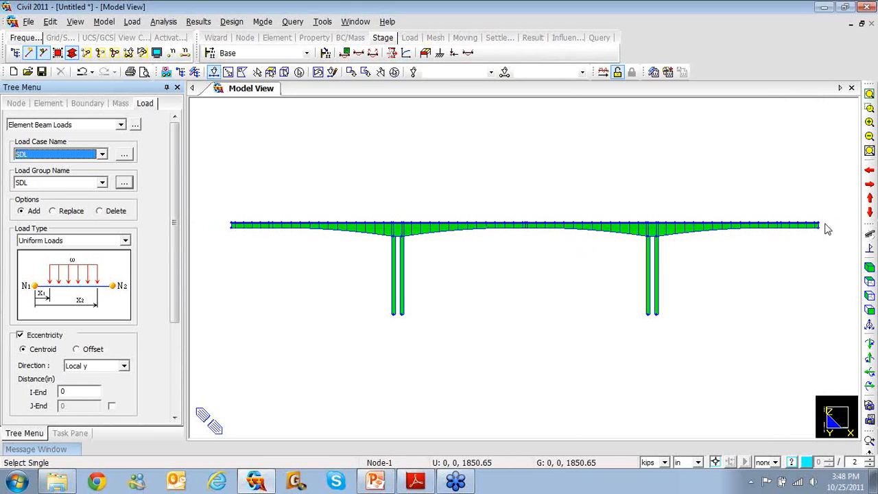
drag(825, 223, 224, 155)
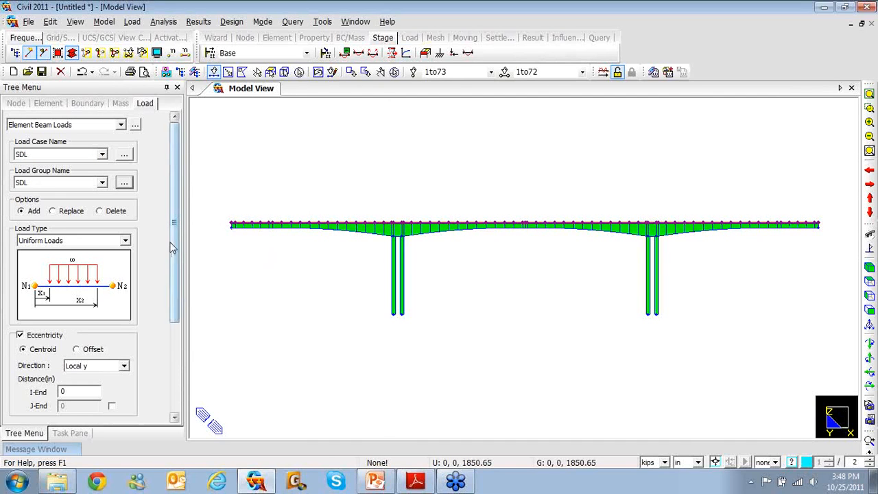
drag(175, 253, 172, 314)
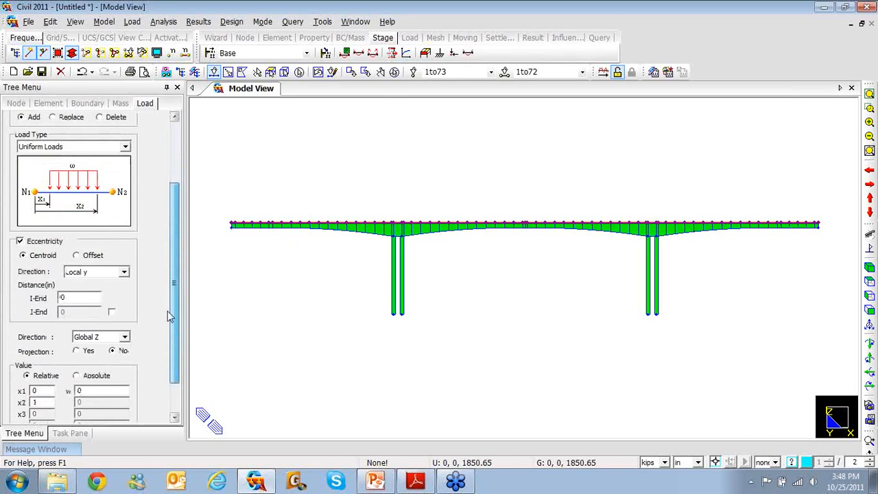
click(19, 252)
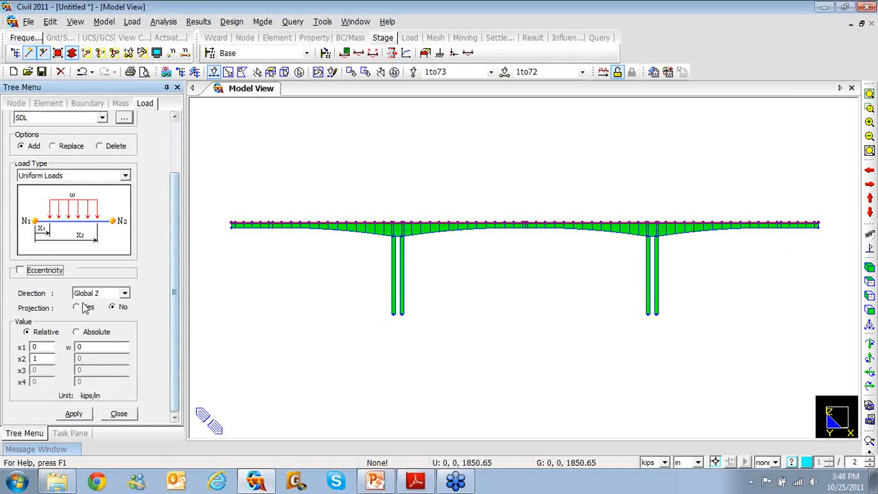
Switch the length unit to ft and apply a uniform load of -2.31 kips/ft in Global Z to the selected deck elements.
double_click(80, 347)
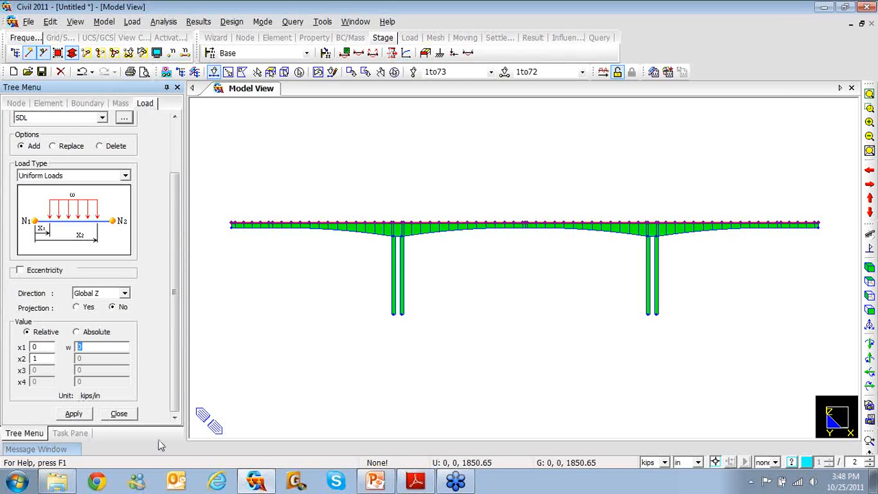
click(697, 463)
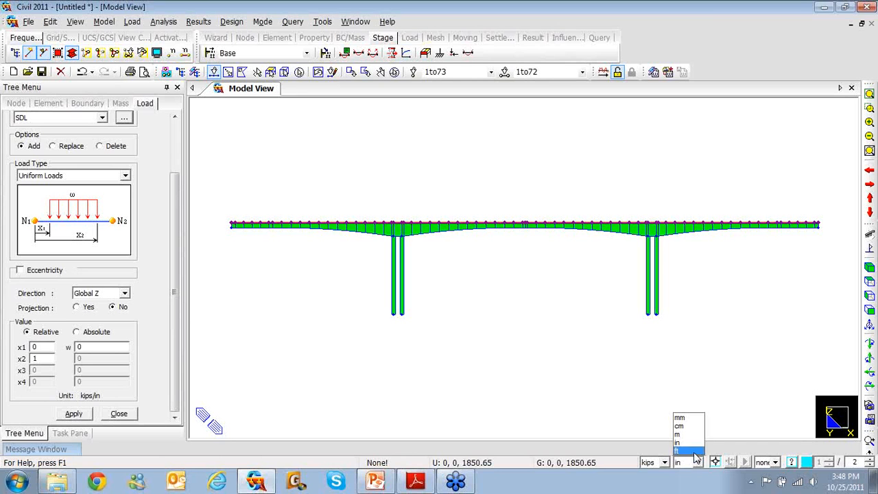
click(693, 451)
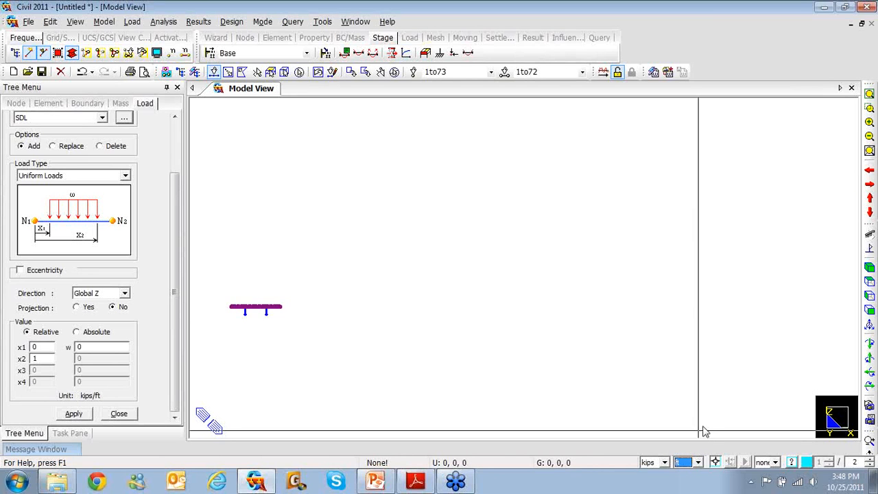
click(871, 95)
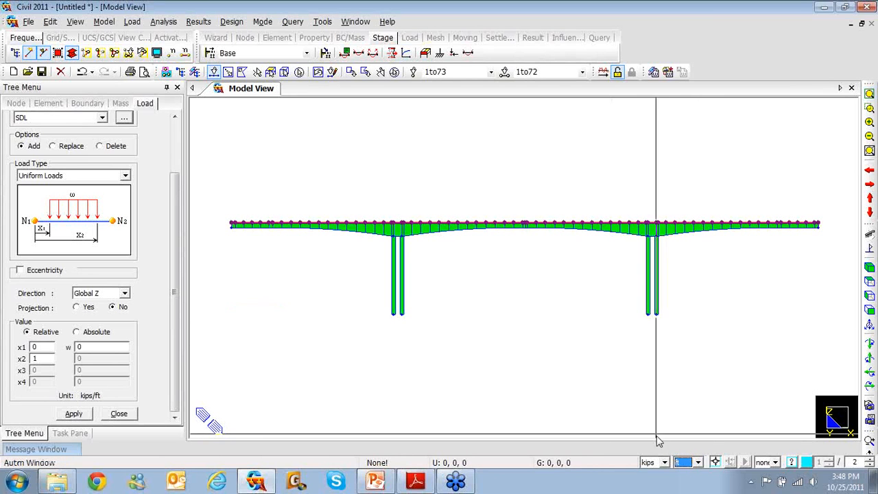
drag(96, 347, 52, 347)
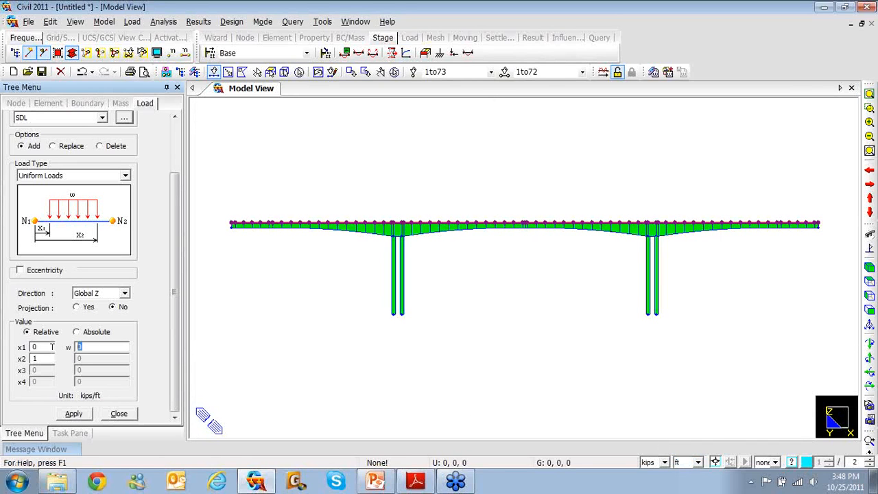
text(-2.31)
click(73, 414)
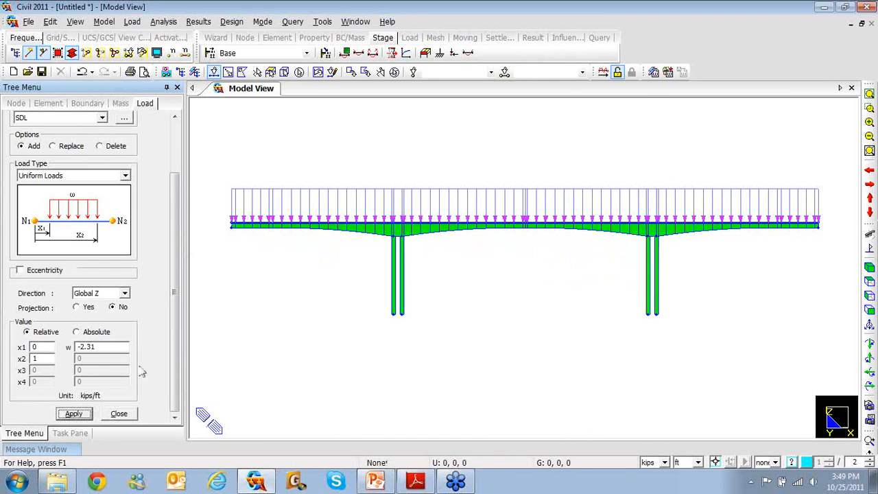
Close the element beam load settings and open construction stage CS1 to look over its element, boundary and load assignments.
click(119, 414)
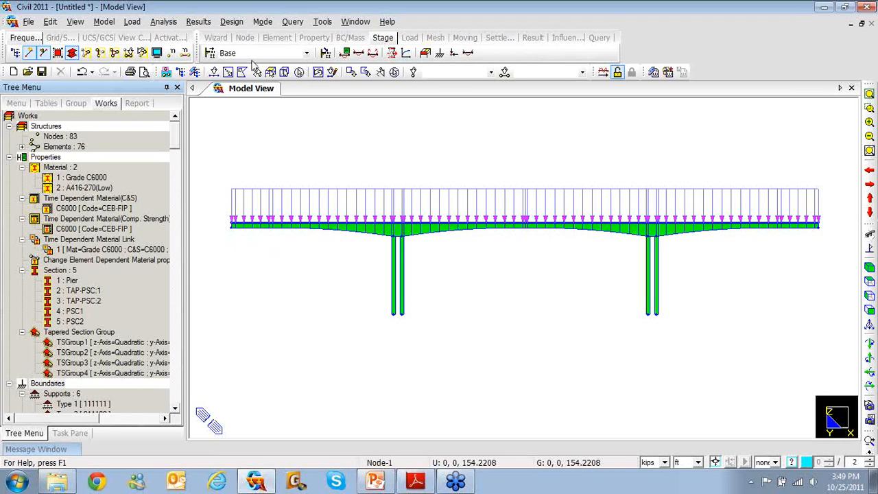
click(209, 54)
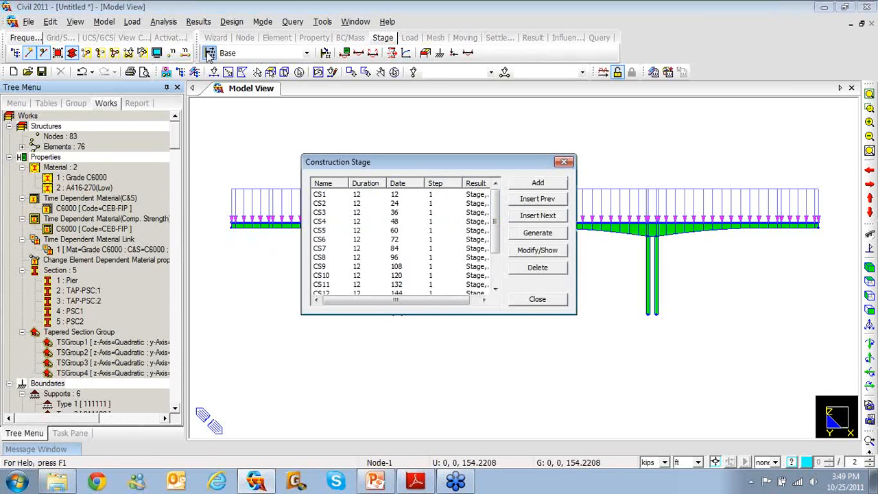
double_click(455, 195)
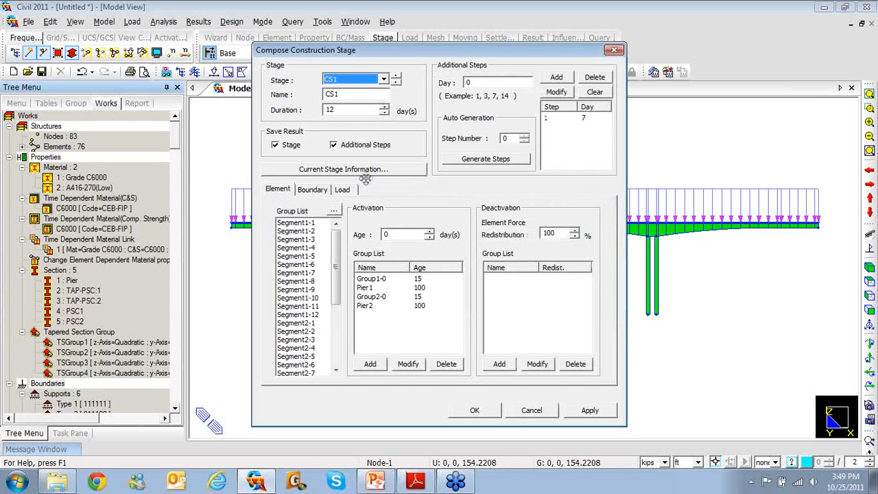
click(310, 190)
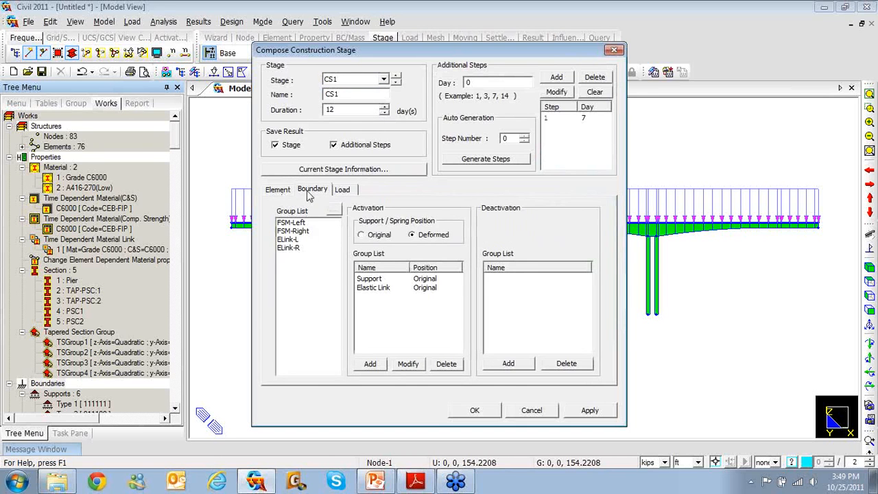
click(340, 193)
click(291, 192)
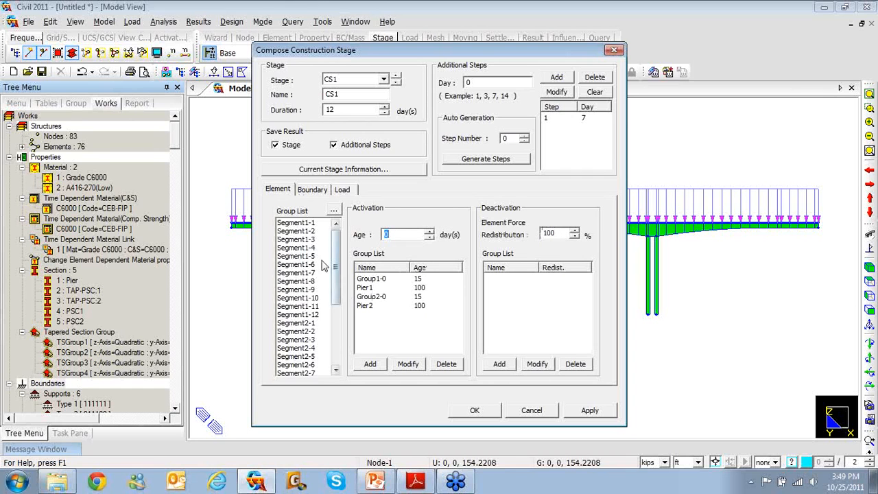
mouse_move(332, 264)
mouse_down()
mouse_move(335, 323)
mouse_move(337, 252)
mouse_up()
Examine the pier and pier-table element groups activated in stage CS1 and their ages.
click(371, 289)
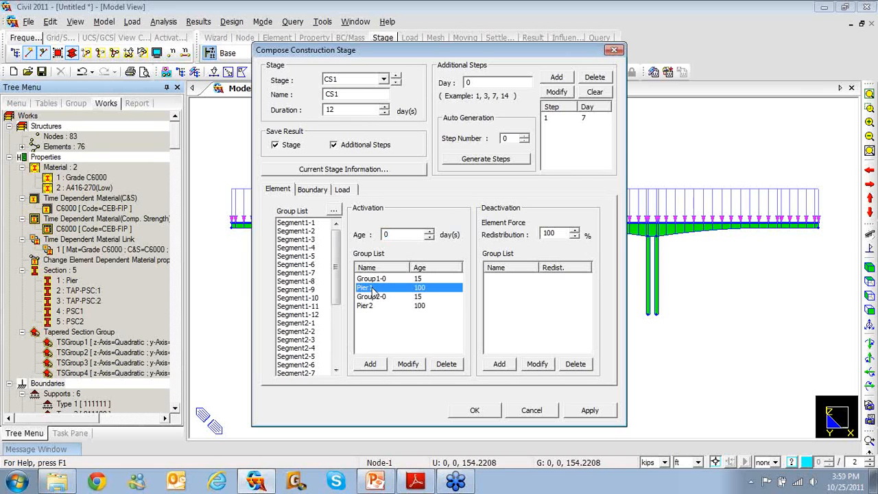
click(370, 309)
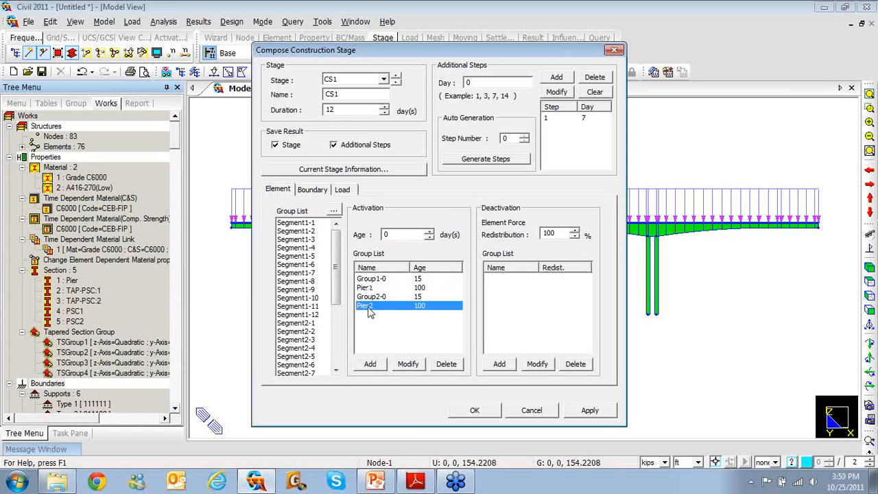
click(366, 289)
click(369, 306)
click(367, 288)
click(364, 307)
click(366, 280)
click(367, 297)
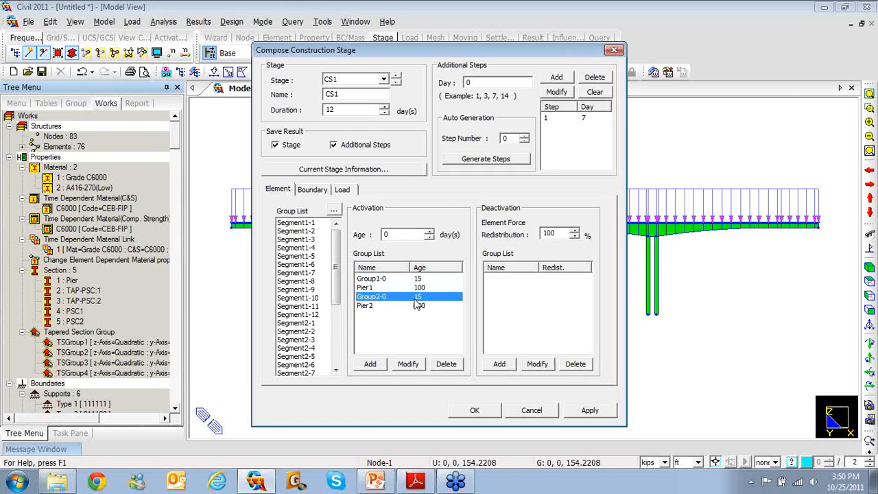
Examine the boundary groups and load groups activated in stage CS1, including the activation day of WC1.
click(312, 190)
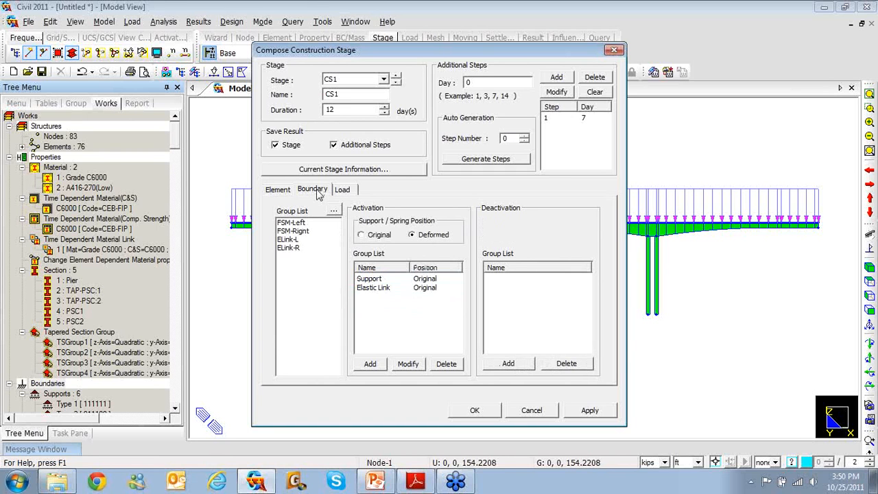
click(378, 287)
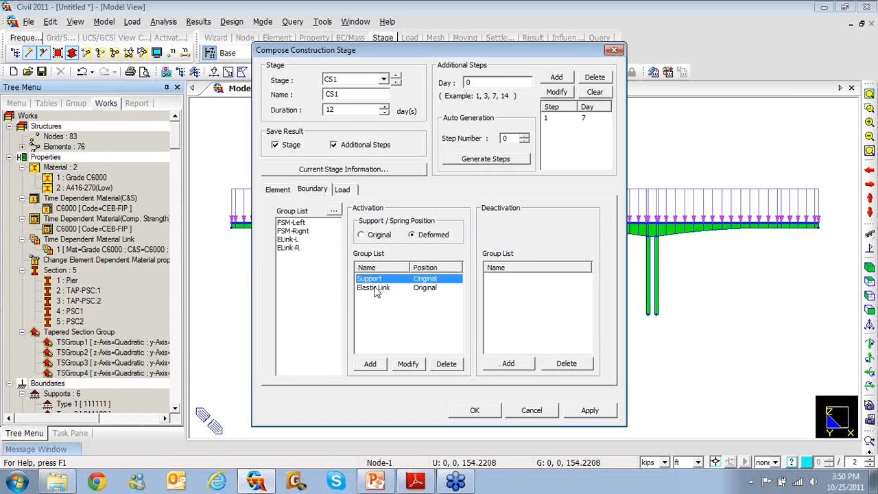
click(347, 194)
click(381, 279)
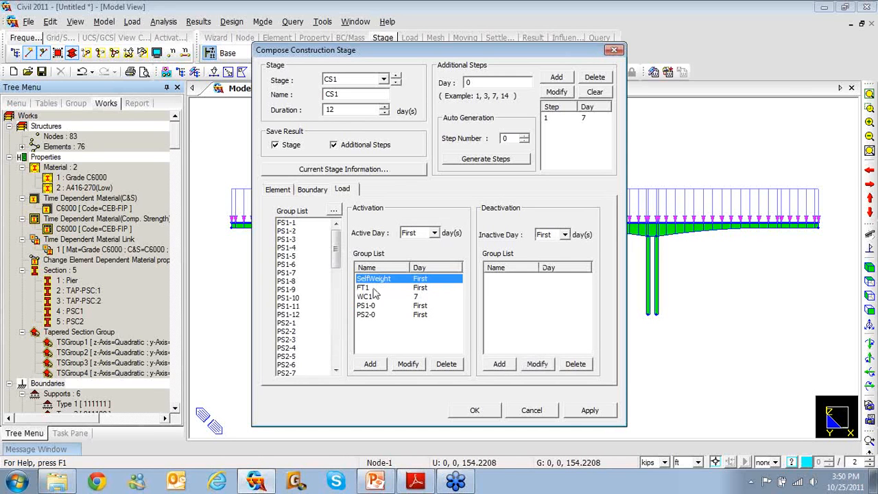
click(375, 288)
click(369, 297)
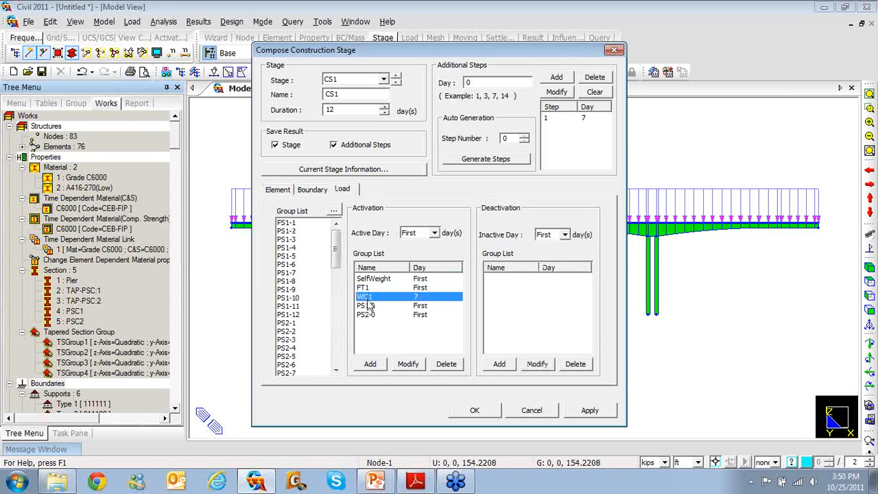
click(370, 306)
click(371, 315)
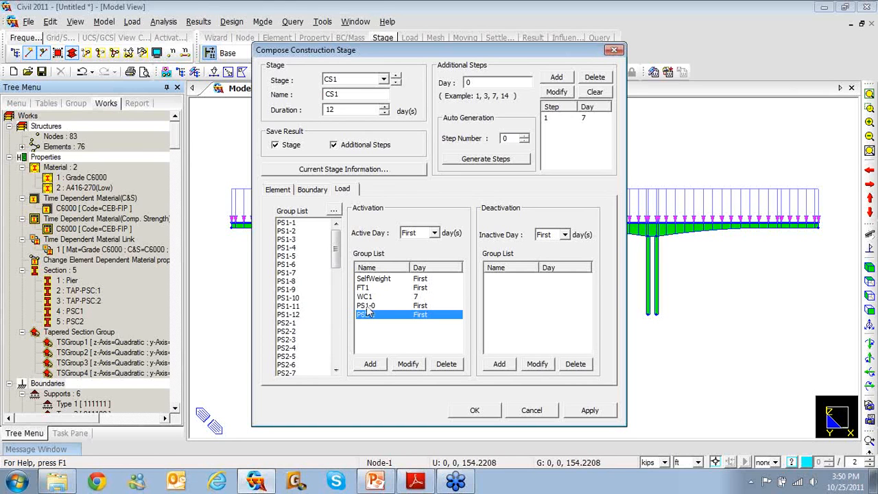
click(366, 297)
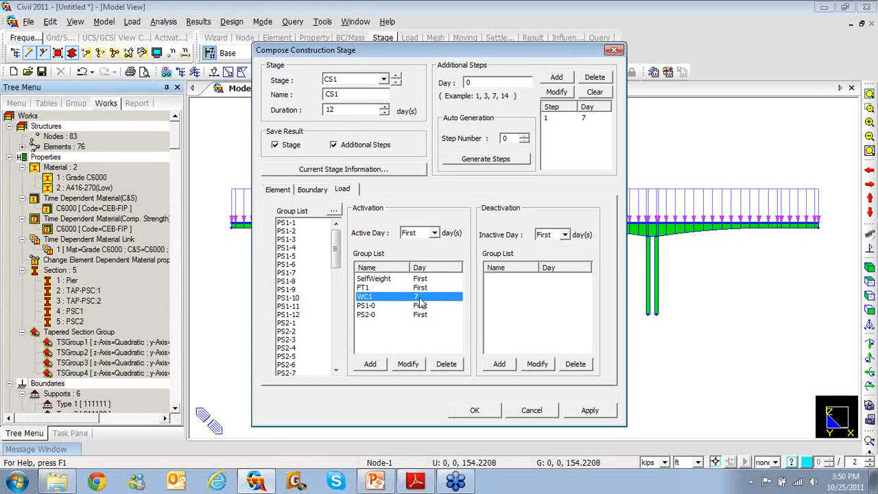
Review the element, boundary and load groups activated and deactivated in stage CS2.
click(397, 78)
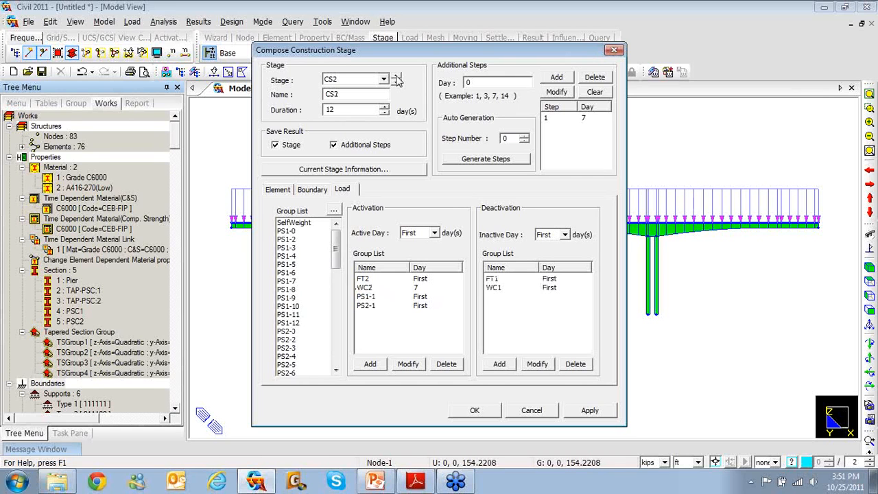
click(281, 190)
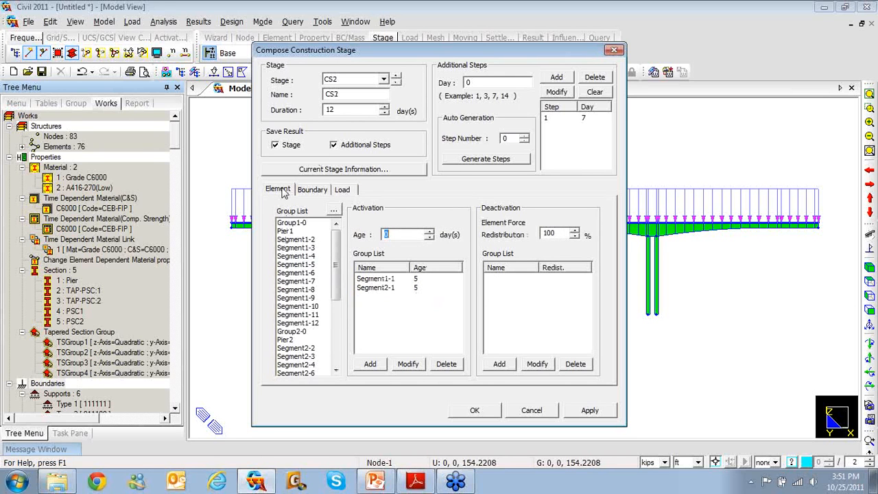
click(378, 281)
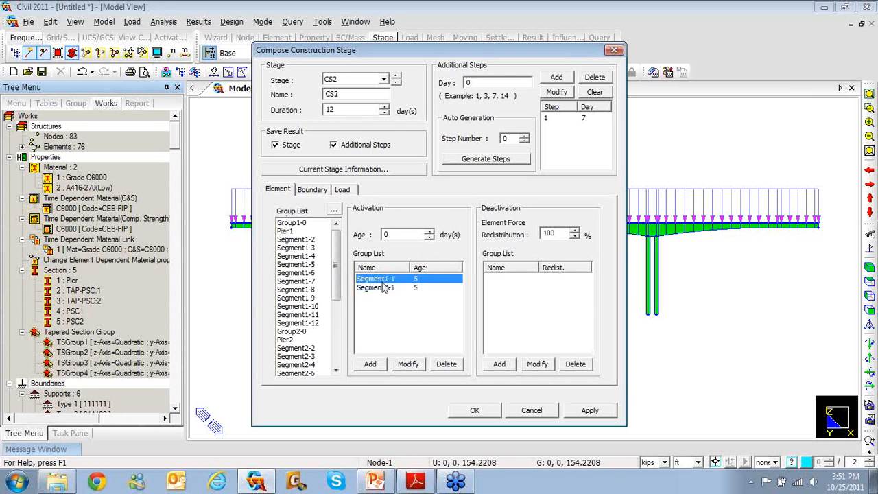
click(384, 288)
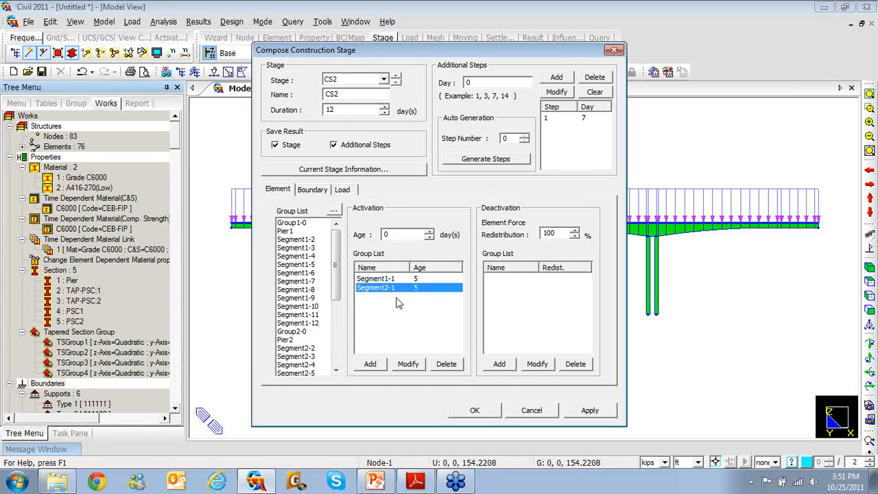
click(315, 191)
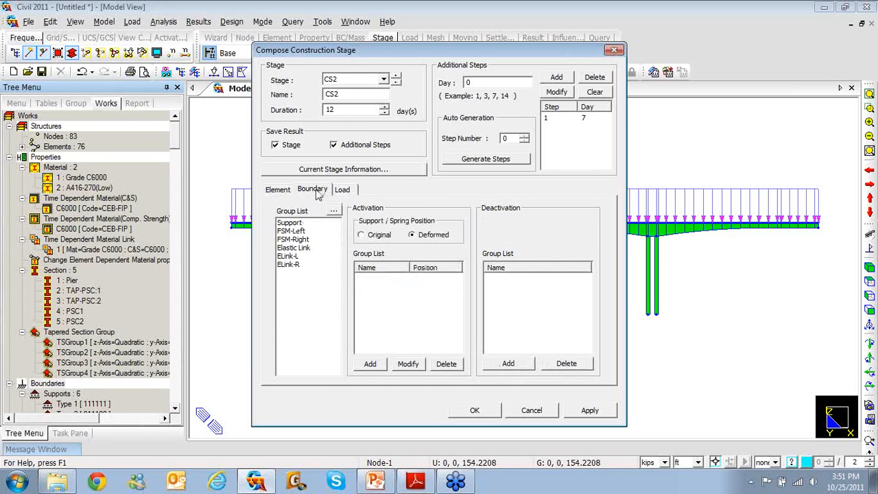
click(342, 190)
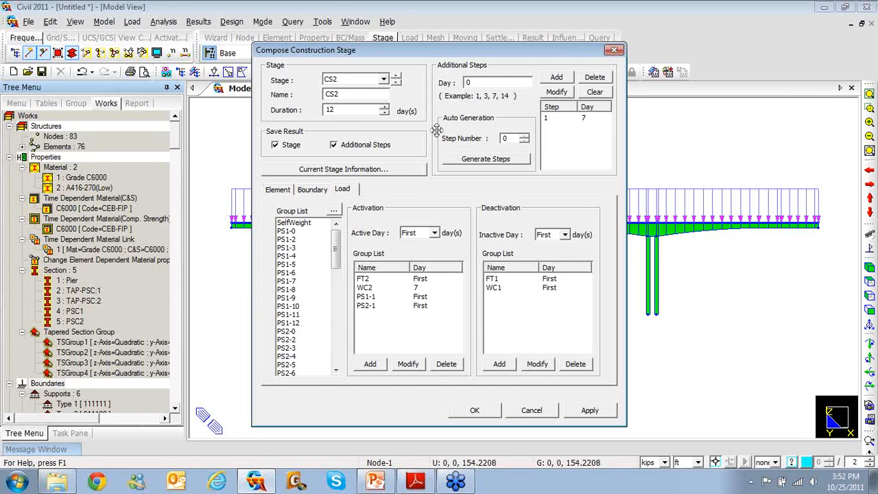
Go through the following stages up to CS14, checking their element groups and the load groups of CS14.
click(397, 77)
click(278, 189)
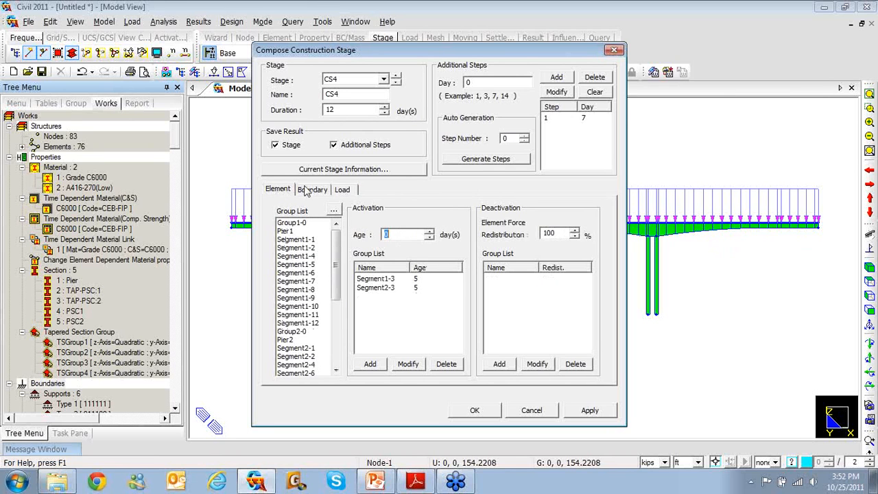
click(397, 80)
click(397, 80)
click(397, 79)
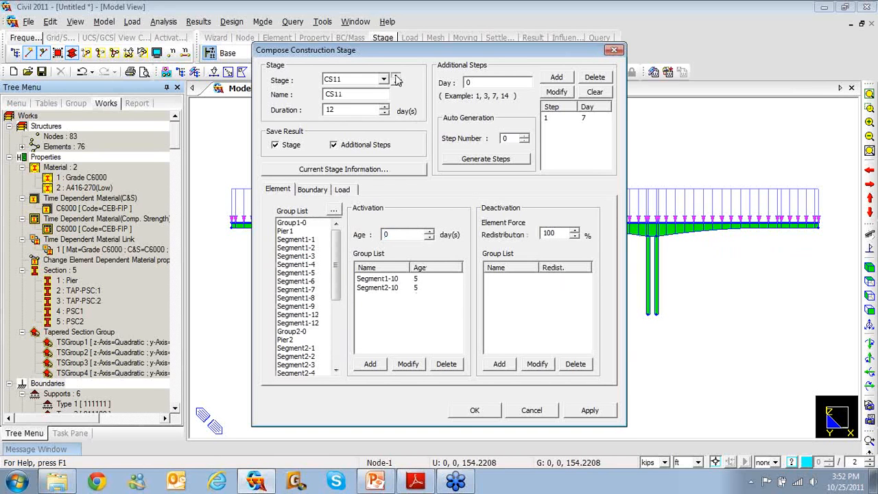
click(397, 78)
click(397, 78)
click(396, 79)
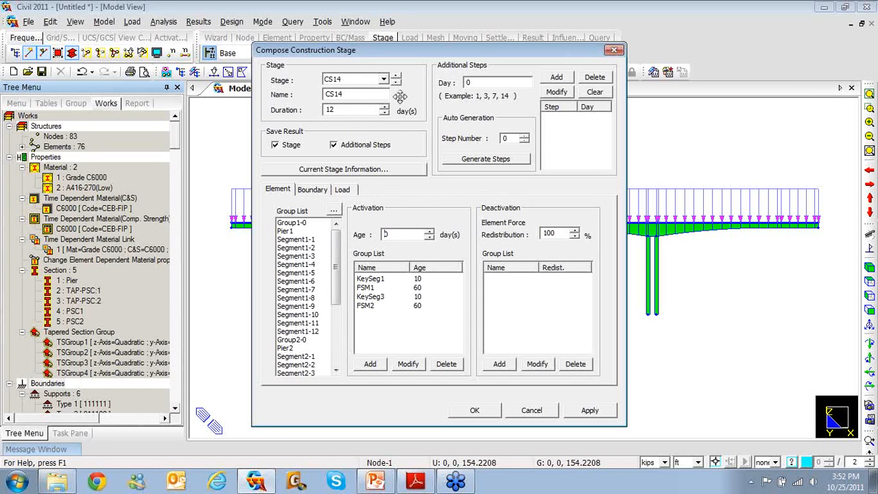
click(342, 190)
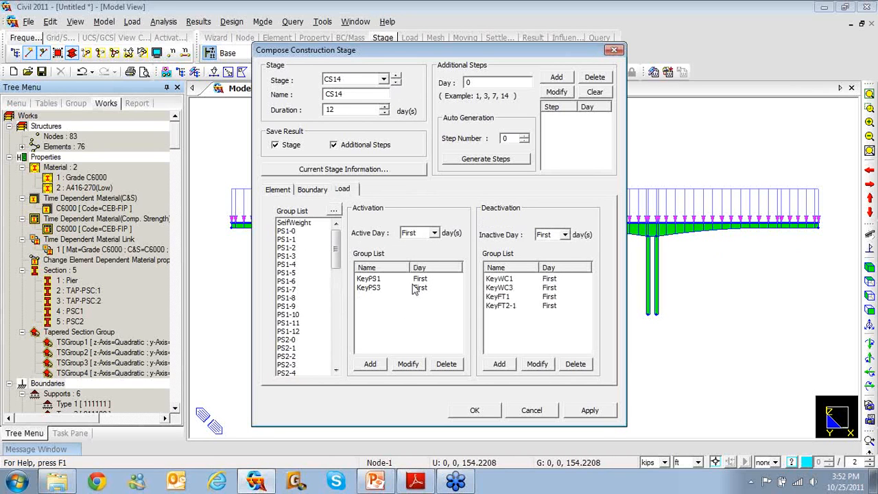
Set the duration of the final construction stage, CS16, to 10000 days.
click(397, 78)
double_click(397, 77)
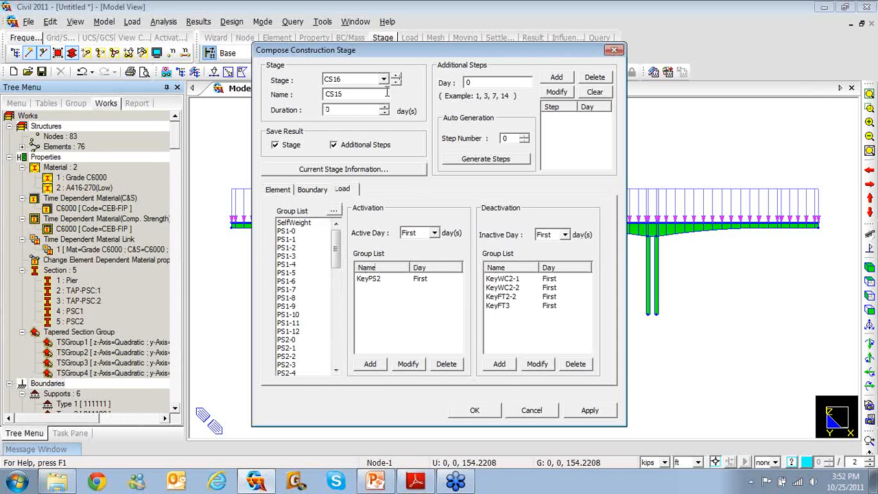
double_click(346, 111)
text(10000)
Activate the SDL load group on the first day of stage CS16 and save the stage definition.
drag(336, 248, 337, 347)
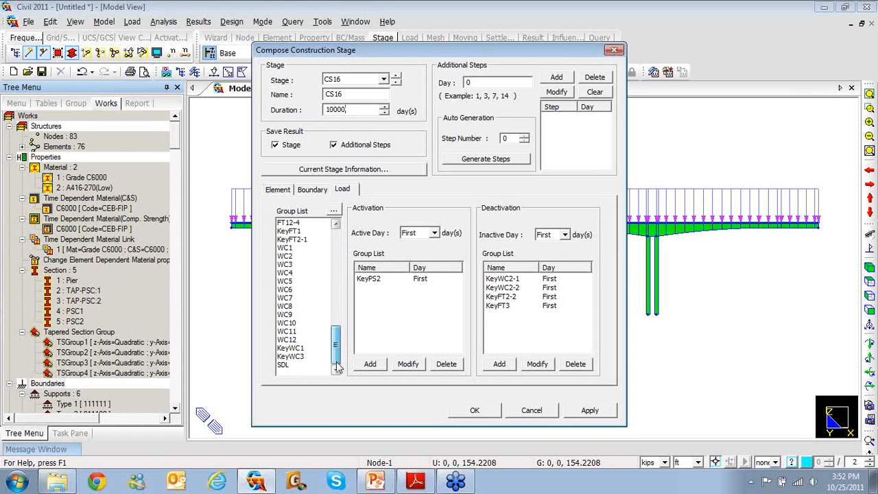
click(290, 367)
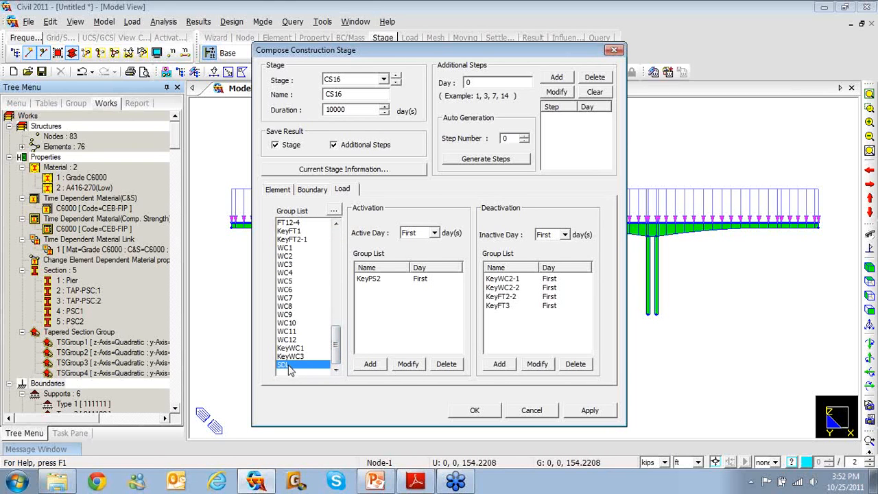
click(370, 363)
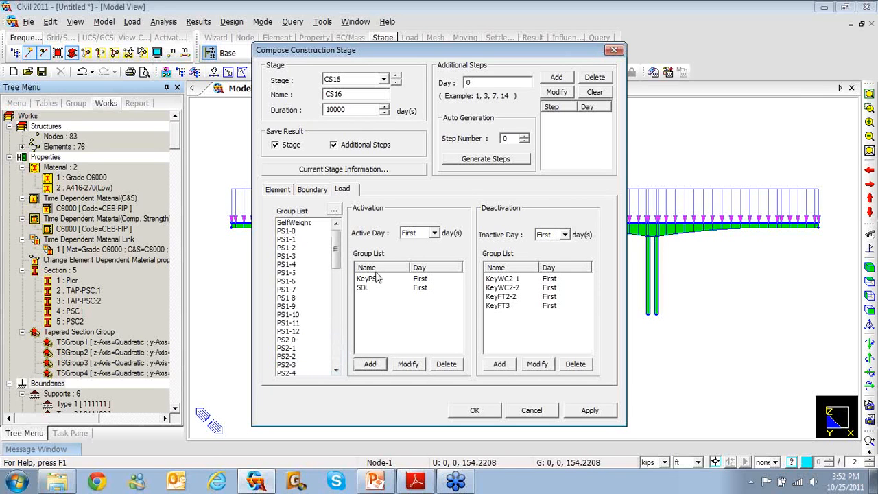
click(475, 412)
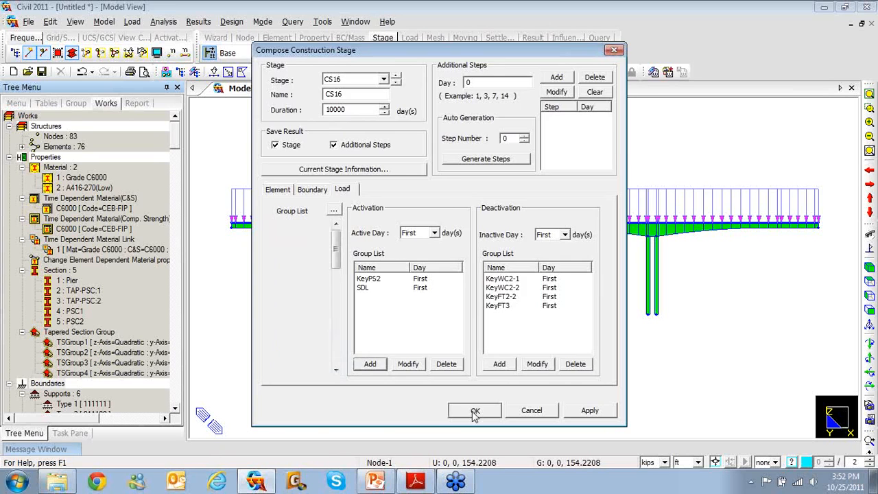
scroll(498, 225, down, 2)
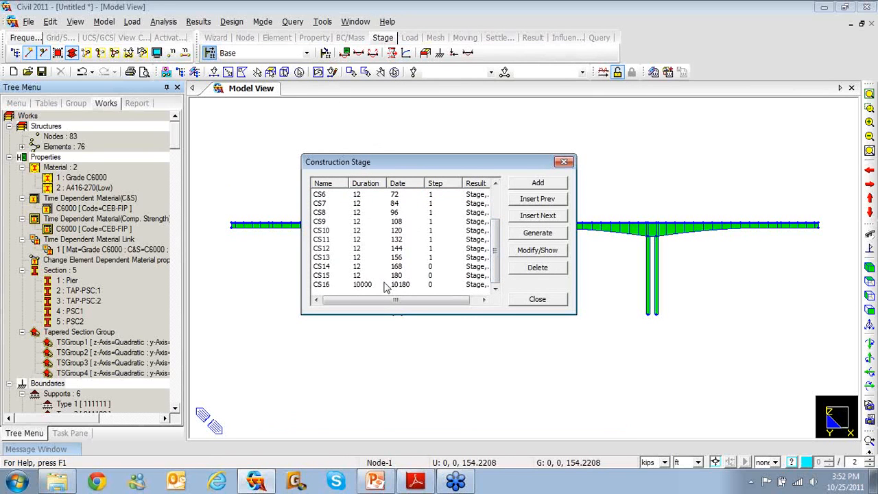
click(515, 302)
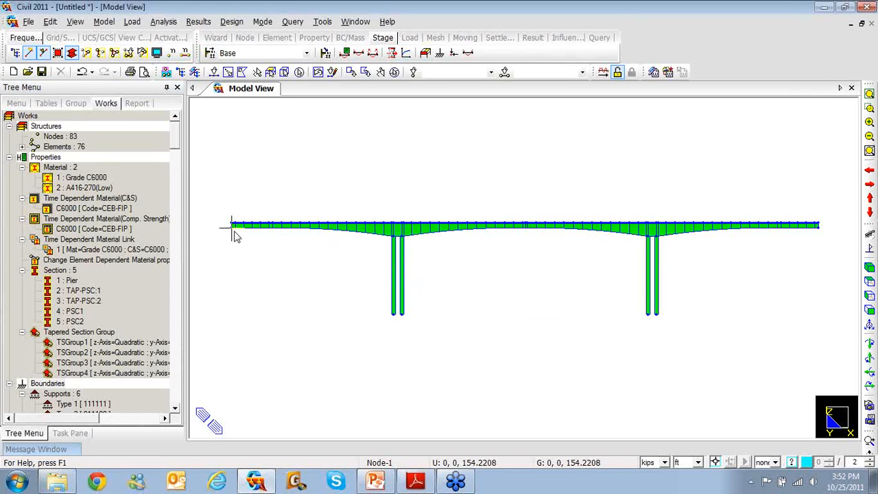
Open the construction stage analysis control data and accept the time dependent effect settings with creep, shrinkage and tendon losses included.
click(163, 21)
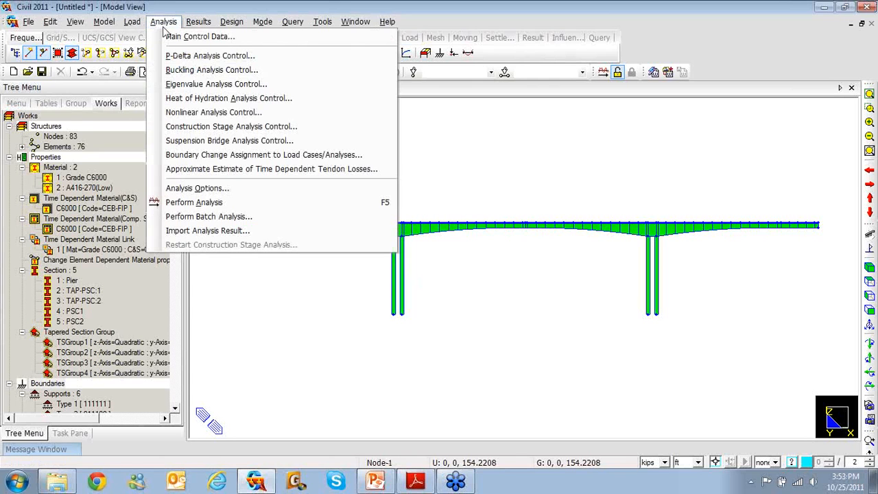
click(187, 129)
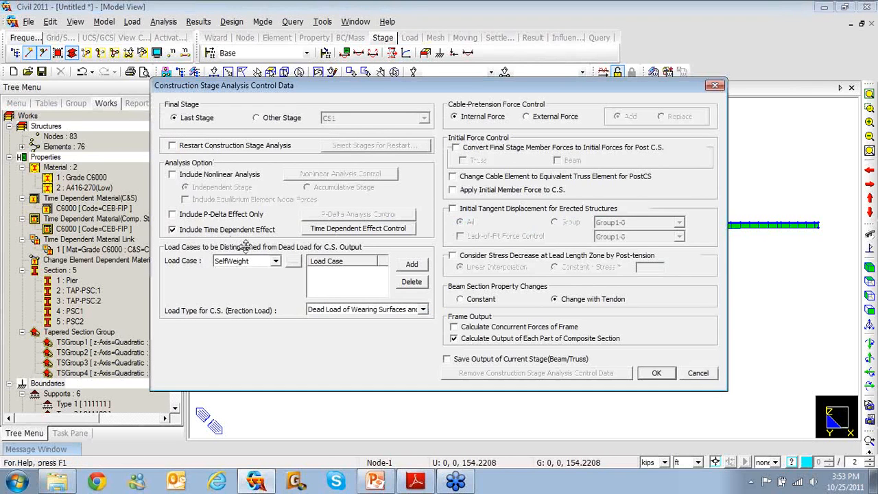
click(319, 230)
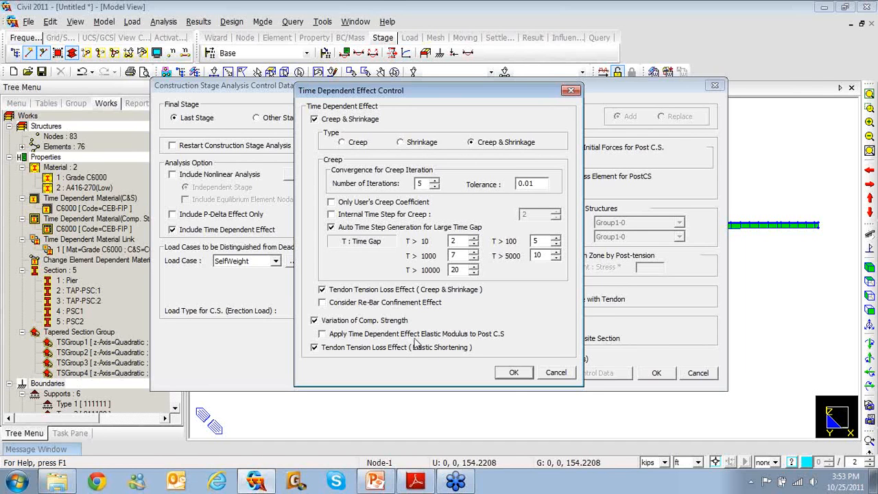
click(523, 374)
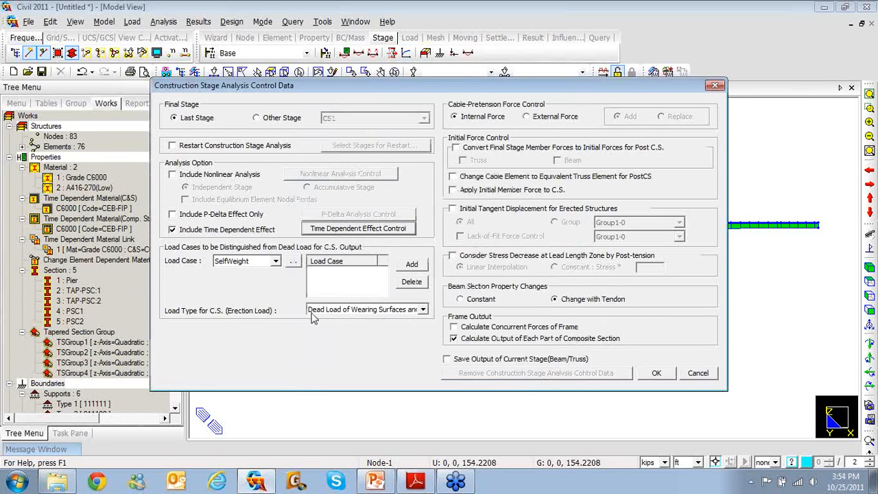
Enable initial tangent displacement for all erected structures and saving of the current stage's beam/truss output, and accept the analysis control data.
click(451, 210)
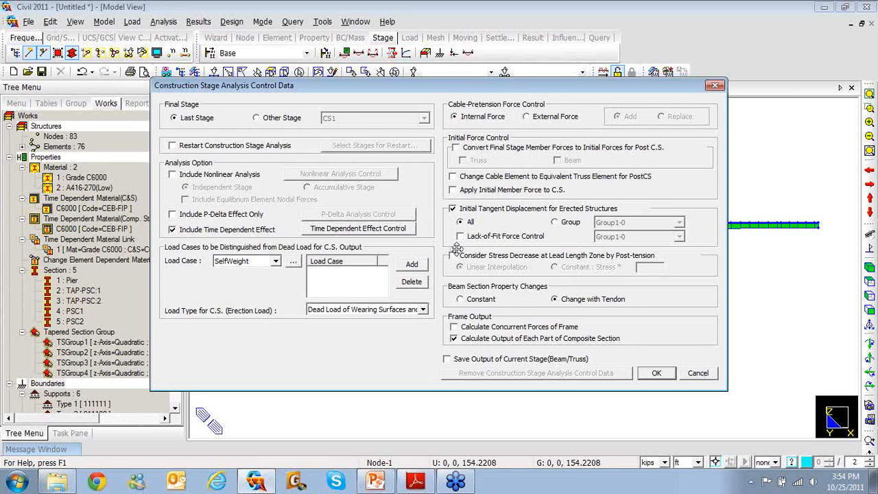
click(447, 362)
click(656, 374)
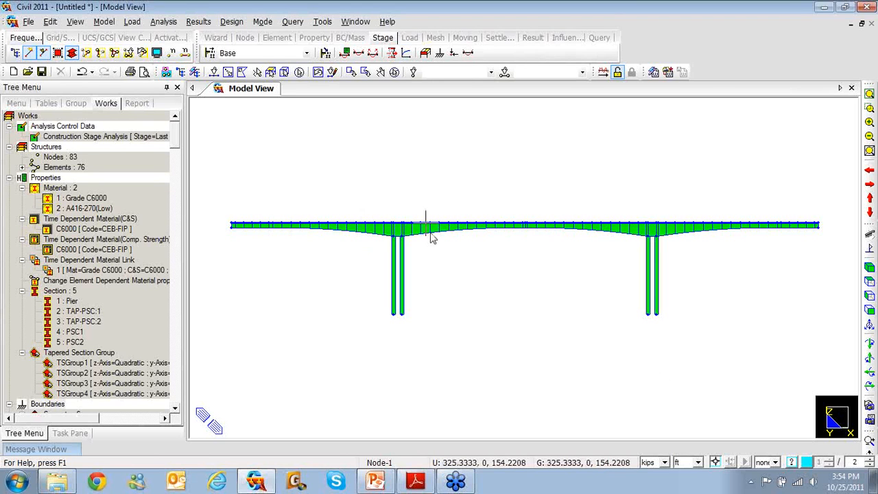
Run the analysis, saving the model as test1 in the FCM folder.
click(602, 76)
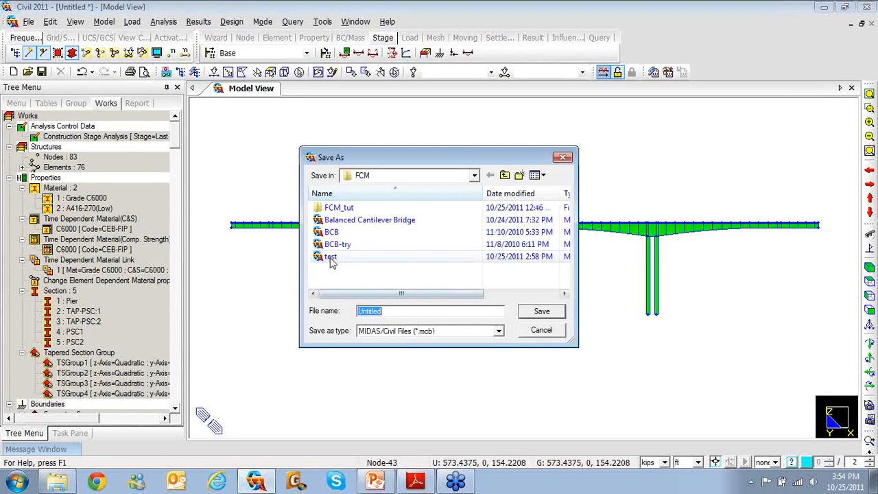
click(330, 258)
click(422, 312)
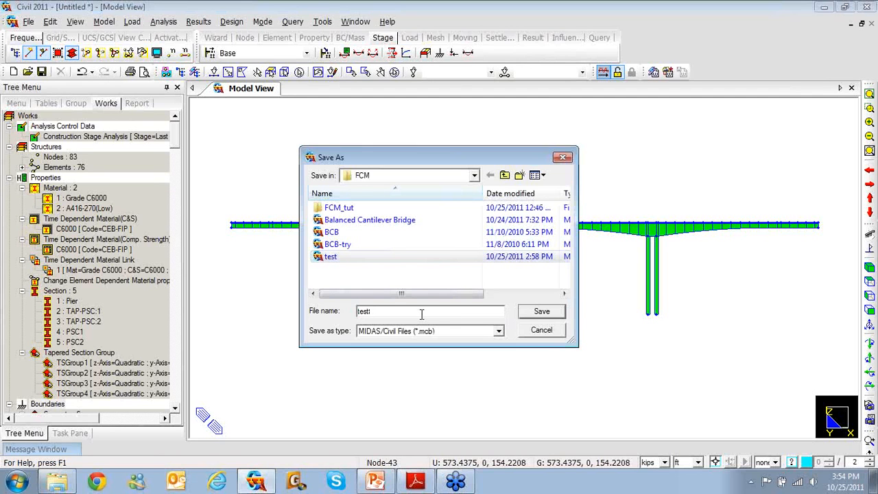
text(1)
click(549, 313)
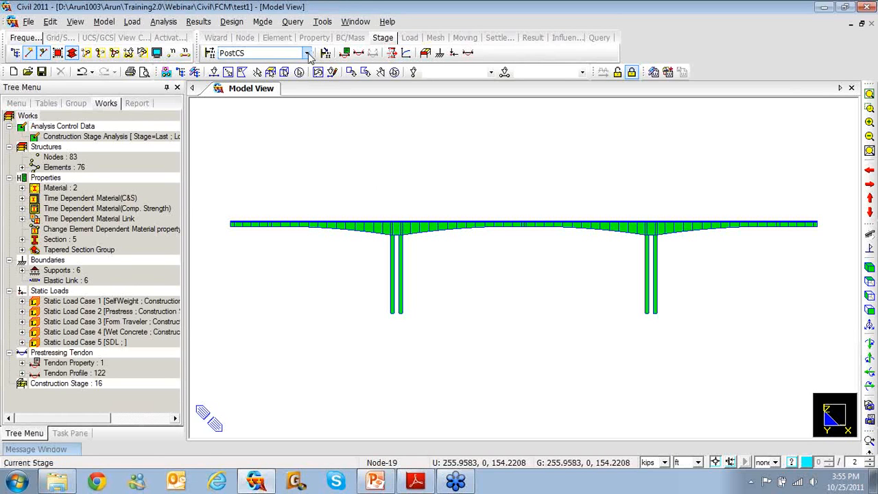
Switch the displayed construction stage to CS1 and open the displacement contour results.
click(307, 53)
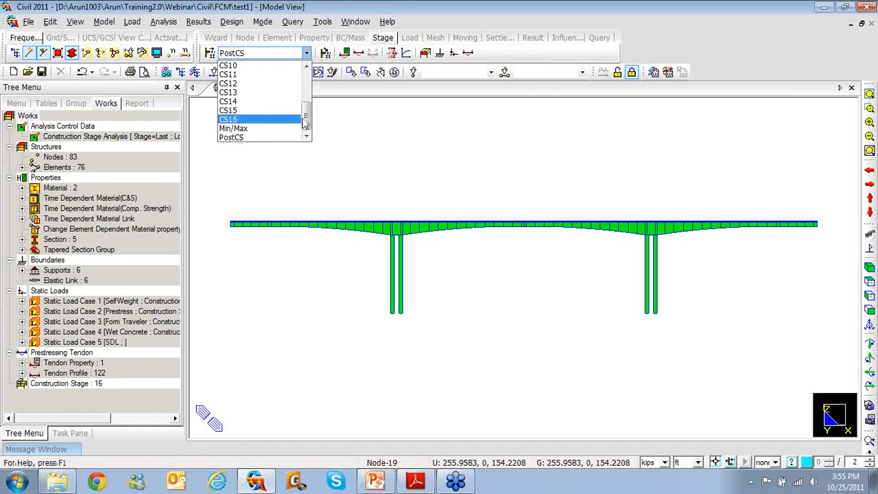
scroll(302, 122, up, 3)
click(290, 67)
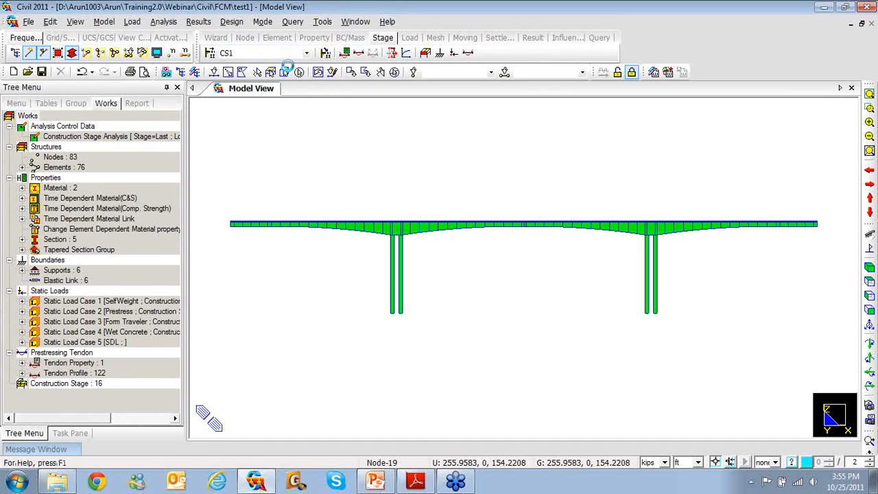
right_click(289, 136)
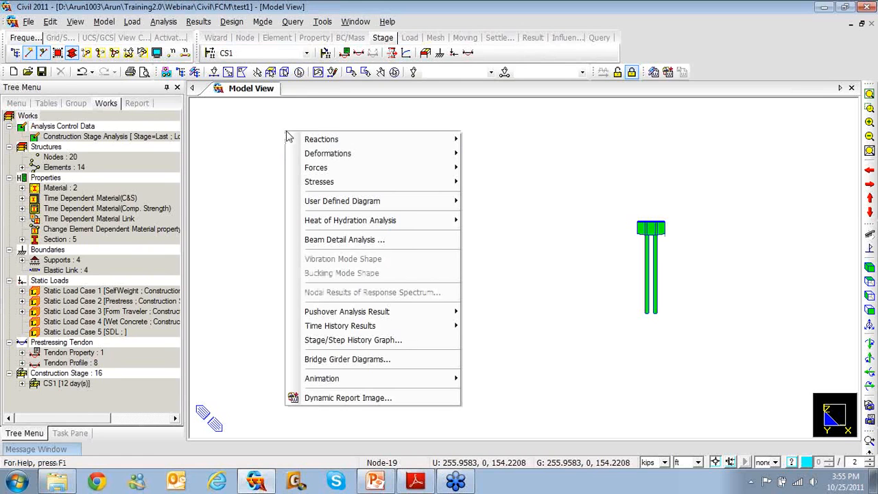
mouse_move(299, 157)
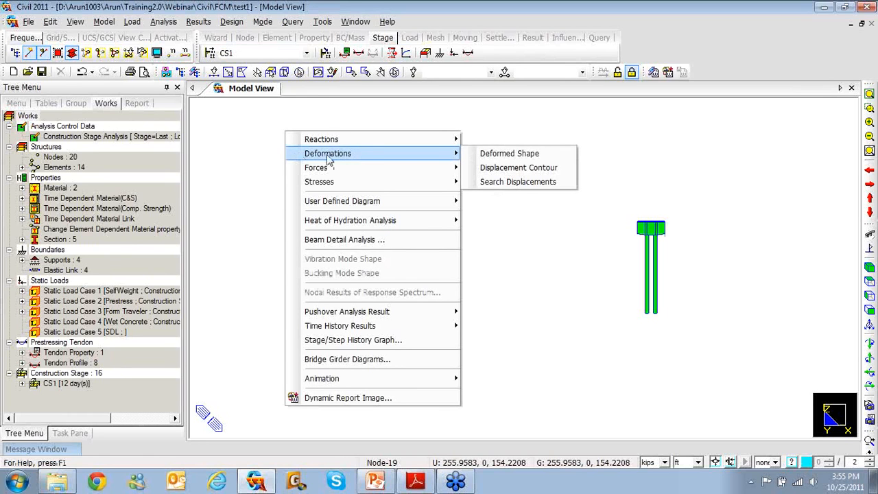
click(505, 168)
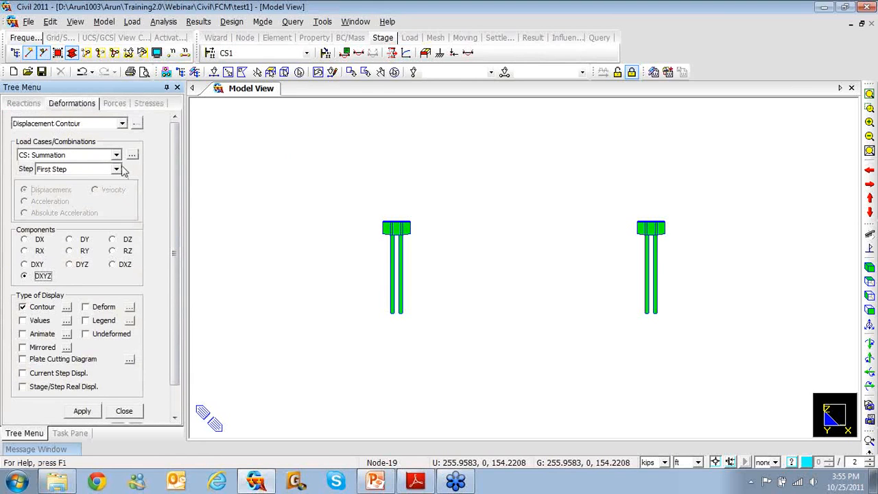
Choose the CS: Summation load case and Last Step for the displacement contour after checking the available load cases and steps.
click(116, 155)
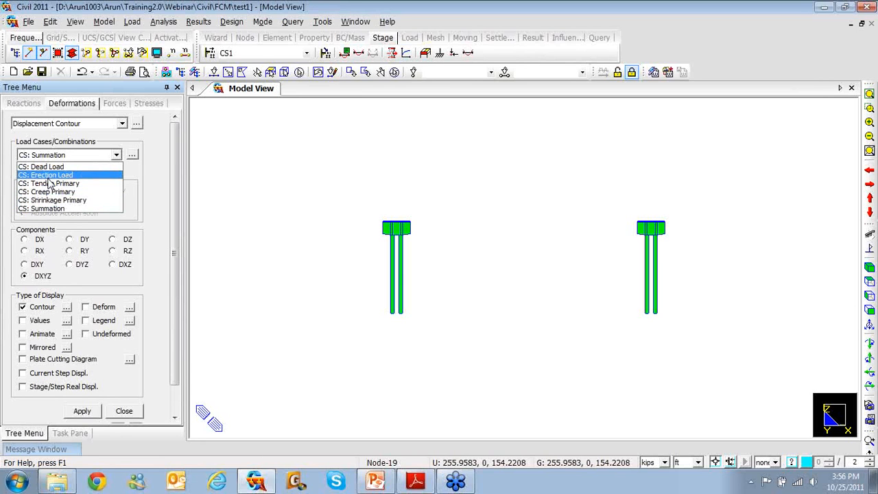
click(47, 207)
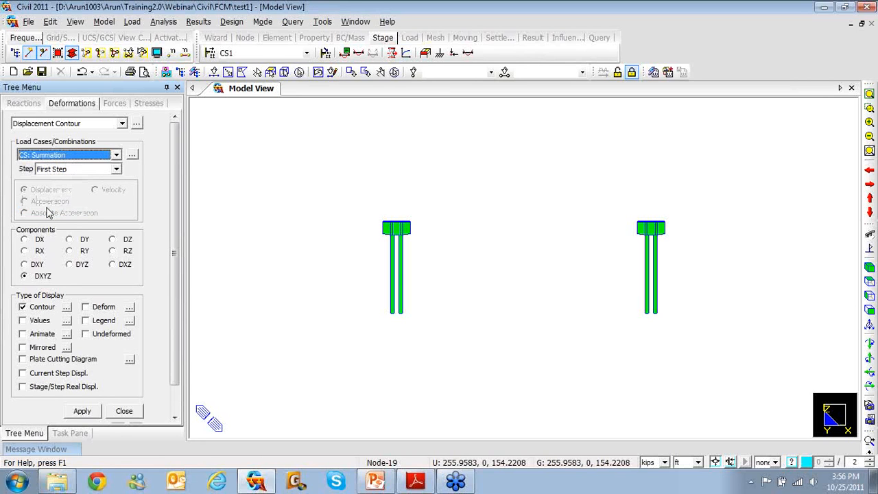
click(118, 171)
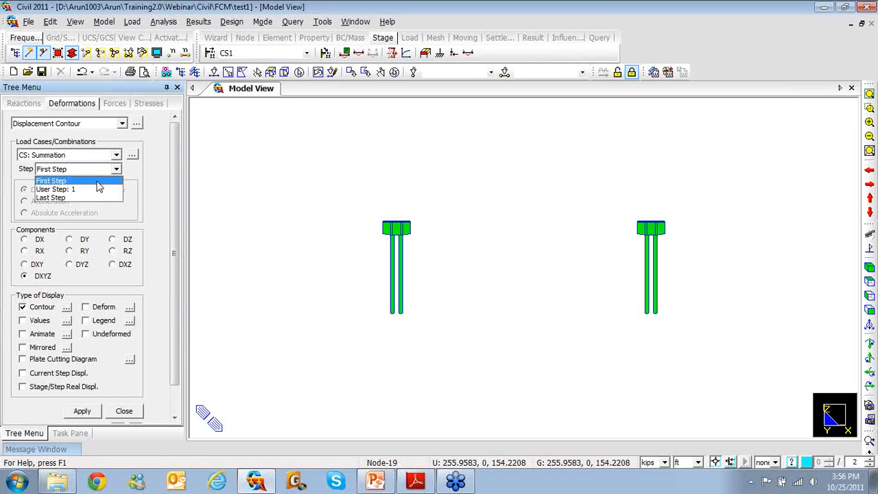
click(91, 190)
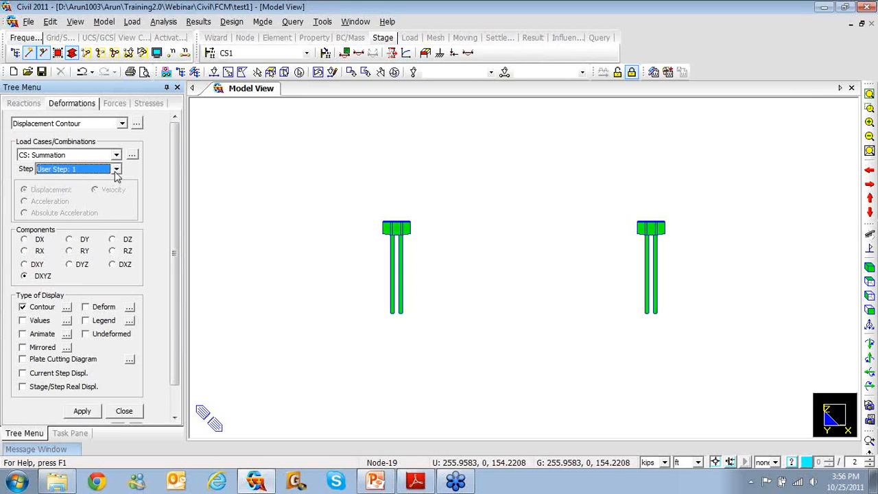
click(117, 169)
click(101, 198)
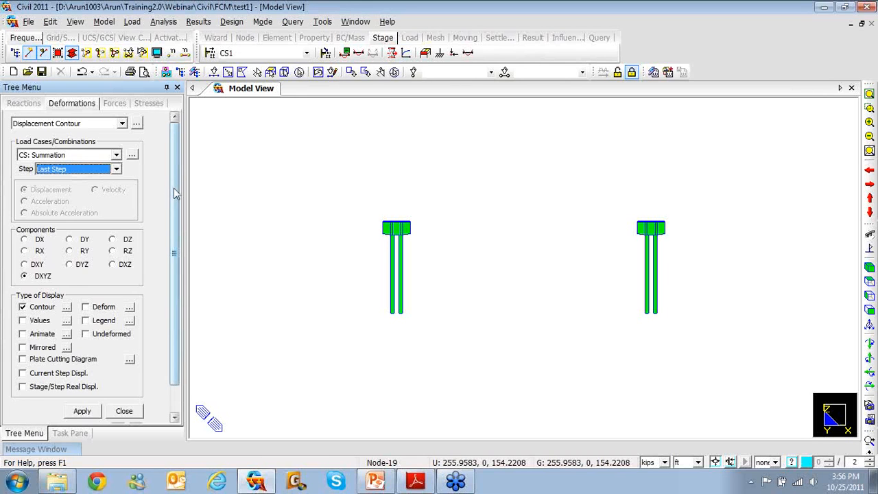
Add the deformed shape and legend to the CS1 displacement contour and apply the display.
drag(174, 191, 176, 226)
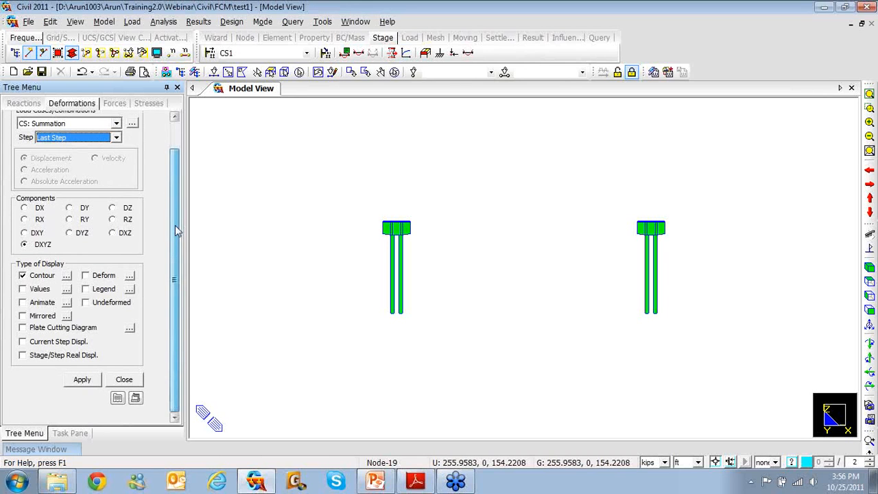
click(86, 276)
click(85, 289)
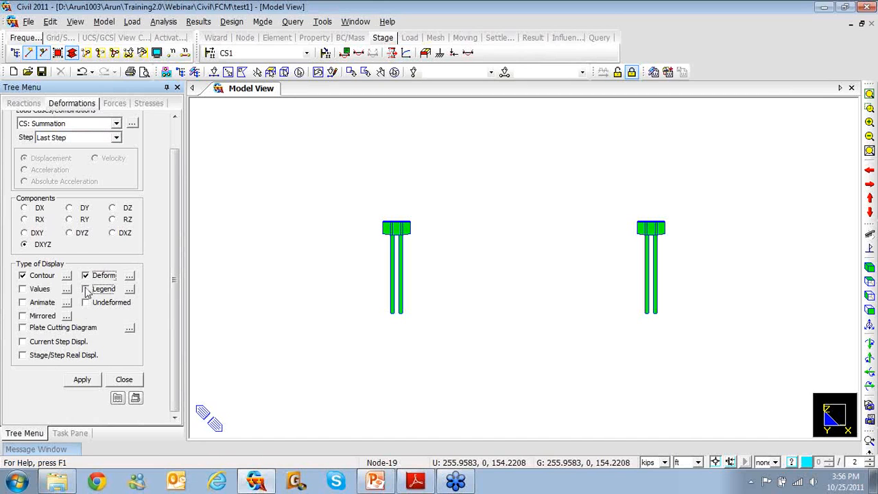
click(83, 381)
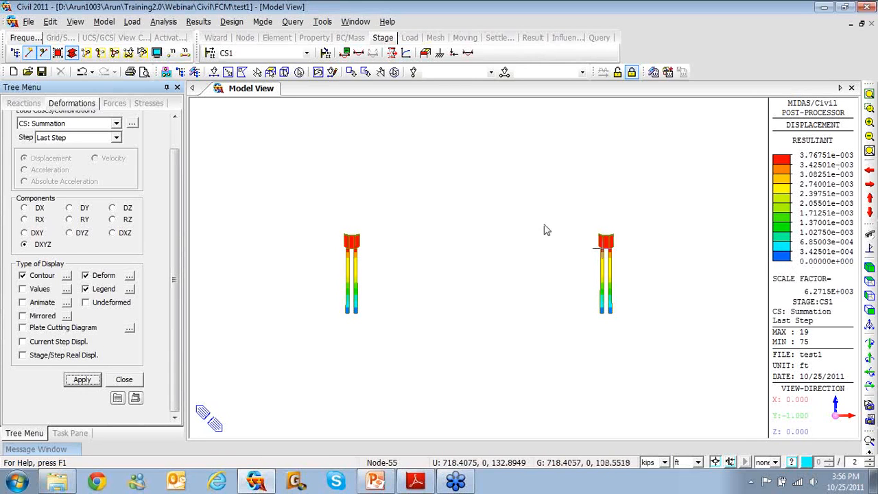
Set the deformation scale factor to 0.5 and apply it to the displacement contour.
click(130, 275)
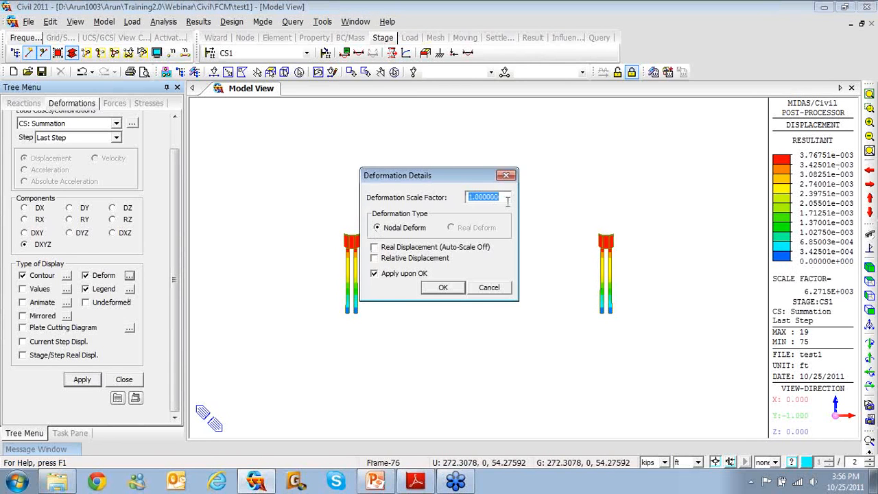
text(0.5)
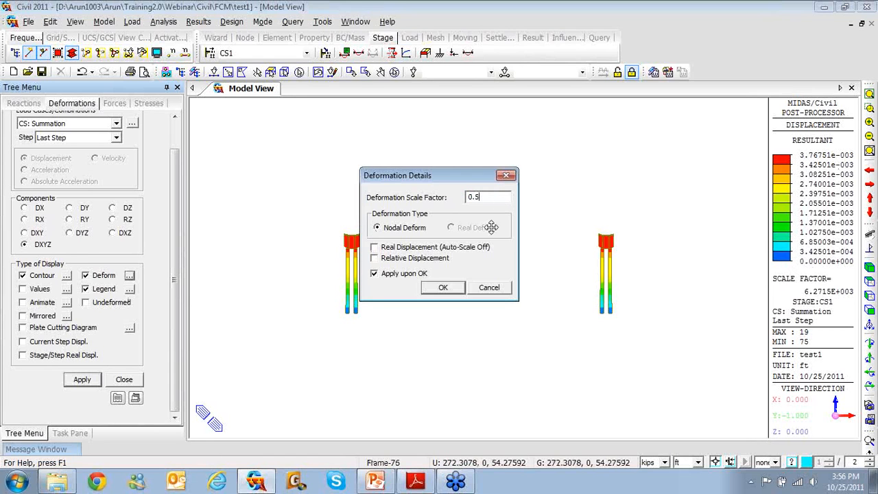
click(445, 288)
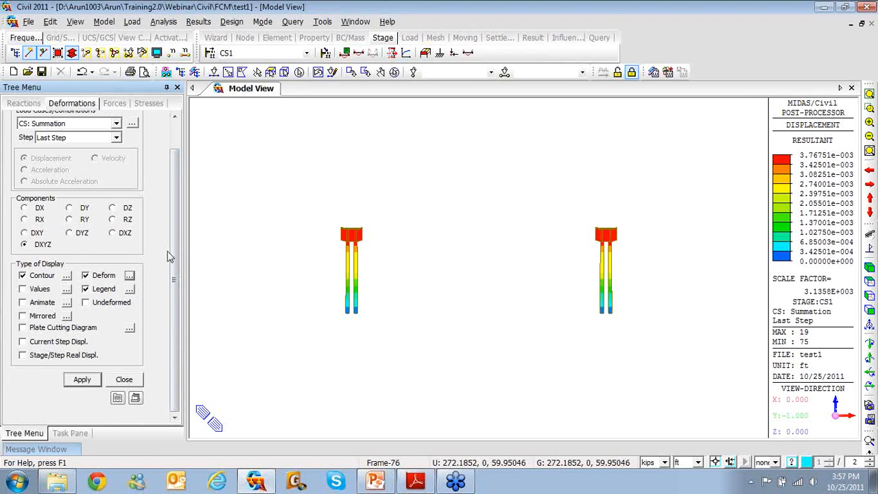
Switch to construction stage CS2 and display its summation displacement contour at User Step: 1.
click(307, 54)
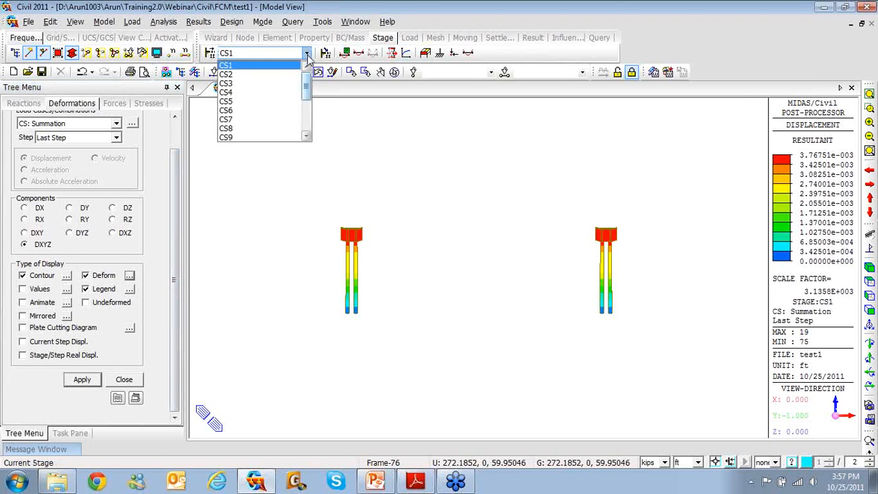
click(278, 64)
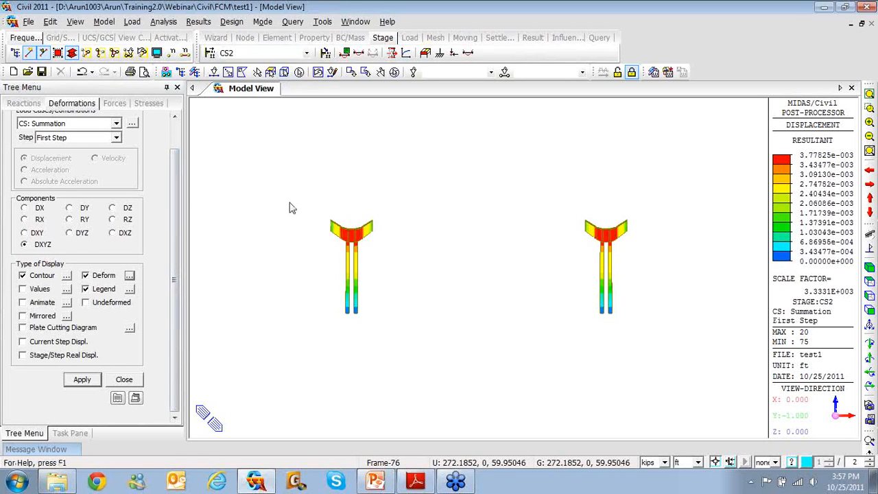
key(Down)
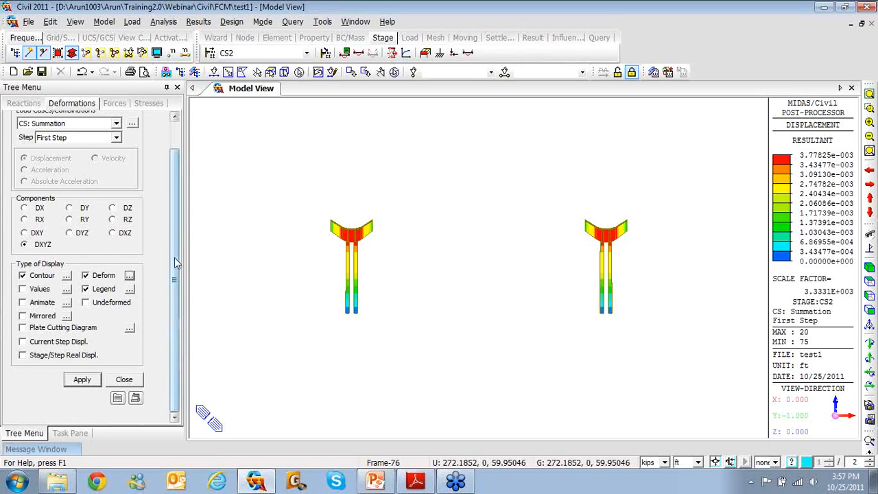
drag(179, 262, 178, 215)
click(116, 169)
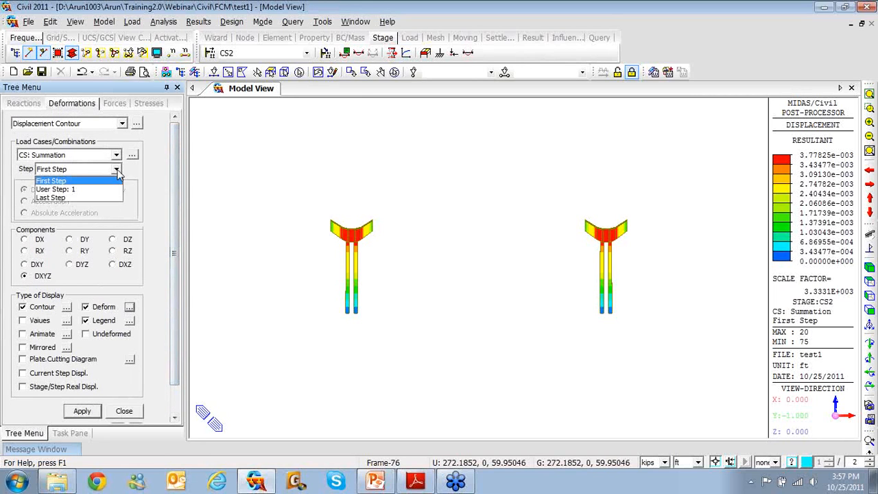
click(55, 189)
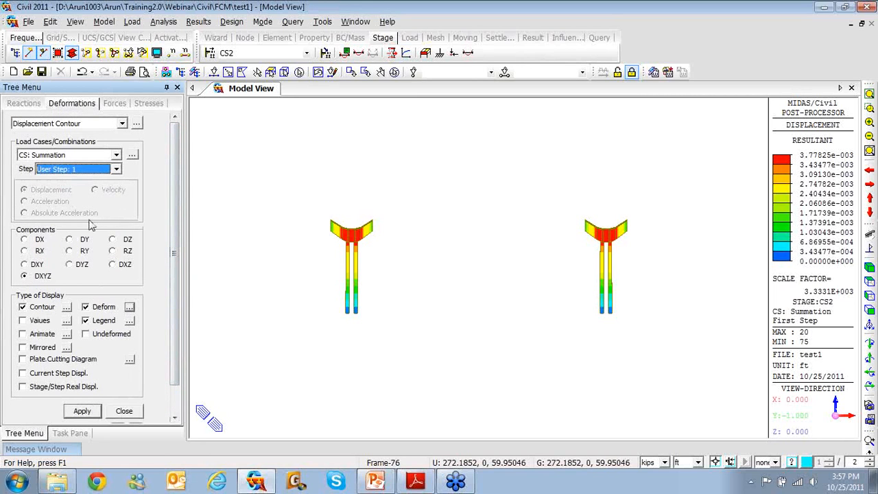
click(82, 411)
Display the CS2 displacement contour at Last Step and examine the deformed cantilever ends.
click(116, 168)
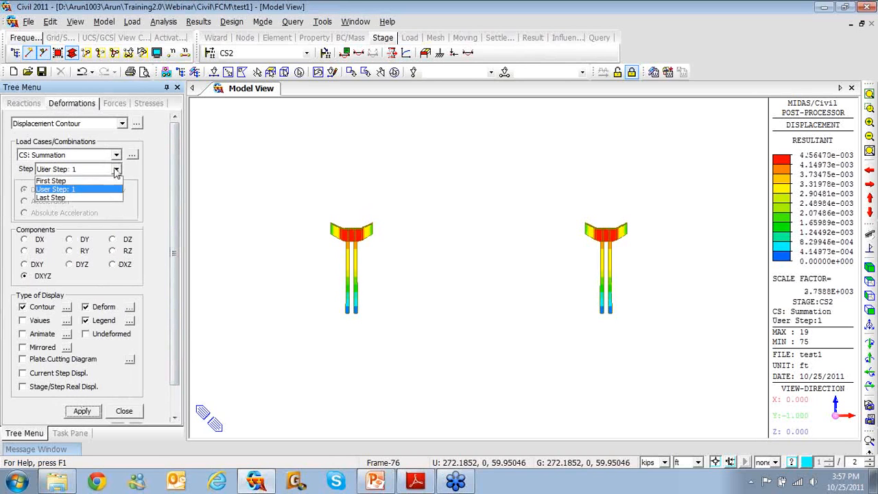
click(96, 199)
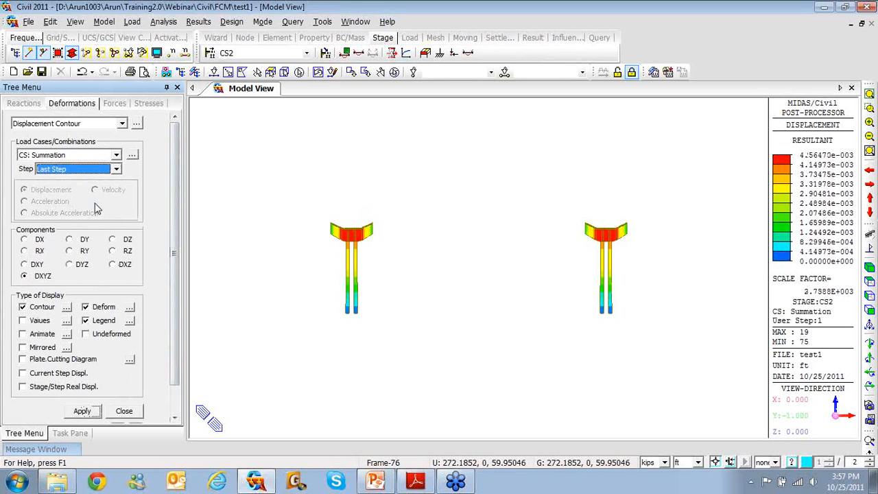
click(88, 412)
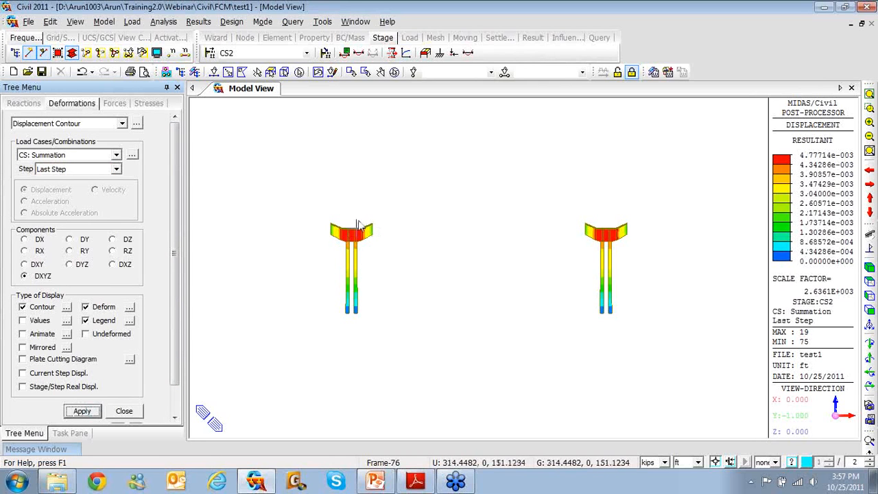
mouse_move(371, 229)
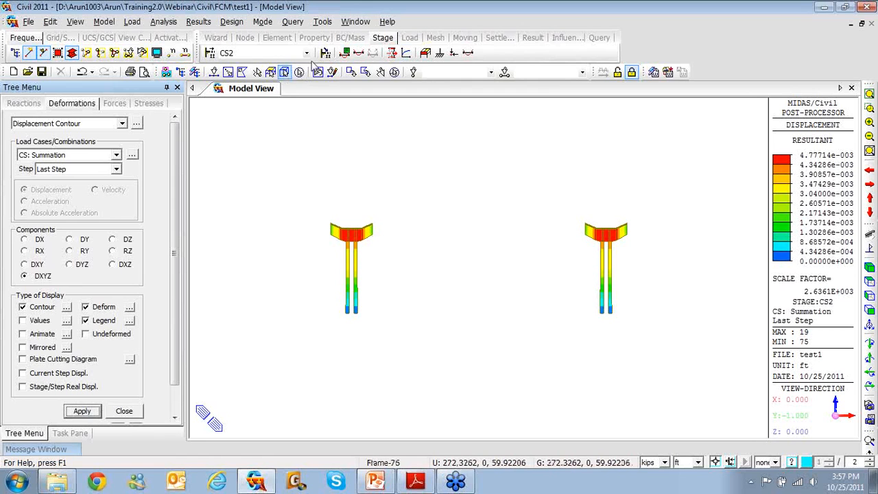
Step through the following construction stages up to CS5 and display its displacement contour at Last Step.
click(307, 54)
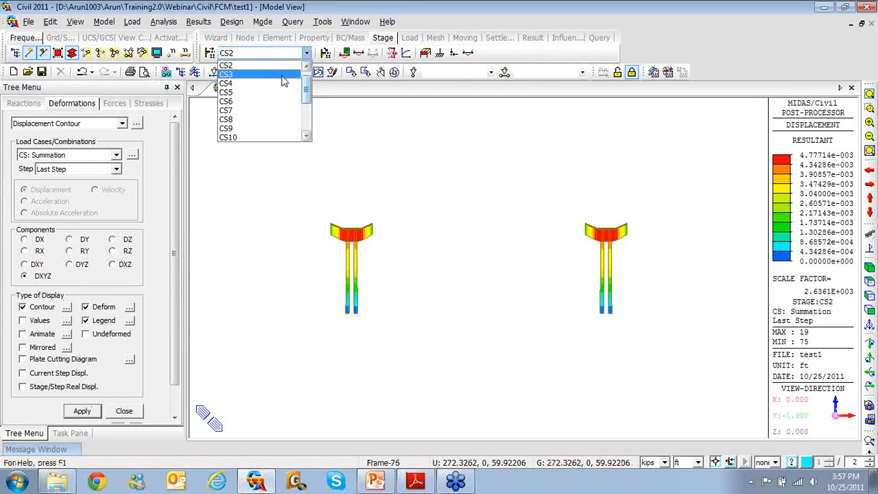
click(286, 73)
key(Down)
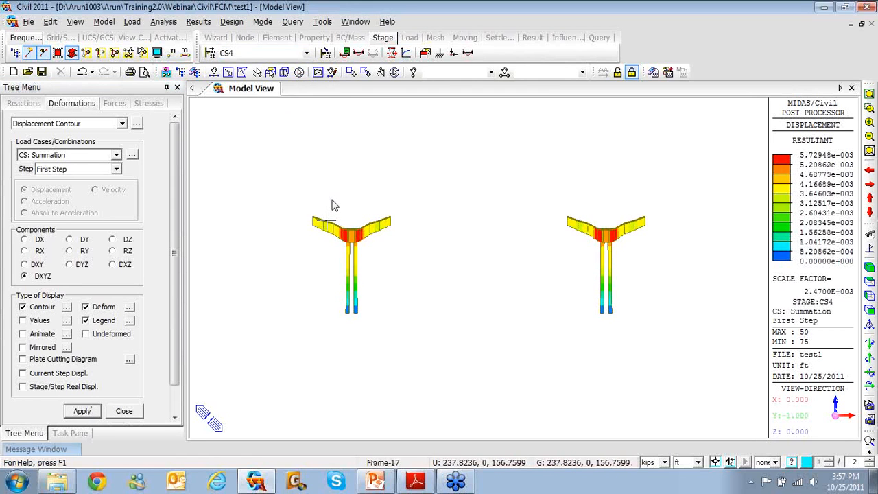
click(116, 170)
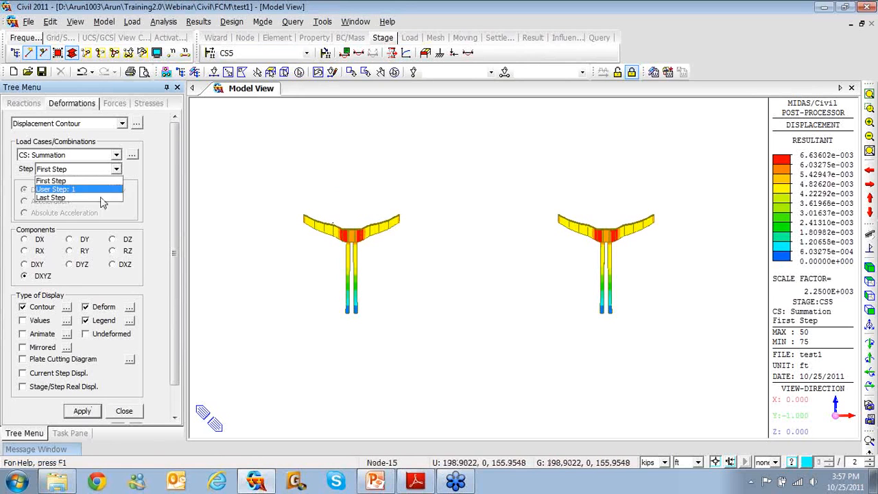
click(101, 205)
click(83, 411)
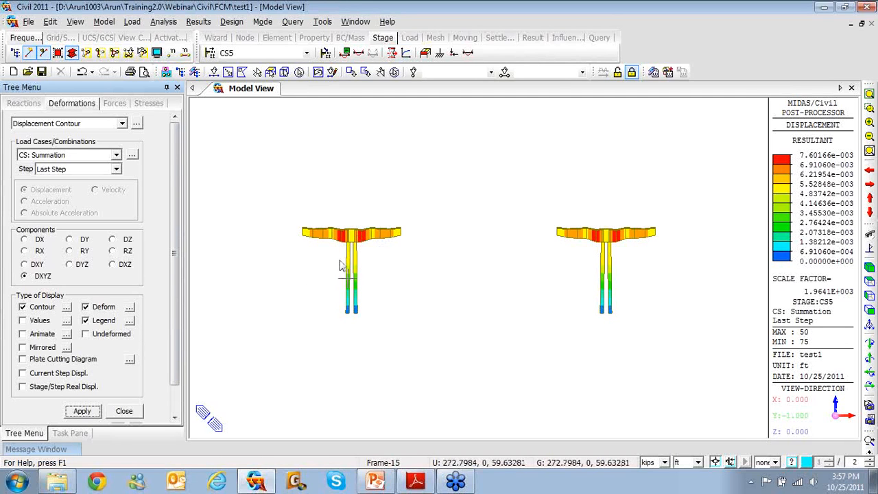
Enable Stage/Step Real Displ. for the displacement contour, apply it to CS5, and step through the following stages up to CS8.
click(22, 387)
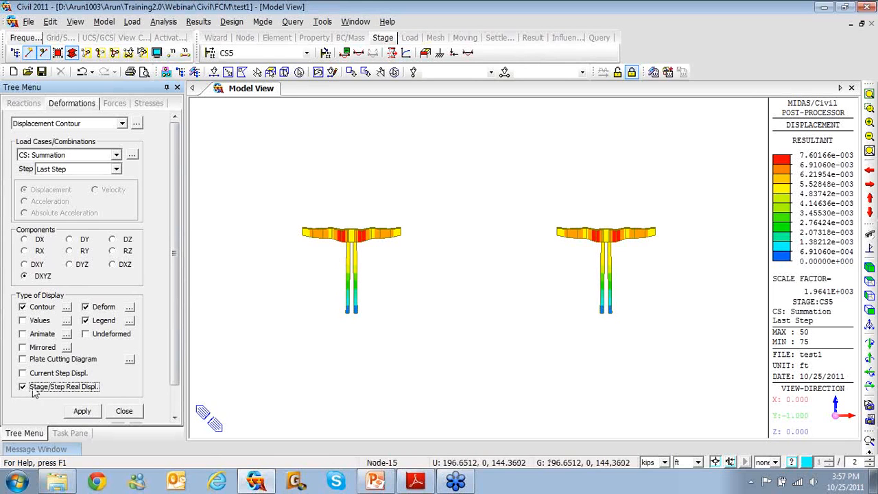
click(82, 411)
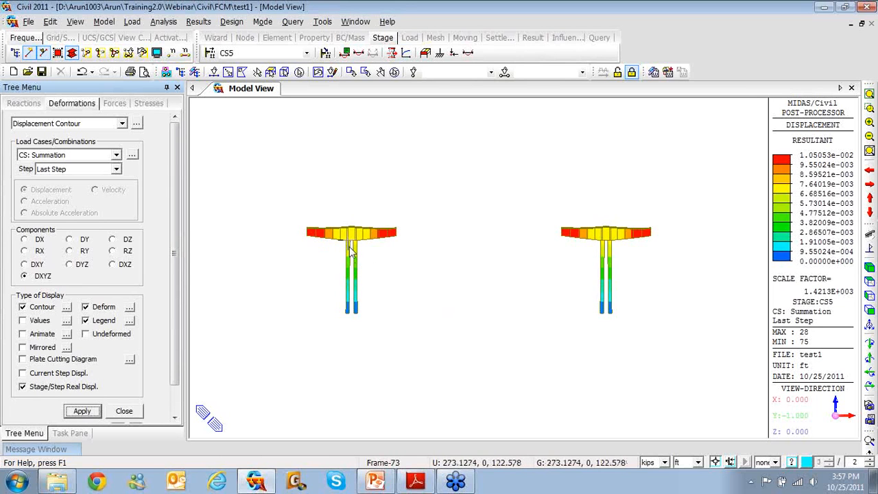
click(289, 53)
click(272, 83)
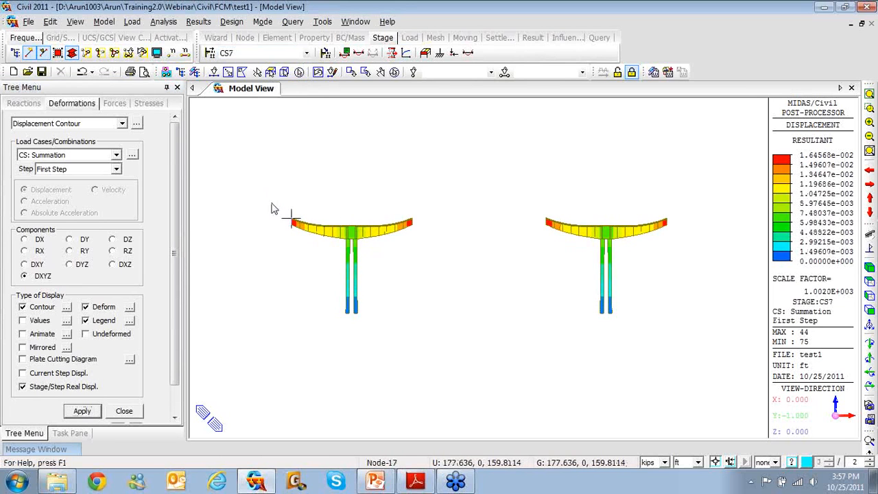
key(Down)
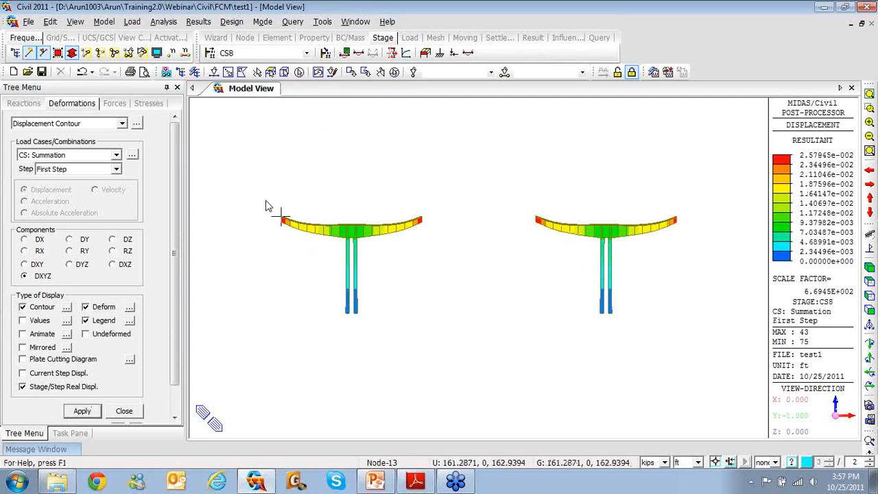
Display the CS8 real displacement contour at Last Step.
click(116, 169)
click(54, 189)
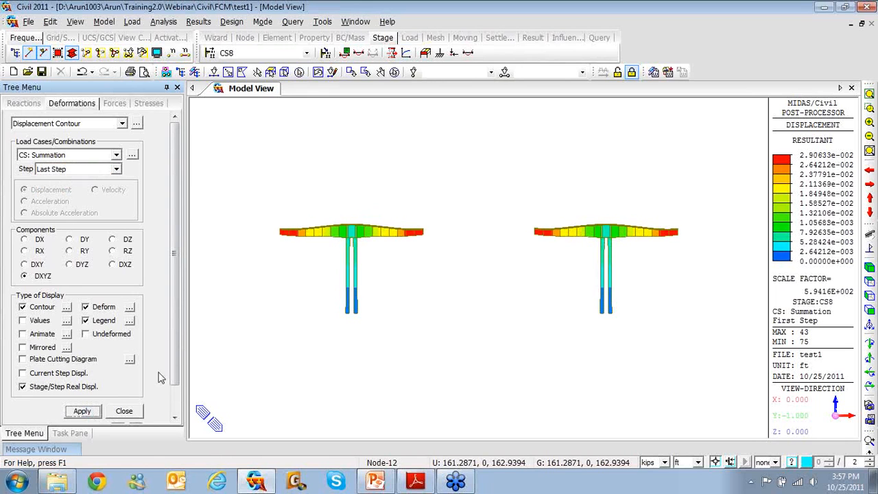
click(86, 412)
Switch to construction stage CS13 and step through the real displacement contours up to CS16.
click(306, 52)
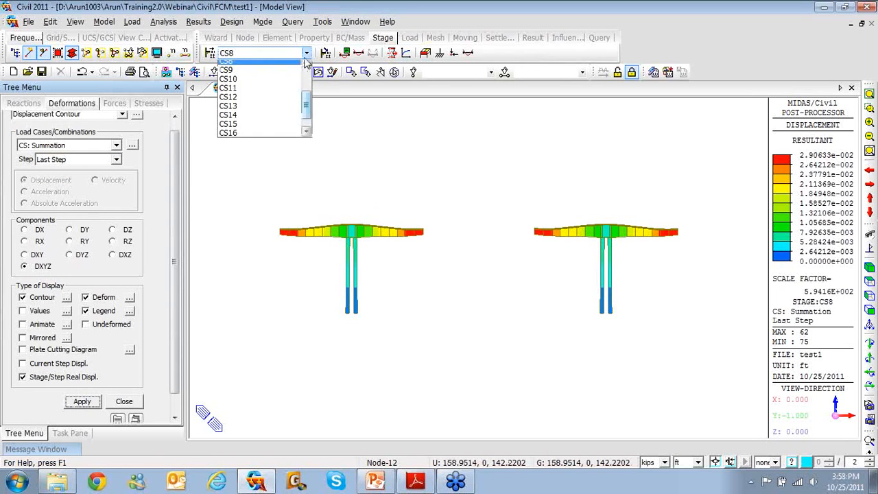
click(288, 109)
key(Down)
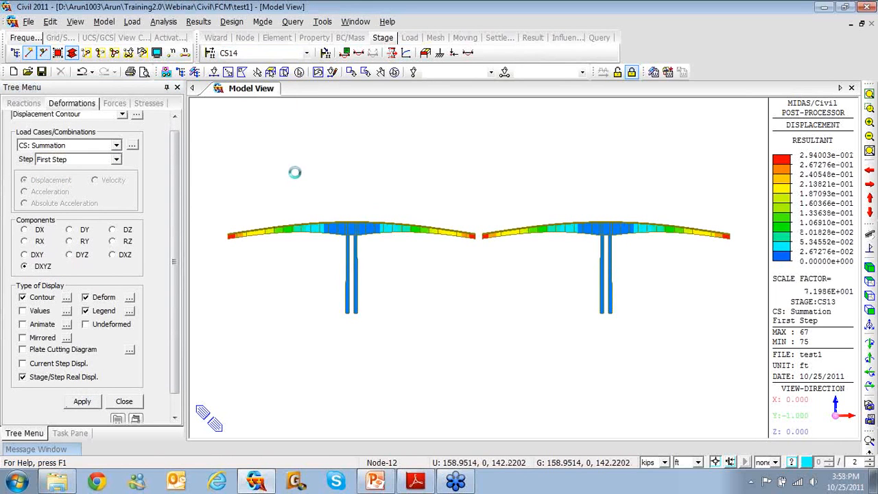
key(Down)
key(Down)
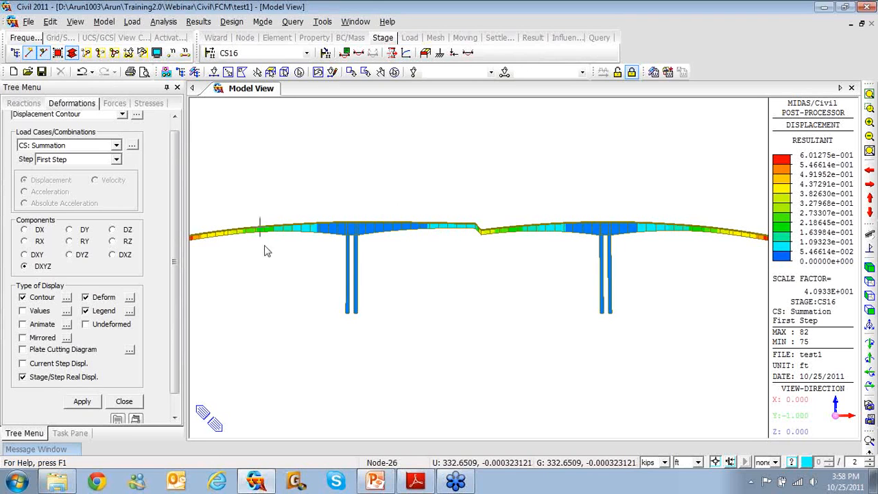
Replace the Stage/Step Real Displ. option with Current Step Displ. and display the CS16 contour at Last Step.
click(22, 377)
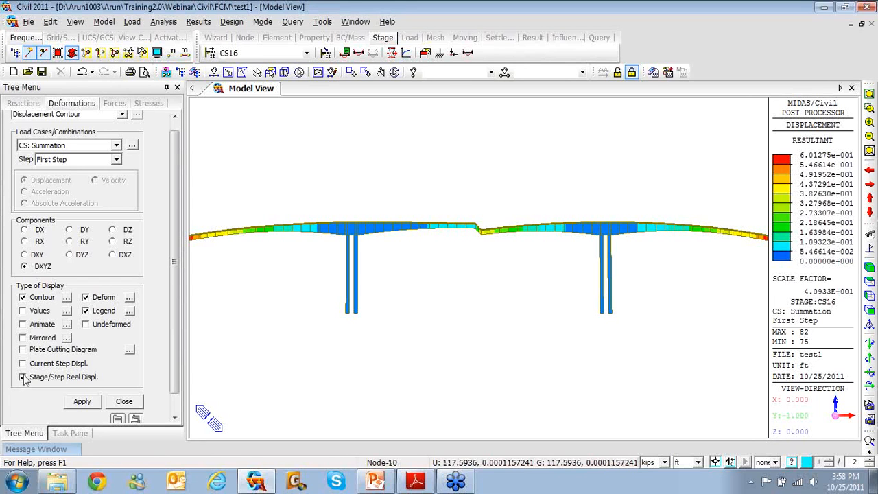
click(22, 378)
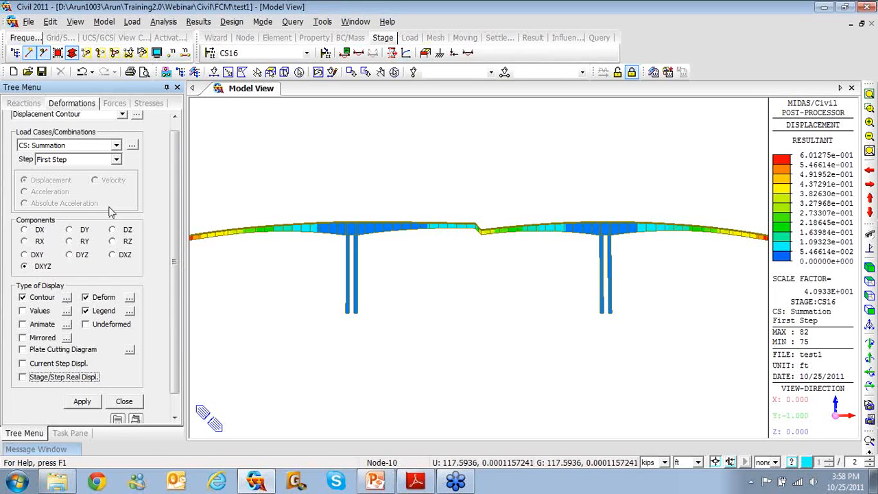
click(117, 159)
click(109, 182)
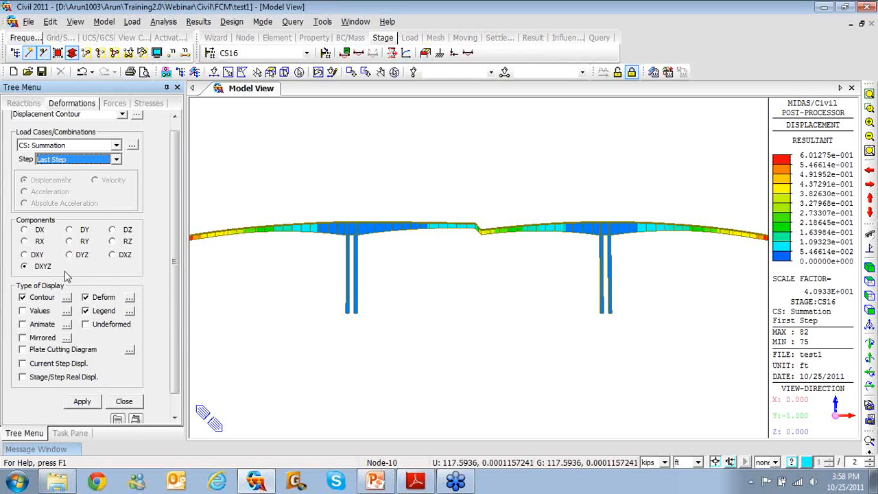
click(31, 363)
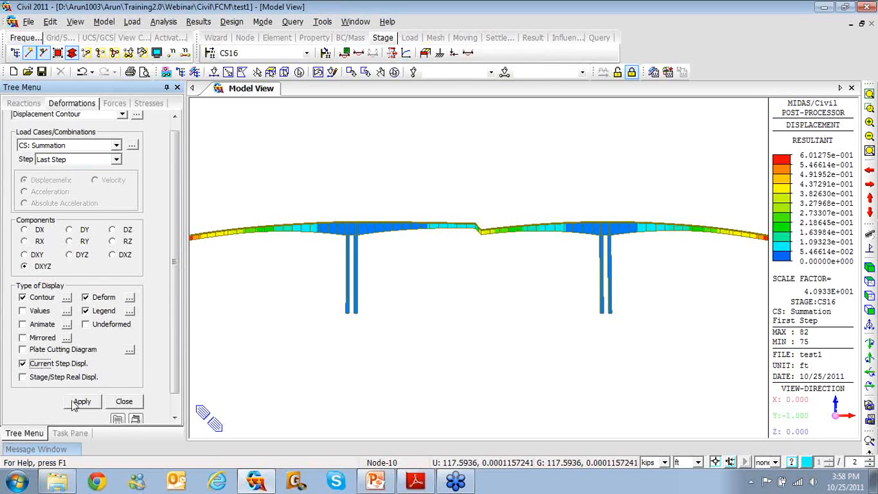
click(81, 402)
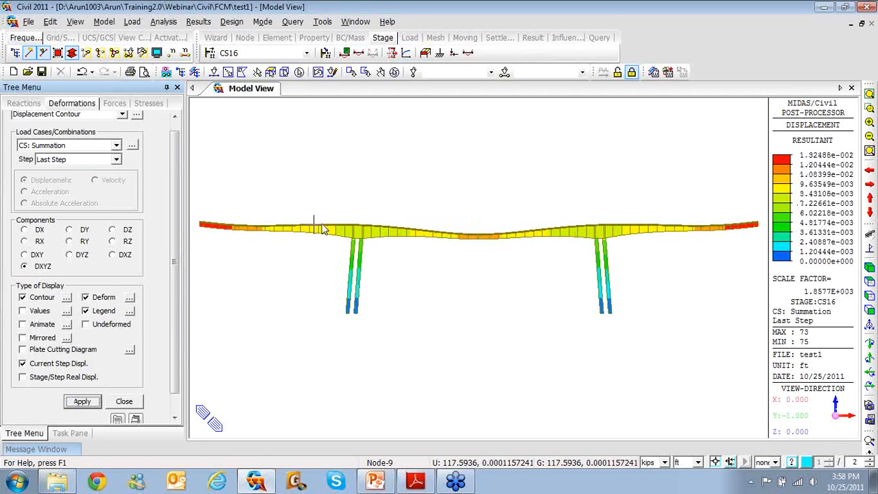
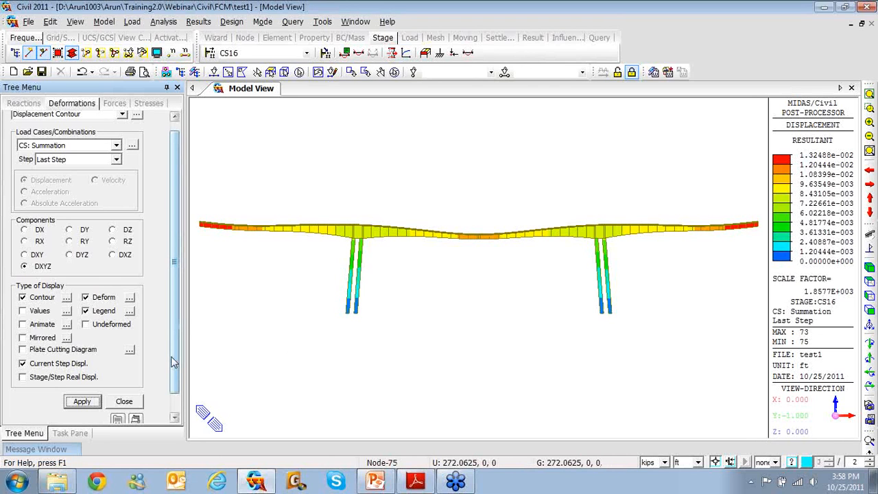
Disable Current Step Displ., reapply the CS16 displacement contour, and examine the deformed girder.
click(23, 364)
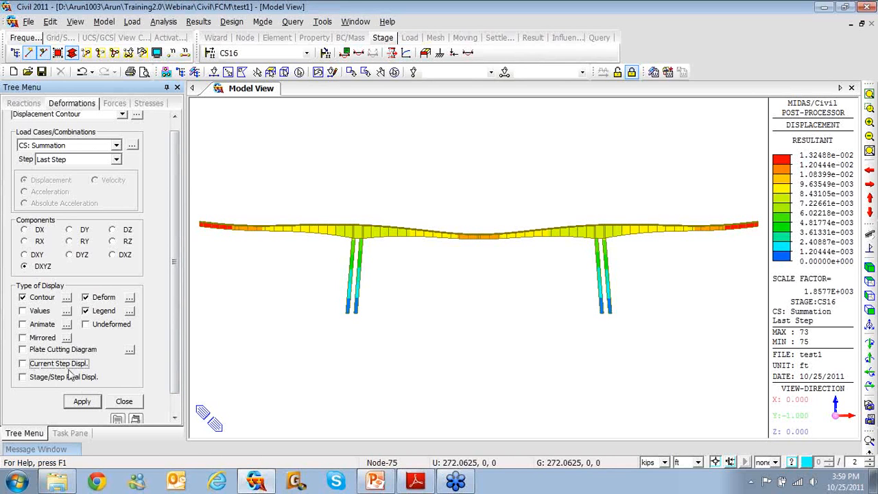
click(80, 407)
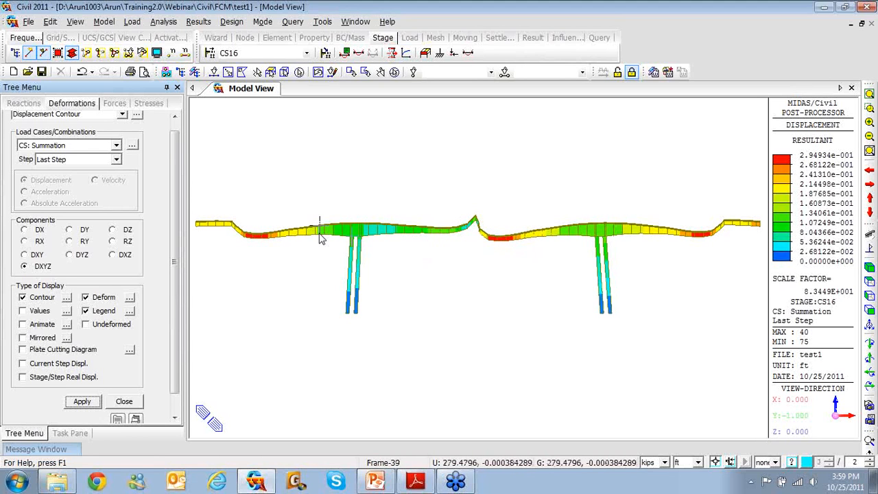
mouse_move(316, 236)
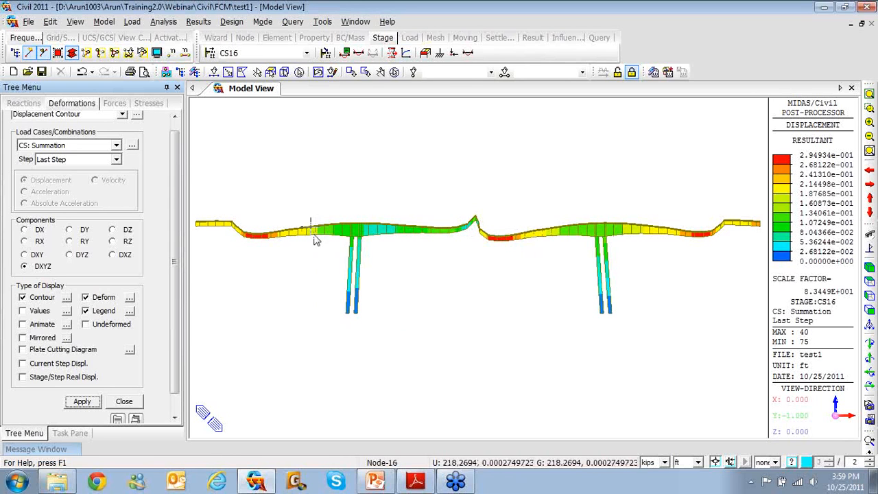
Define the FCM camber control with the BridgeGirder element group, SupportNode node group and KeySegAll key-segment group.
click(198, 22)
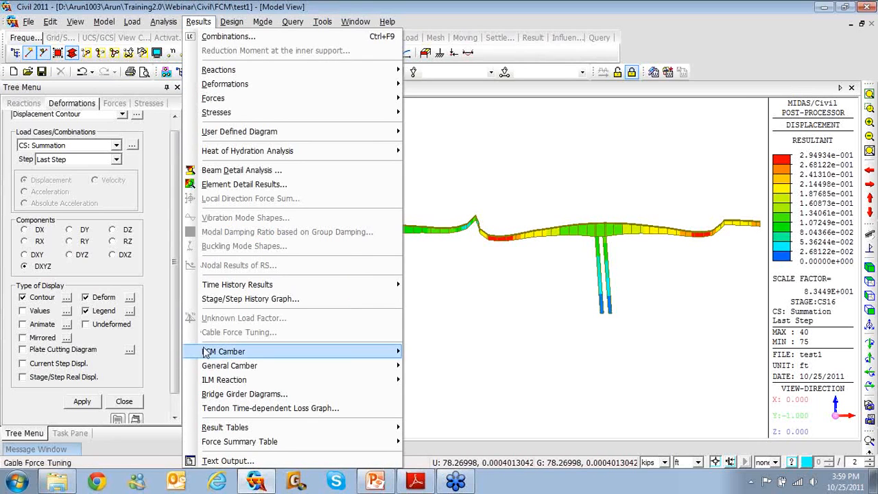
mouse_move(248, 354)
click(444, 355)
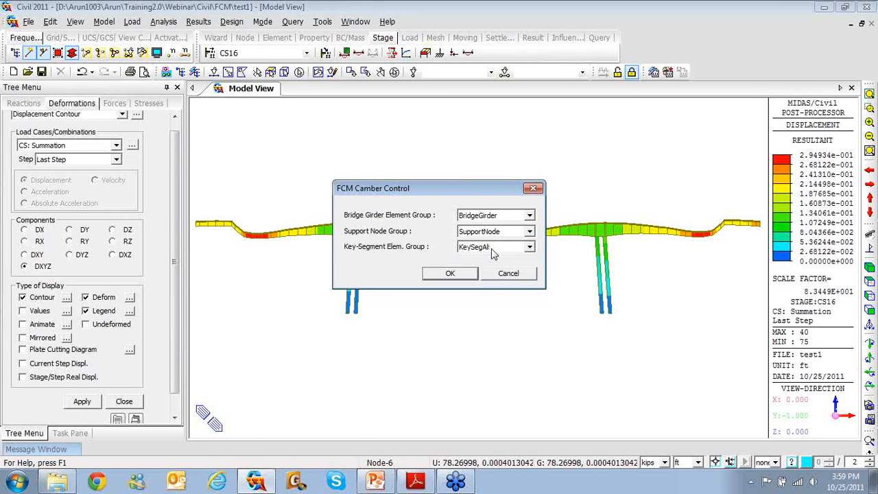
click(454, 275)
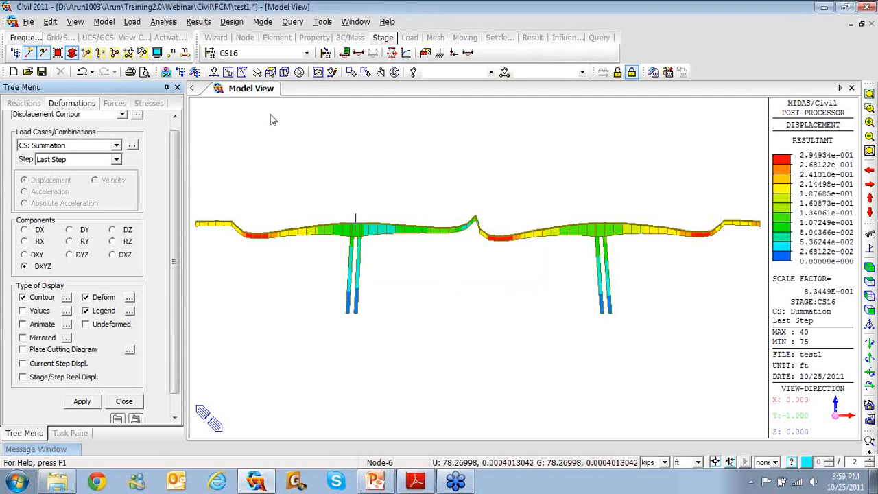
Generate the FCM camber control graph for the Summation load case and maximize its window.
click(198, 21)
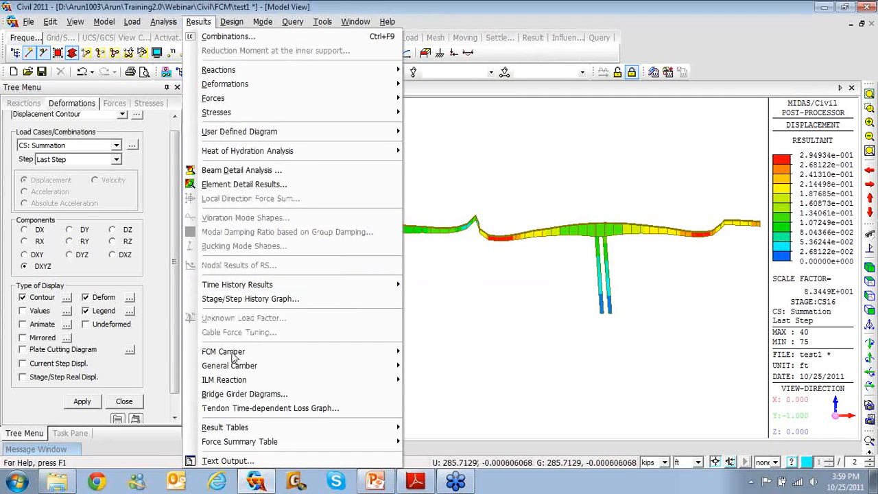
mouse_move(234, 354)
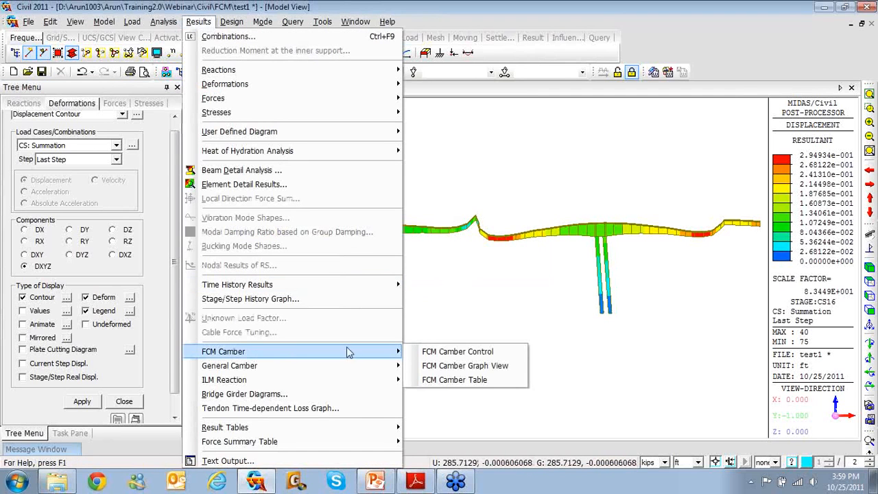
click(431, 368)
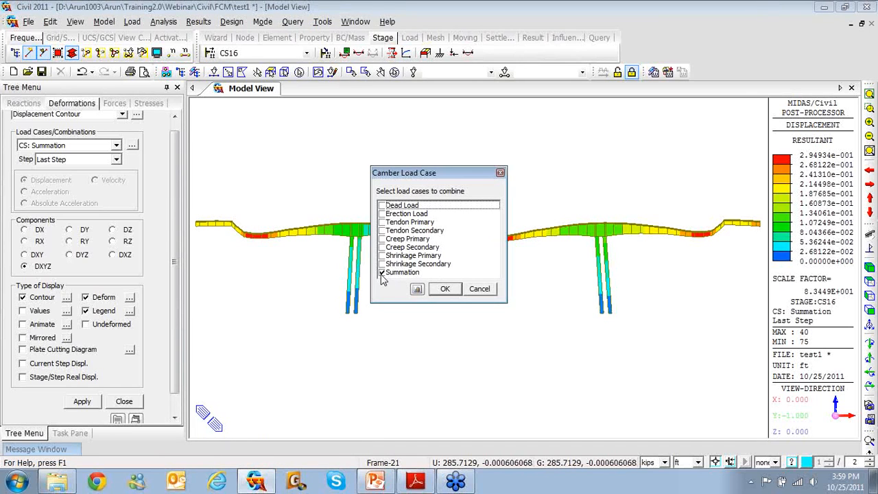
click(443, 289)
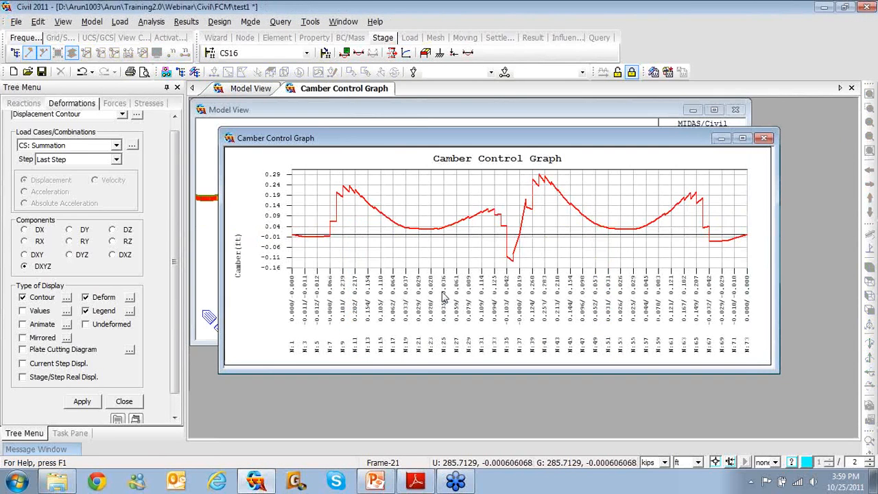
click(743, 139)
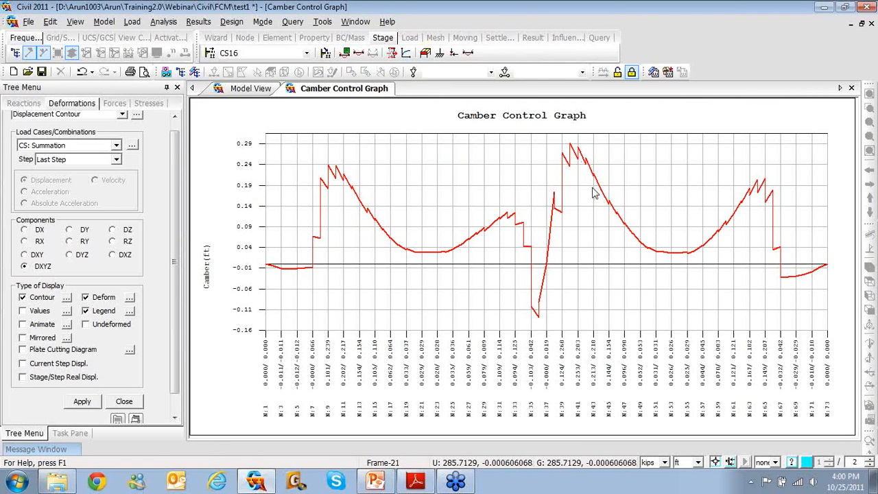
Zoom in on the camber graph between nodes 13 and 17 to examine the curve's jumps, and restore the full graph.
drag(356, 218, 390, 221)
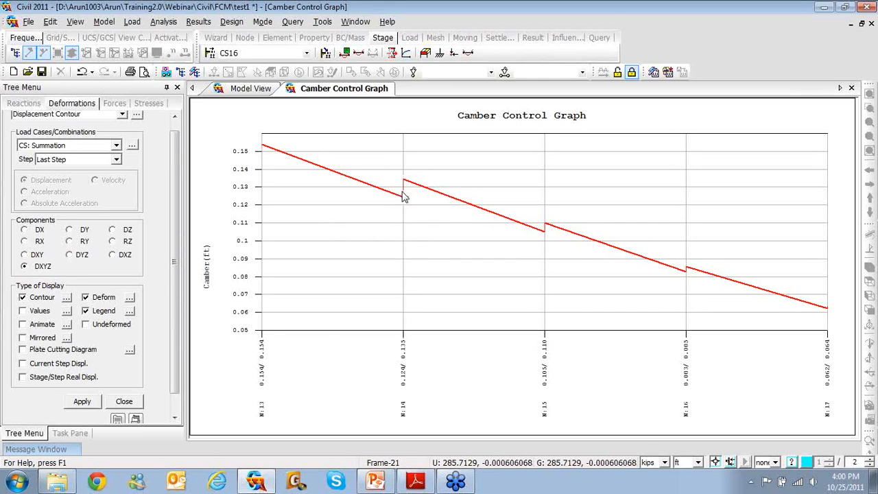
mouse_move(406, 201)
right_click(483, 255)
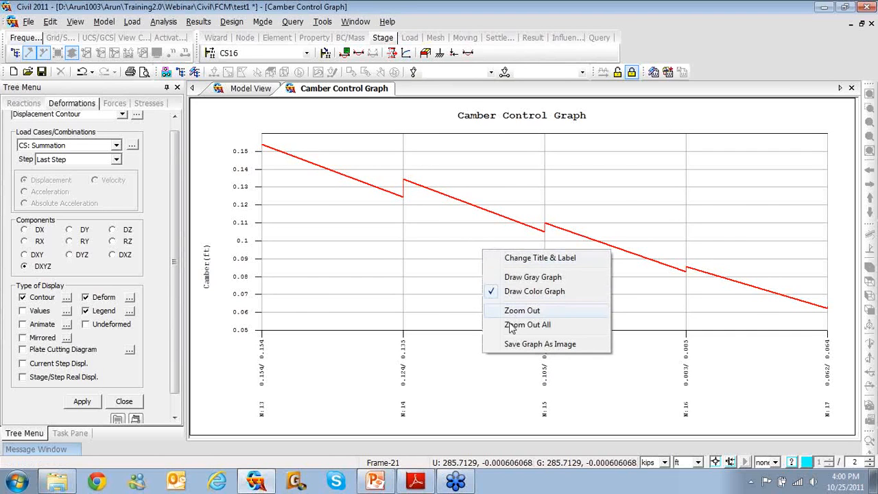
click(526, 324)
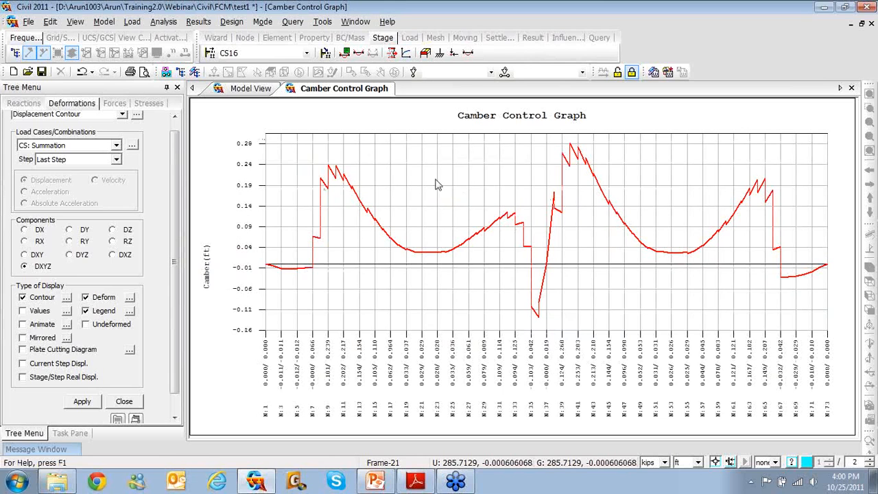
Generate the FCM camber table for the Summation load case.
click(200, 26)
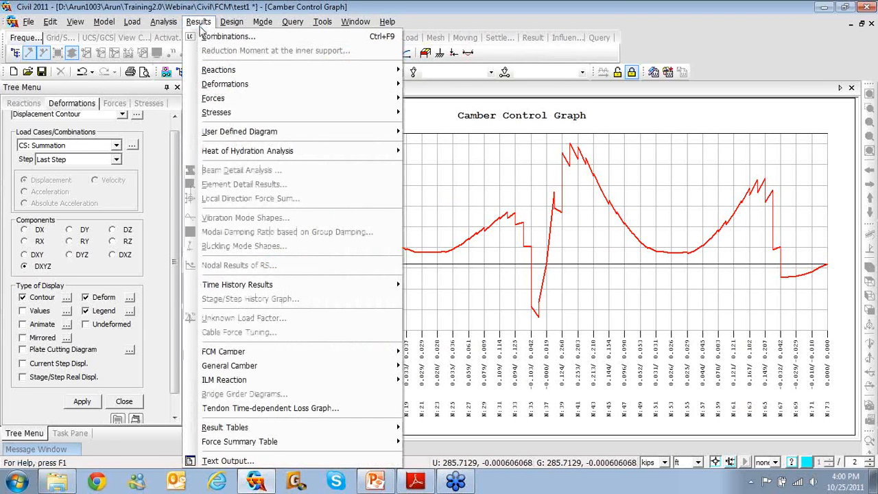
mouse_move(286, 355)
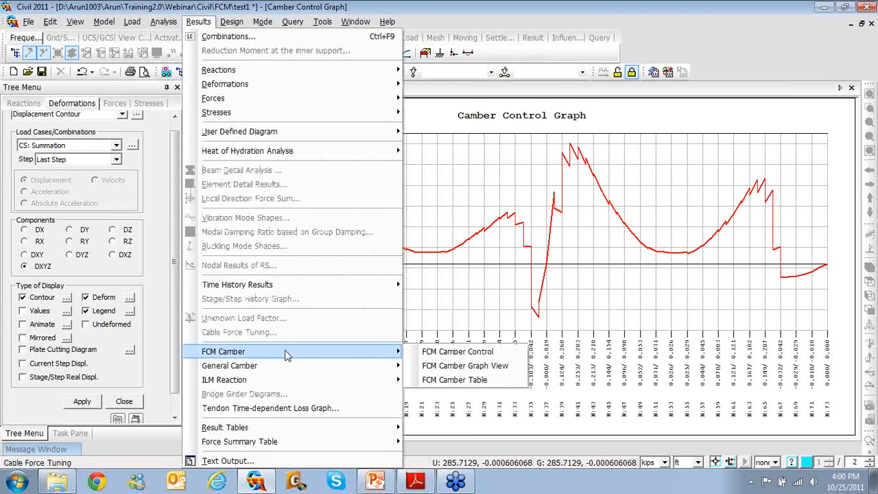
click(433, 381)
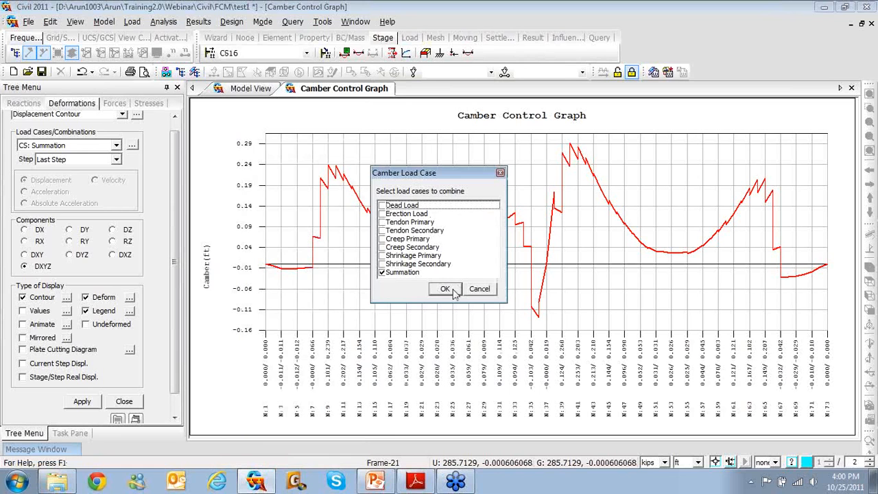
click(445, 289)
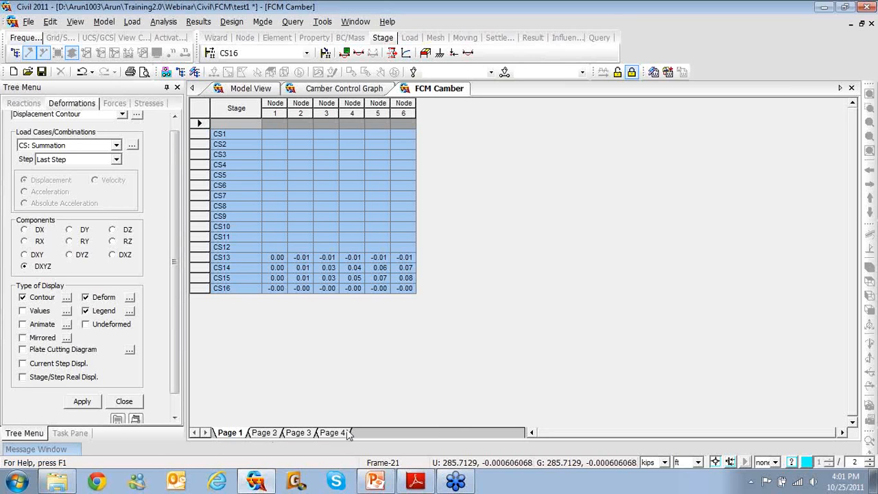
Review the stage-by-stage nodal camber values on pages 2 to 4 of the FCM camber table and close it.
click(262, 433)
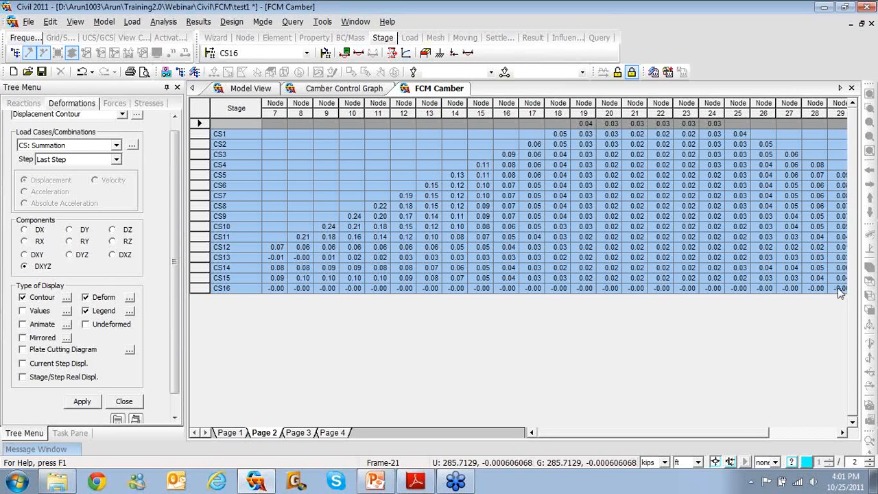
click(297, 432)
click(331, 433)
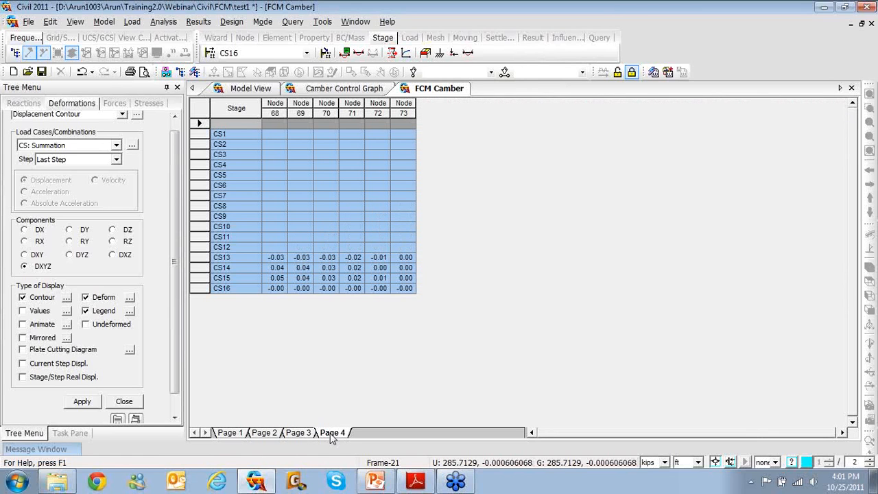
click(851, 89)
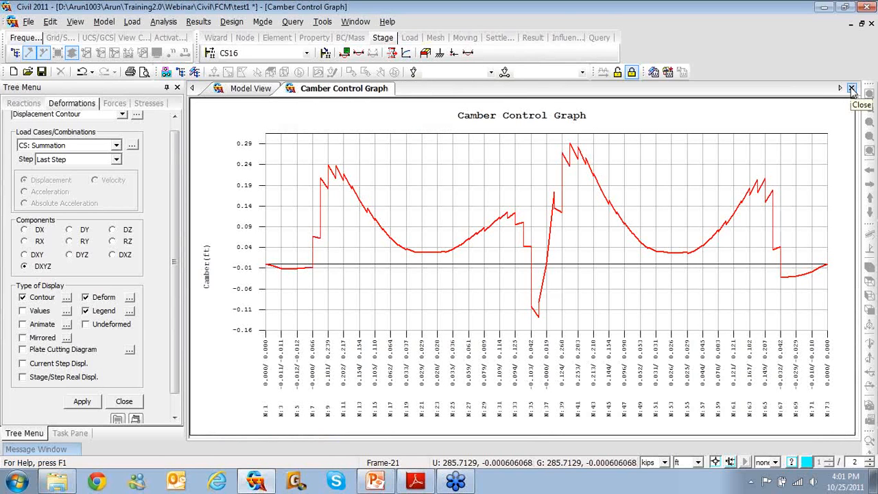
Close the camber control graph and open the Tendon Time-dependent Loss Graph.
click(851, 89)
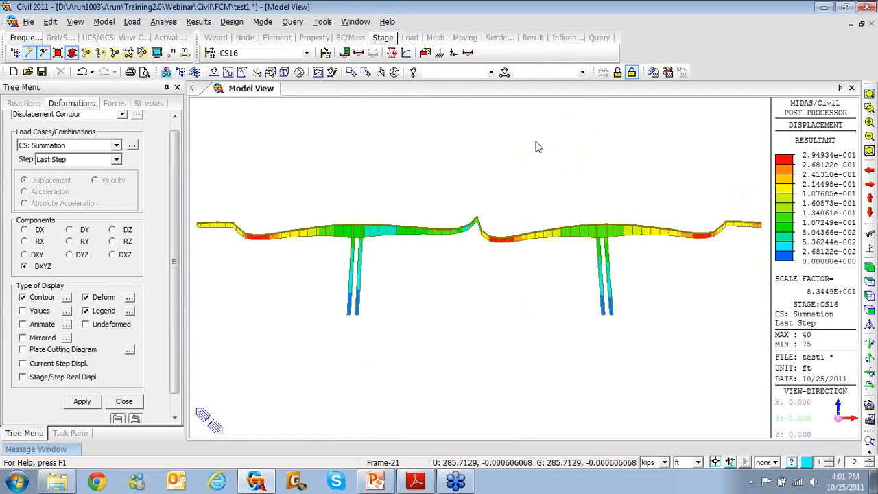
click(869, 248)
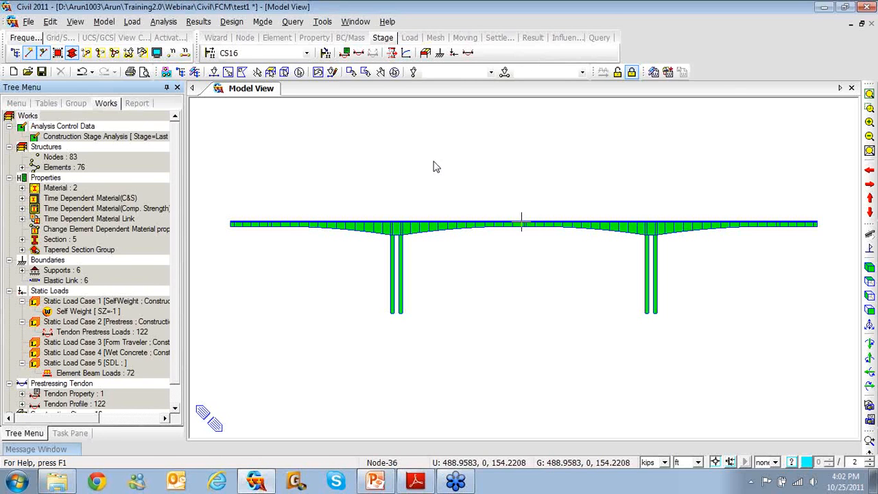
click(198, 22)
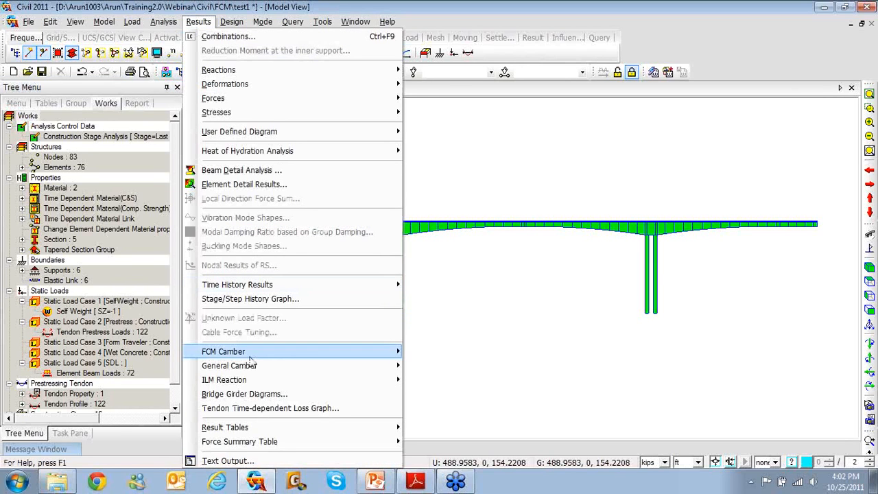
click(245, 409)
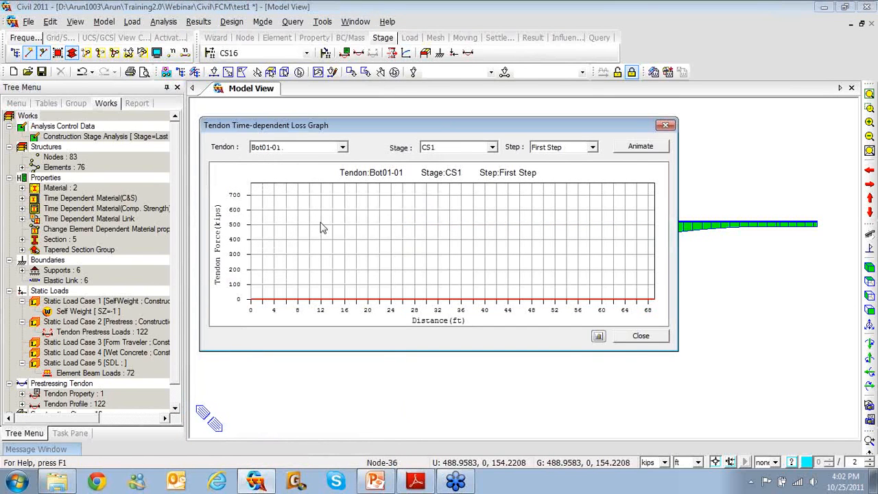
Animate the time-dependent losses of tendon Top01-01 through the construction stages and close the loss graph.
click(342, 147)
drag(344, 168, 346, 177)
click(344, 199)
click(345, 199)
click(345, 199)
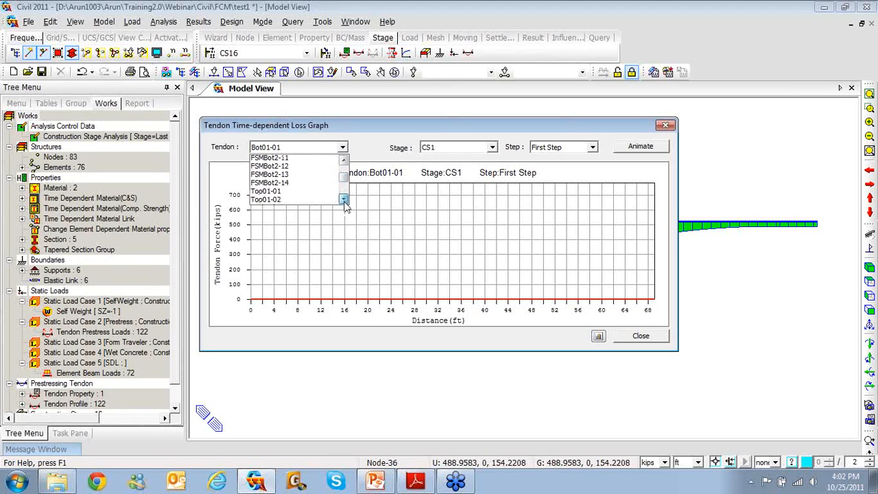
click(344, 199)
click(304, 185)
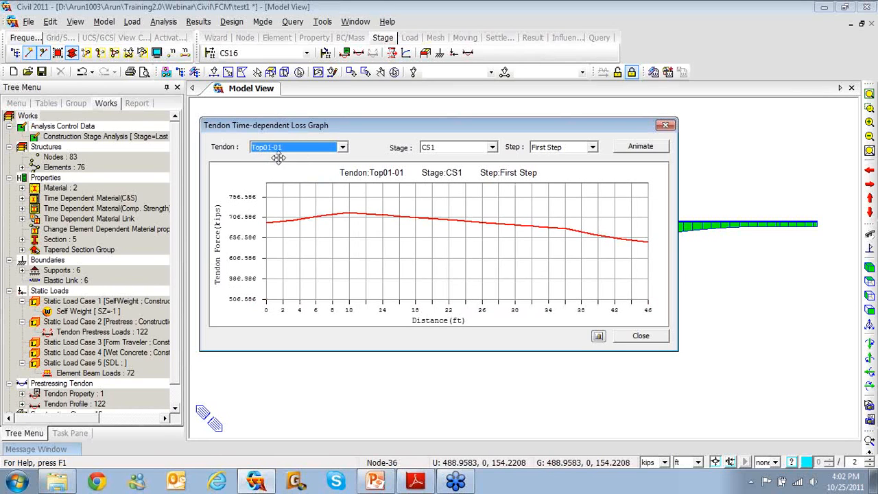
click(636, 152)
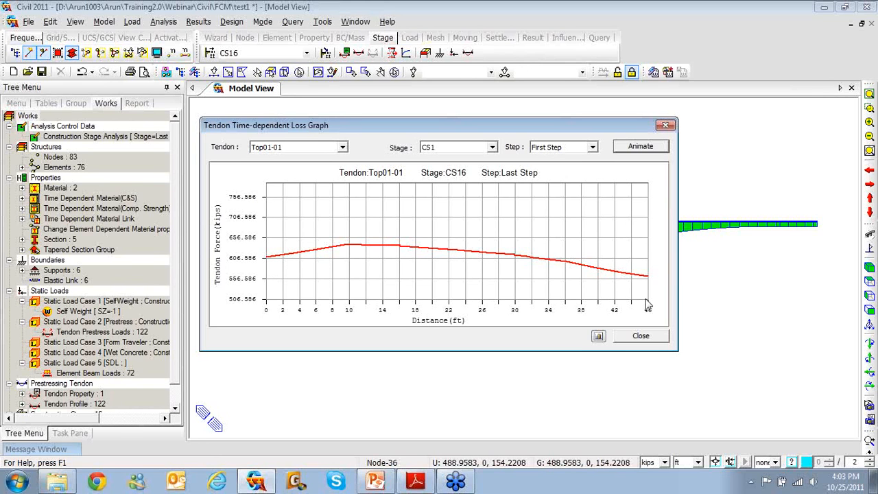
click(640, 336)
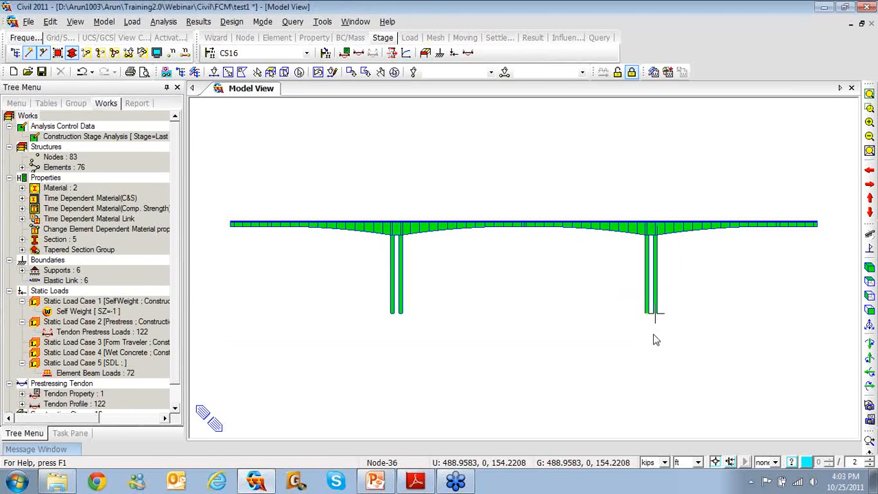
Open the tendon loss result table and list the stress losses of tendon group Top-P 1-1 at stage CS16.
click(205, 23)
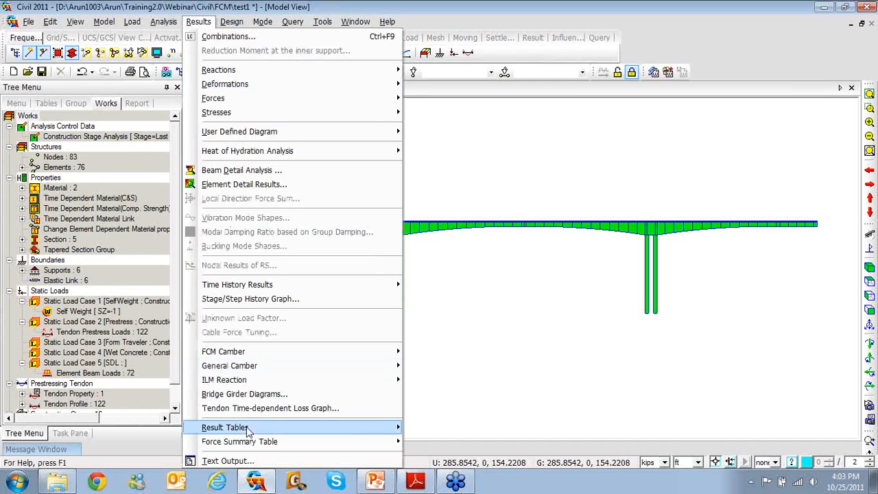
mouse_move(248, 428)
mouse_move(473, 374)
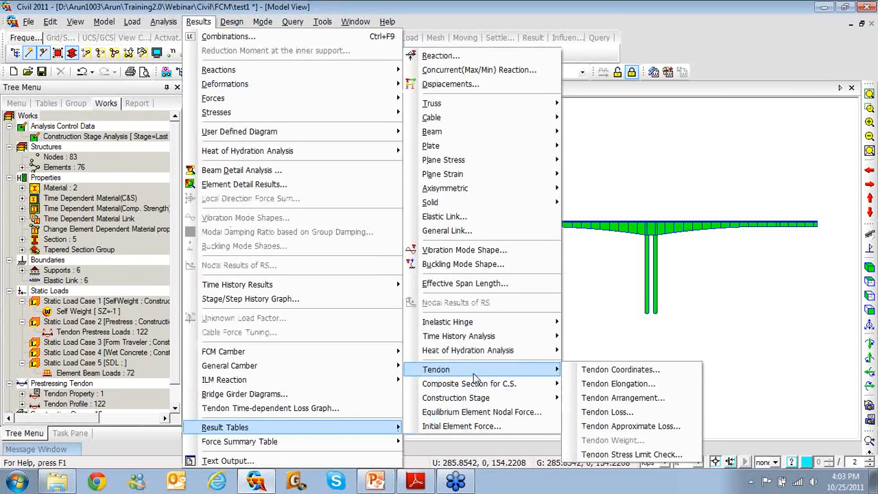
click(604, 413)
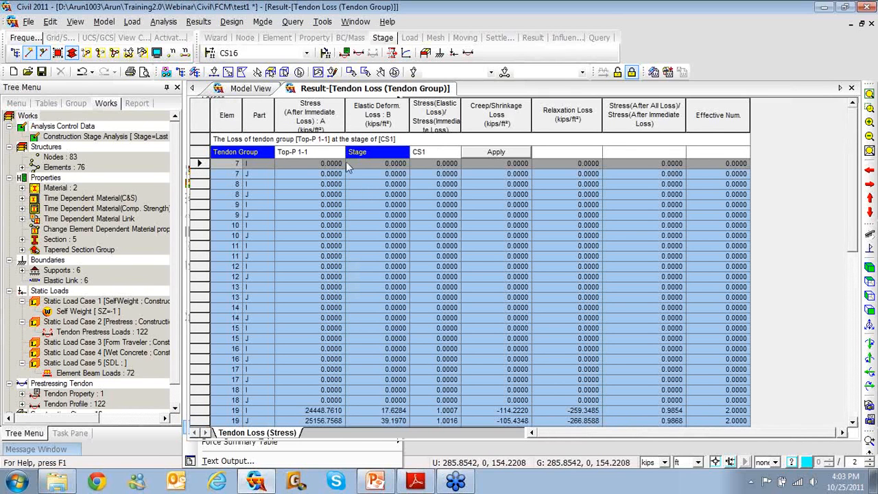
click(455, 153)
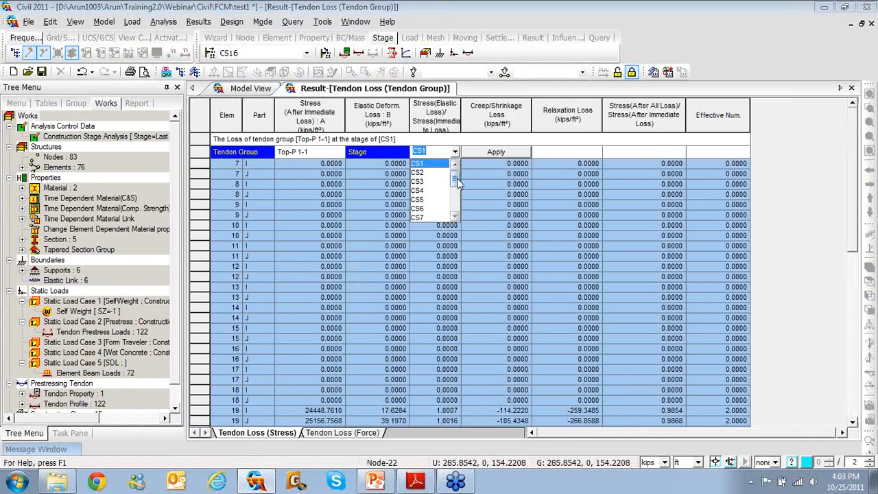
drag(457, 180, 456, 202)
click(429, 217)
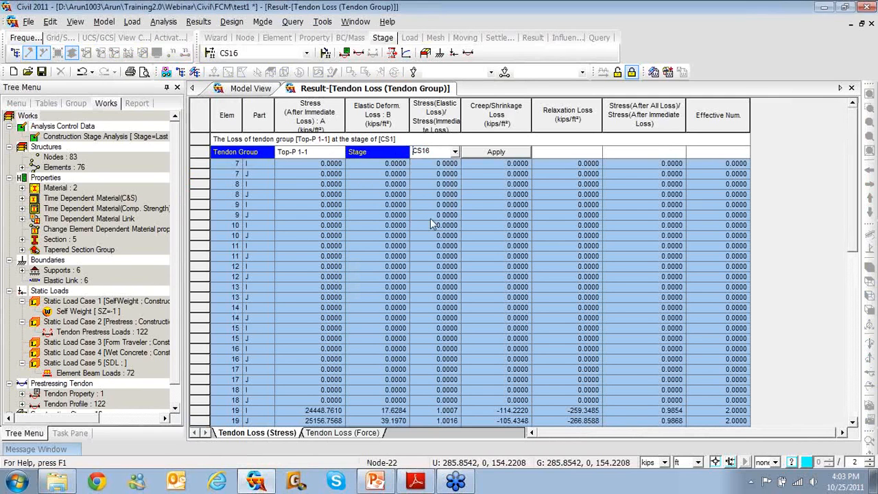
click(499, 152)
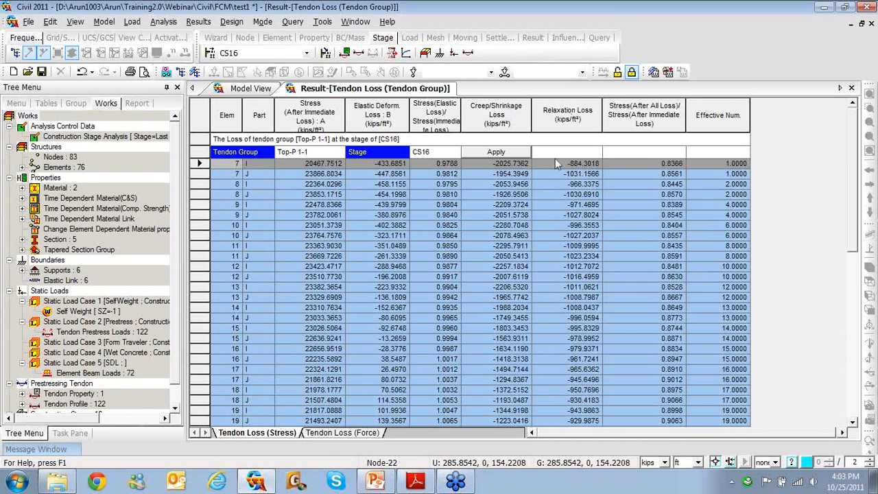
Change the length unit to inches so the tendon losses are listed in kips/in².
click(697, 461)
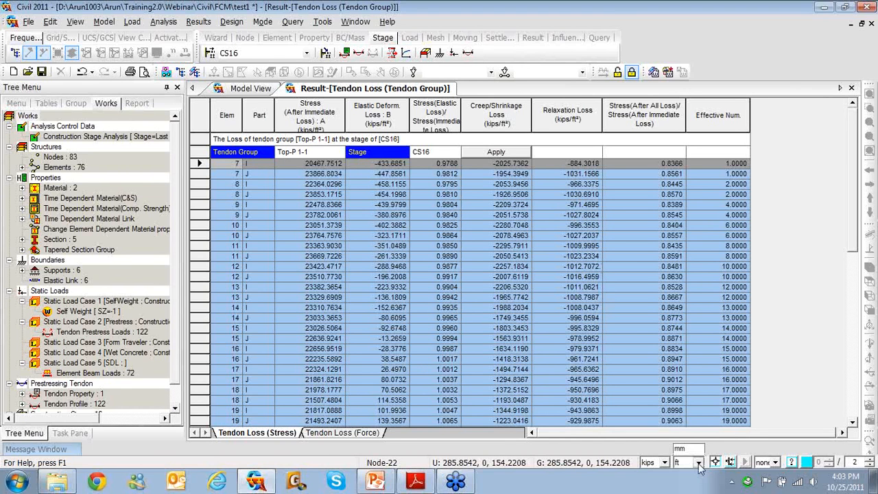
click(692, 444)
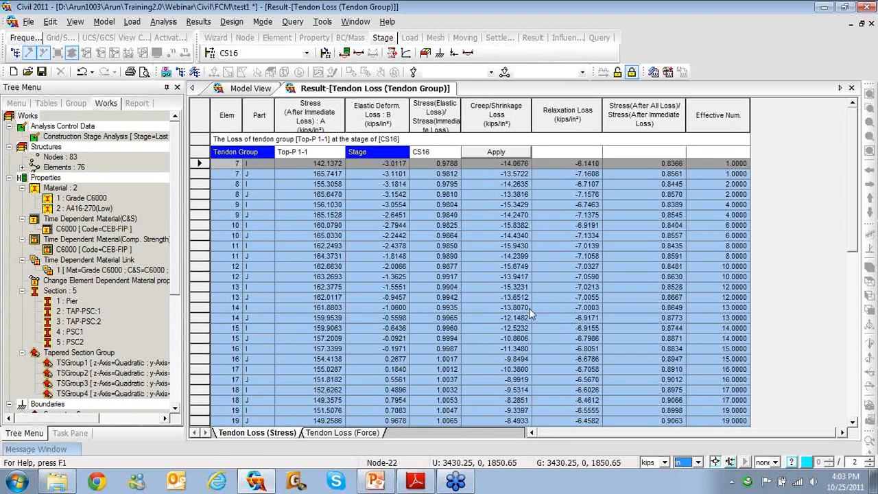
right_click(369, 238)
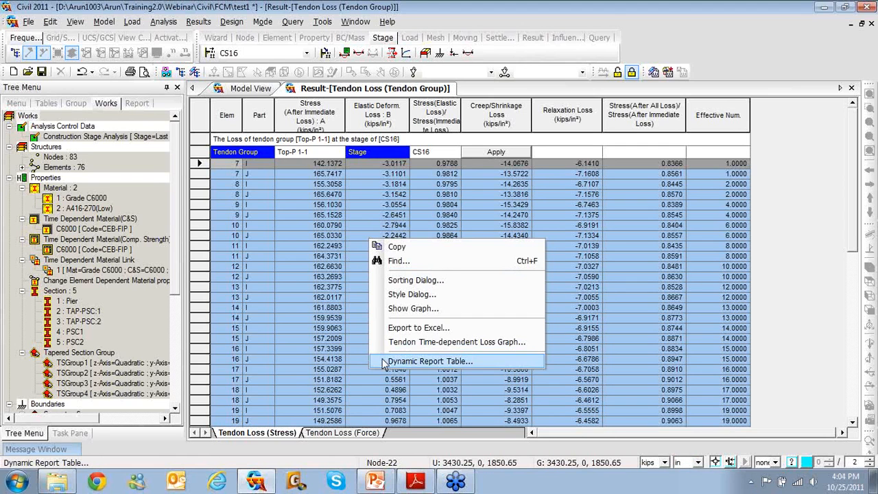
click(304, 288)
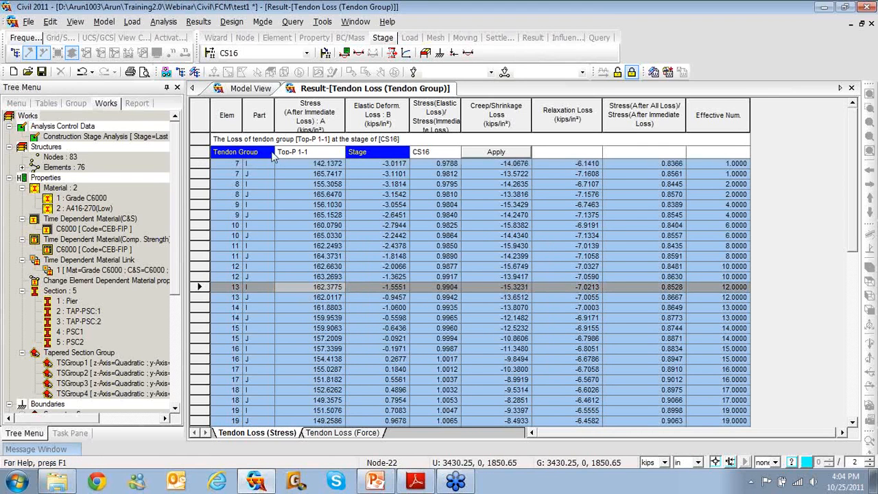
Open the tendon coordinates result table.
click(205, 21)
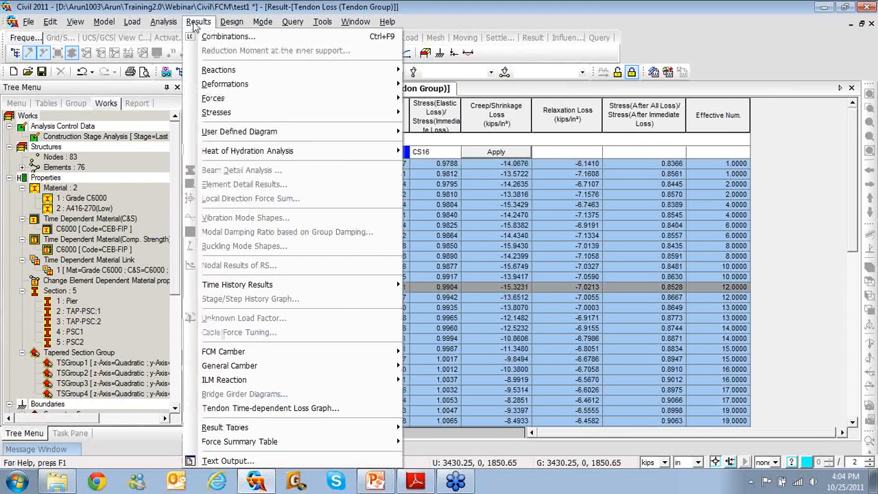
mouse_move(326, 429)
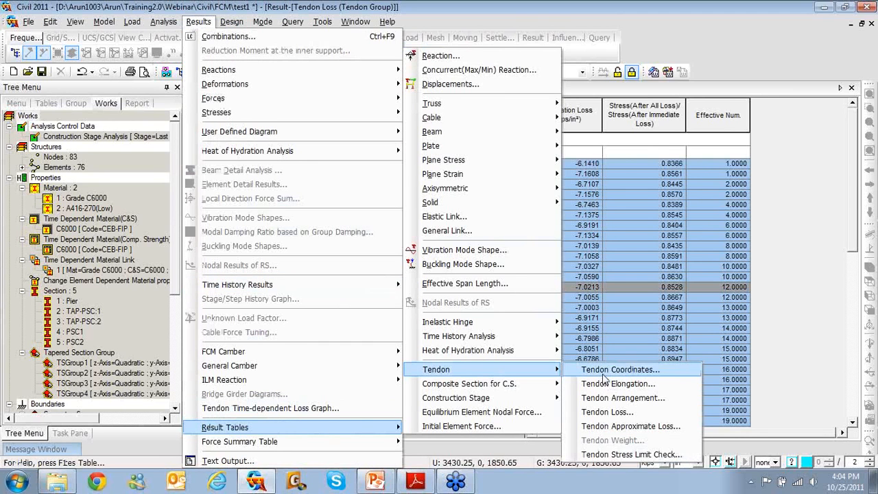
click(599, 371)
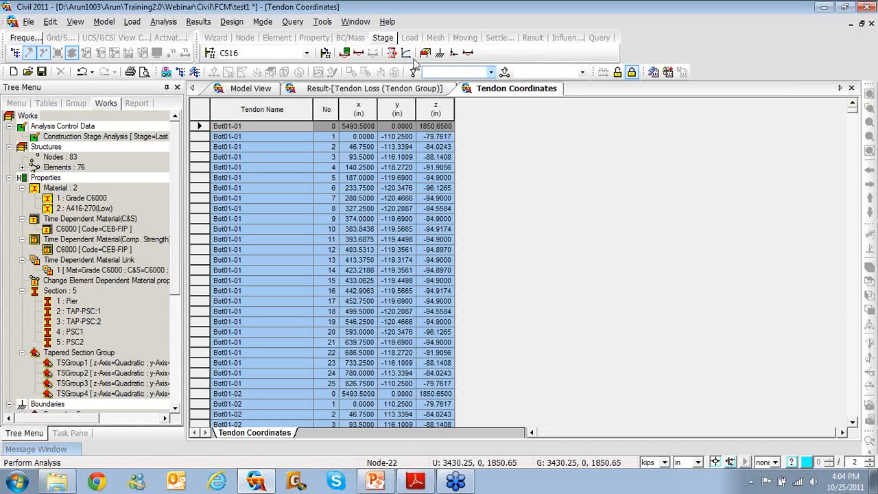
Generate the tendon stress limit check for tendons 1to122 with limits of 0.7 fpu, 0.74 fpu and 0.8 fpy.
click(197, 22)
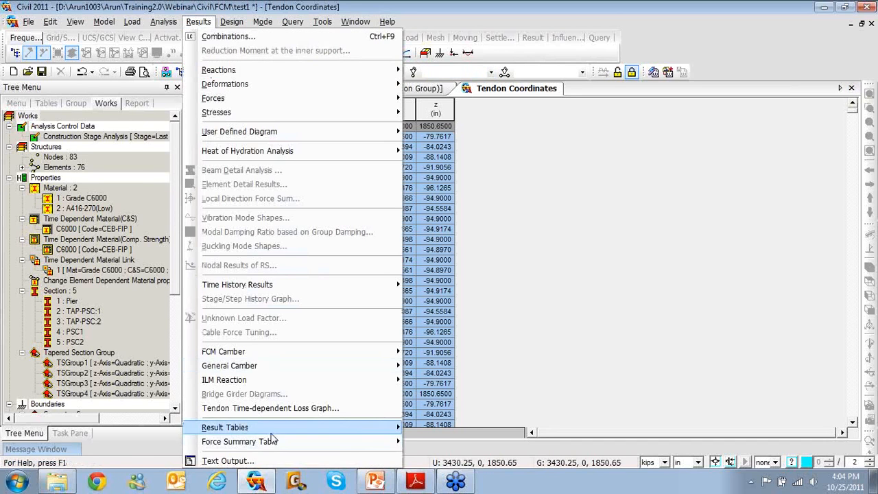
mouse_move(276, 427)
mouse_move(466, 371)
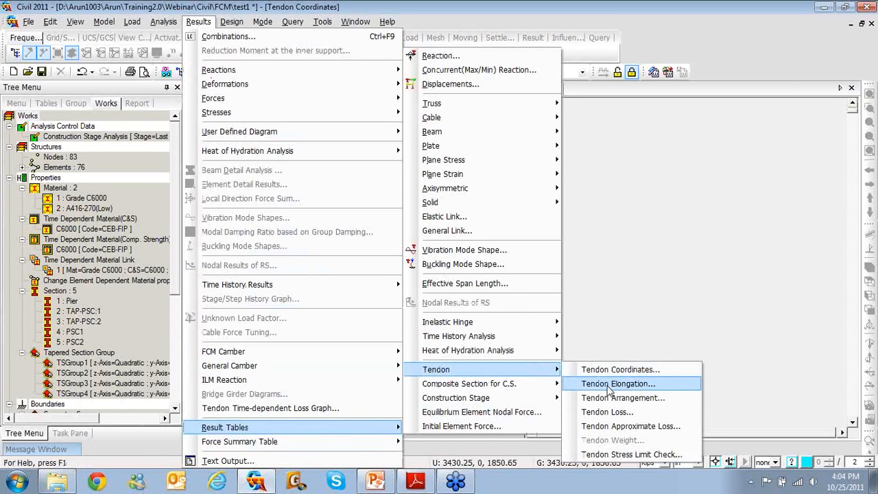
click(615, 455)
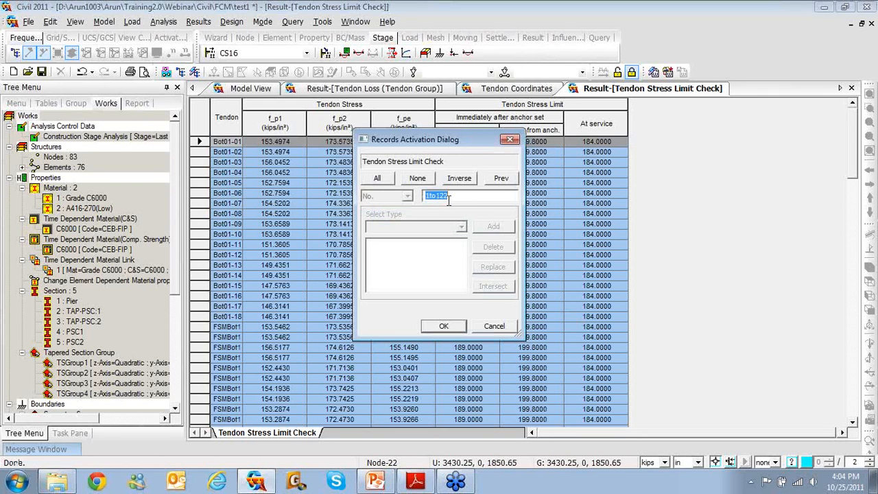
click(442, 326)
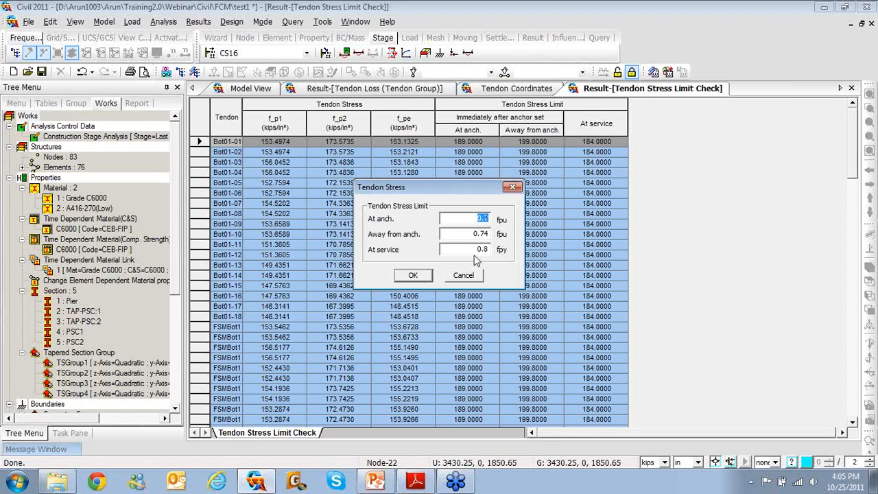
click(419, 276)
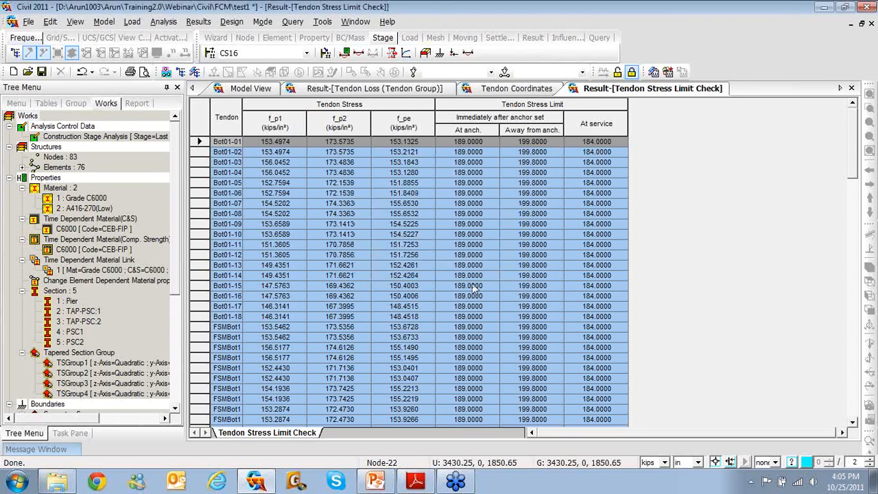
Review the stress limit check through to the last Top02 tendons and close all open tendon result tables.
scroll(475, 287, down, 5)
scroll(477, 287, down, 20)
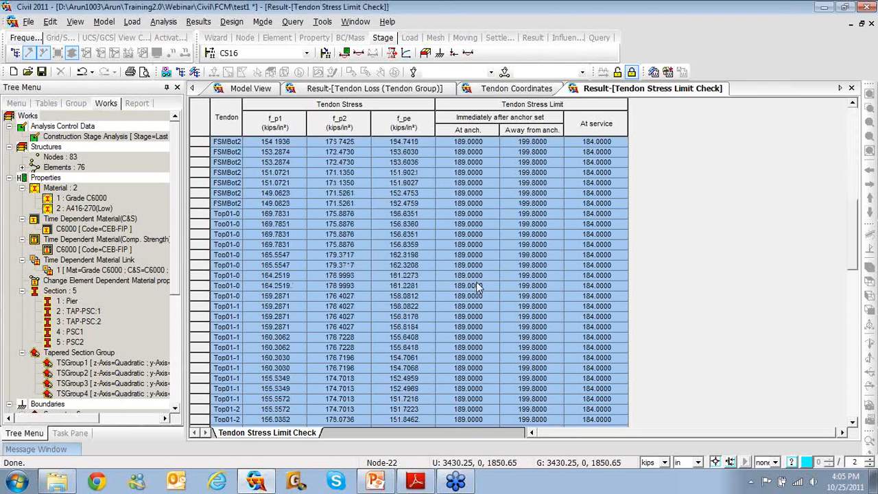
scroll(480, 288, down, 6)
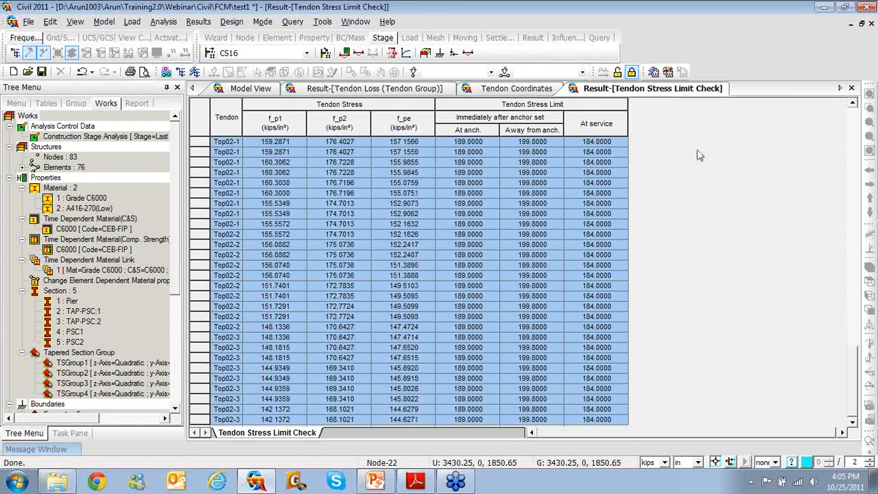
click(851, 88)
click(852, 88)
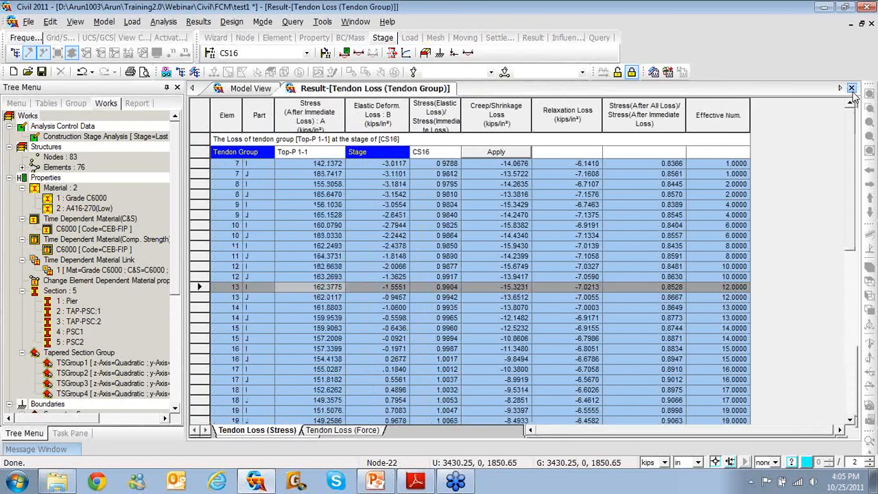
click(851, 88)
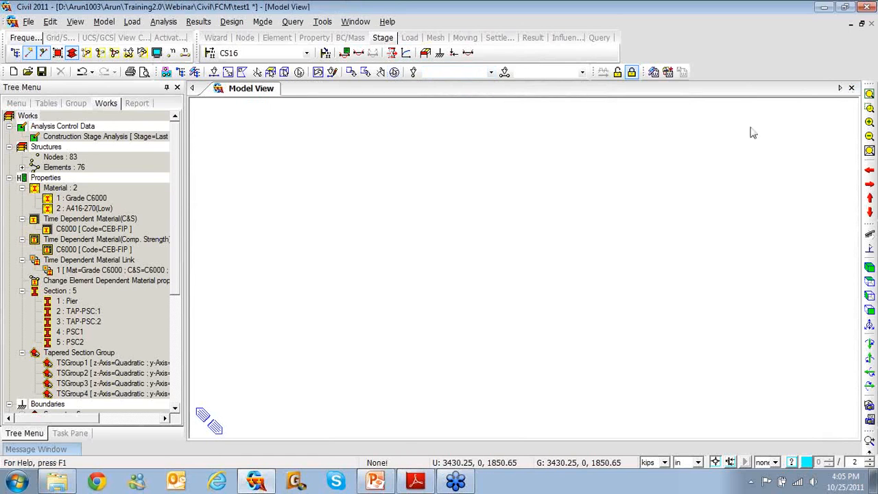
click(870, 94)
Open the construction stage table of element properties at each stage and review the CS16 elasticity, shrinkage and creep values.
click(206, 25)
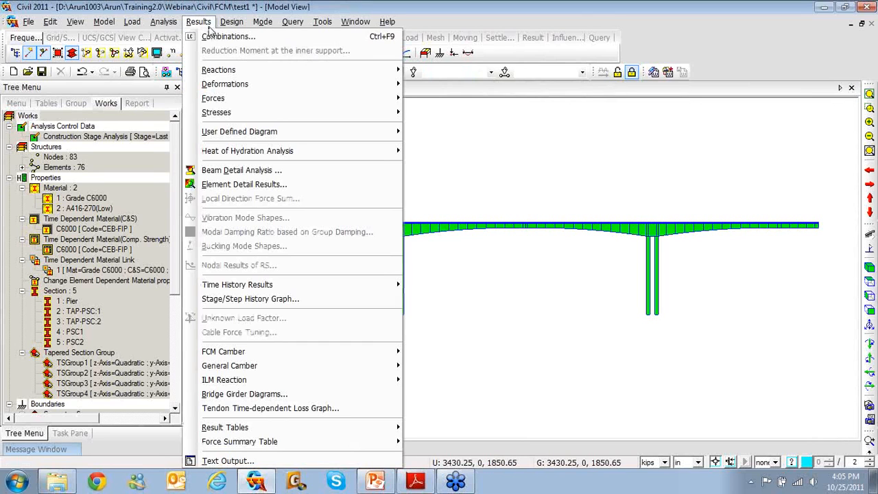
mouse_move(237, 427)
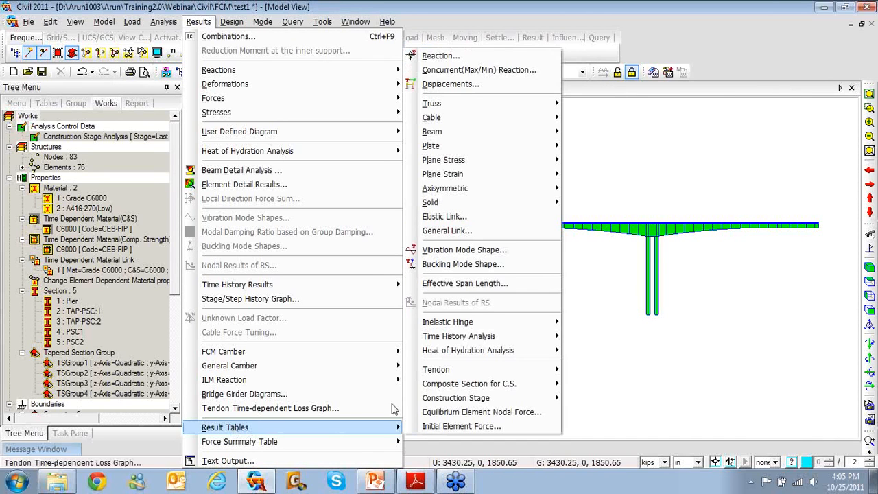
mouse_move(474, 400)
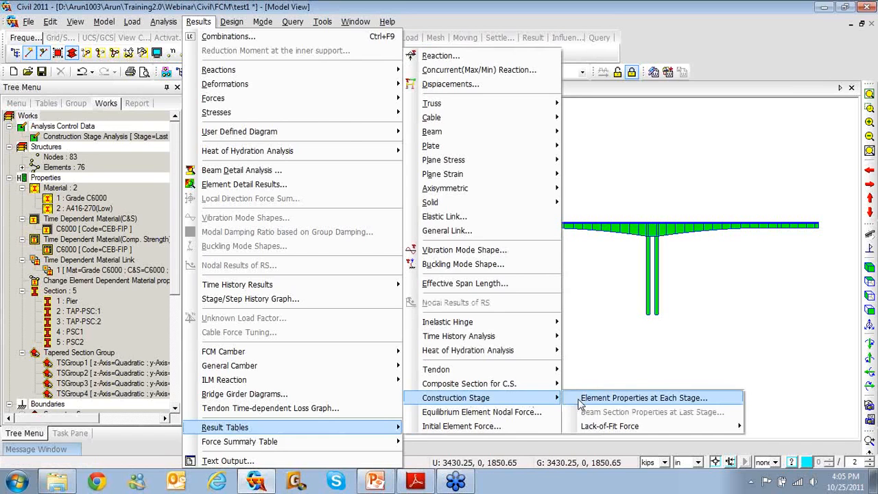
click(580, 403)
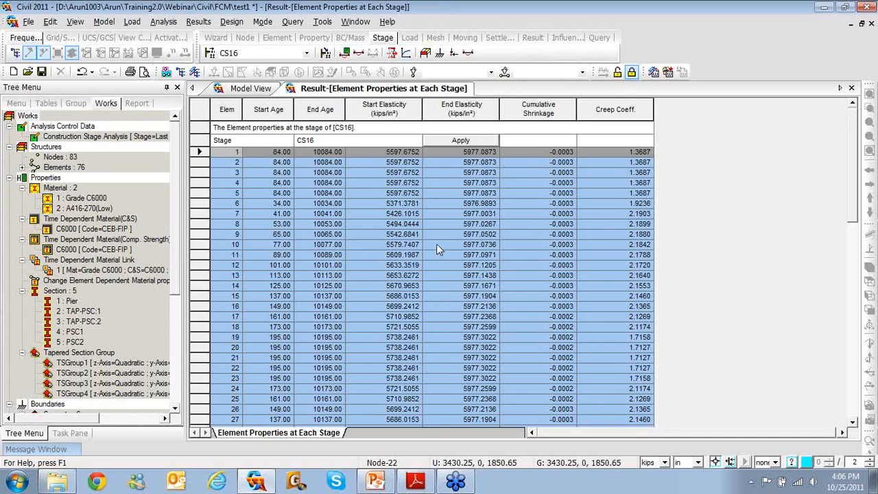
scroll(437, 245, down, 4)
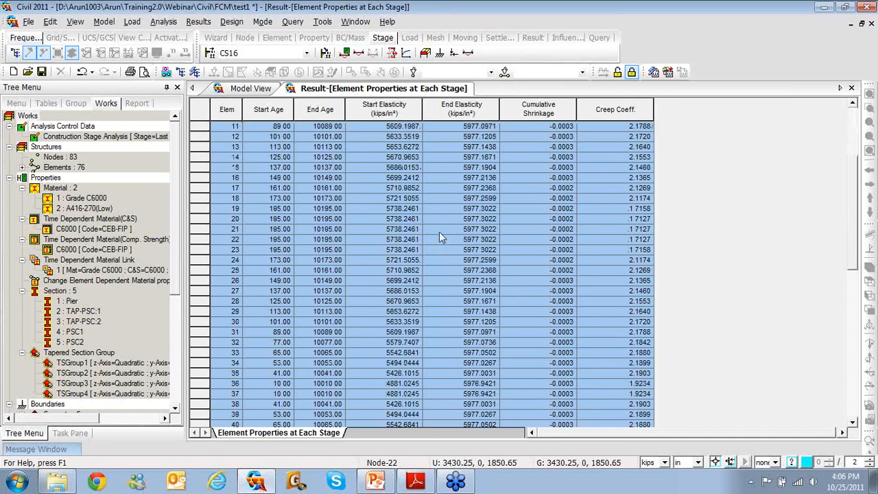
Return to the first elements in the CS16 element properties table and close the table.
scroll(439, 231, up, 4)
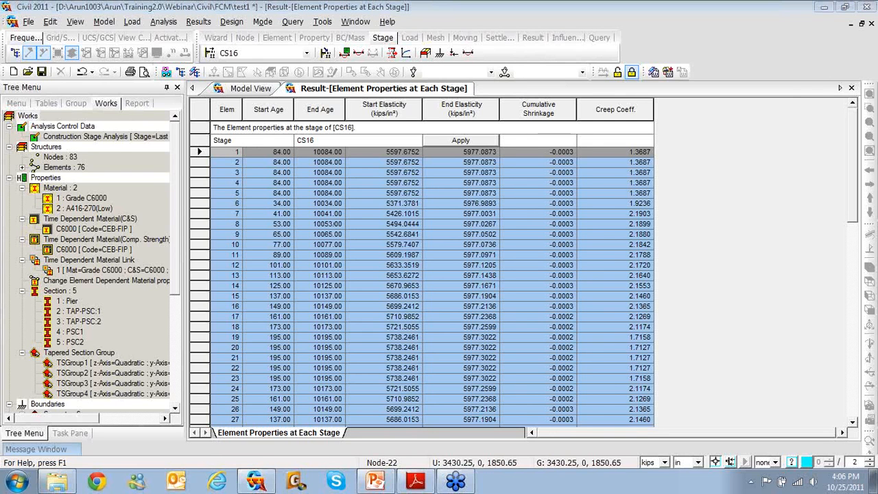
click(252, 92)
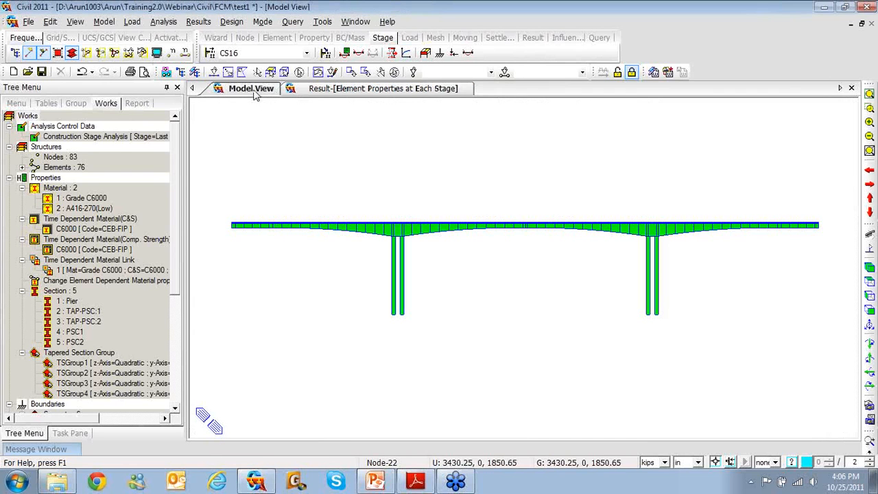
click(381, 93)
click(850, 89)
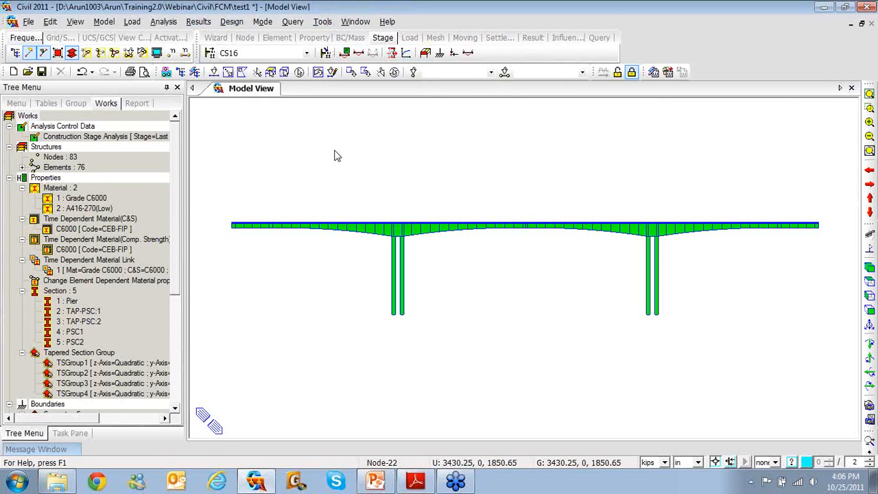
Display the My beam diagram of the bridge for CS: Summation at the last step of CS16.
right_click(274, 121)
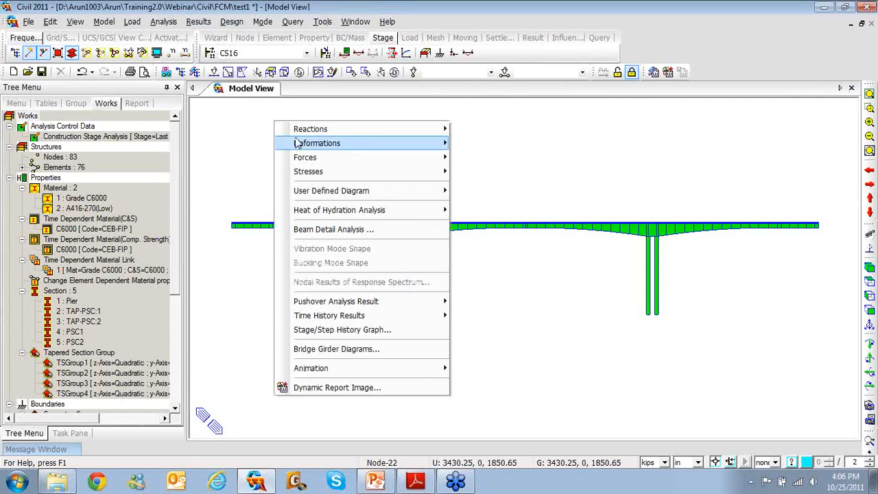
mouse_move(307, 159)
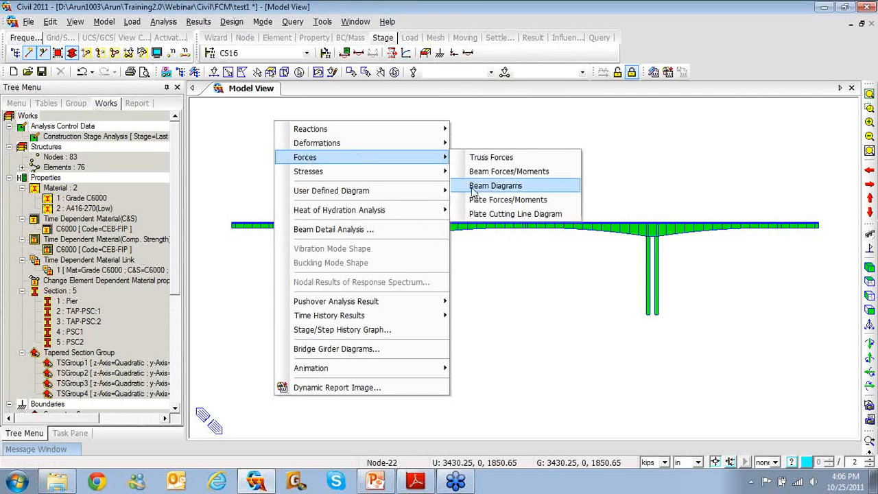
click(481, 188)
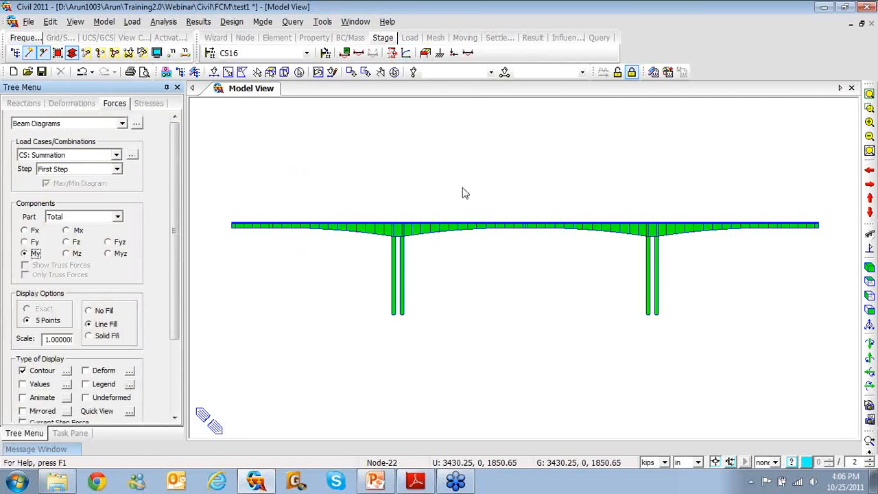
click(118, 169)
click(103, 190)
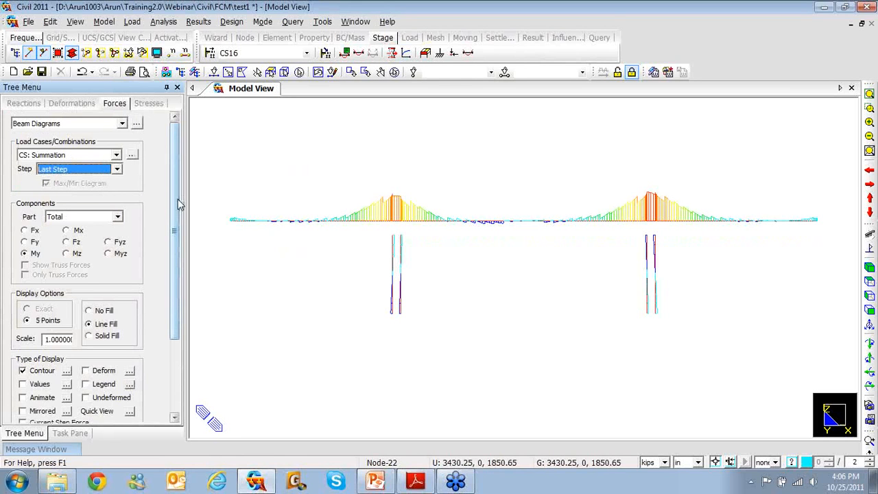
Show the My beam diagram with solid fill and a legend.
click(89, 335)
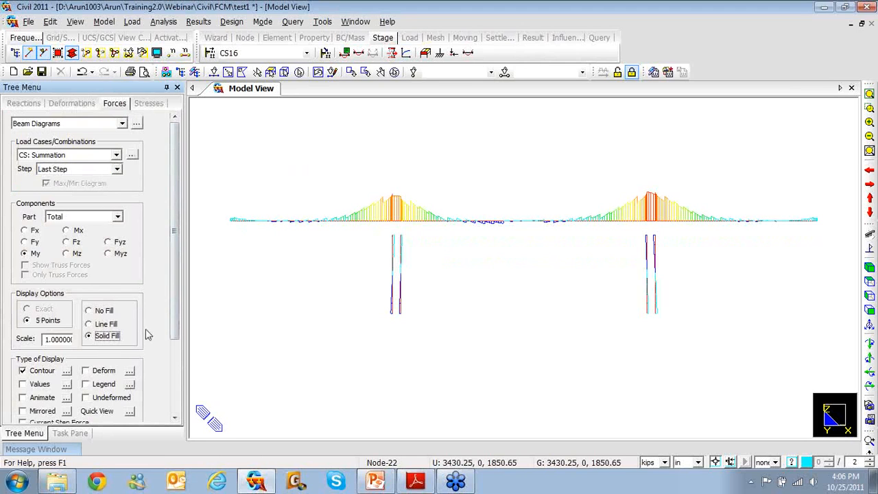
drag(177, 322, 178, 371)
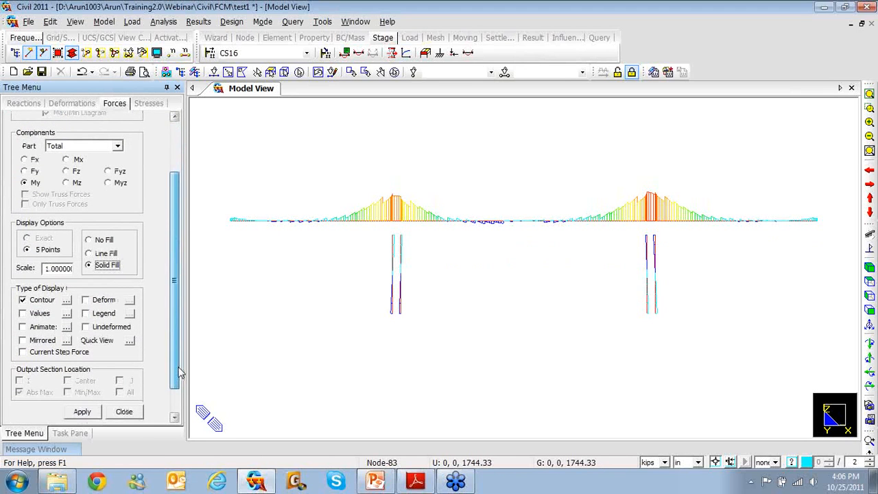
click(86, 314)
click(83, 411)
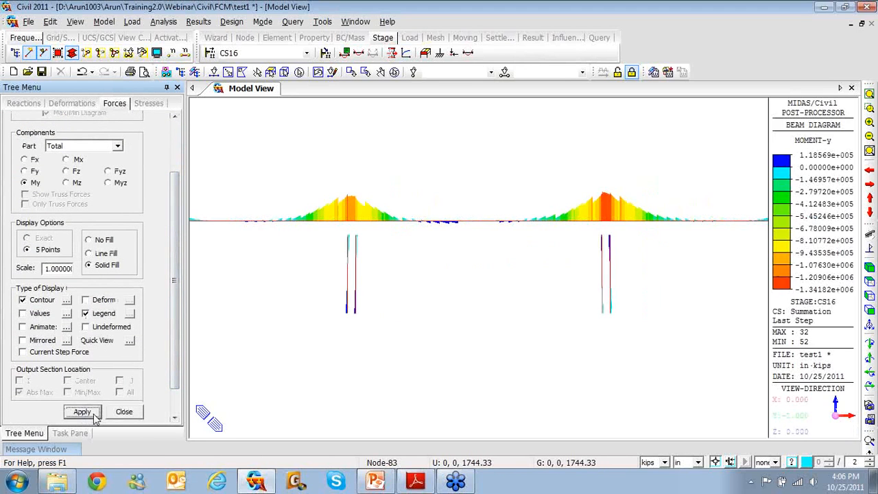
Change the length unit to ft and fit the whole bridge in the model view.
click(698, 462)
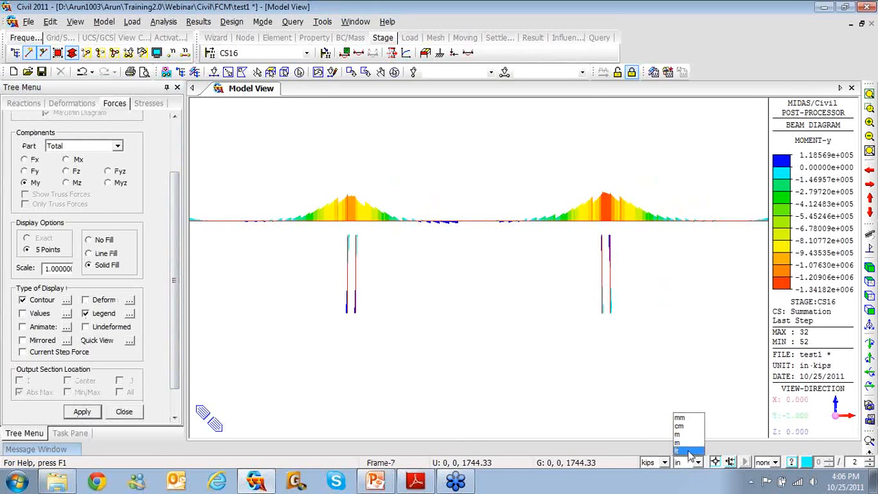
click(687, 451)
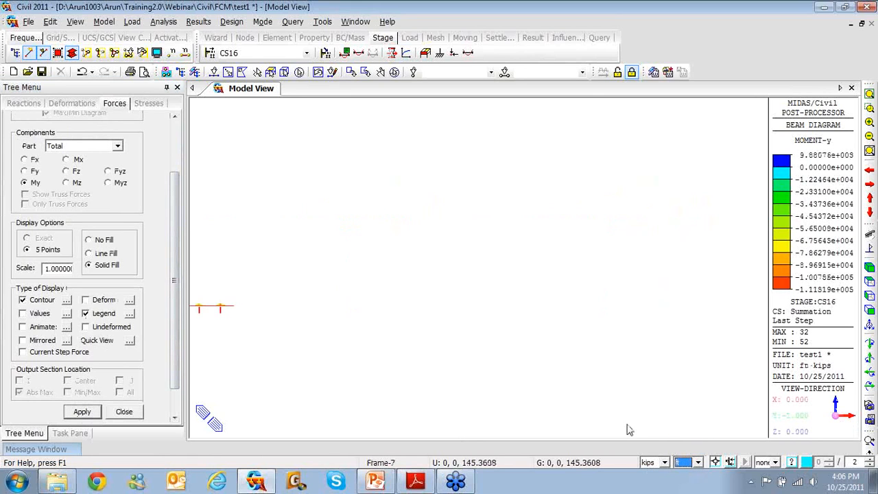
click(869, 95)
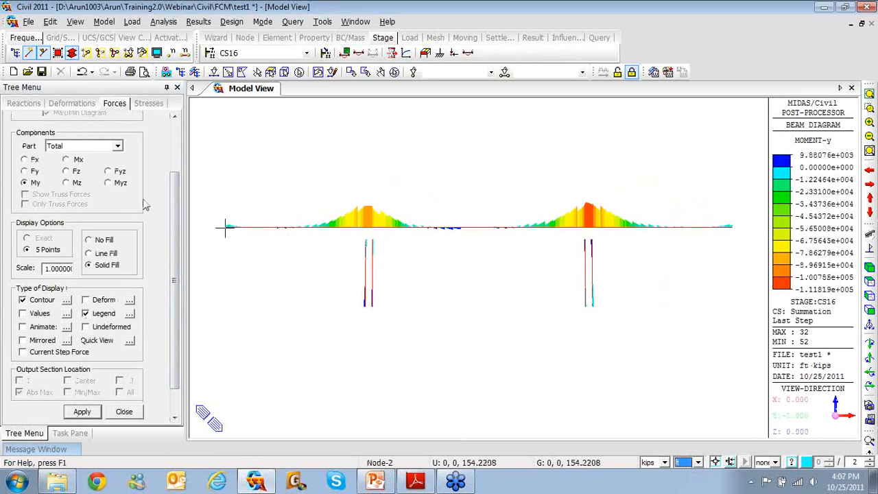
Compare the My moment diagrams across construction stages CS12 to CS14, ending on CS13.
drag(176, 230, 174, 181)
click(306, 52)
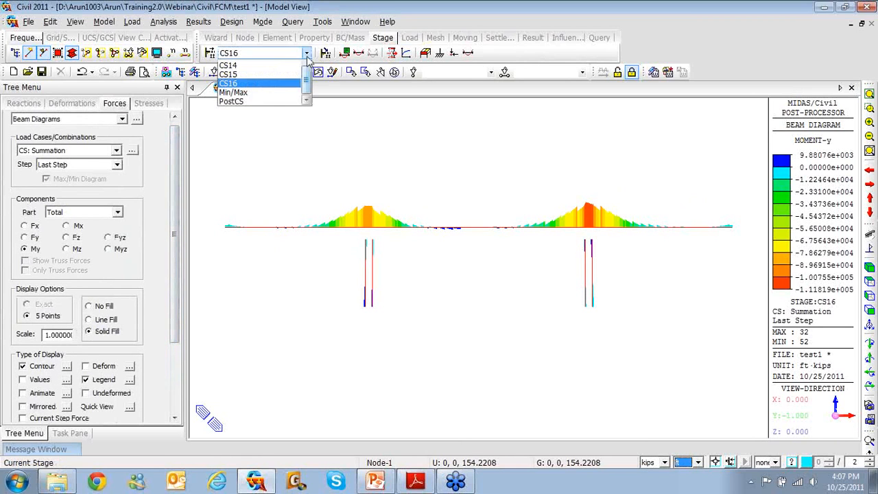
click(274, 83)
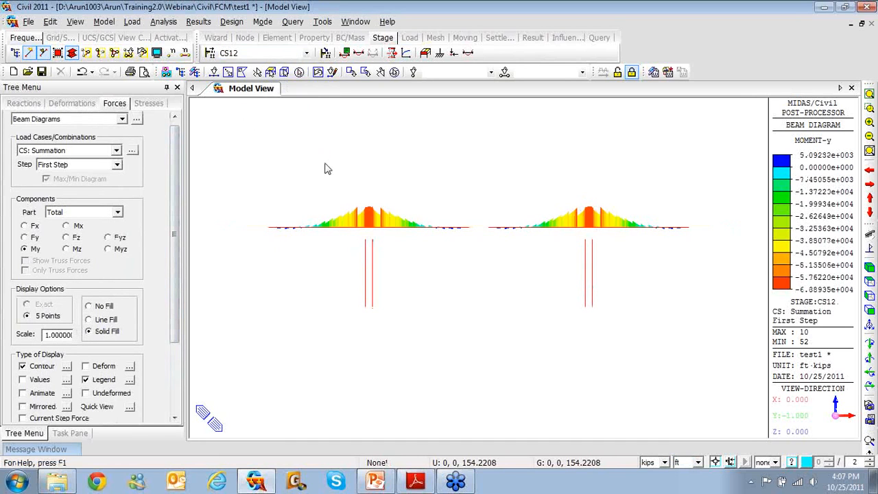
key(Down)
key(Down)
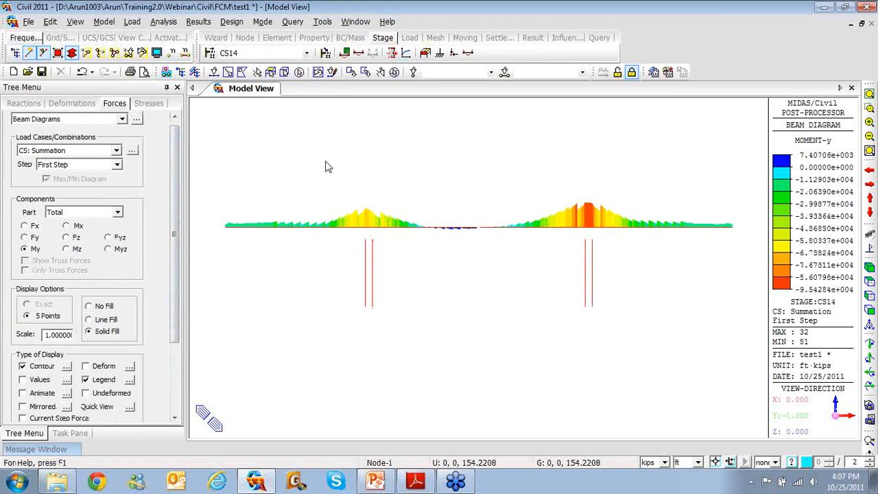
key(Up)
key(Up)
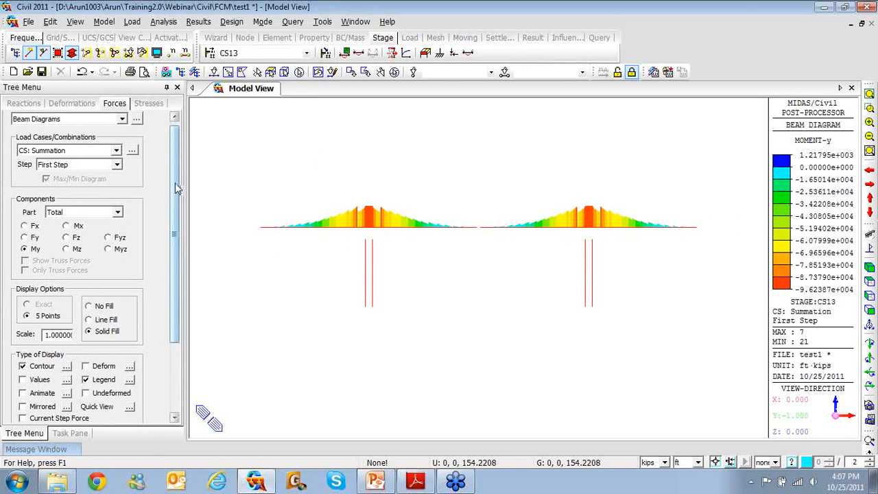
drag(177, 189, 177, 176)
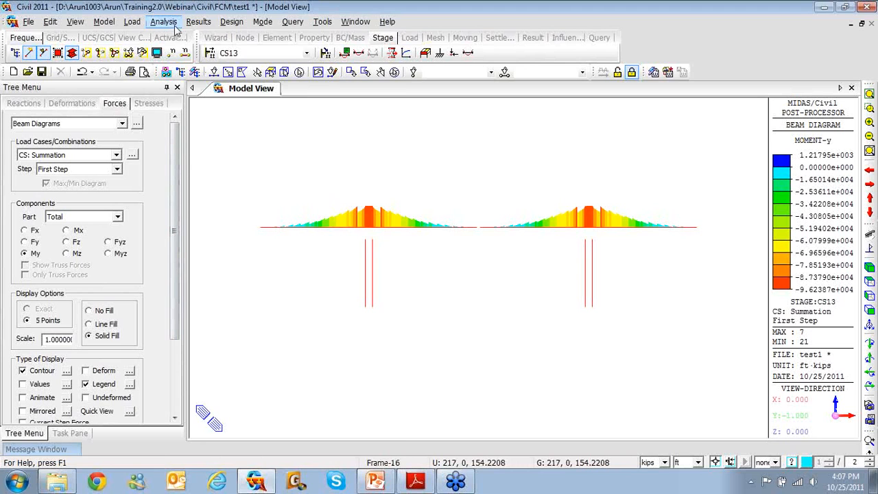
Open the stage/step history graph and choose Beam Force/Stress as the function type.
click(198, 21)
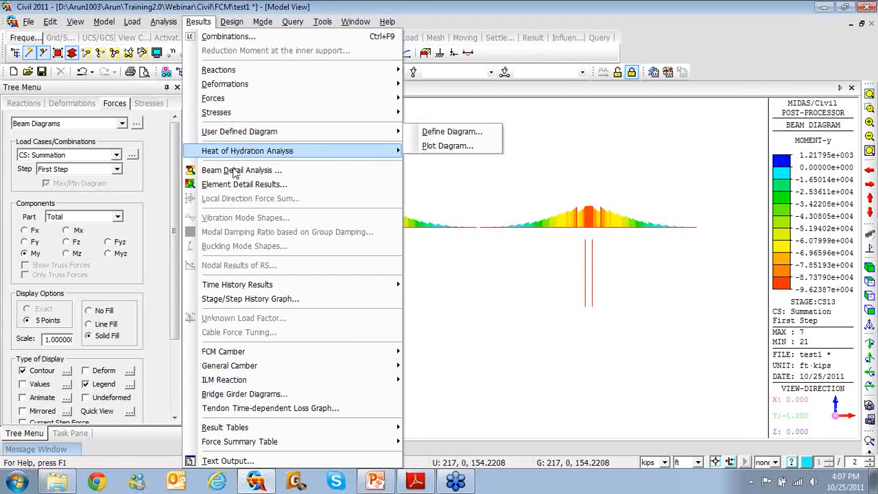
click(242, 301)
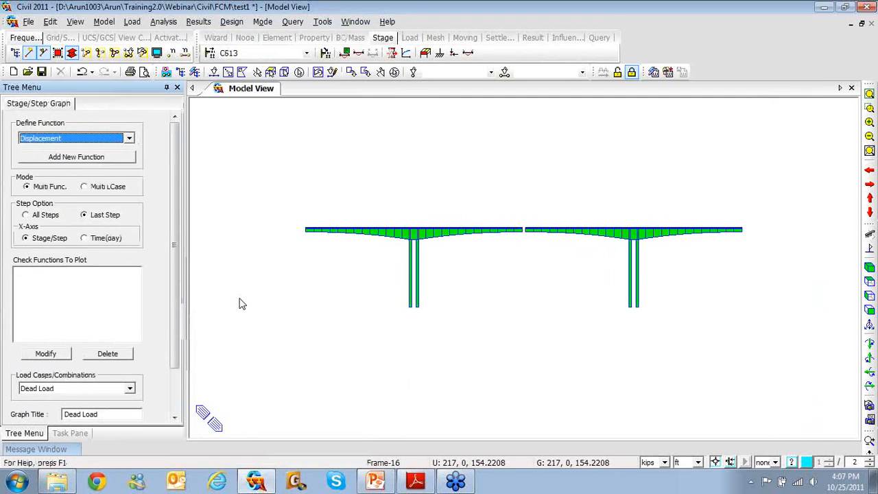
click(133, 139)
click(124, 168)
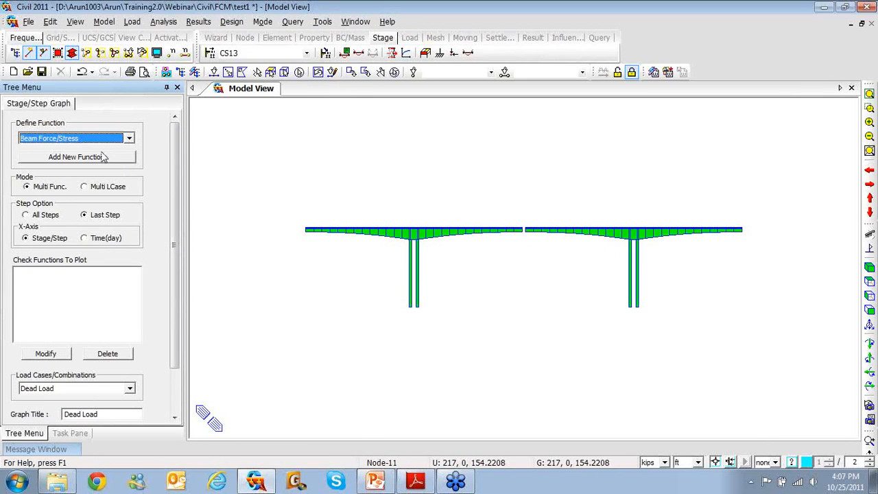
Add a force function named Moment for element 19 at the I-Node with the Moment-y component.
click(102, 158)
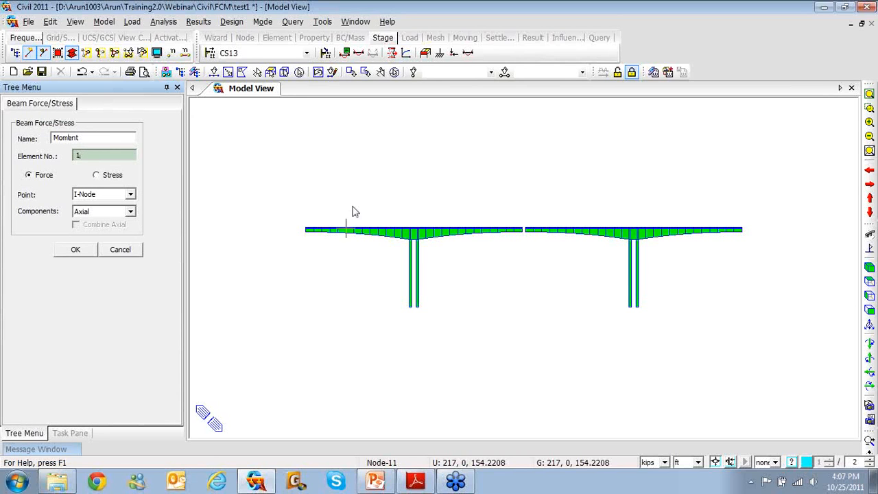
middle_drag(406, 234, 412, 232)
scroll(413, 233, up, 2)
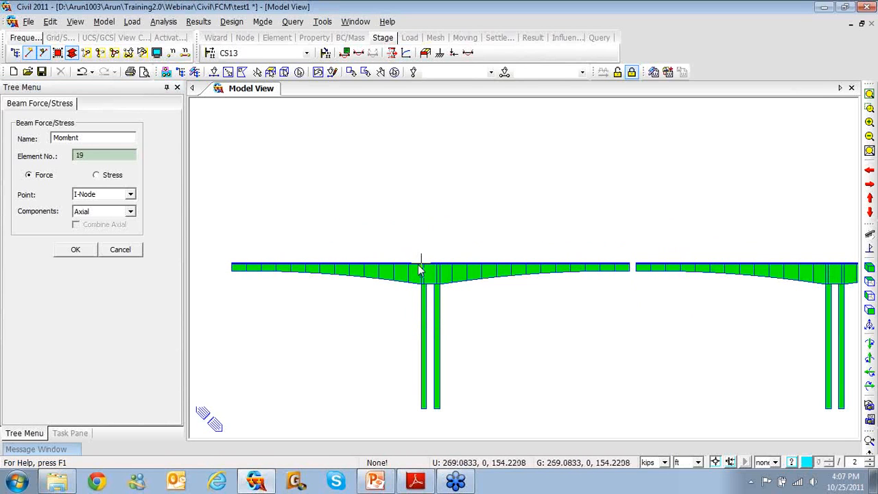
click(131, 212)
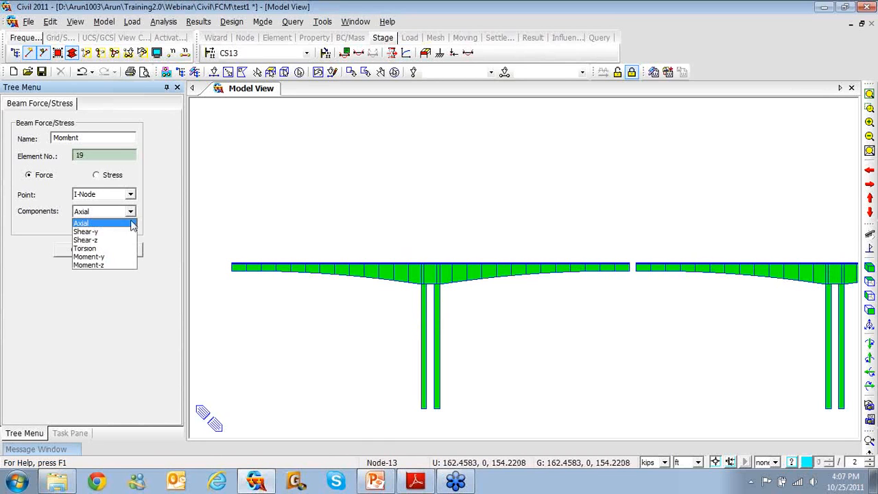
click(124, 256)
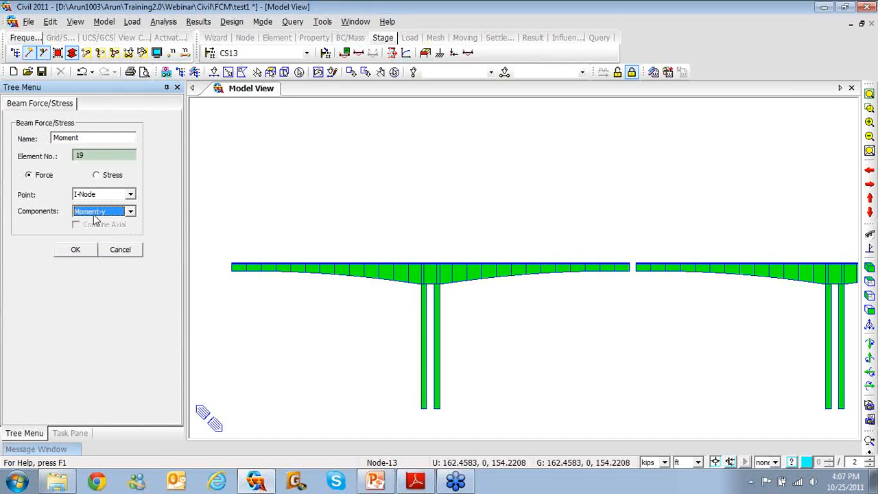
click(76, 250)
Plot the Moment function by stage in Multi LCase mode with all load cases from Dead Load to Summation checked.
click(93, 188)
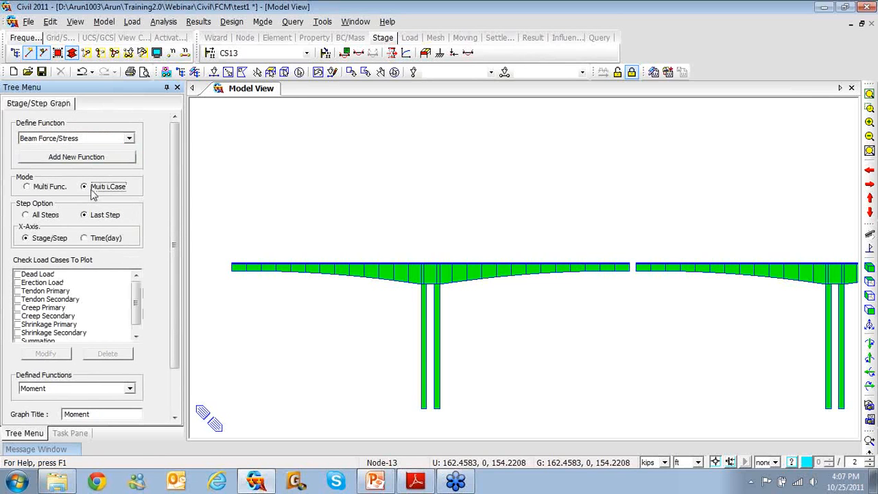
drag(173, 237, 174, 288)
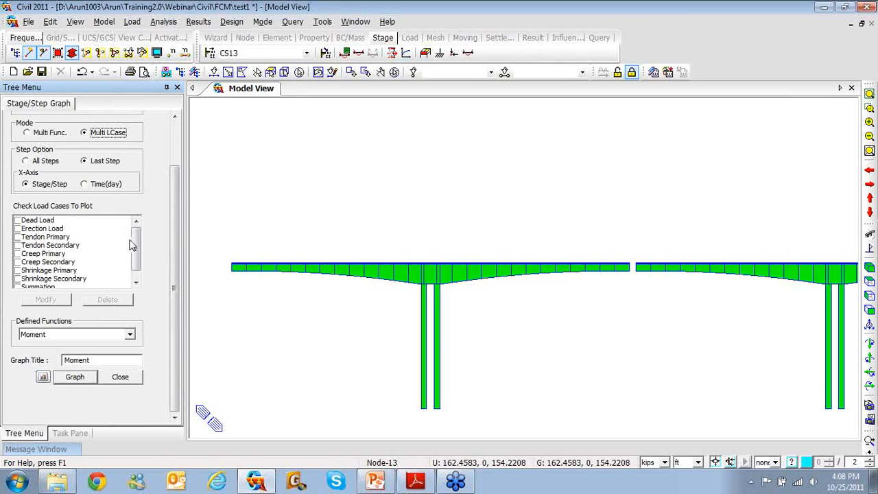
drag(41, 221, 55, 293)
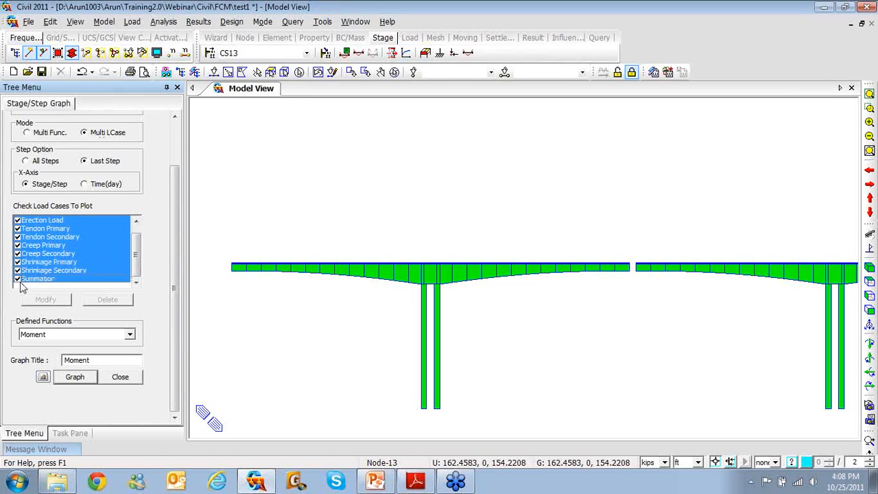
click(84, 380)
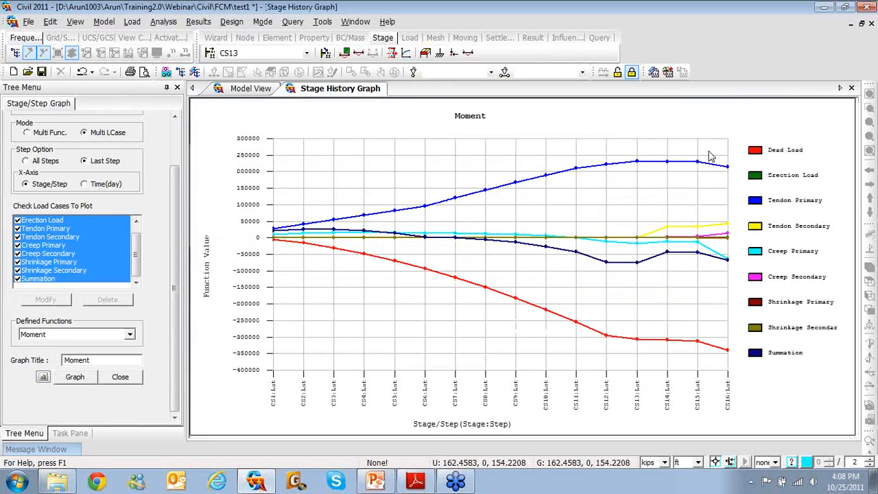
Examine the final-stage values in the moment history graph, and close the graph and its settings.
click(728, 125)
click(850, 90)
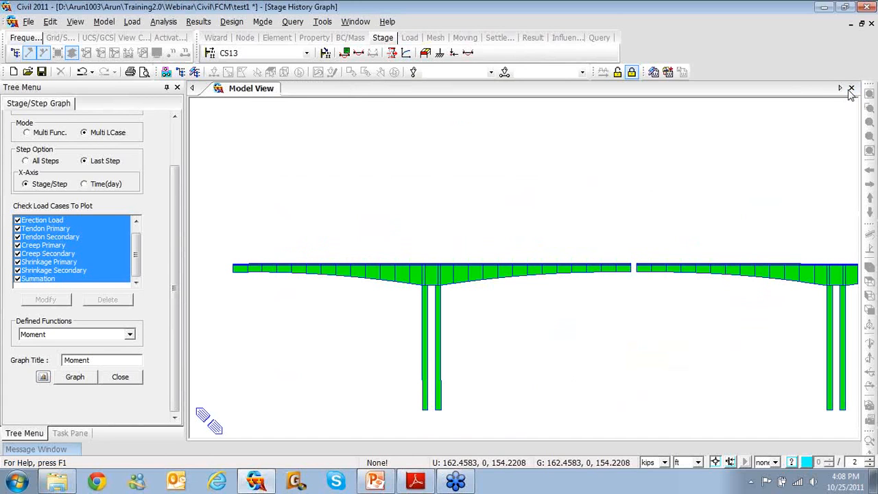
click(120, 377)
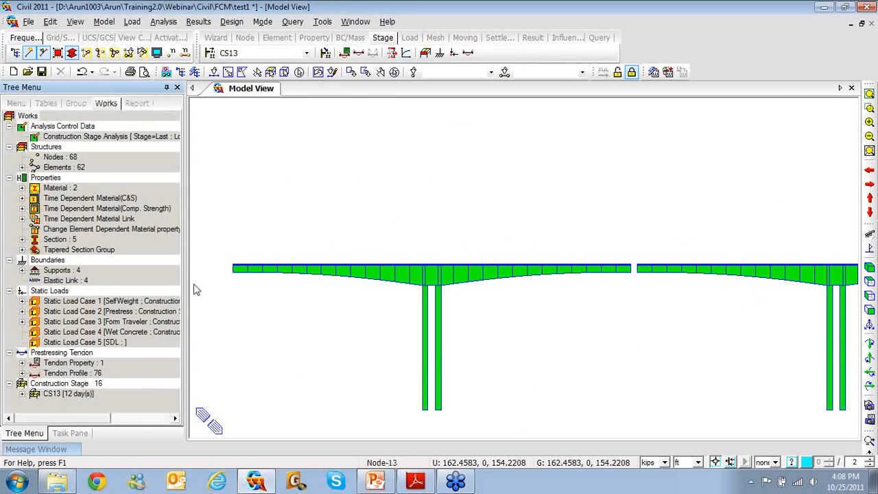
Display the PSC beam stresses for CS: Dead Load at Position 1 using Sig-xx(Summation), solid fill and a legend.
right_click(261, 139)
mouse_move(288, 189)
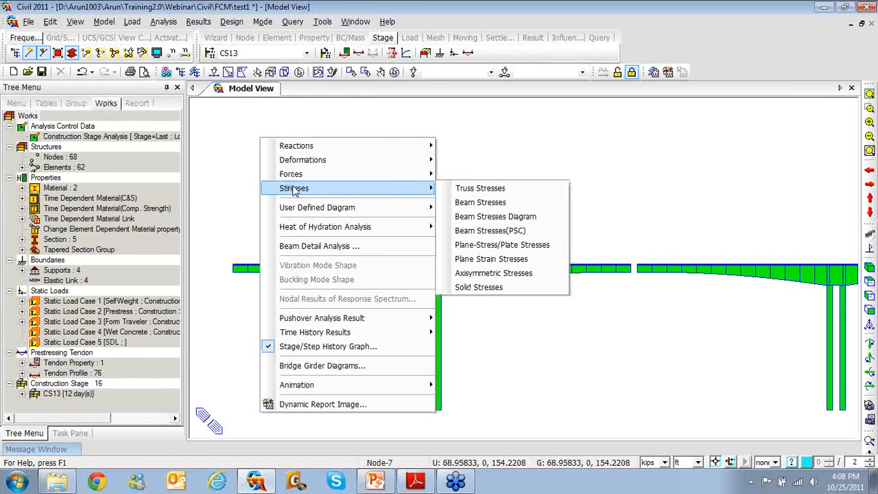
click(465, 233)
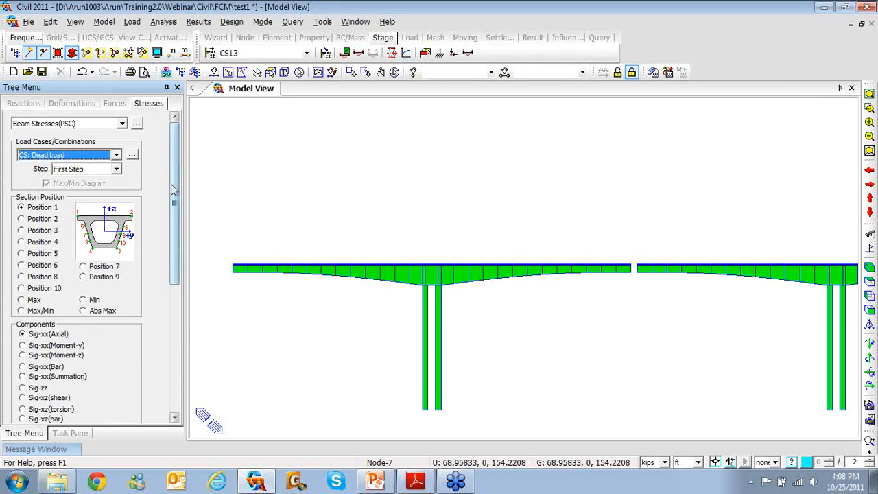
drag(173, 190, 171, 212)
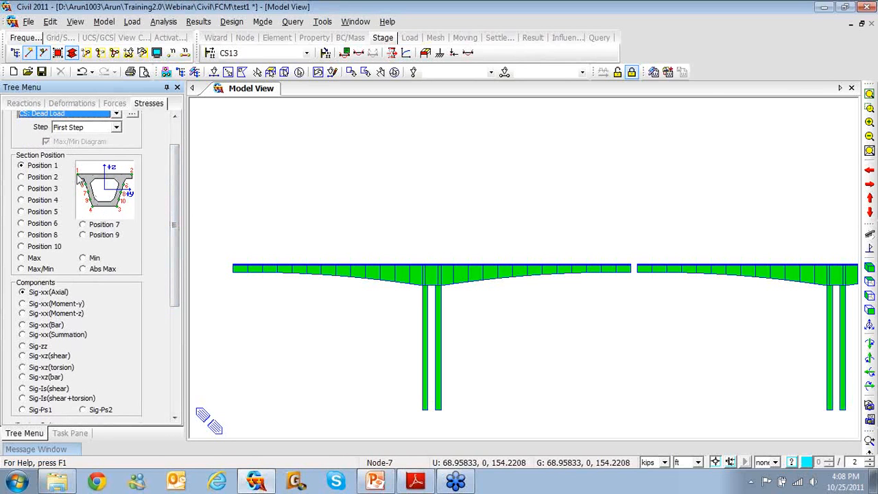
click(23, 335)
drag(172, 288, 165, 379)
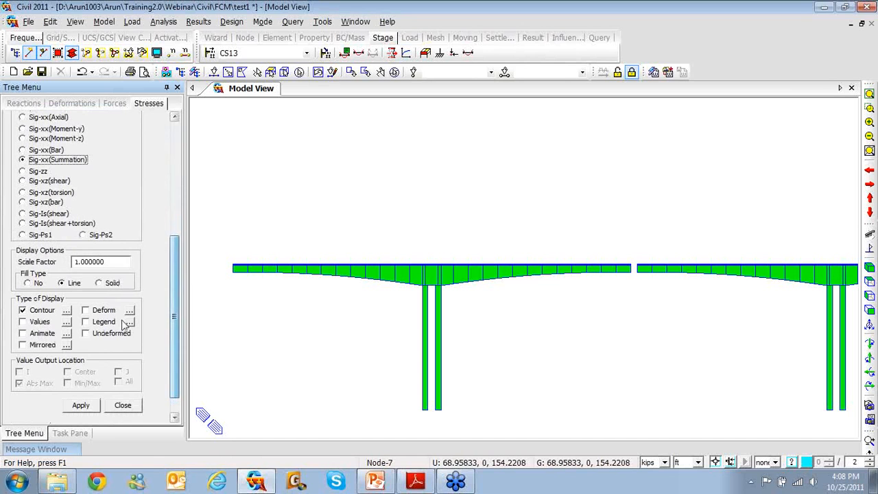
click(99, 284)
click(85, 323)
click(81, 406)
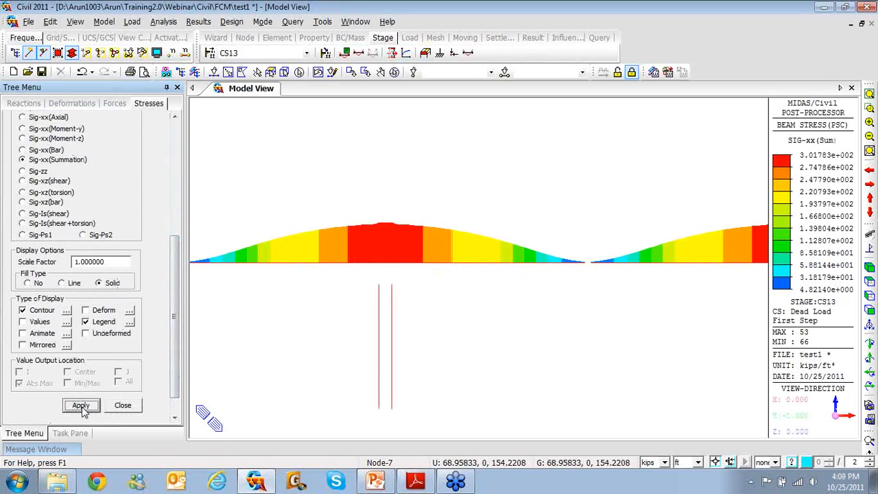
click(869, 94)
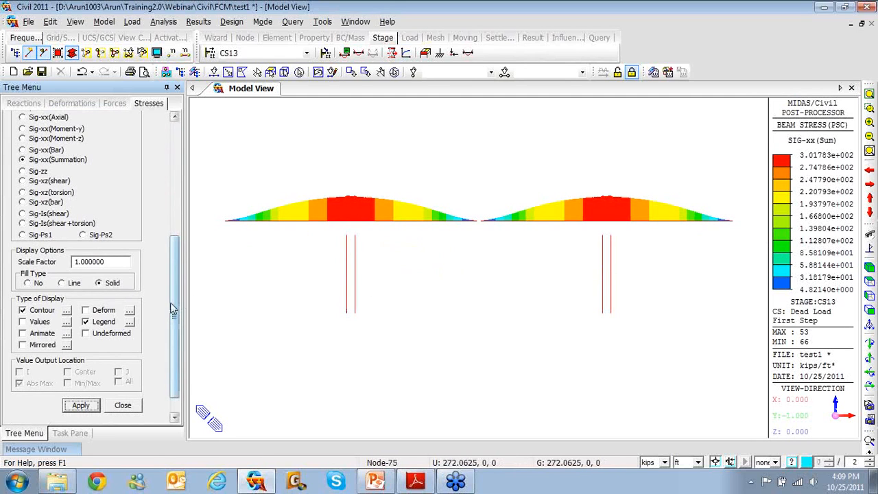
Replot the Sig-xx(Summation) PSC beam stresses at section Position 3.
drag(176, 312, 176, 198)
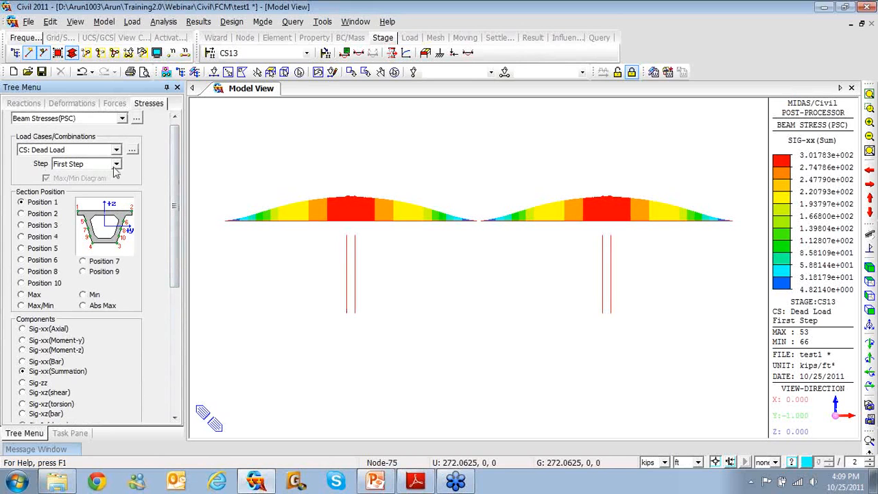
click(22, 226)
drag(175, 245, 175, 372)
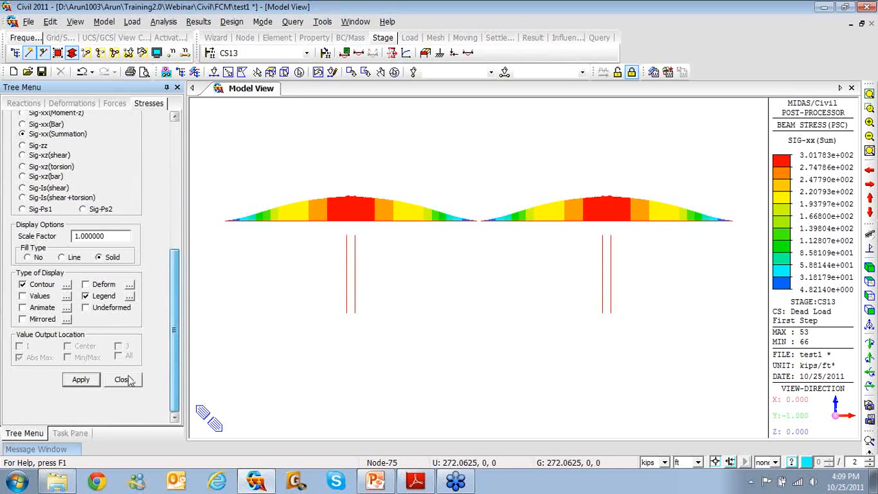
click(83, 380)
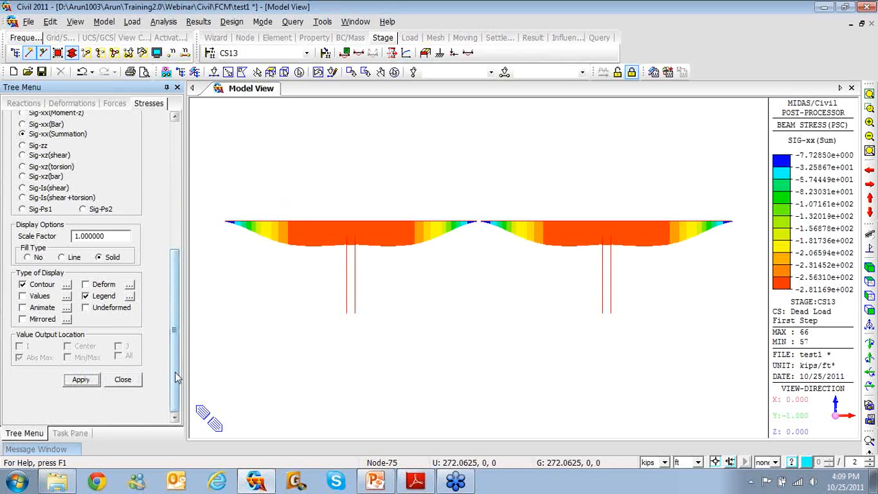
drag(177, 377, 193, 247)
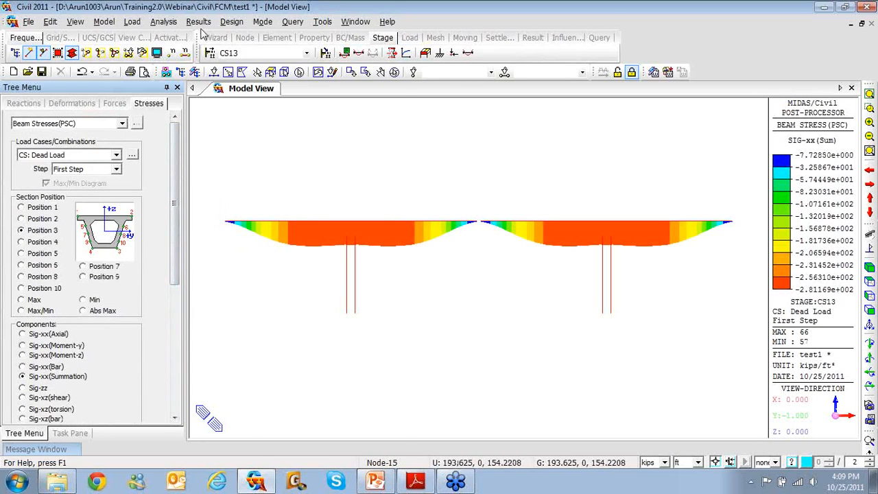
Open the bridge girder diagram settings and include User Step: 1 and Last Step.
click(199, 21)
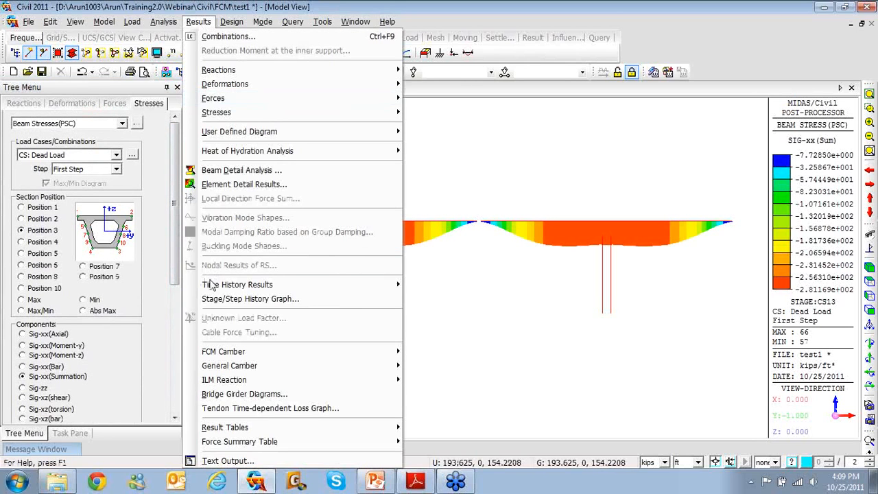
click(227, 396)
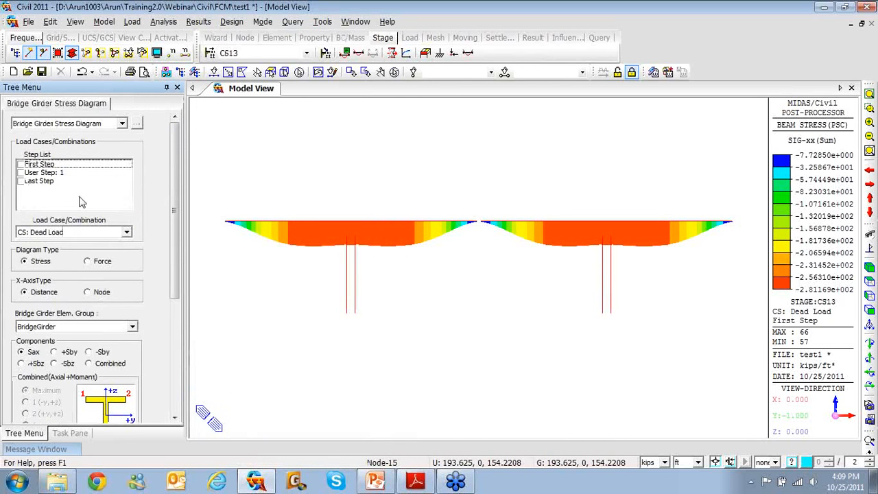
click(20, 172)
click(21, 180)
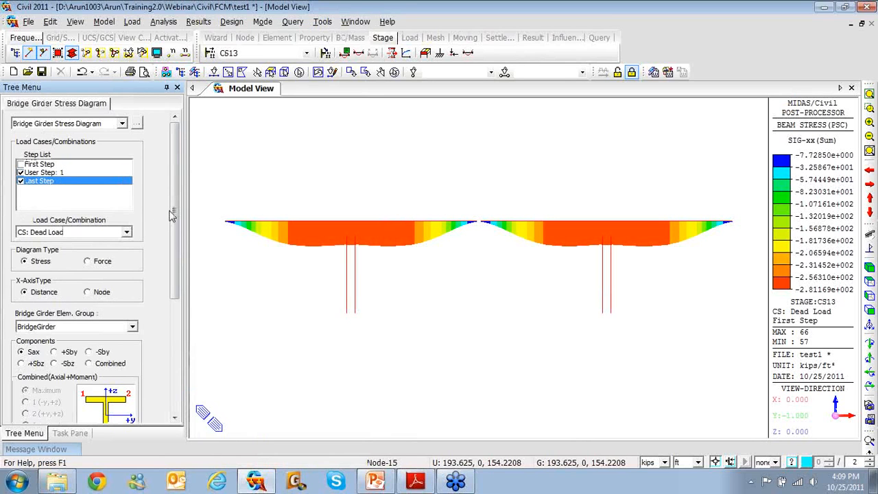
Set the girder stress diagram's X-axis type to Node and its stress component to Combined.
scroll(172, 210, down, 3)
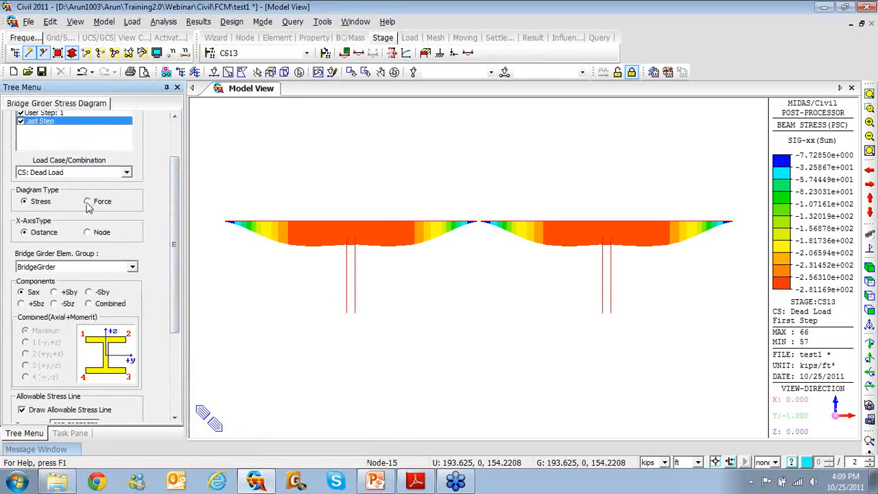
click(91, 233)
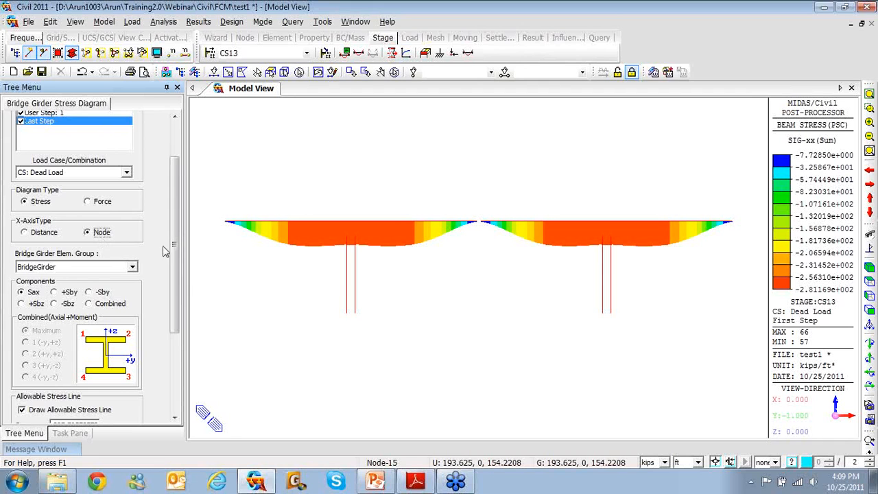
drag(174, 247, 174, 293)
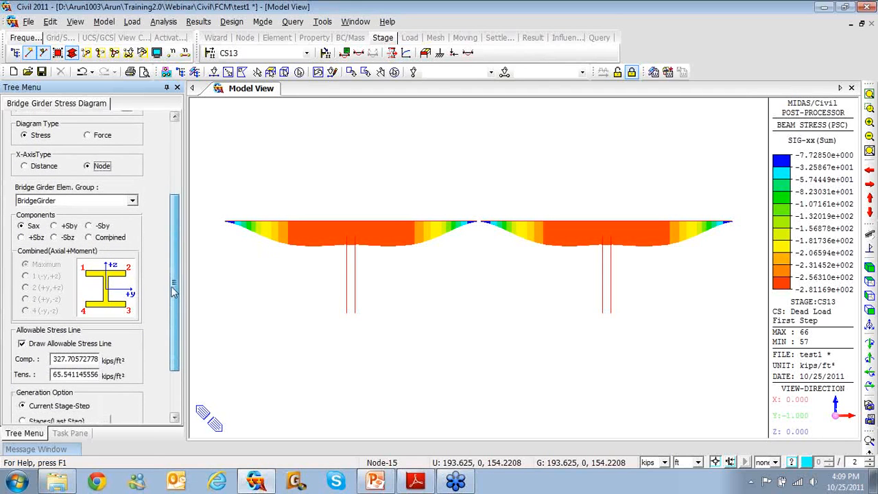
click(99, 239)
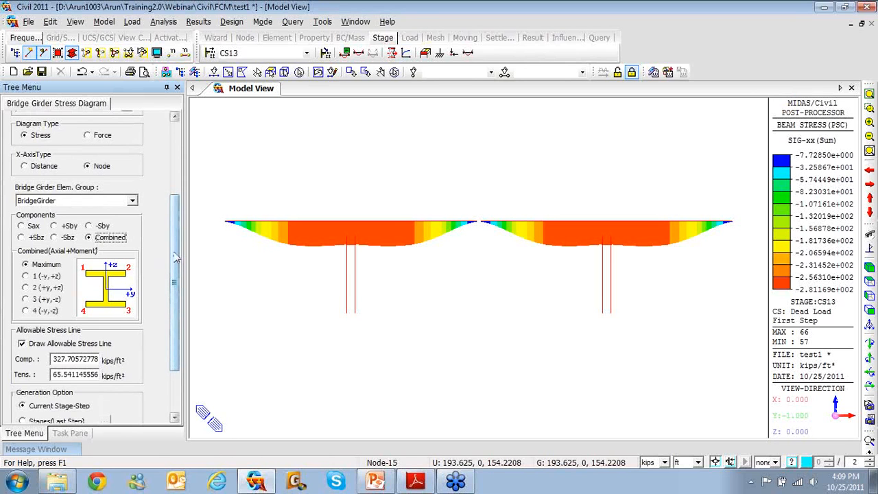
drag(174, 253, 173, 276)
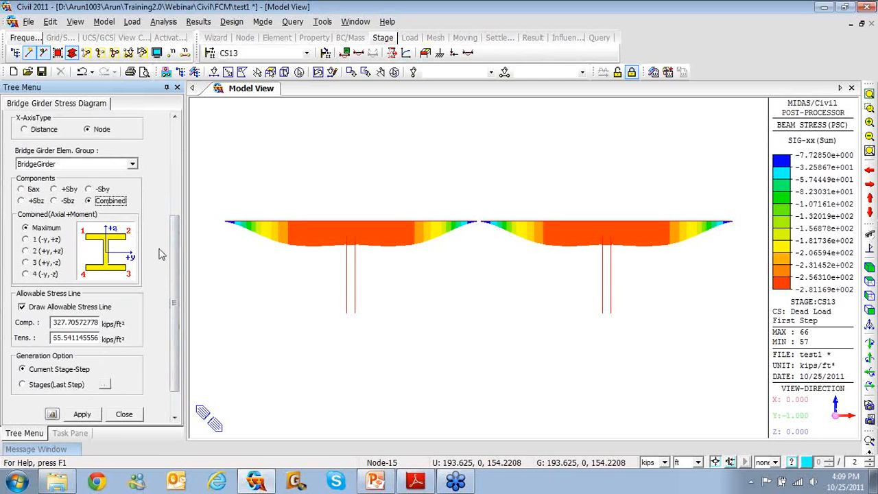
drag(176, 264, 176, 293)
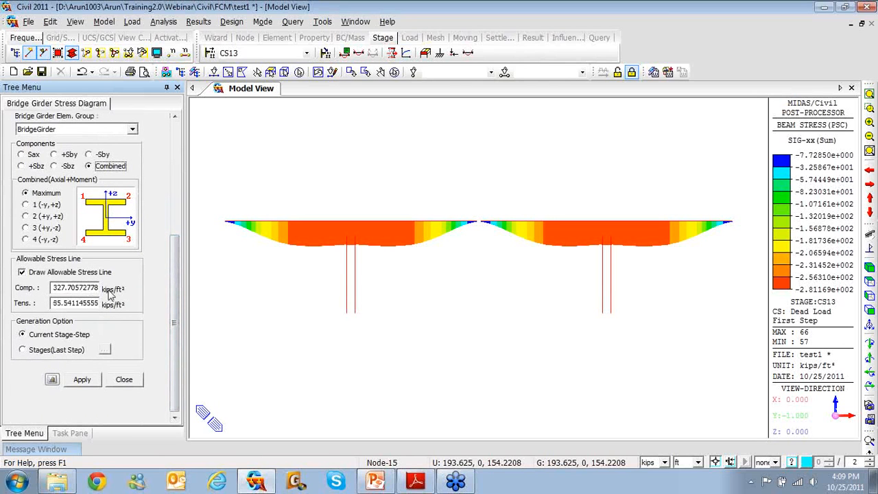
Change the length unit to inches and fit the whole bridge in the model view.
click(699, 462)
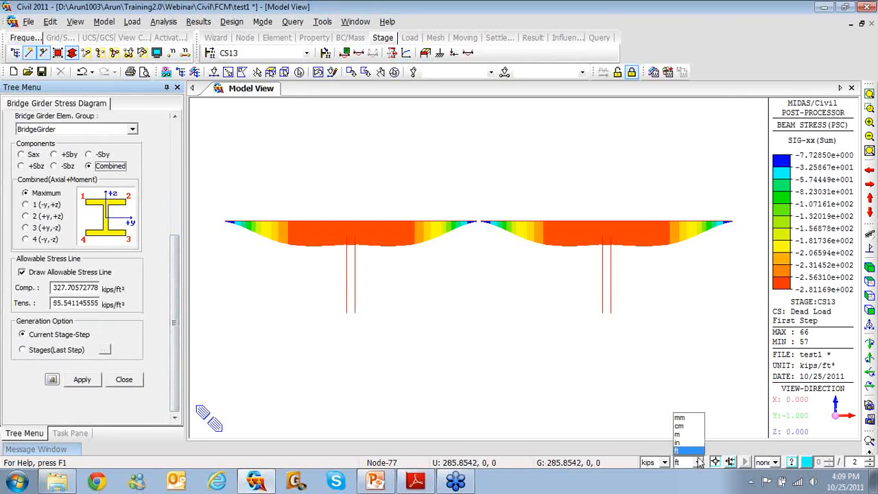
click(678, 442)
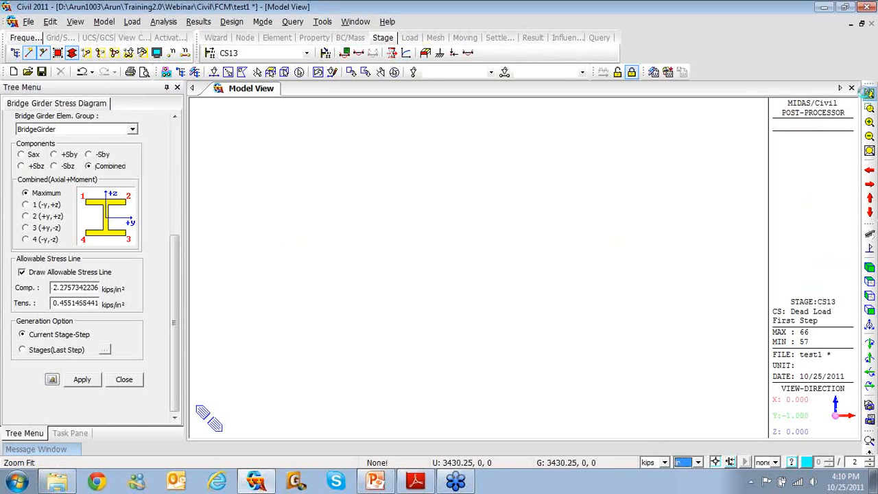
click(869, 92)
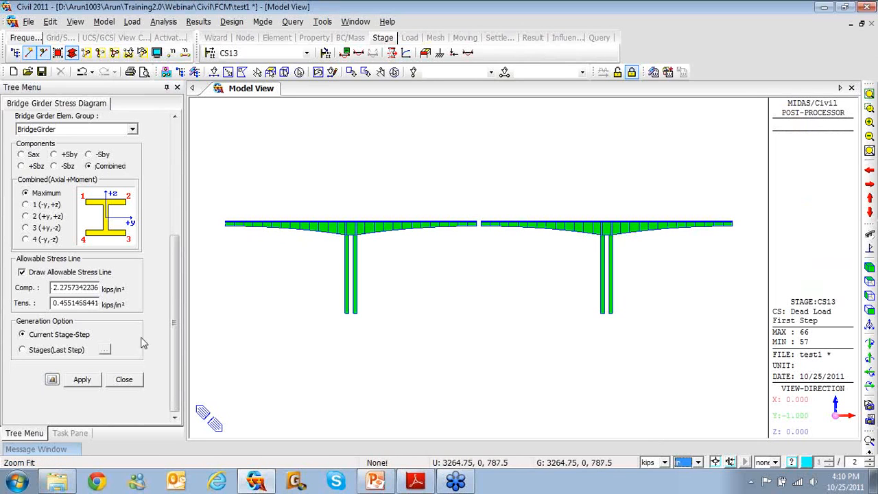
Generate the CS: Dead Load girder stress diagram for the current stage-step, examine it against the allowable stress lines, and close it.
click(55, 336)
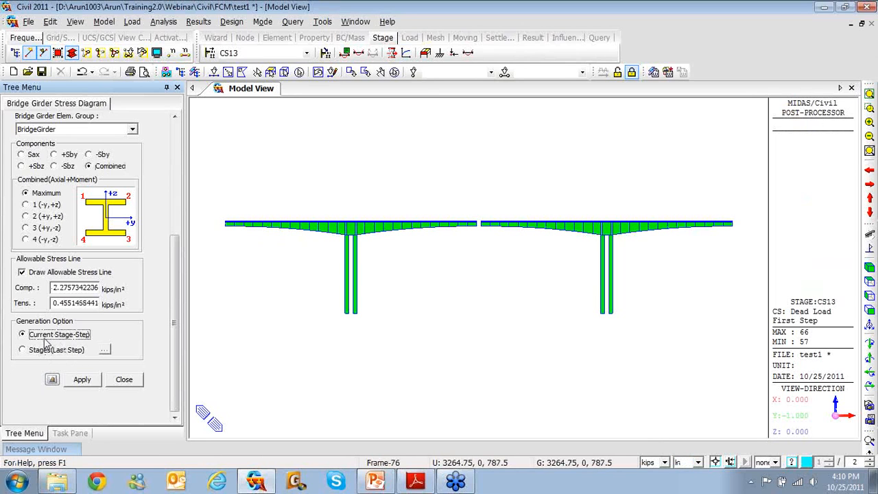
click(83, 380)
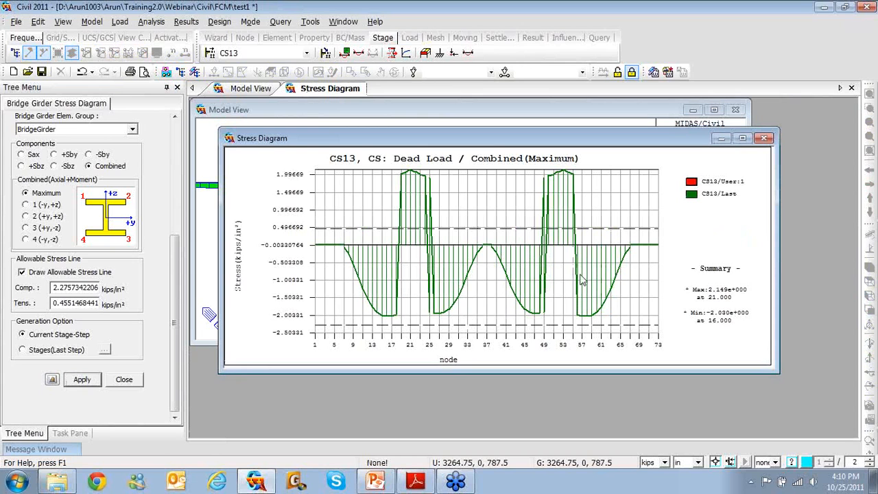
click(765, 139)
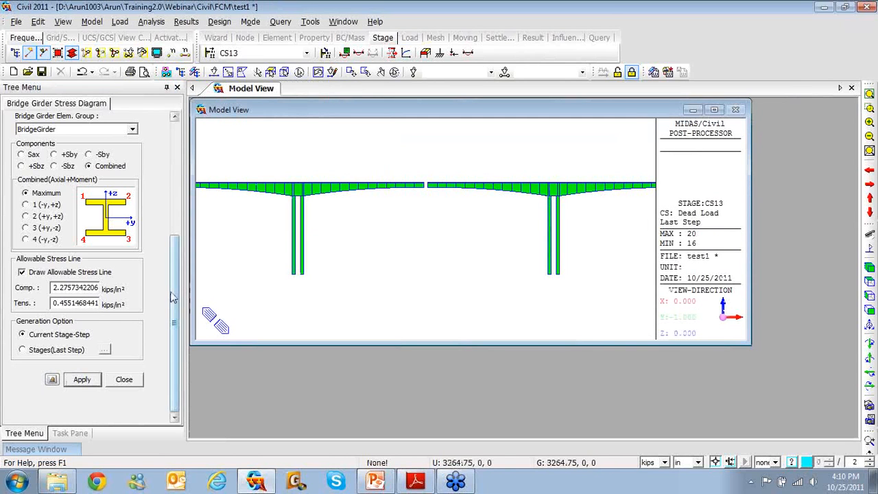
Plot the bridge girder stress diagram for the CS: Summation load case, and close the diagram and its settings.
scroll(168, 209, up, 5)
scroll(168, 206, up, 1)
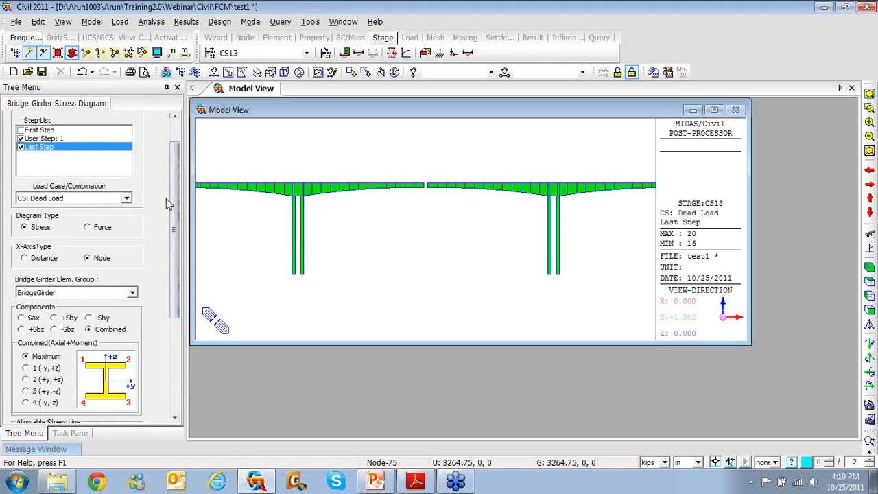
click(127, 199)
click(117, 276)
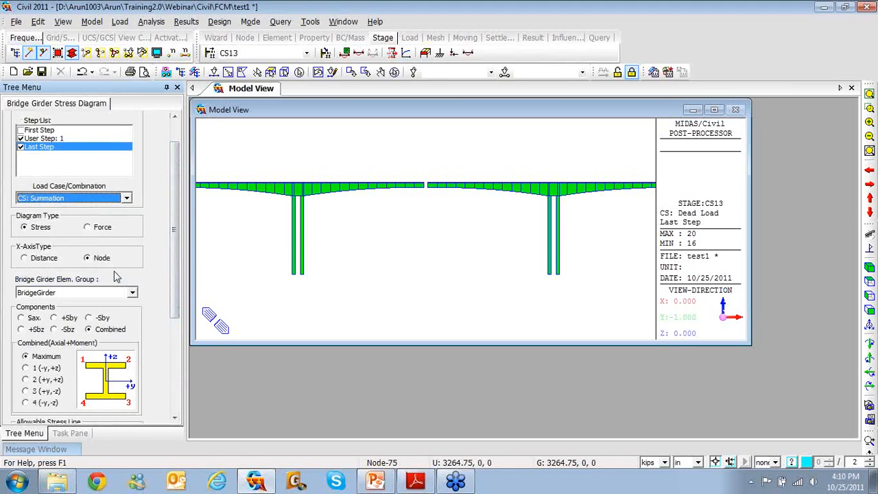
drag(177, 276, 176, 369)
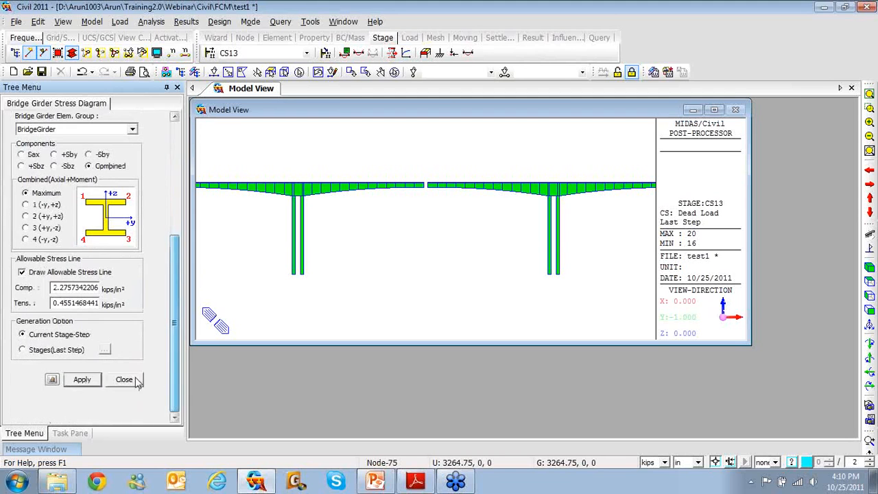
click(83, 379)
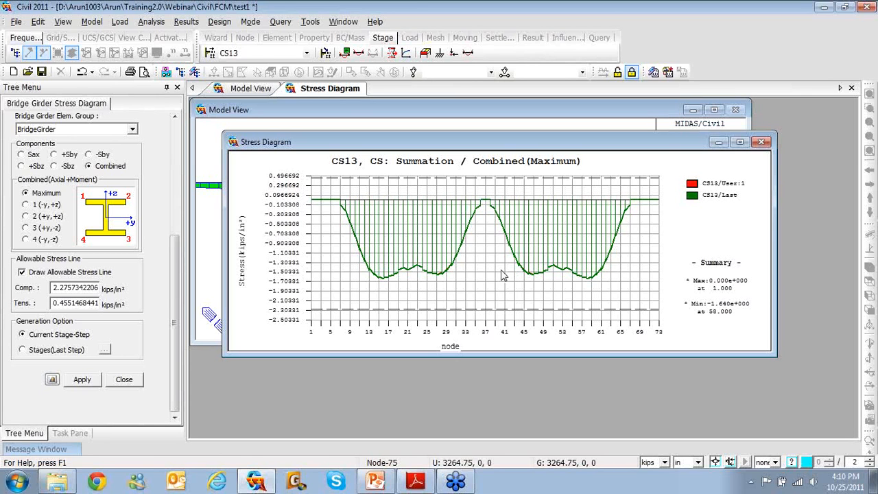
click(761, 143)
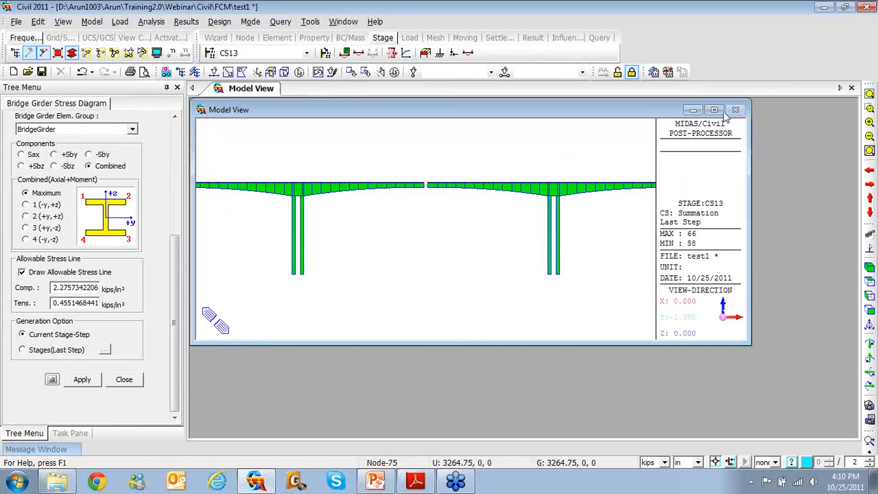
click(715, 110)
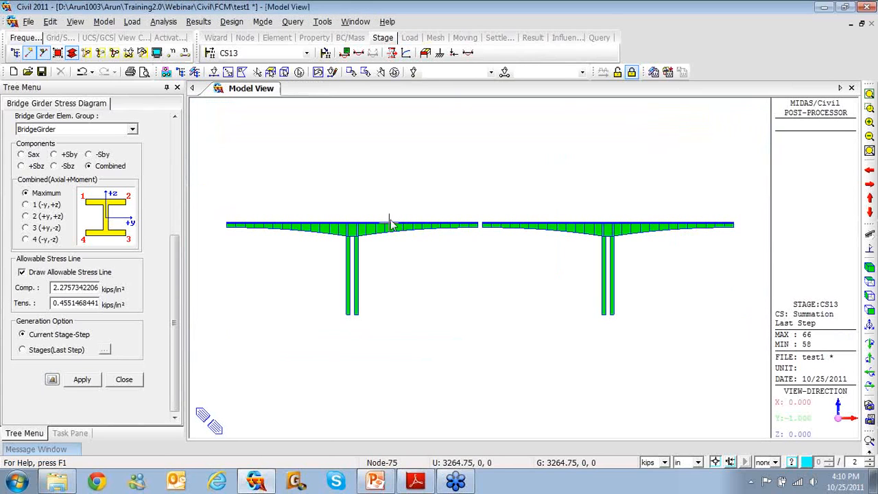
click(126, 379)
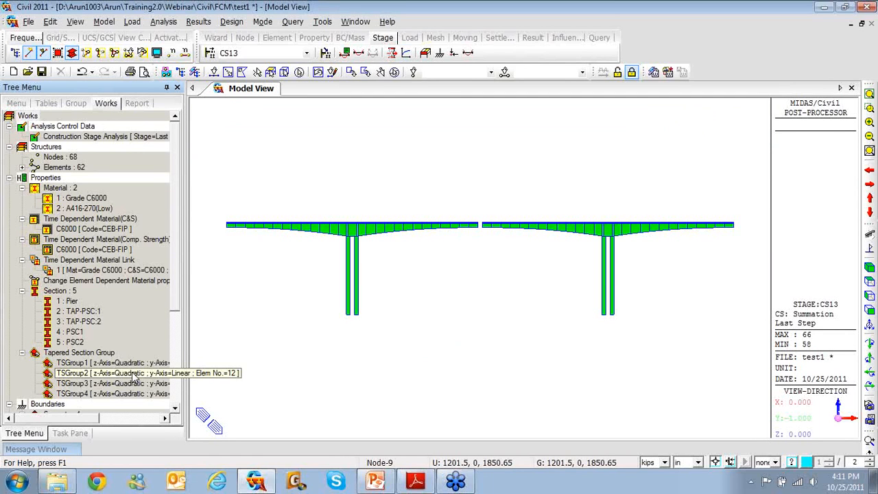
Switch to the BCM-webinar presentation in PowerPoint and start the slide show from slide 9.
click(375, 480)
click(60, 374)
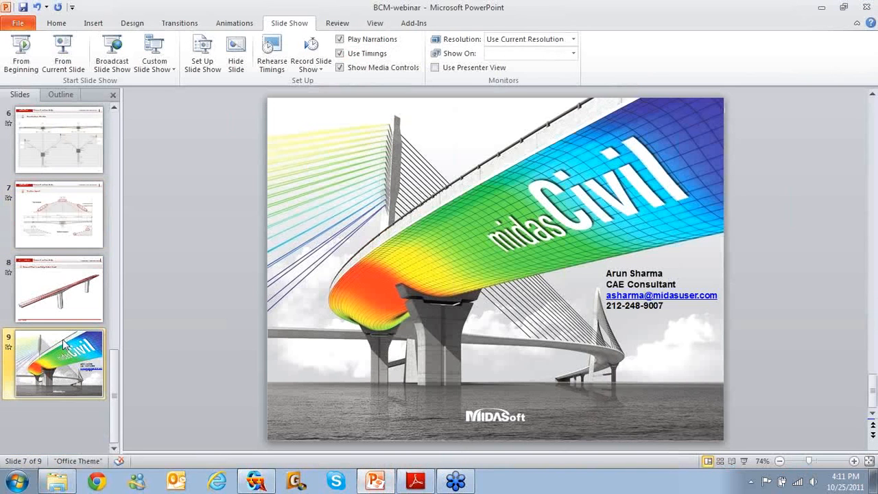
click(70, 65)
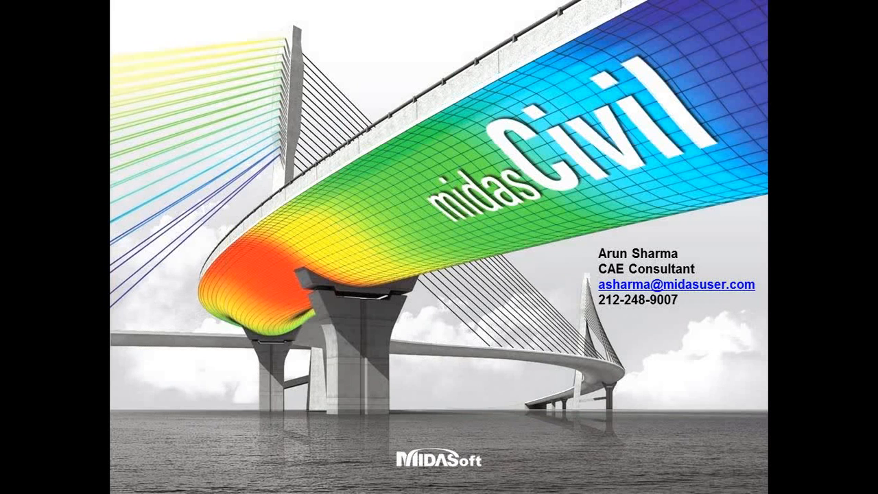